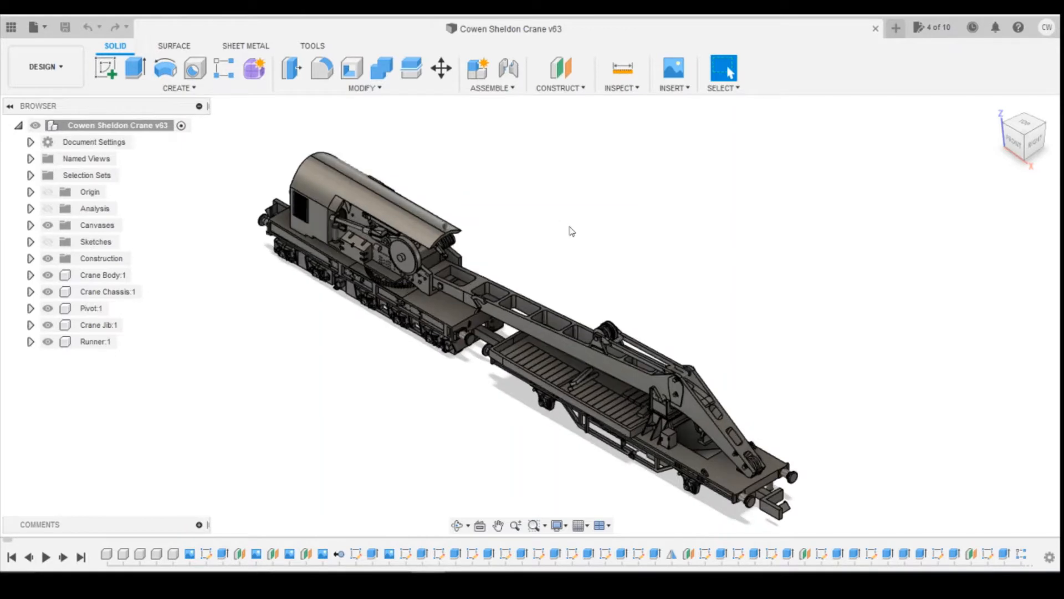
# - Hide the Runner and Crane Jib components so that only the crane body, chassis and pivot are shown
pyautogui.scroll(-1, 576, 233)
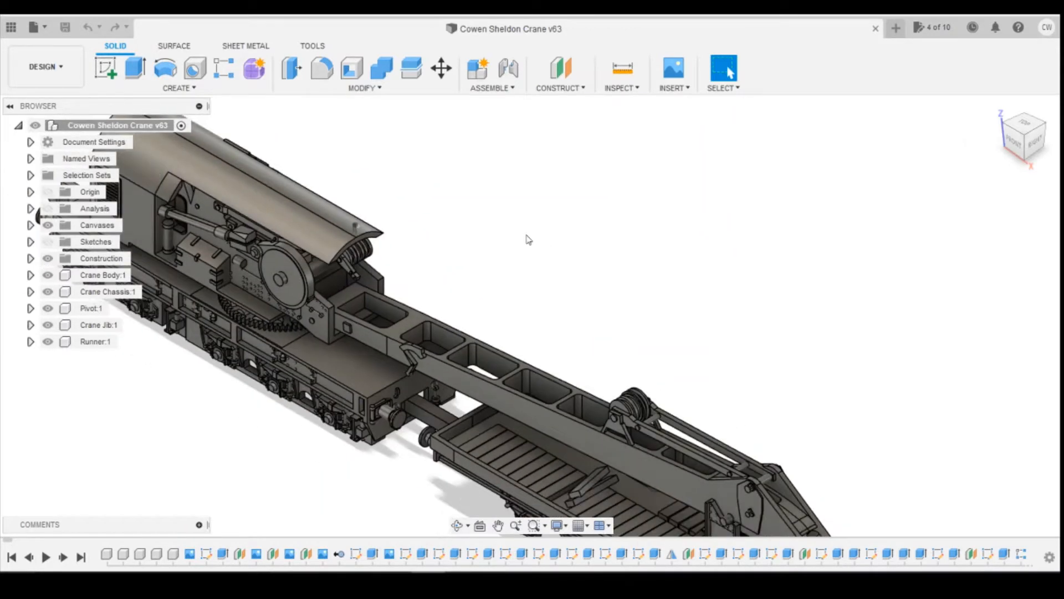
pyautogui.scroll(-1, 516, 243)
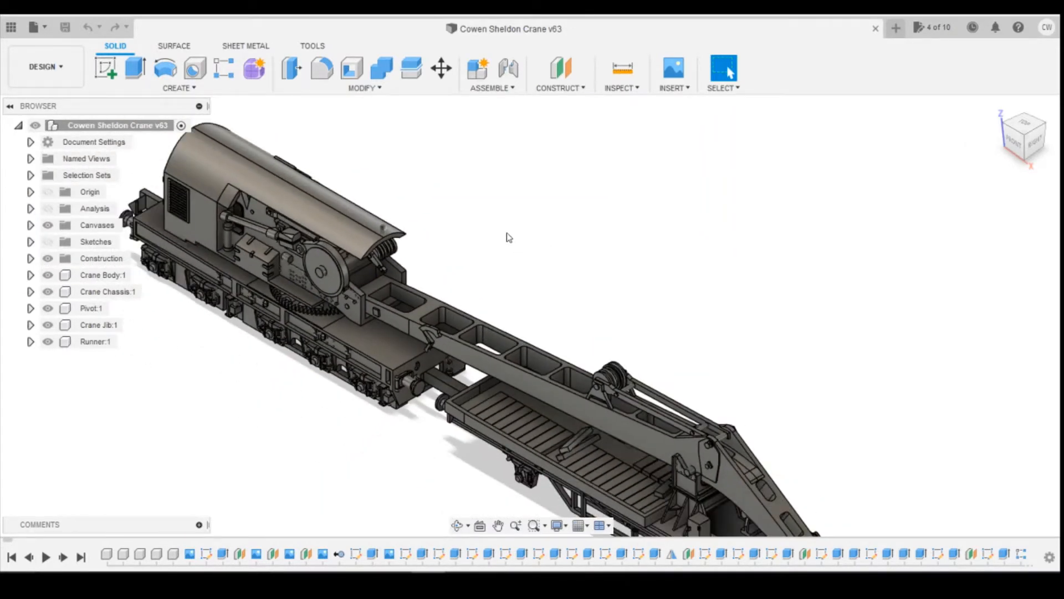
pyautogui.scroll(1, 507, 237)
pyautogui.scroll(-1, 510, 238)
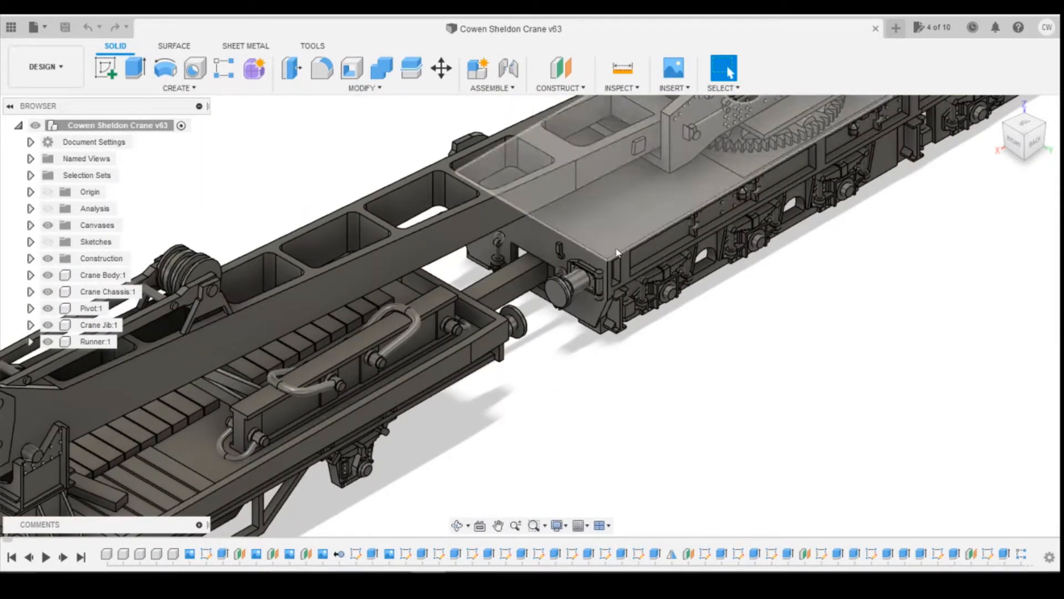
pyautogui.click(48, 342)
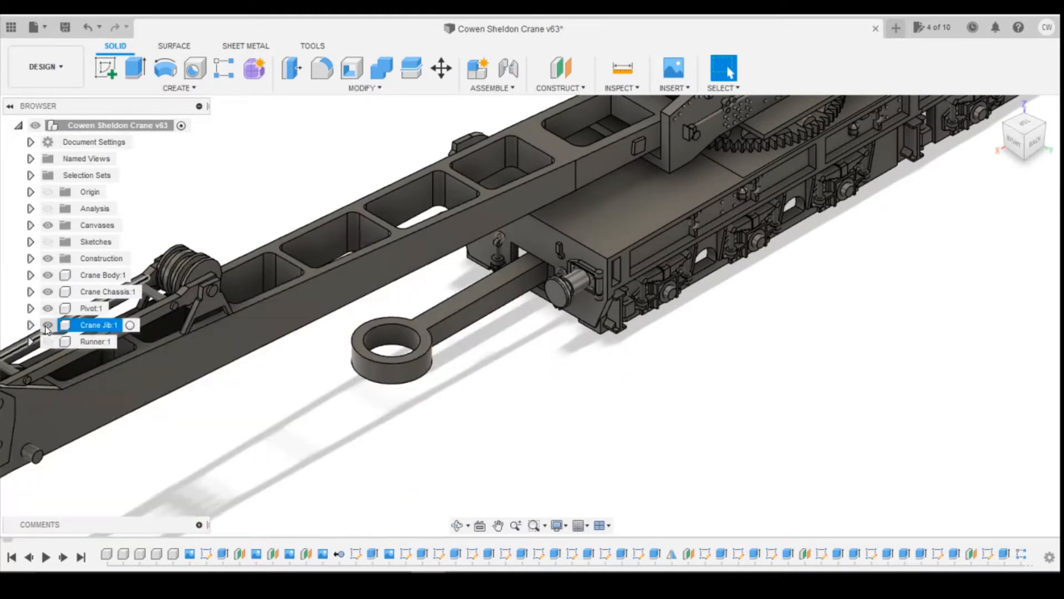
pyautogui.click(47, 325)
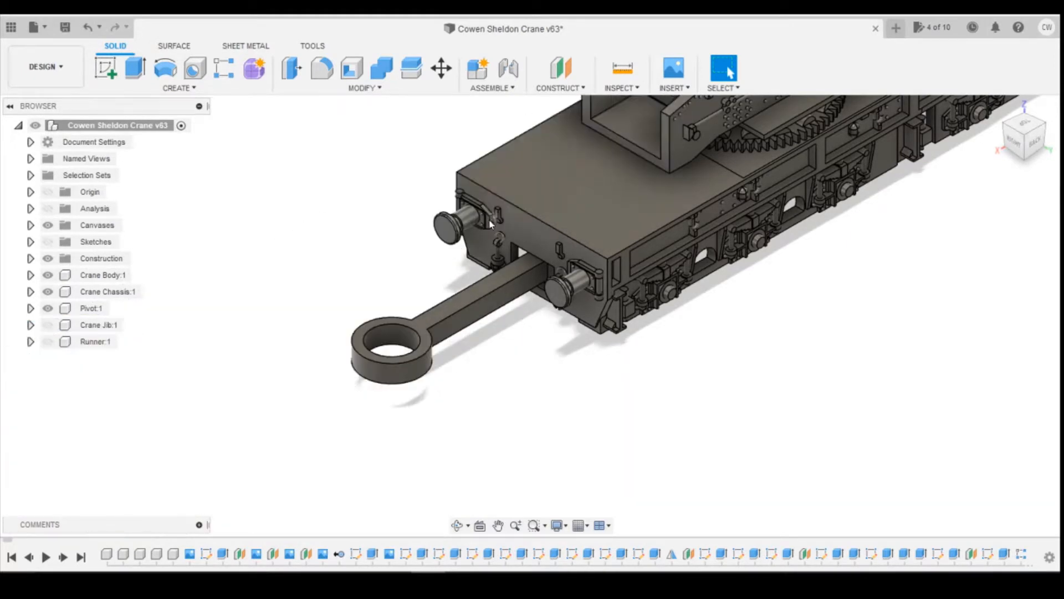
# - Examine the ringed pivot arm, its opening in the chassis end beam and the frame holes on the chassis underside
pyautogui.scroll(4, 638, 355)
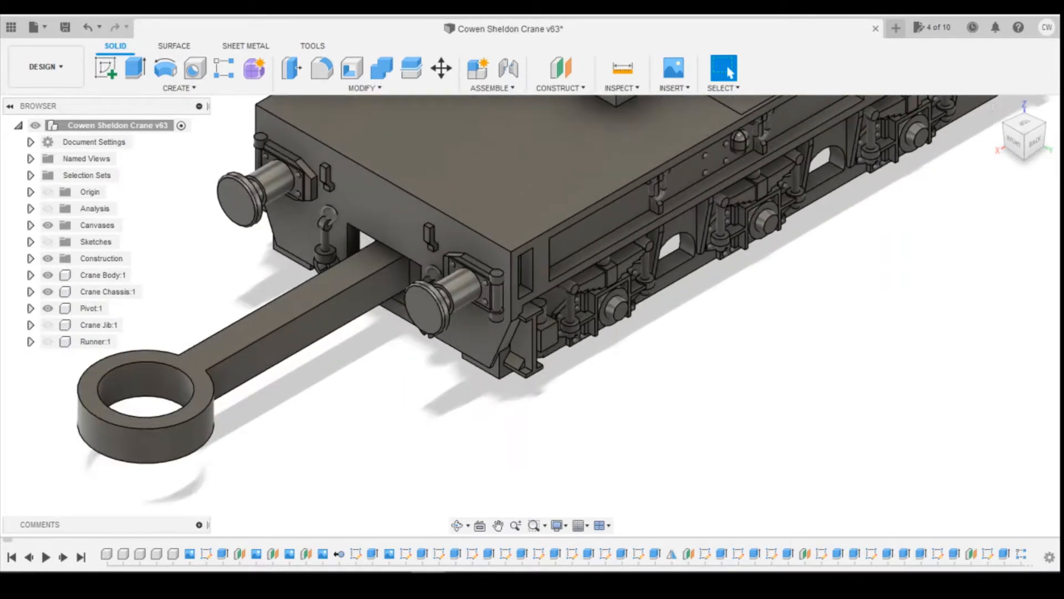
pyautogui.moveTo(1032, 148); pyautogui.dragTo(1030, 97)
pyautogui.scroll(-4, 569, 255)
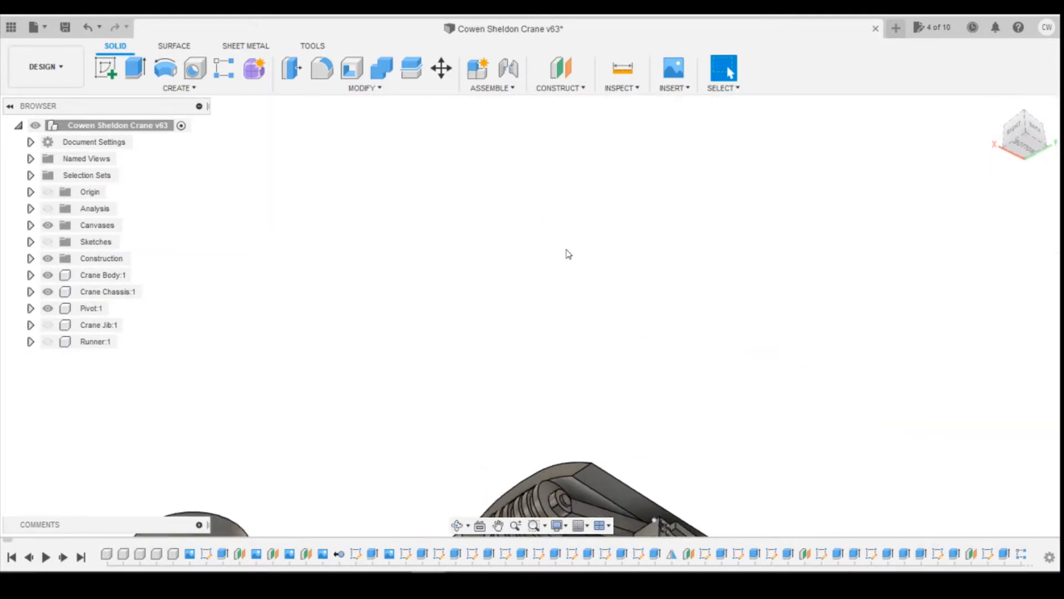
pyautogui.scroll(-2, 581, 274)
pyautogui.scroll(5, 523, 432)
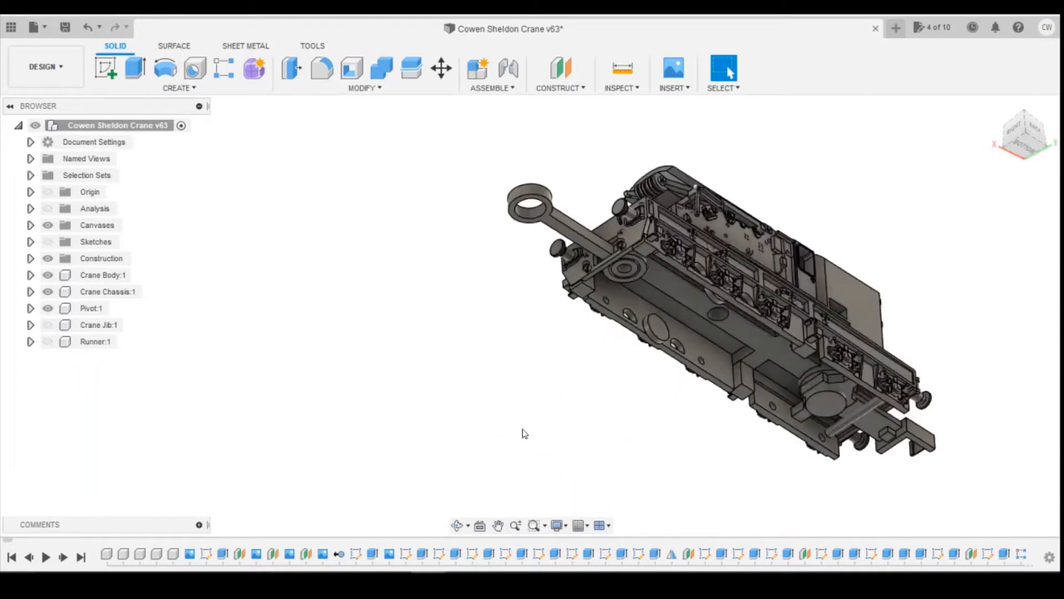
pyautogui.scroll(-2, 592, 280)
pyautogui.scroll(3, 597, 258)
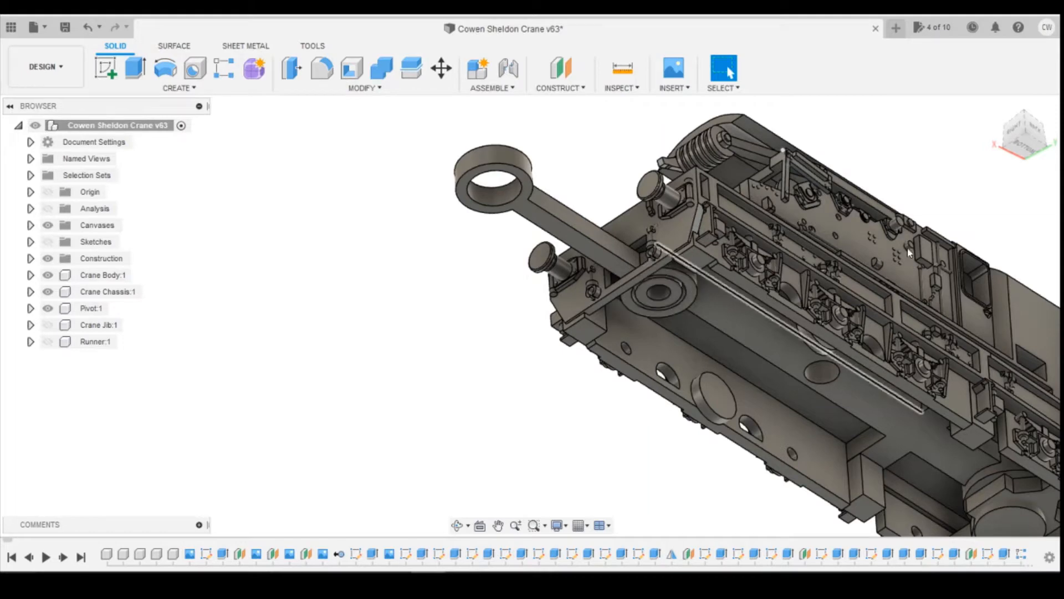
pyautogui.keyDown('shift'); pyautogui.moveTo(656, 302); pyautogui.dragTo(612, 332, button='middle'); pyautogui.keyUp('shift')
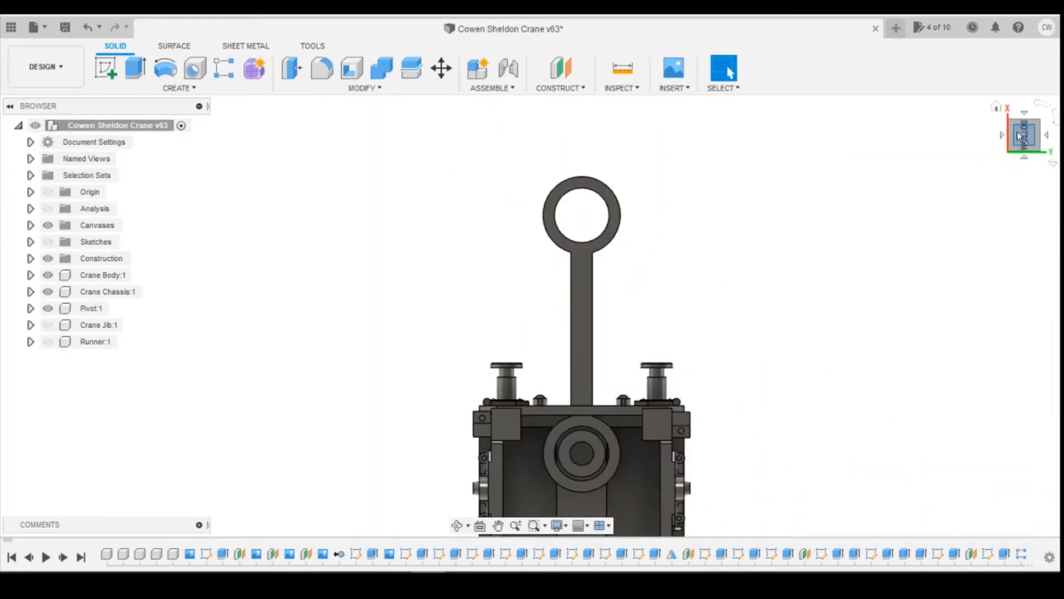
pyautogui.click(1017, 160)
pyautogui.moveTo(1017, 160); pyautogui.dragTo(1017, 199)
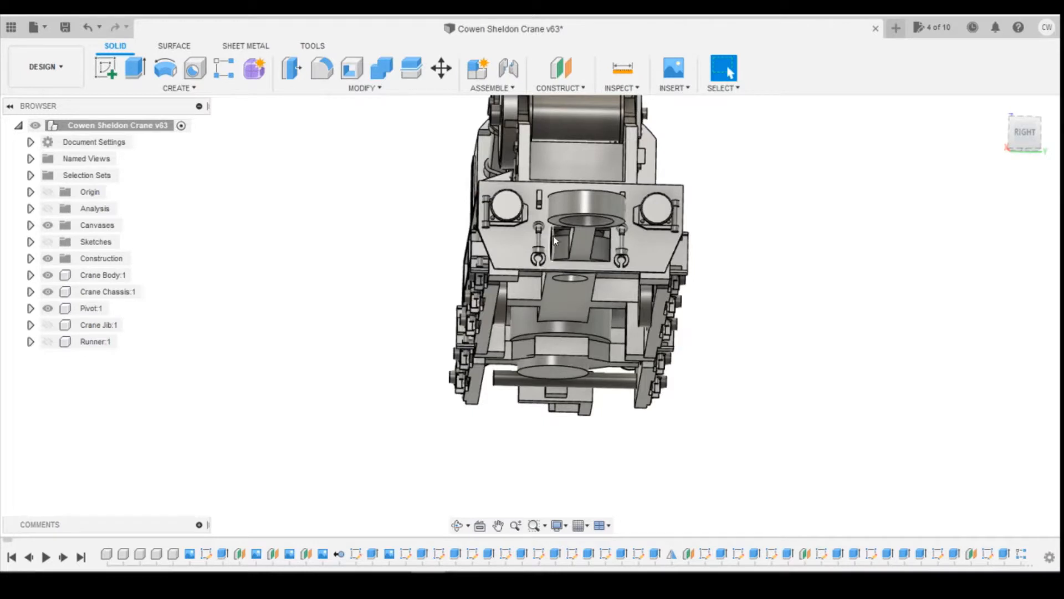
pyautogui.moveTo(1025, 134); pyautogui.dragTo(997, 142)
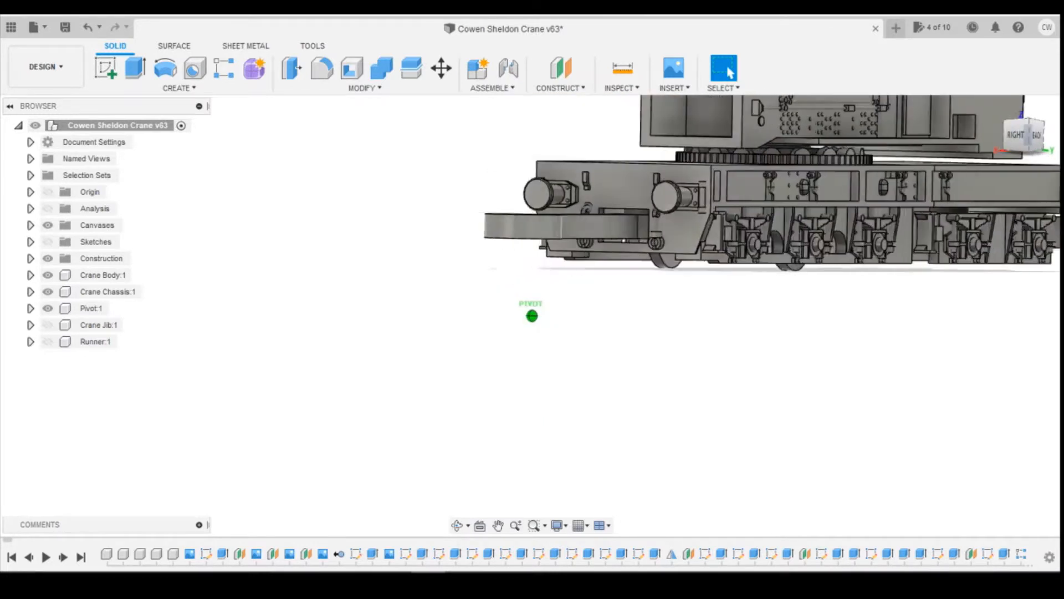
pyautogui.moveTo(648, 205)
pyautogui.keyDown('shift'); pyautogui.mouseDown(button='middle')
pyautogui.moveTo(654, 180)
pyautogui.moveTo(649, 256)
pyautogui.mouseUp(button='middle'); pyautogui.keyUp('shift')
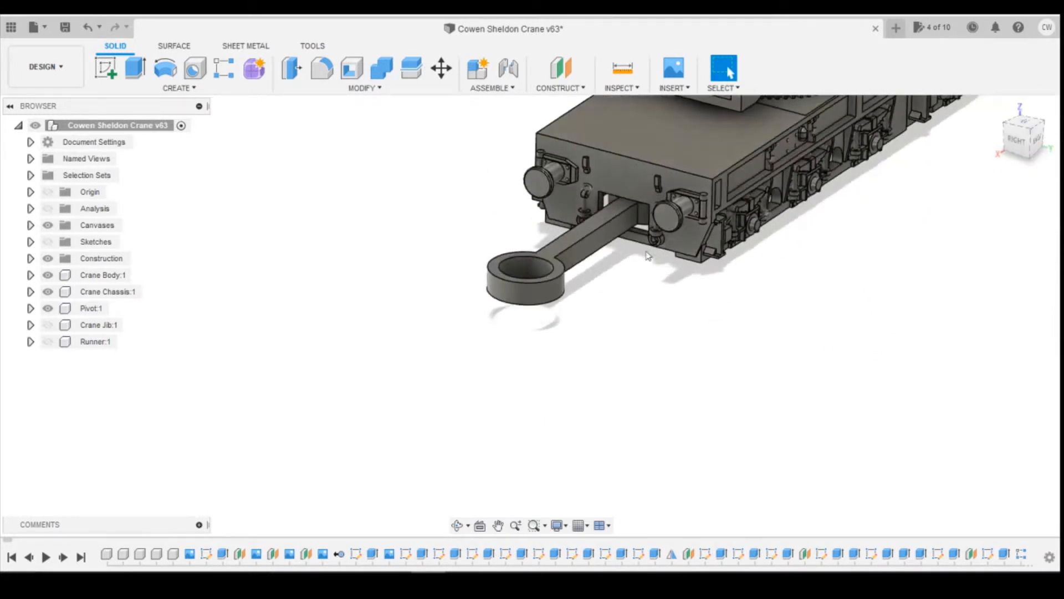
# - Extrude the narrow lower face of the pivot arm's opening in the chassis end beam by -1.50 mm as a cut
pyautogui.scroll(5, 648, 255)
pyautogui.click(632, 226)
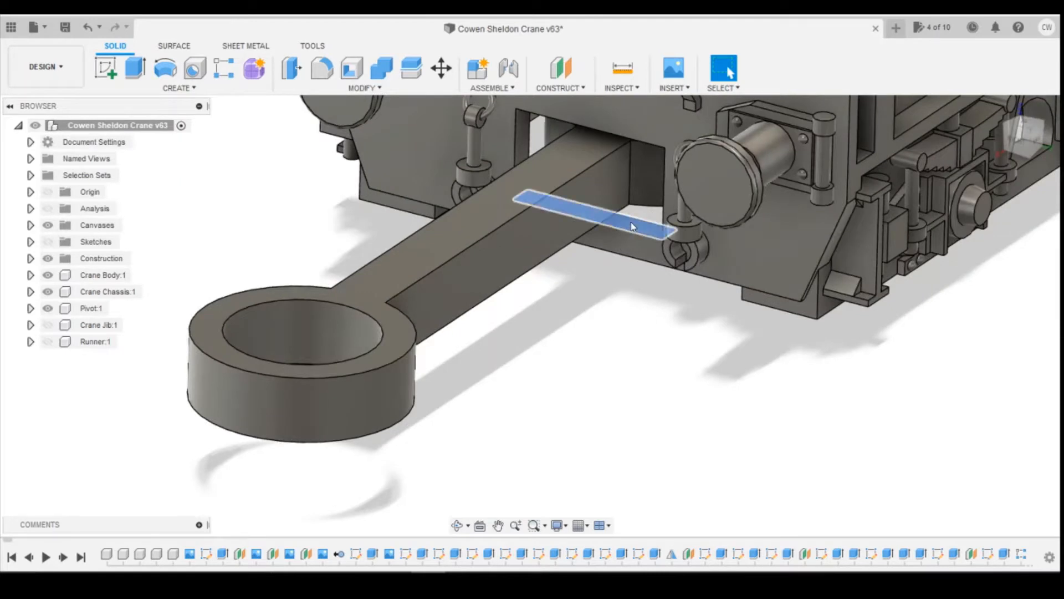
pyautogui.rightClick(632, 226)
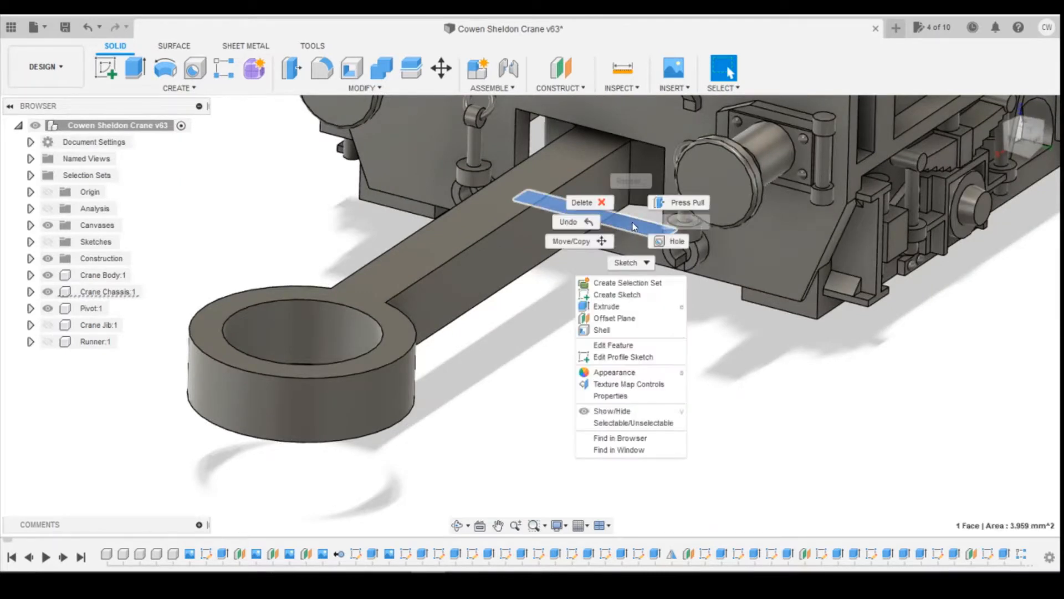
pyautogui.click(621, 308)
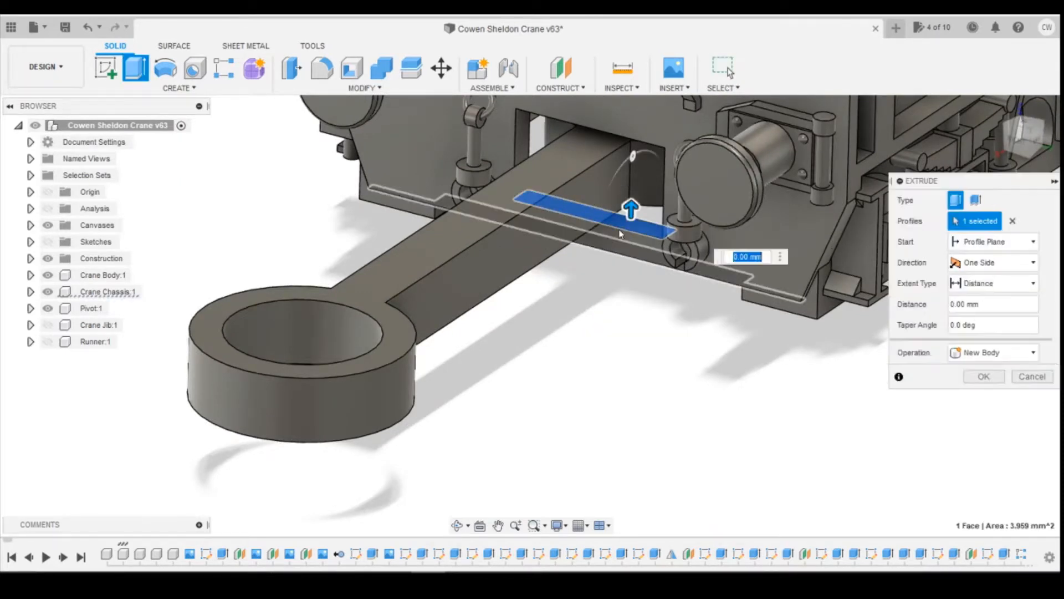
pyautogui.moveTo(630, 263); pyautogui.dragTo(629, 285)
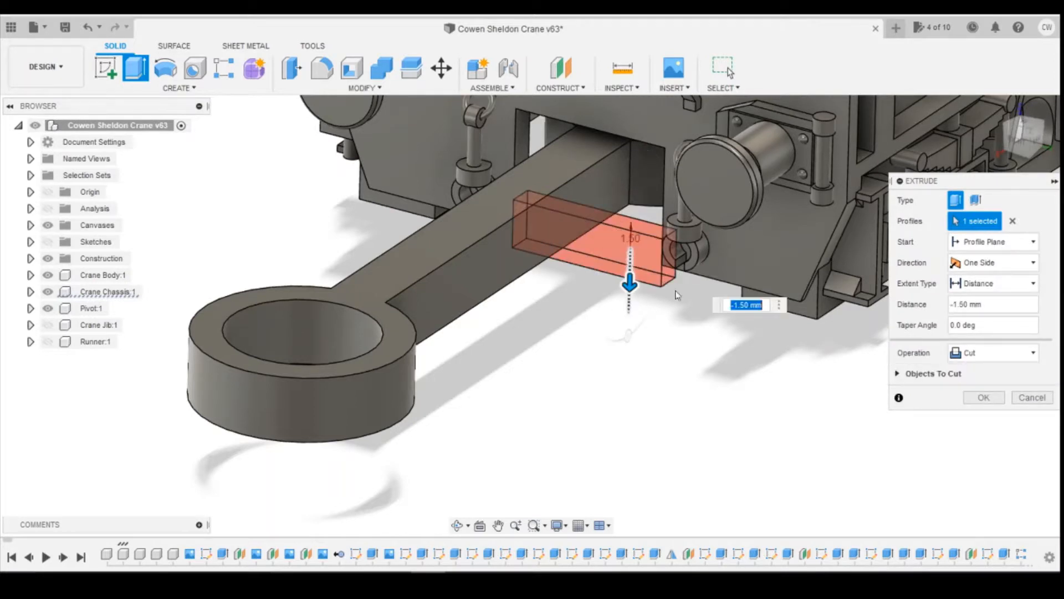
pyautogui.click(984, 398)
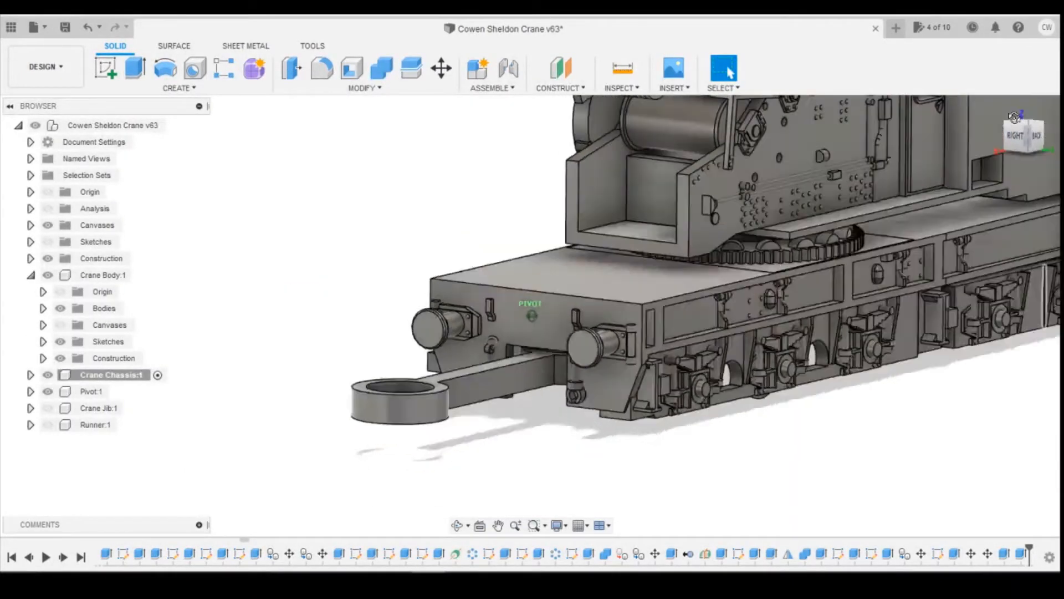
# - Chamfer the inner edge of the axle hole nearest the pivot arm in the long chassis side frame by 0.2 mm
pyautogui.moveTo(1014, 117); pyautogui.dragTo(979, 69)
pyautogui.scroll(-5, 720, 465)
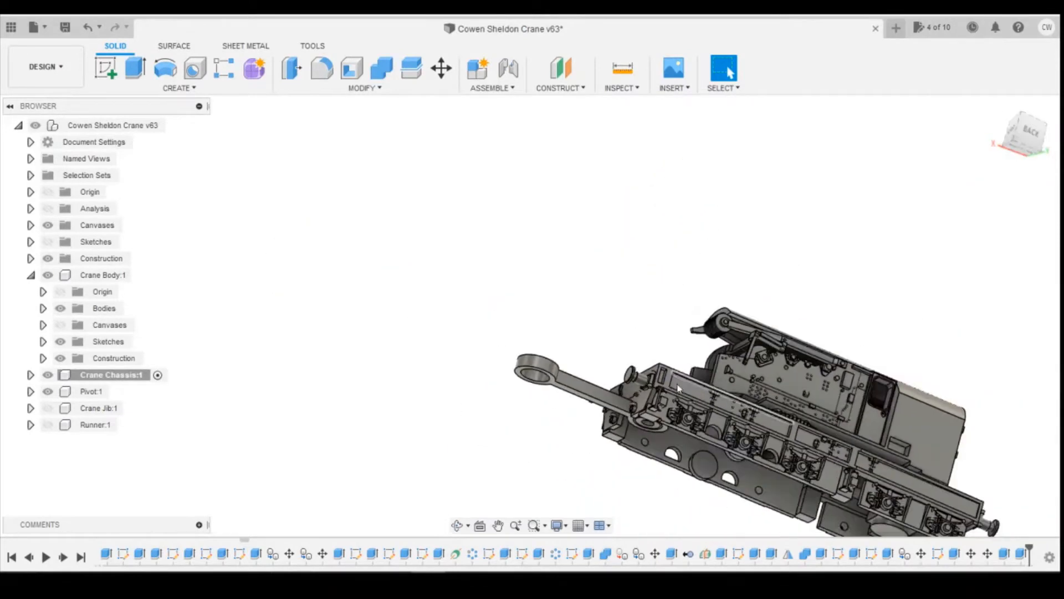
pyautogui.scroll(5, 732, 471)
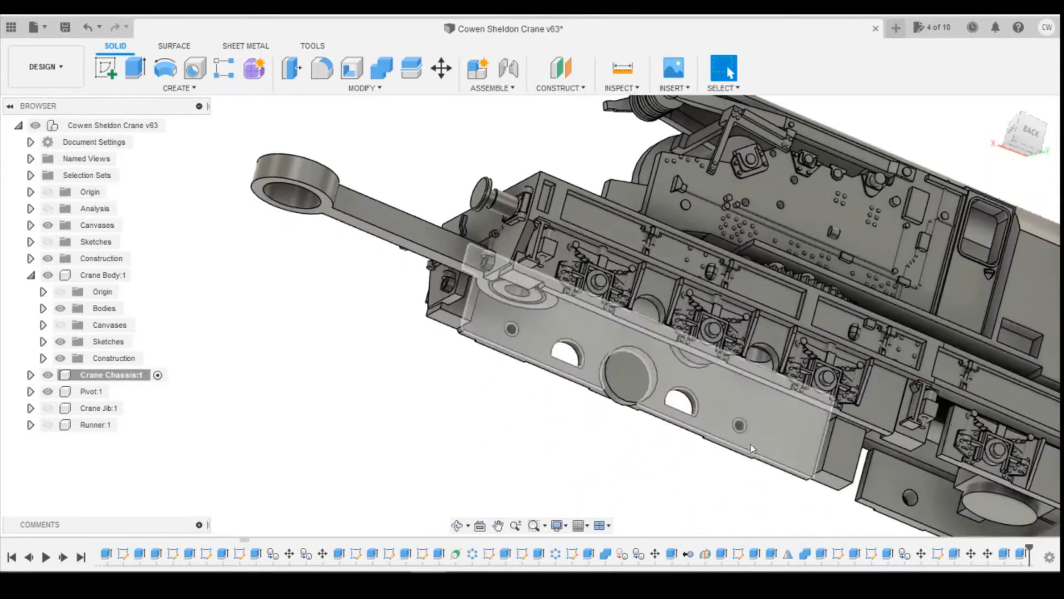
pyautogui.click(510, 327)
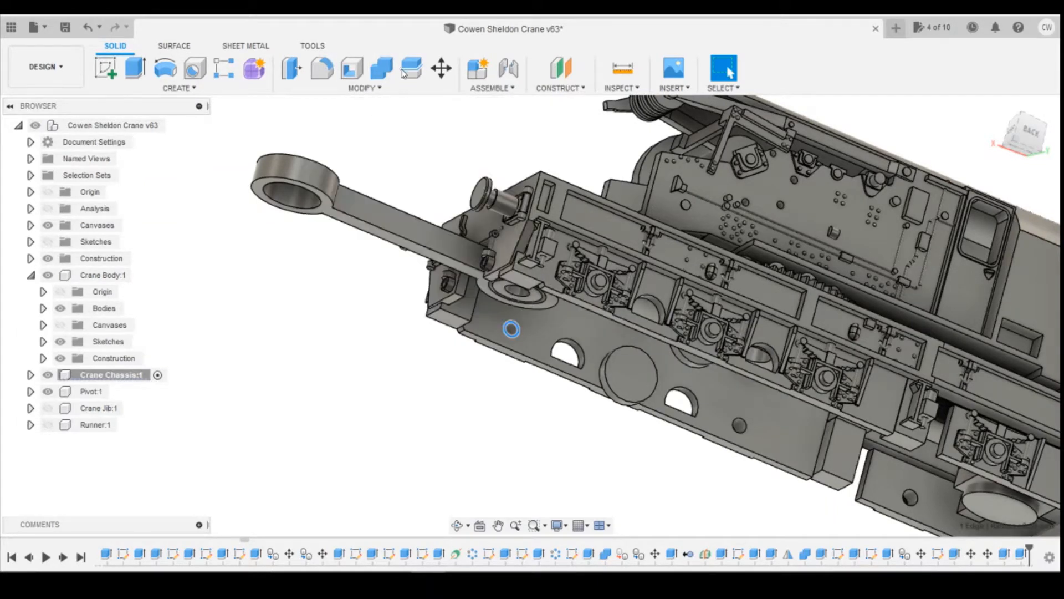
pyautogui.click(367, 89)
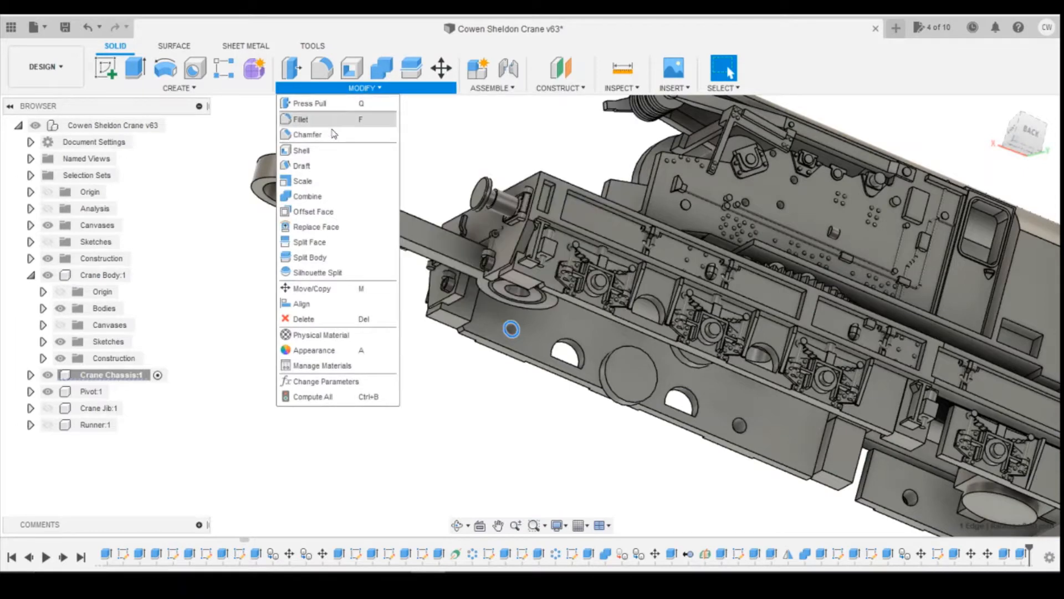
pyautogui.scroll(5, 526, 331)
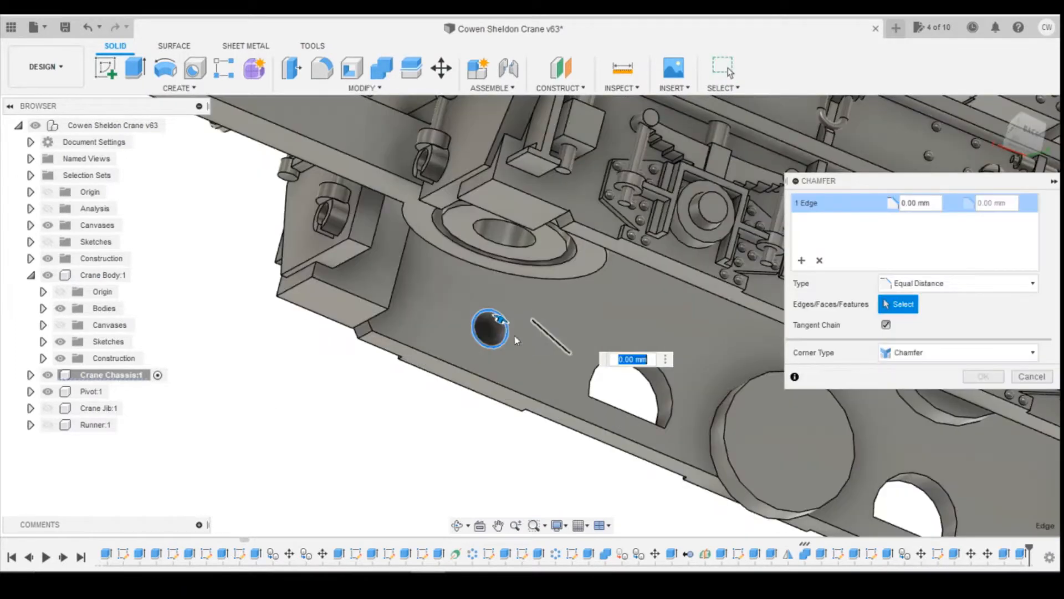
pyautogui.scroll(2, 498, 333)
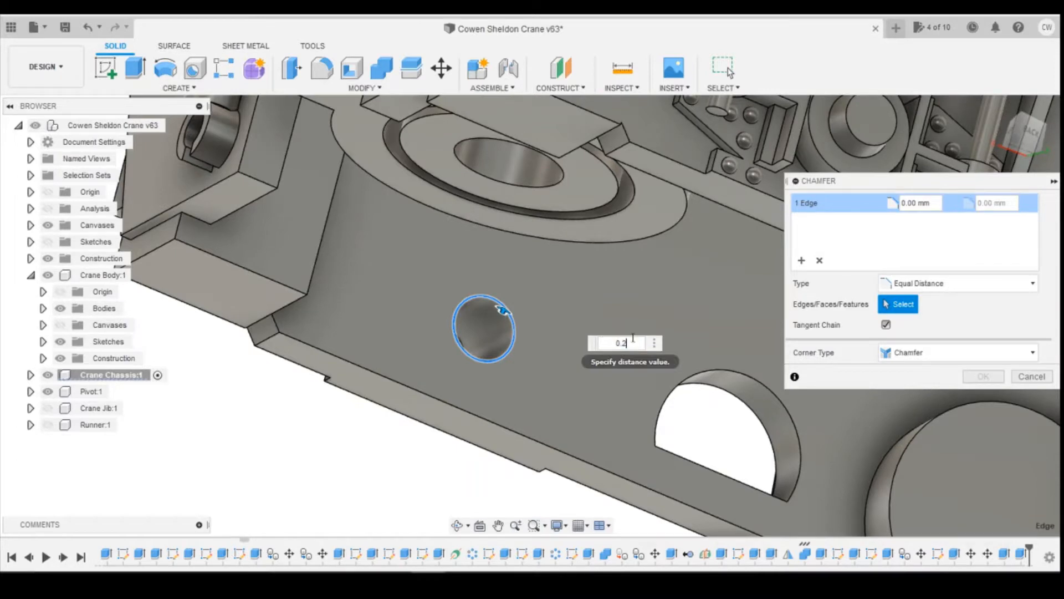
pyautogui.press('Return')
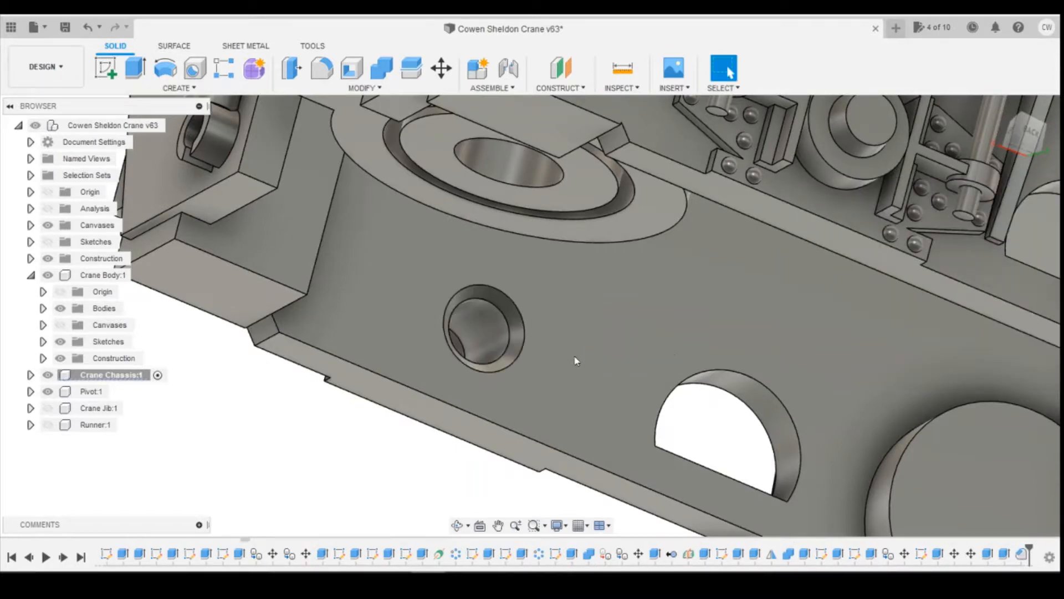
# - Chamfer the edge of the axle hole at the far end of the same long side frame by 0.1 mm
pyautogui.scroll(-5, 520, 335)
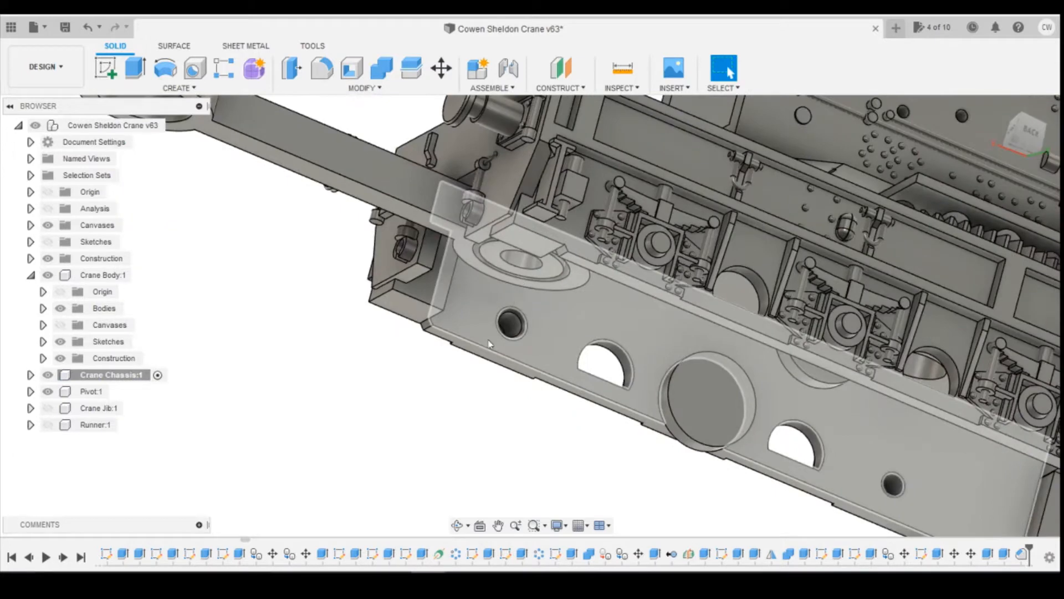
pyautogui.click(900, 486)
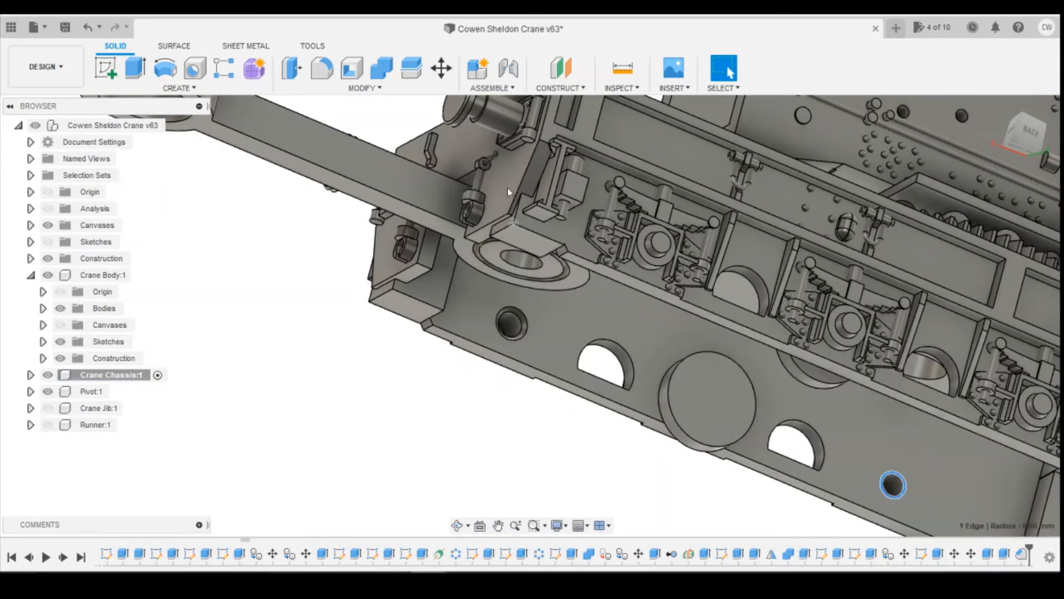
pyautogui.click(368, 87)
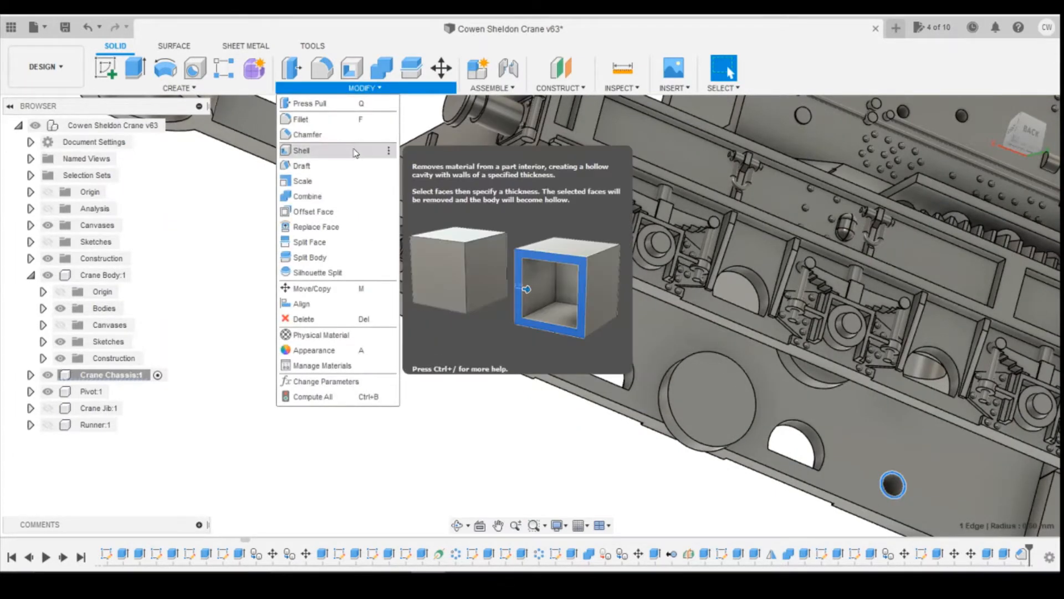
pyautogui.click(325, 135)
pyautogui.write('0.1')
pyautogui.press('Return')
# - Chamfer the edge of the empty axle hole in the adjacent short side frame by 0.2 mm
pyautogui.scroll(-4, 720, 277)
pyautogui.scroll(1, 889, 442)
pyautogui.scroll(4, 889, 410)
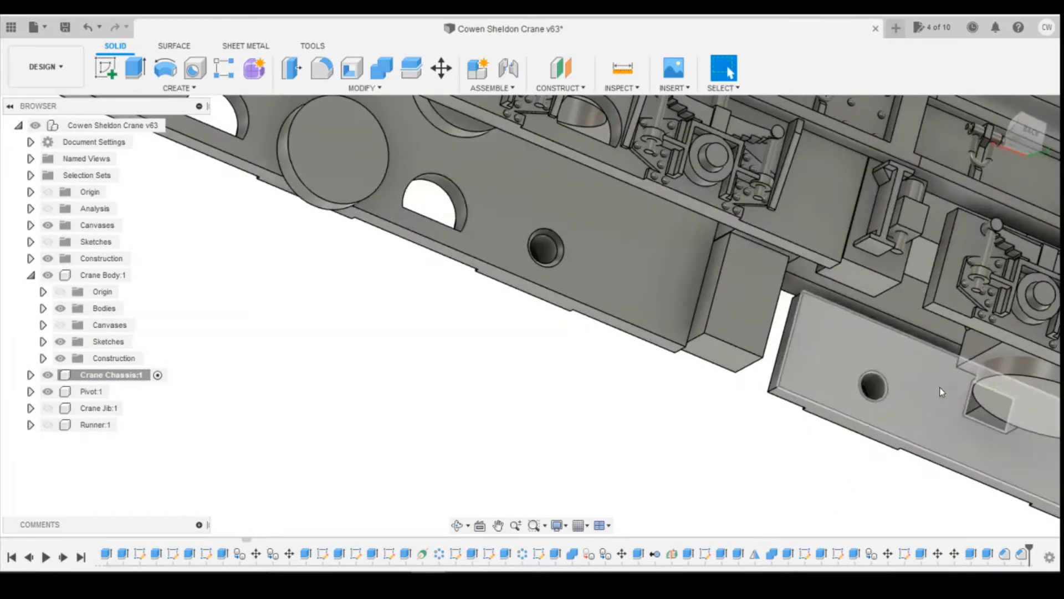
pyautogui.click(888, 380)
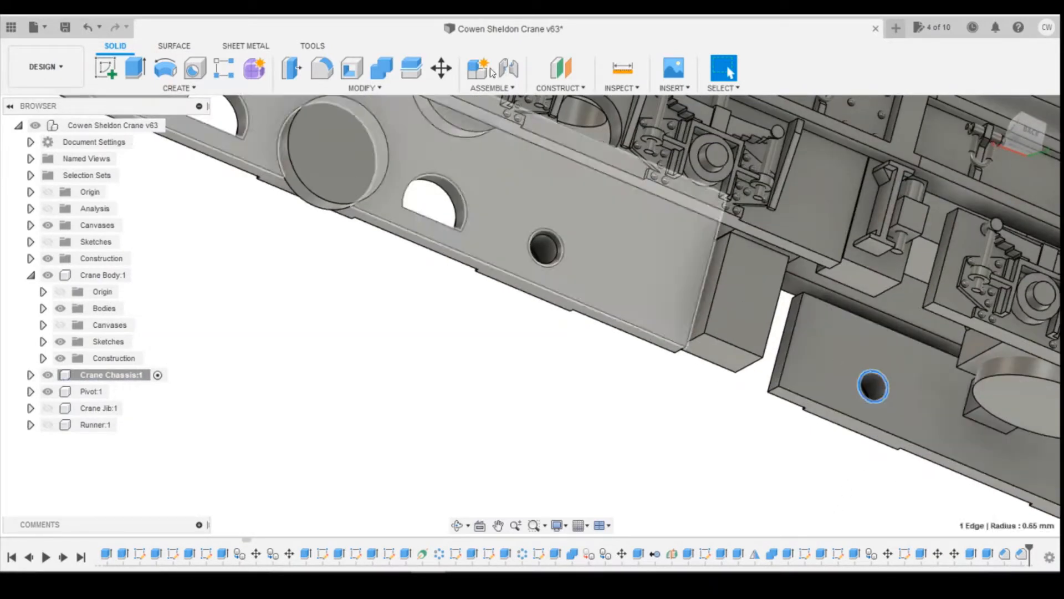
pyautogui.click(363, 88)
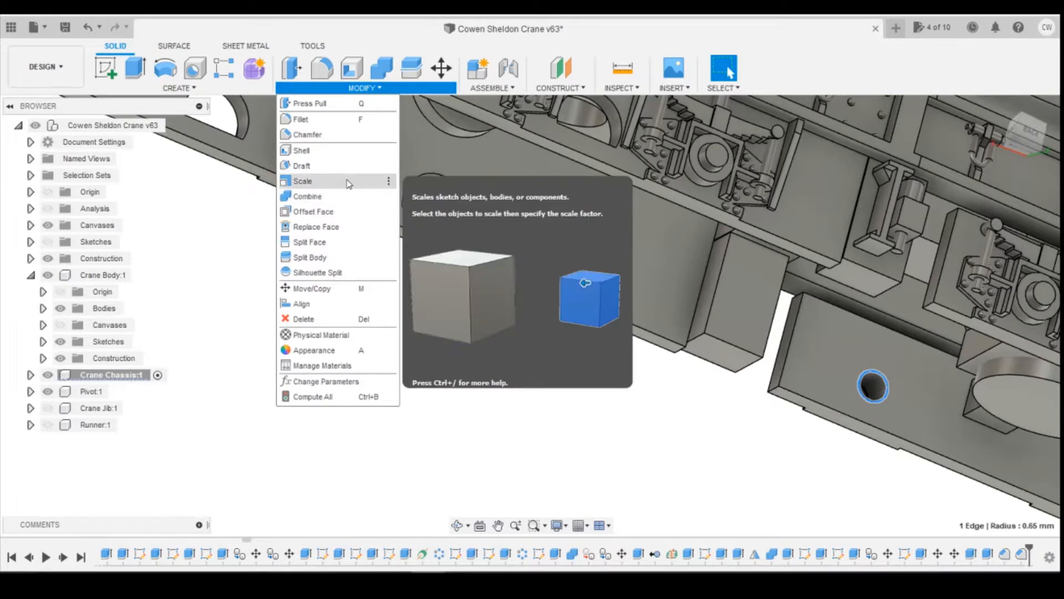
pyautogui.click(349, 135)
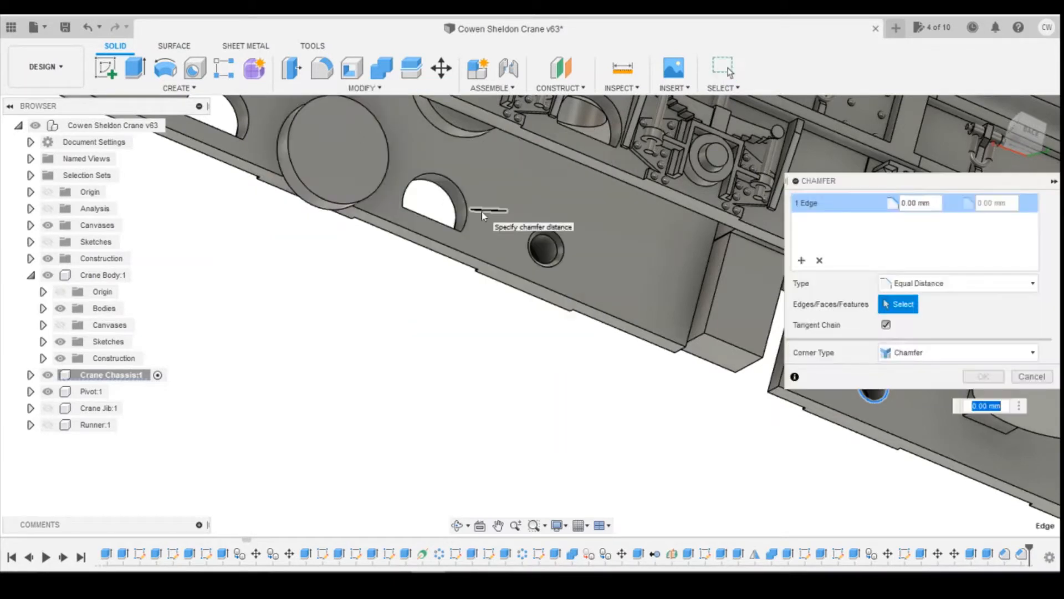
pyautogui.write('0.2')
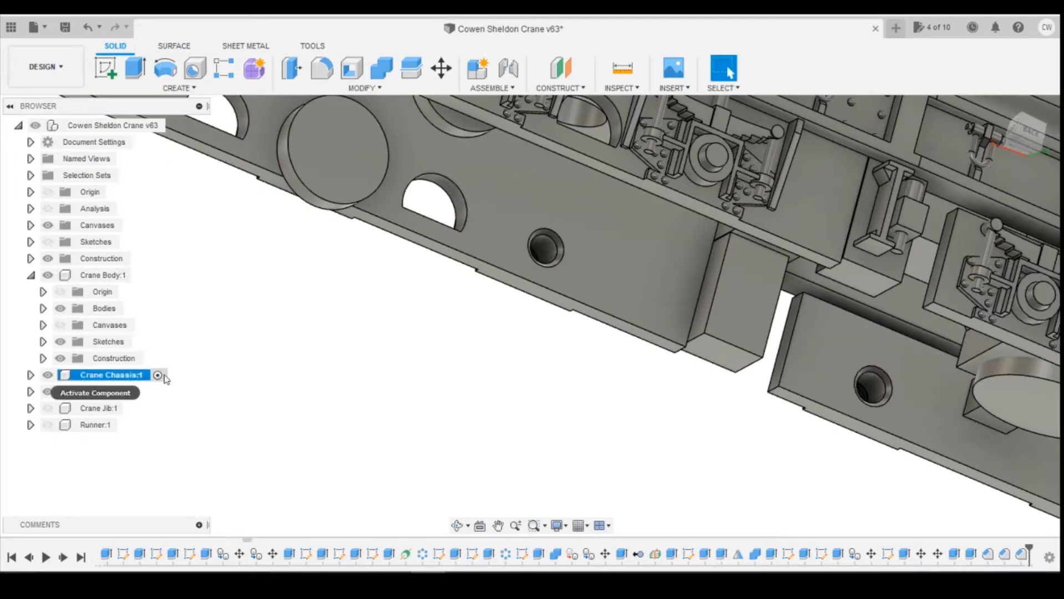
# - Remove the axle body Body134 from the bodies of the Crane Chassis component
pyautogui.scroll(-3, 271, 278)
pyautogui.scroll(3, 638, 366)
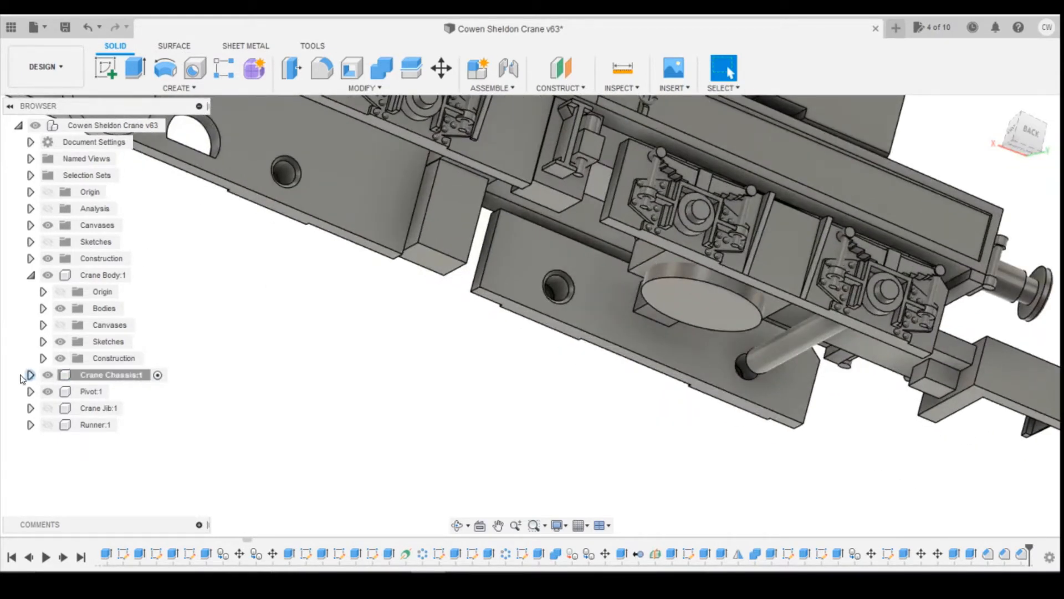
pyautogui.click(31, 376)
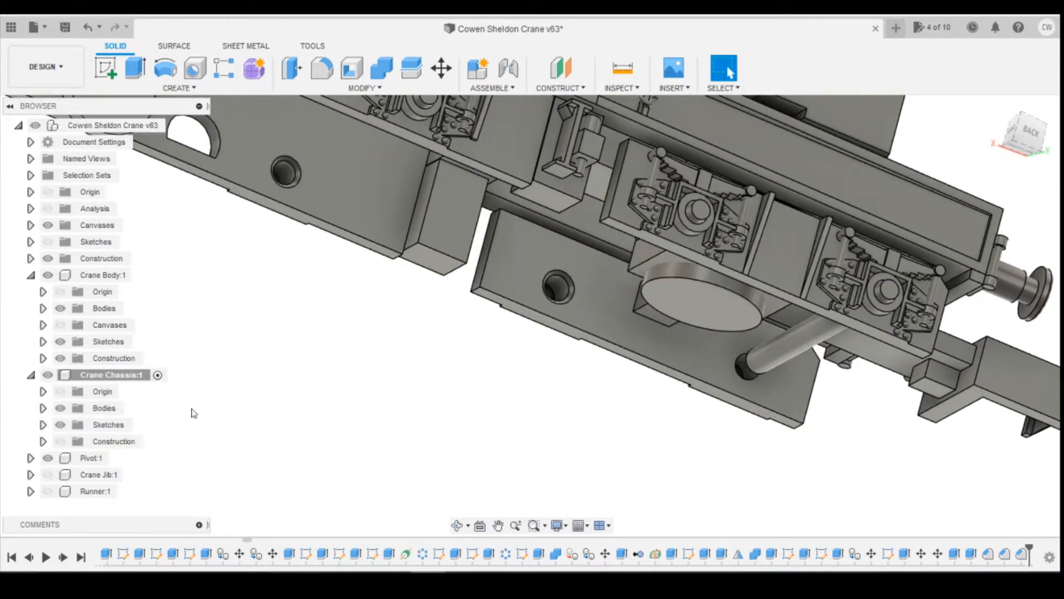
pyautogui.click(44, 408)
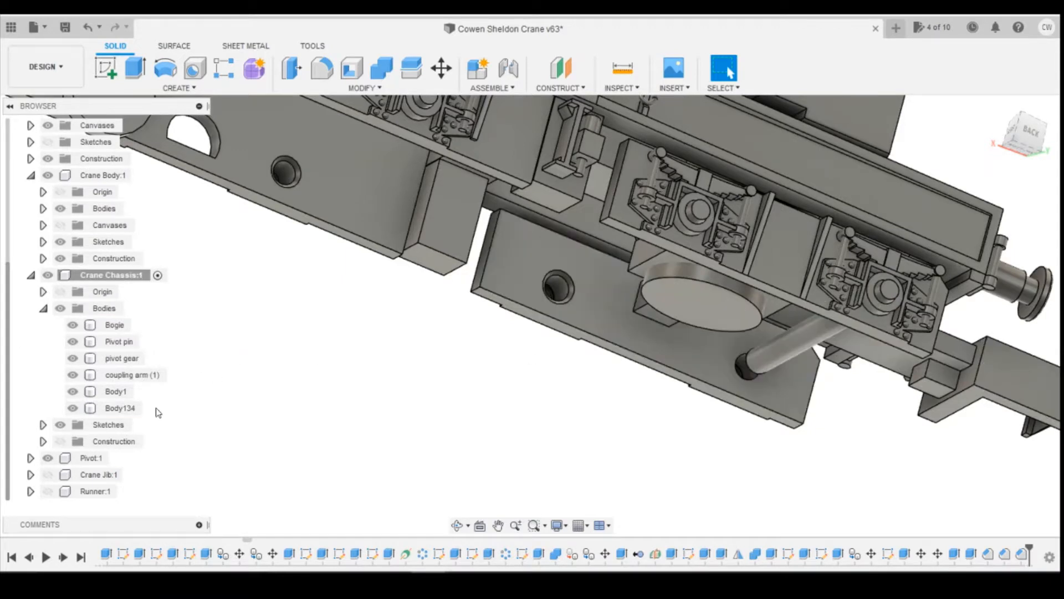
pyautogui.rightClick(132, 412)
pyautogui.click(160, 302)
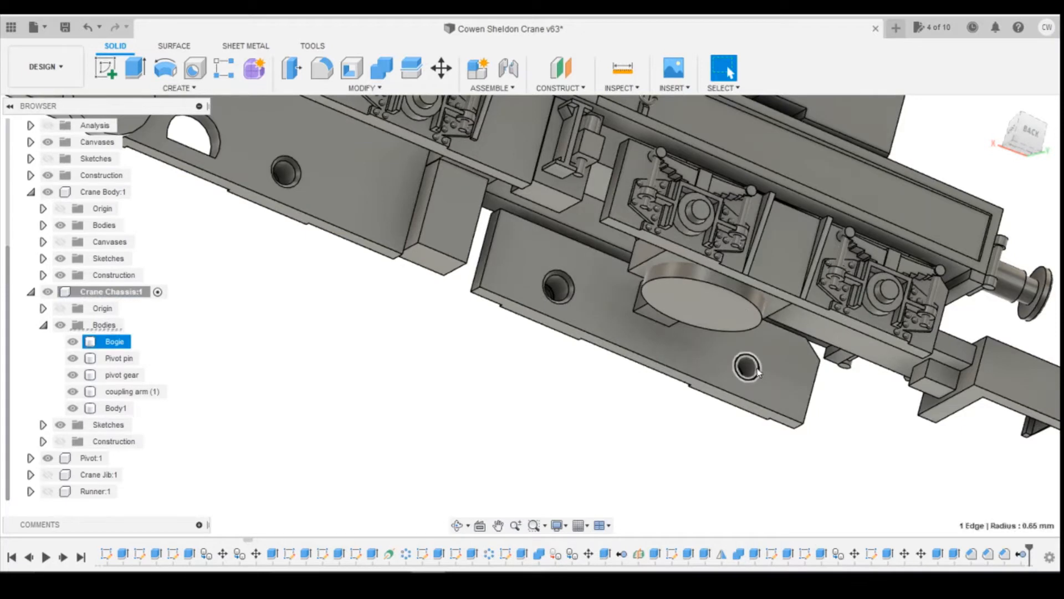
# - Chamfer the edge of the axle hole near the outer end of the short side frame, where the axle sat, by 0.2 mm
pyautogui.click(757, 370)
pyautogui.click(364, 88)
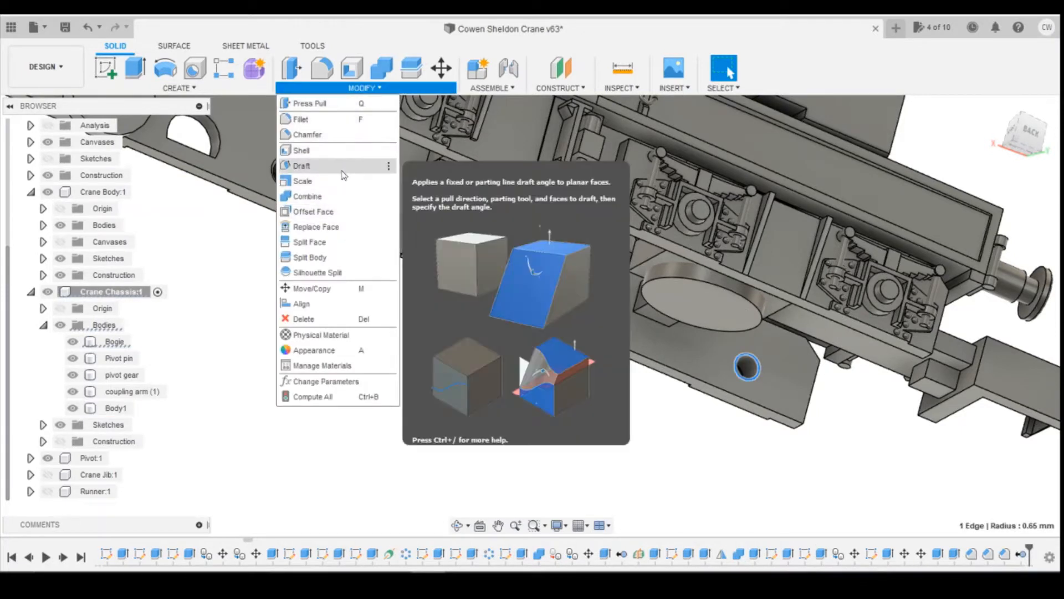
pyautogui.click(345, 135)
pyautogui.write('0.2')
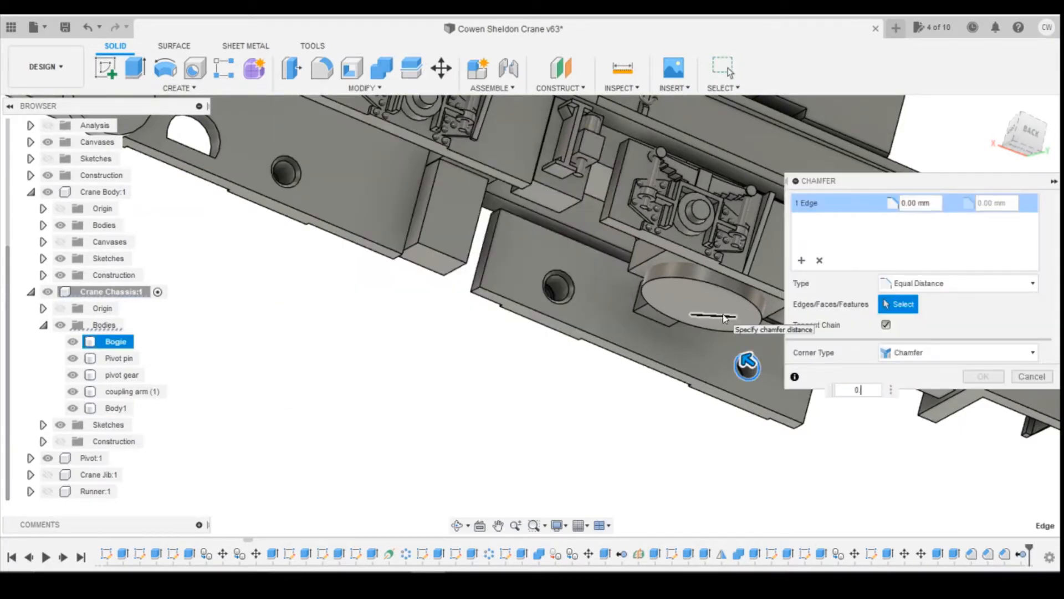
pyautogui.press('Return')
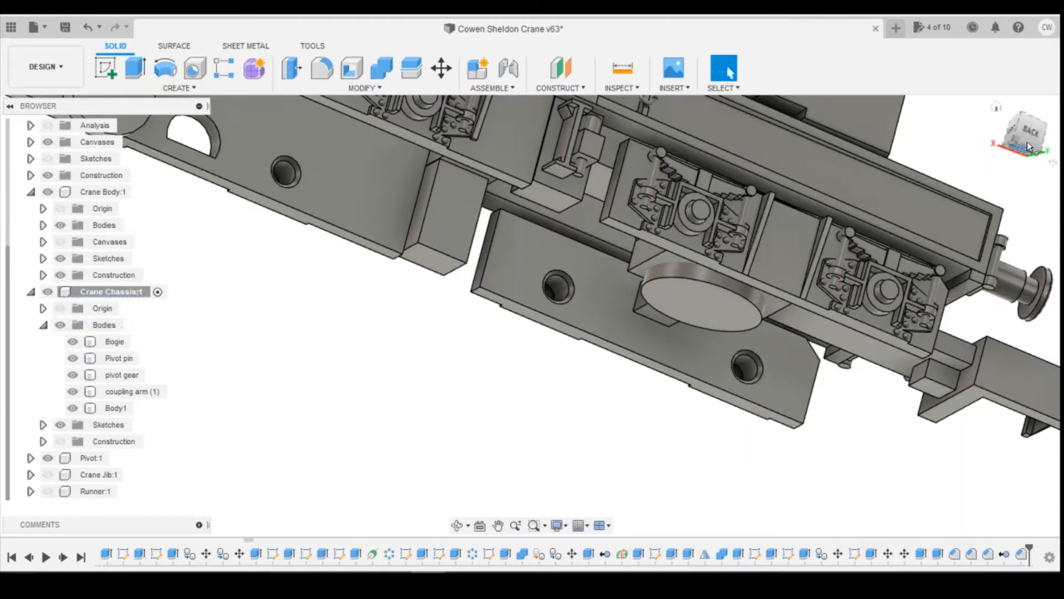
# - Chamfer the inner edge of the outer axle hole in the opposite short side frame of the Bogie body
pyautogui.moveTo(1027, 142); pyautogui.dragTo(1002, 131)
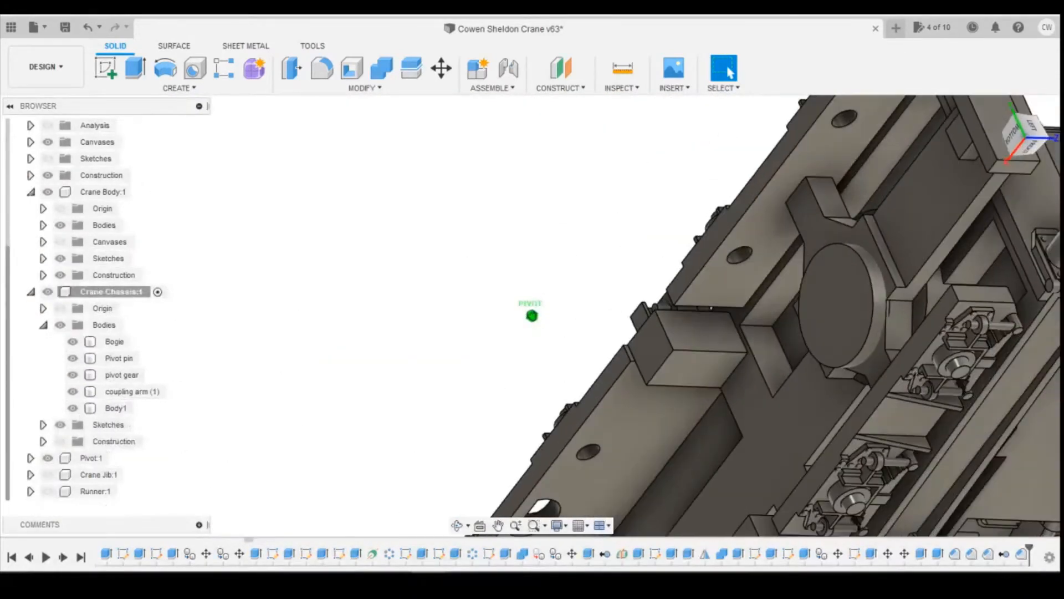
pyautogui.click(855, 123)
pyautogui.click(362, 88)
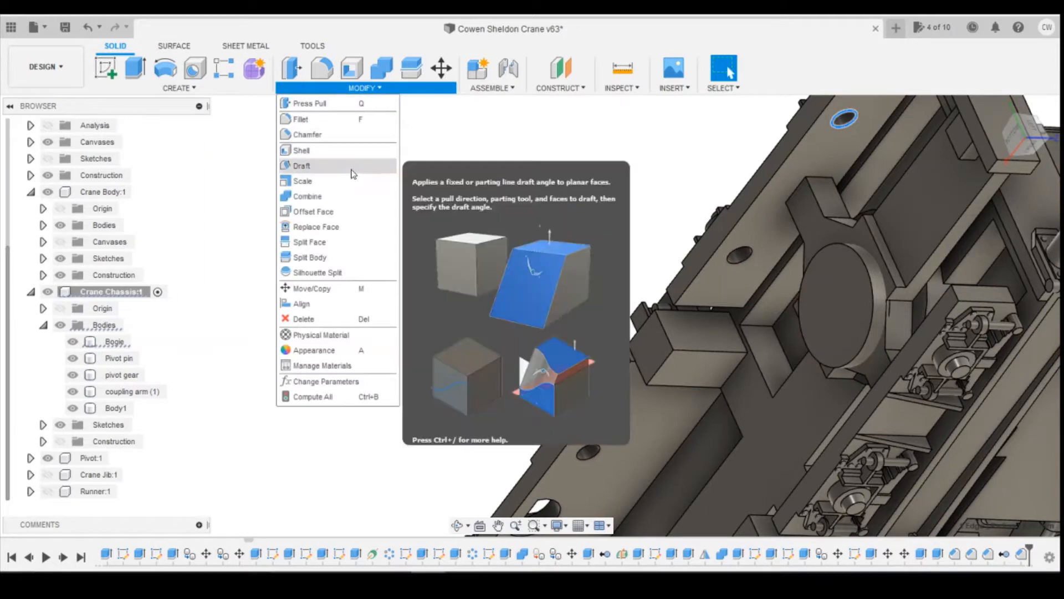
pyautogui.click(351, 134)
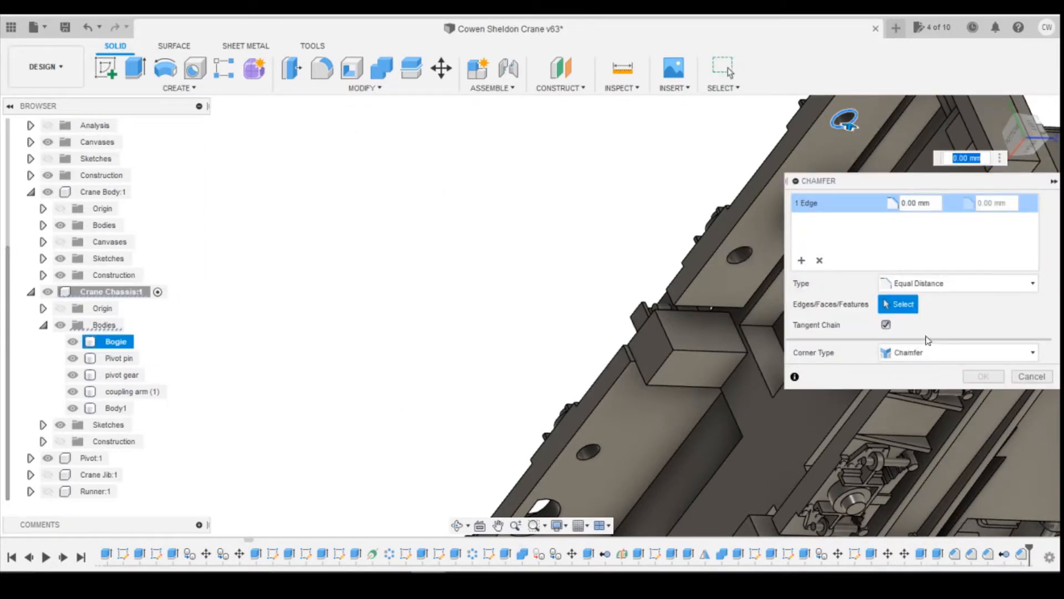
pyautogui.press('Return')
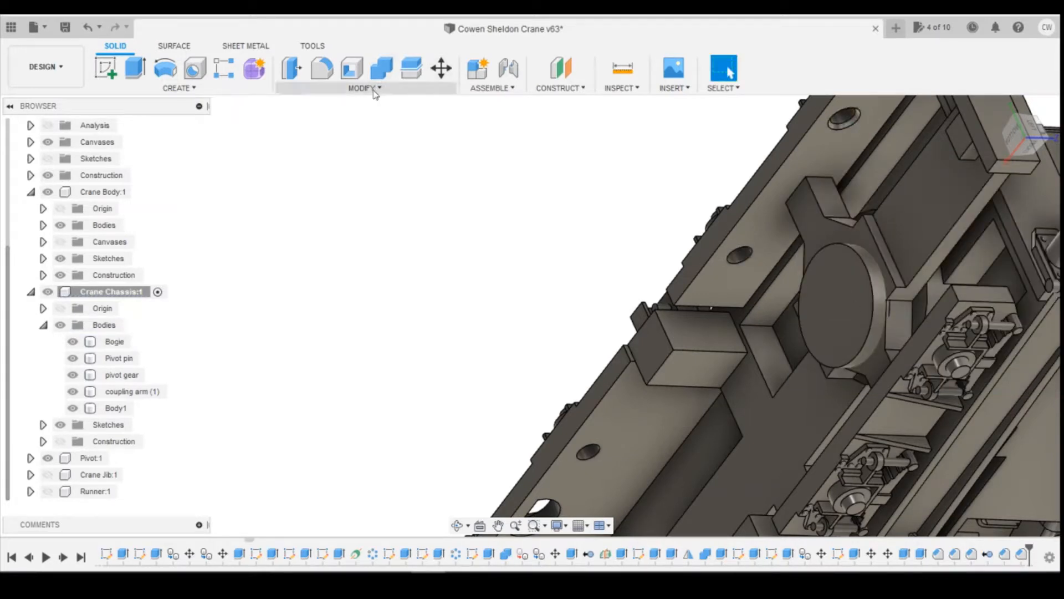
# - Chamfer the other axle hole in that short side frame, the one nearest the long frame, by 0.2 mm
pyautogui.click(737, 261)
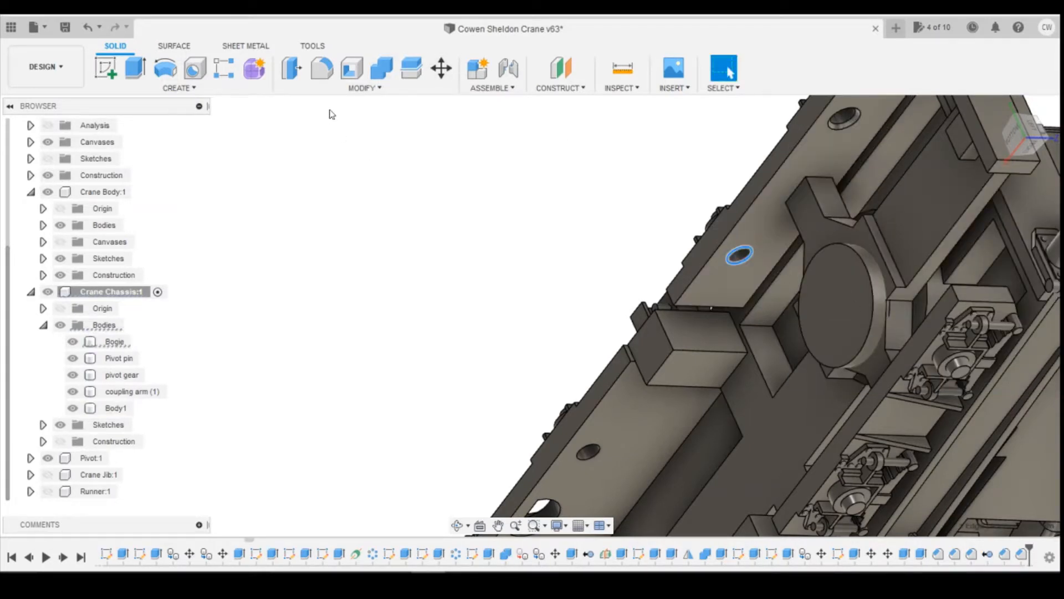
pyautogui.click(363, 88)
pyautogui.click(308, 134)
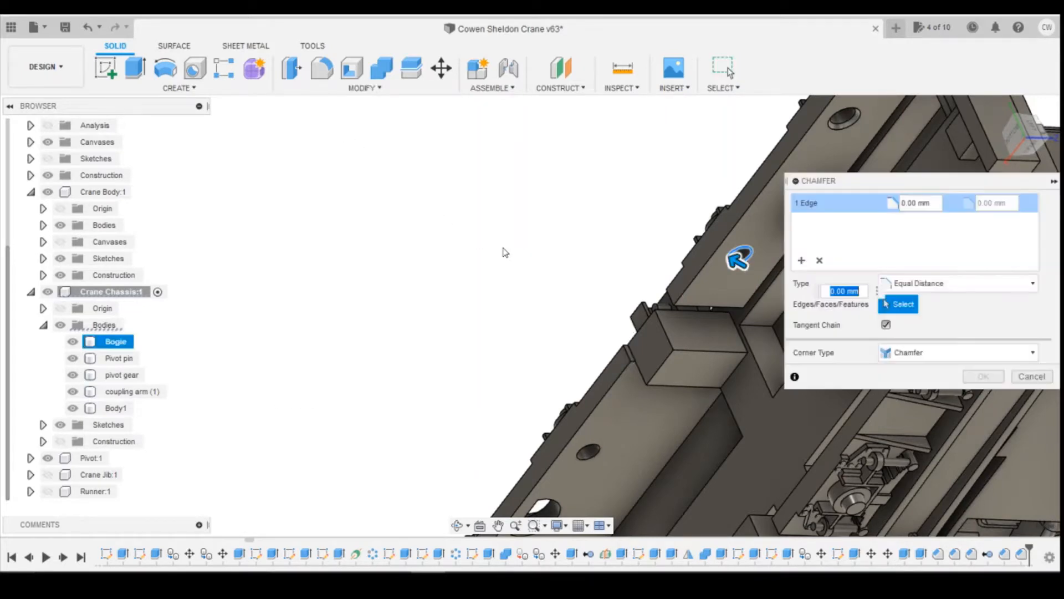
pyautogui.write('0.2')
pyautogui.press('Return')
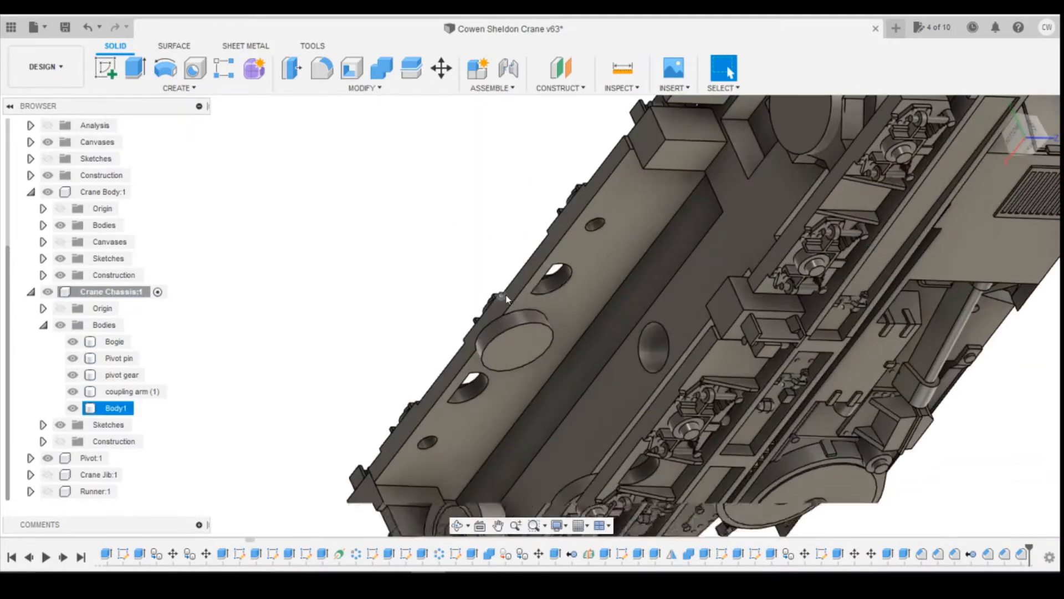
# - Chamfer the axle hole of the opposite long side frame (Body1) nearest the bogie by 0.2 mm
pyautogui.scroll(3, 626, 224)
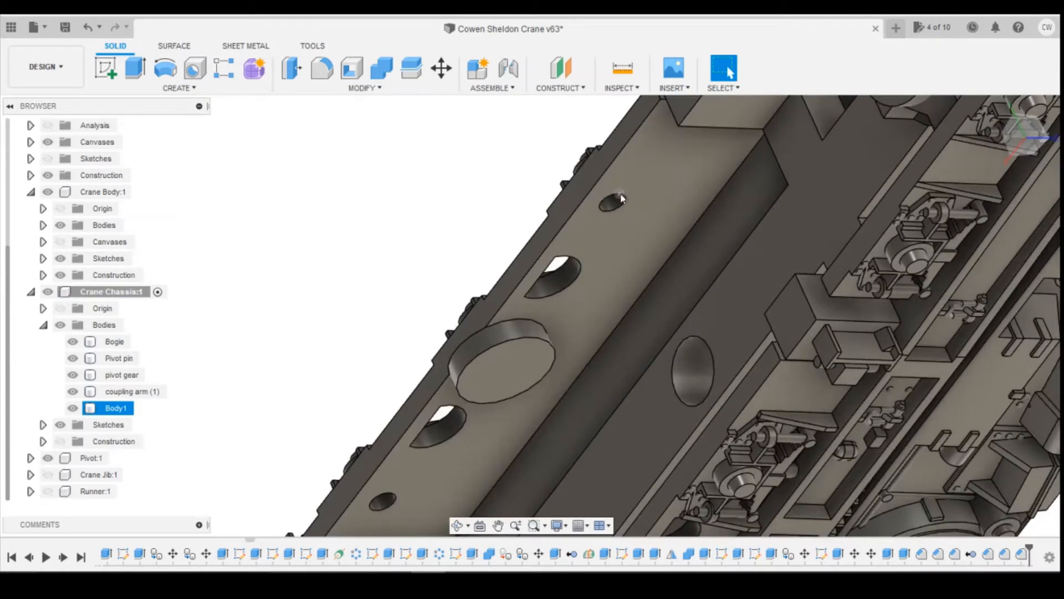
pyautogui.click(624, 207)
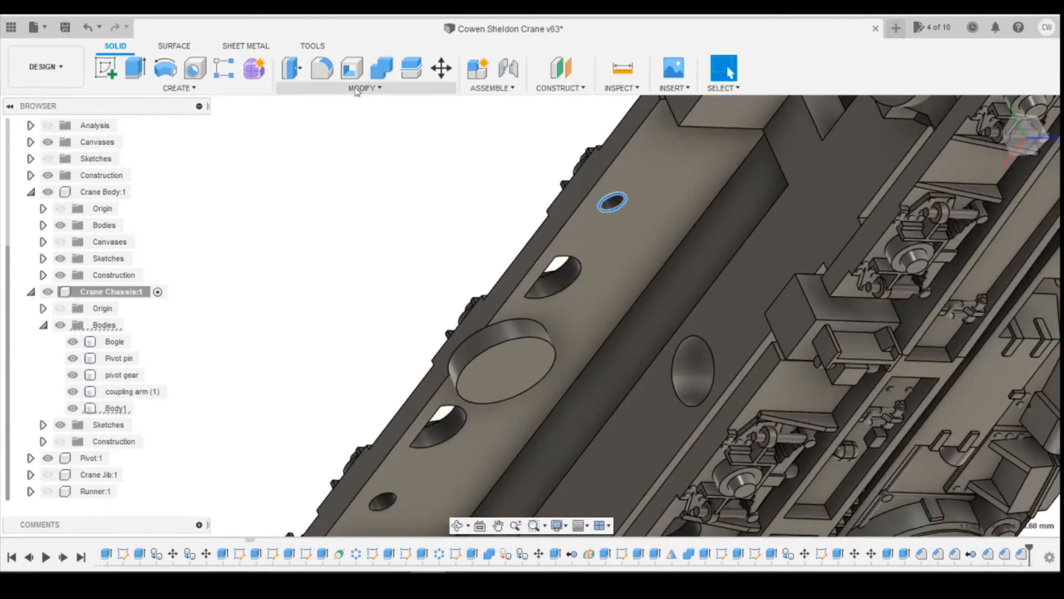
pyautogui.click(364, 88)
pyautogui.click(308, 135)
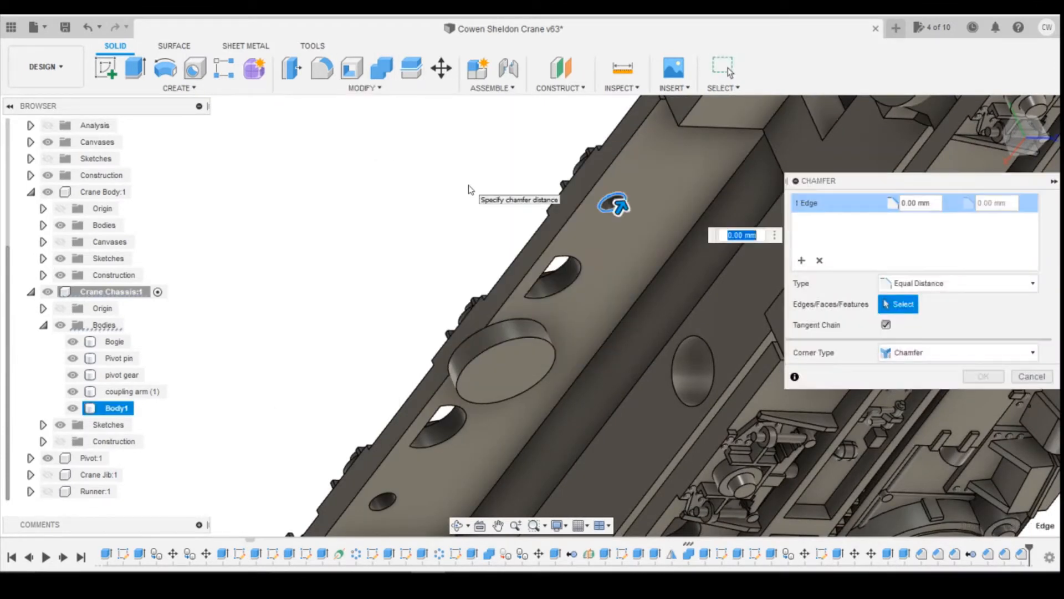
pyautogui.write('0.2')
pyautogui.press('Return')
# - Chamfer the axle hole at the far end of the same long side frame, near the end coupling, by 0.2 mm
pyautogui.scroll(-5, 404, 199)
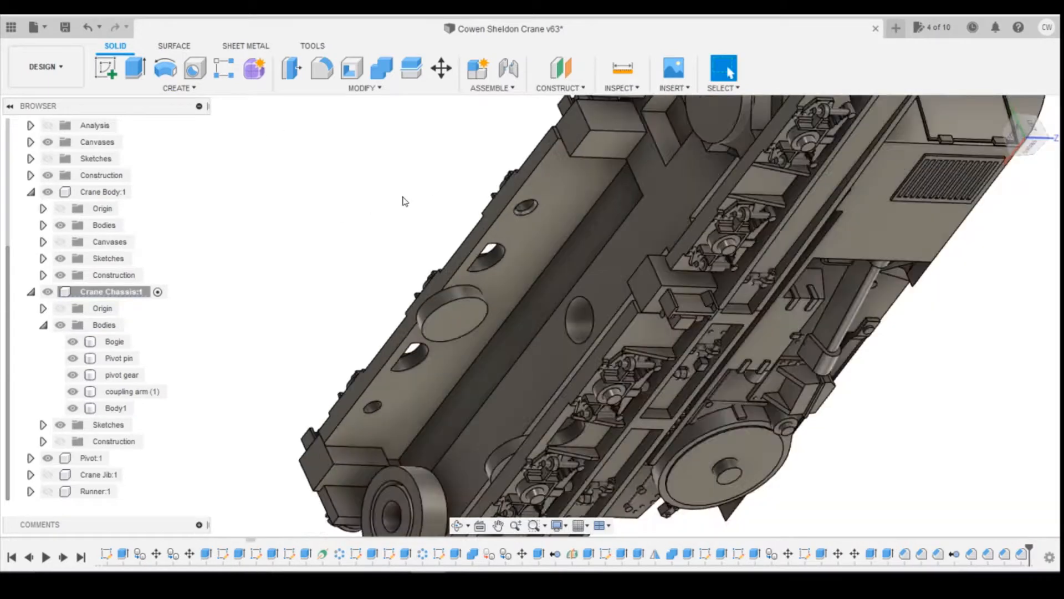
pyautogui.scroll(5, 387, 304)
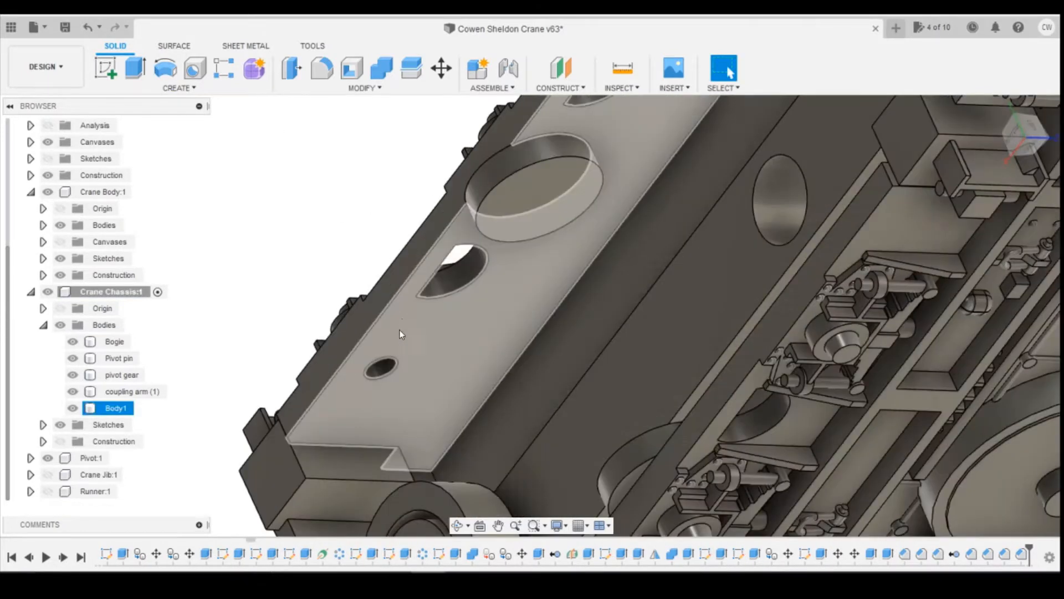
pyautogui.click(397, 364)
pyautogui.click(383, 87)
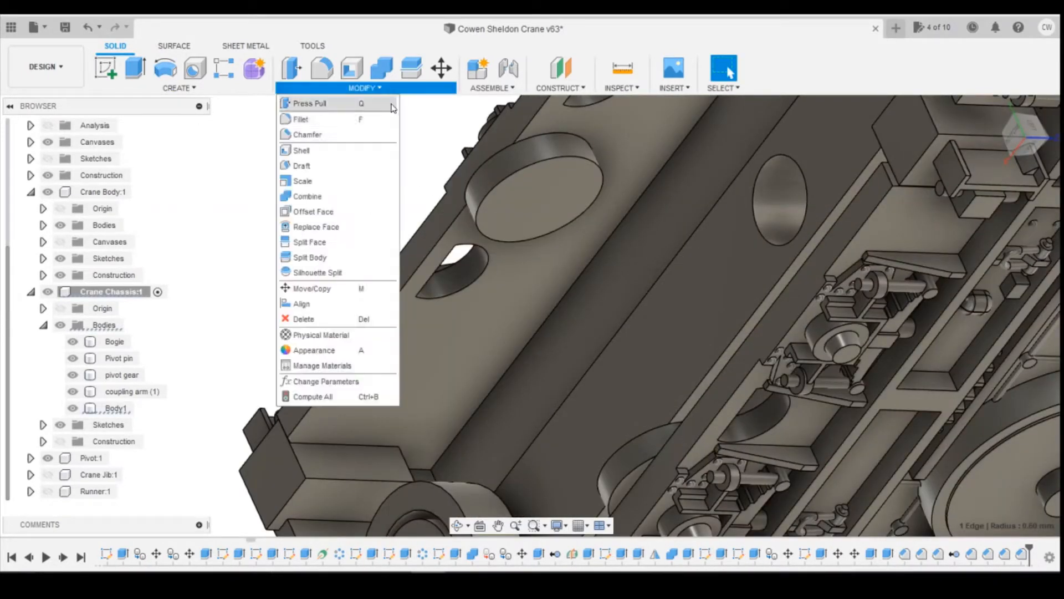
pyautogui.click(371, 135)
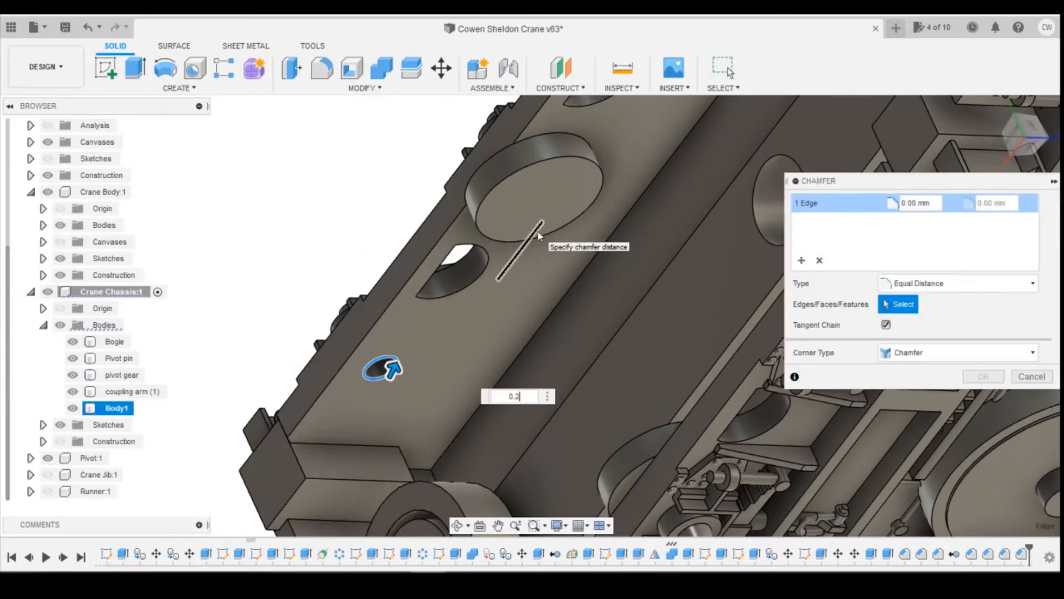
pyautogui.press('Return')
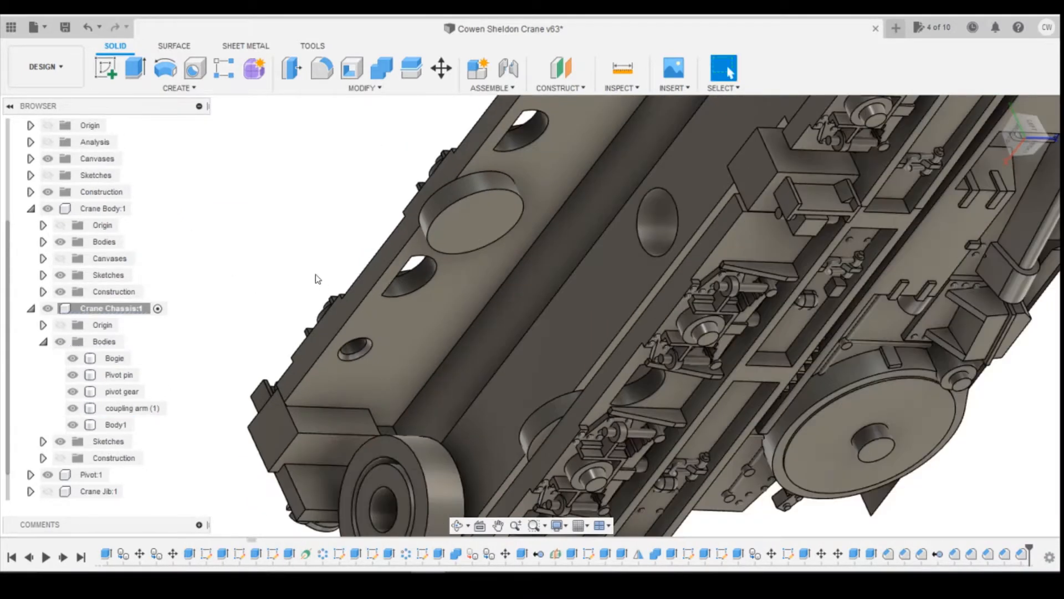
# - Collapse the Crane Chassis component, then show the Runner component and make it the active one
pyautogui.scroll(-3, 317, 278)
pyautogui.click(30, 309)
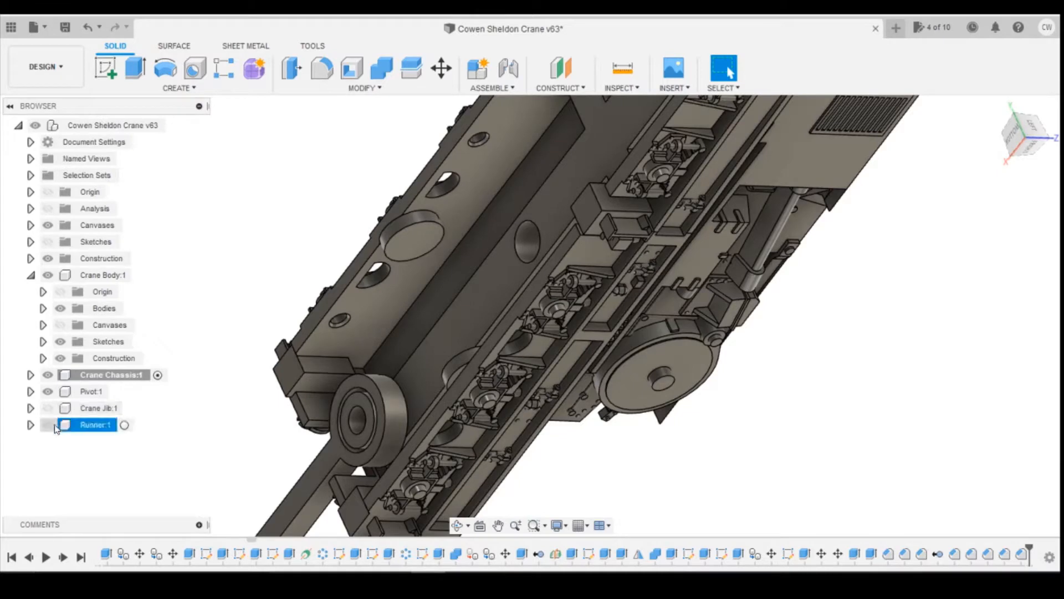
pyautogui.click(48, 425)
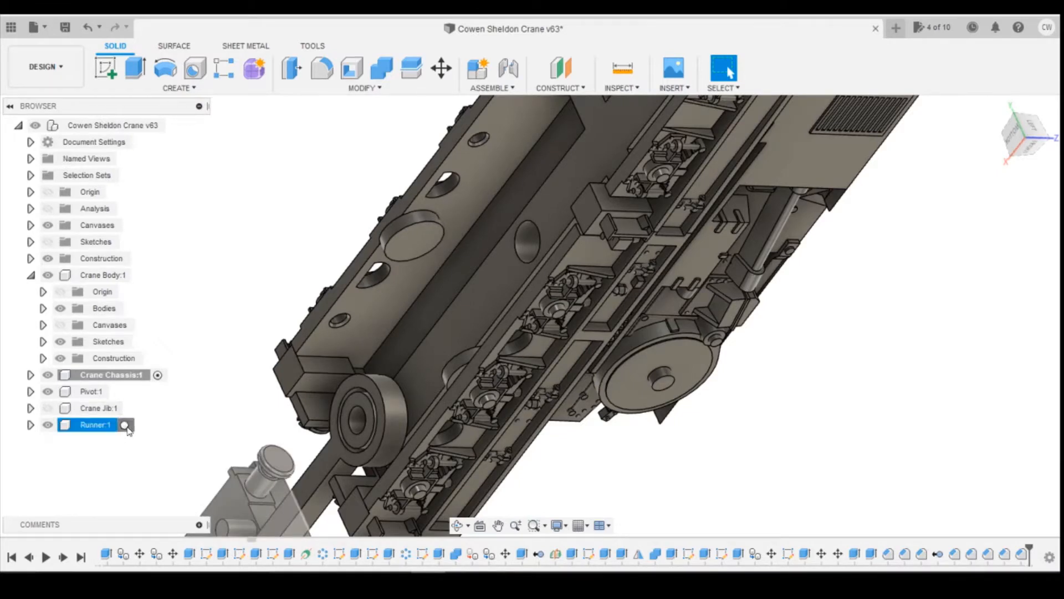
pyautogui.click(125, 425)
# - Chamfer the inner edge of the axle hole in the Runner's axle box nearest the crane by 0.2 mm
pyautogui.scroll(-5, 901, 297)
pyautogui.scroll(-3, 556, 418)
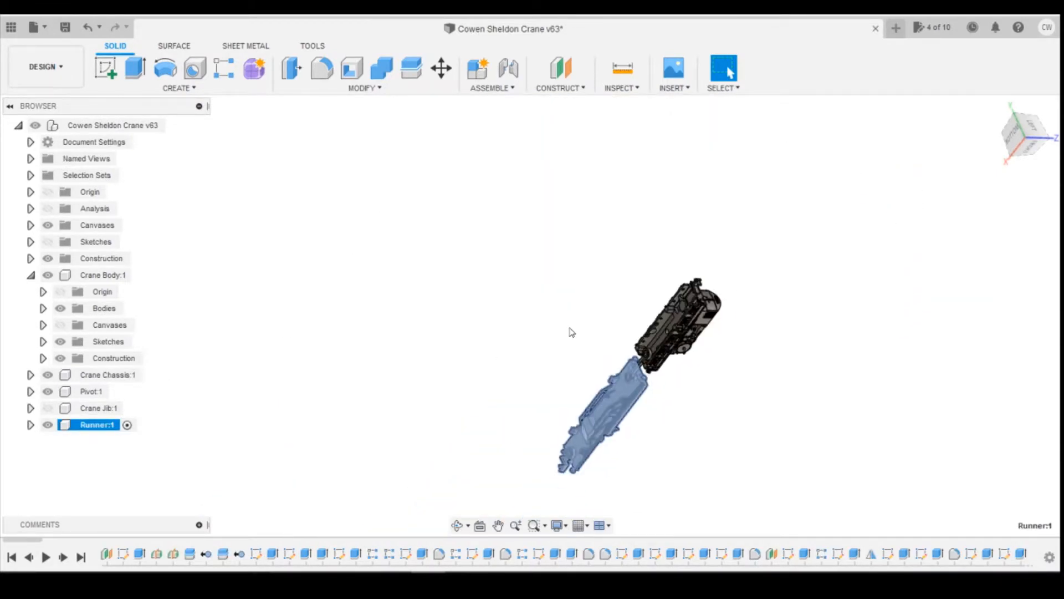
pyautogui.scroll(5, 570, 331)
pyautogui.click(553, 269)
pyautogui.scroll(5, 754, 261)
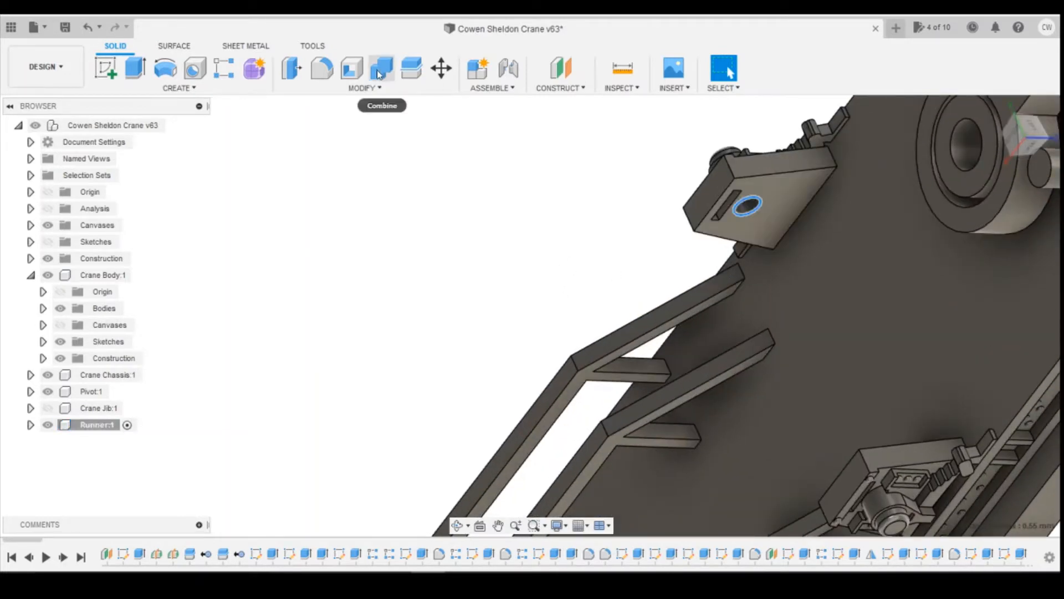
pyautogui.click(328, 88)
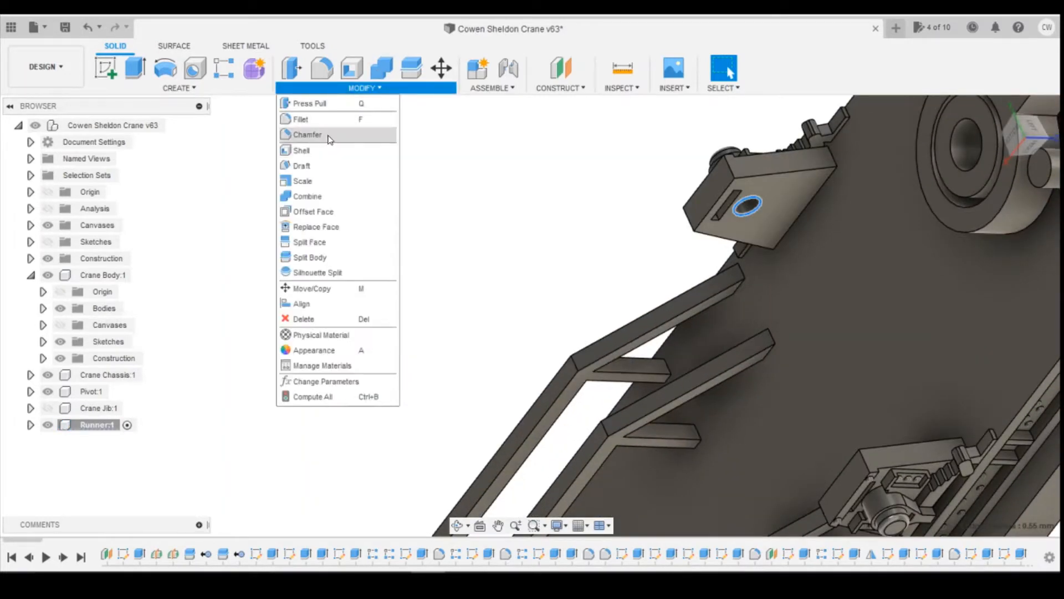
pyautogui.click(319, 136)
pyautogui.write('0')
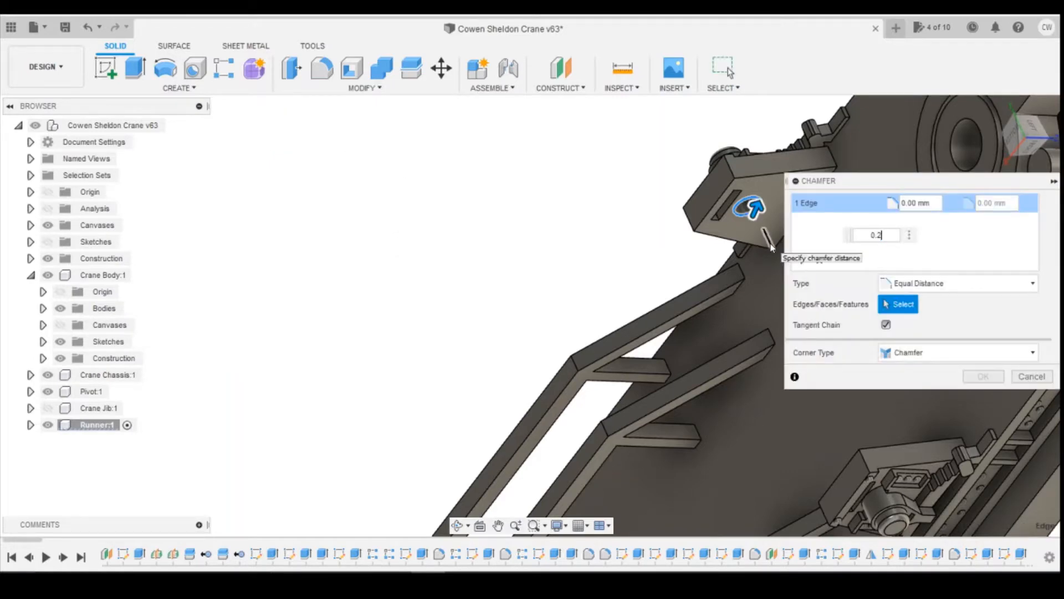
pyautogui.write('.2')
pyautogui.press('Return')
# - Chamfer the axle hole in the axle box at the Runner's far end on the same side by 0.2 mm
pyautogui.scroll(-5, 665, 189)
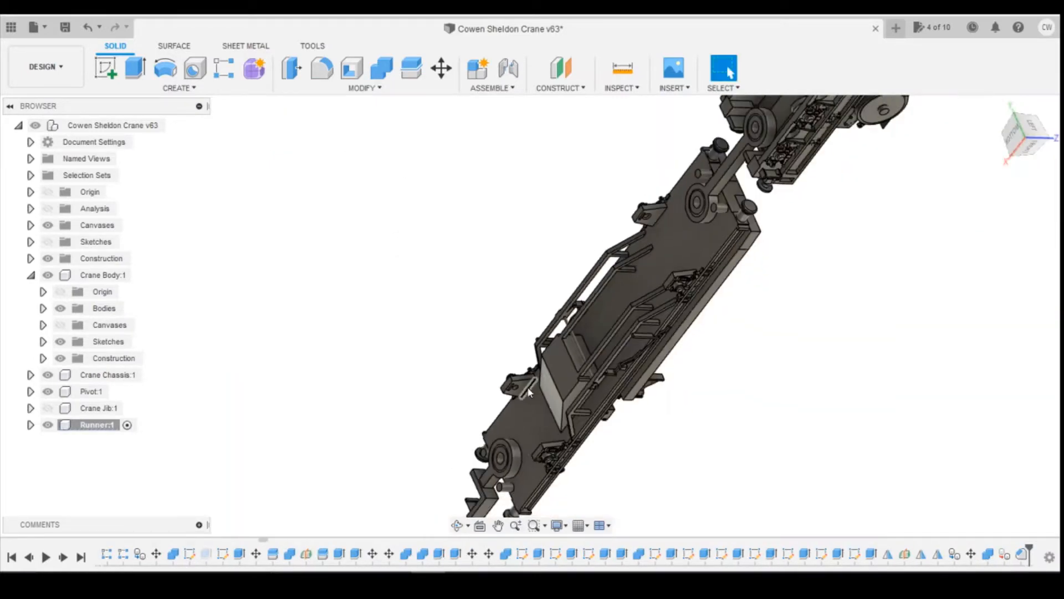
pyautogui.scroll(6, 528, 392)
pyautogui.click(510, 348)
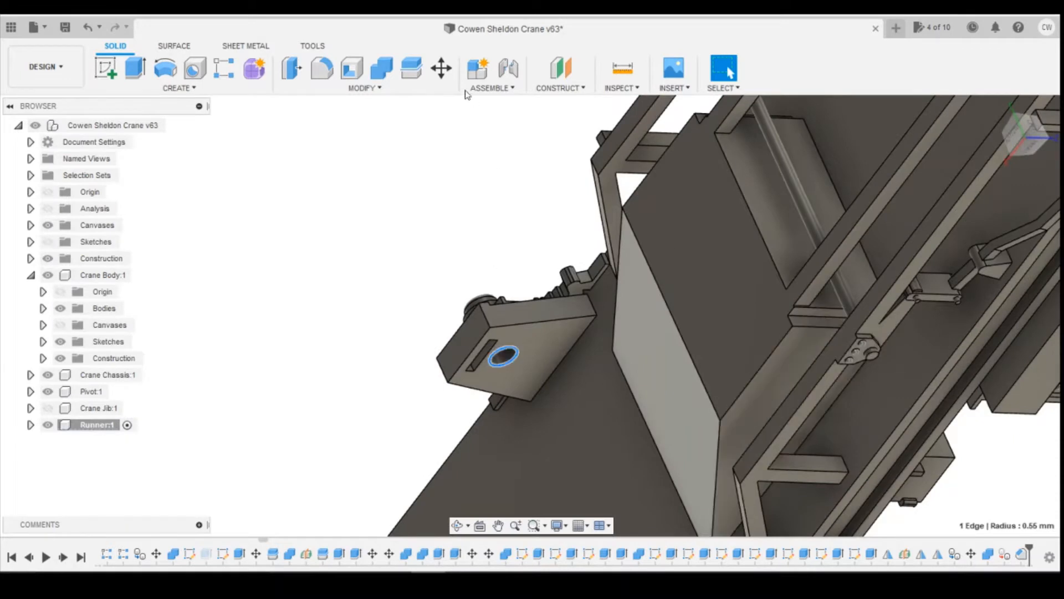
pyautogui.click(399, 92)
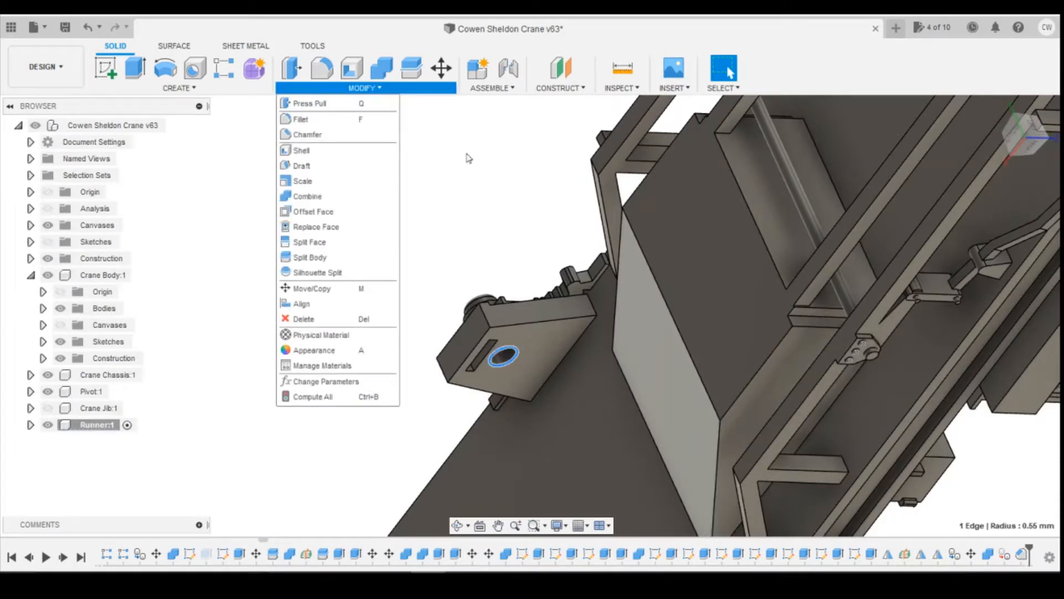
pyautogui.click(364, 136)
pyautogui.write('0.2')
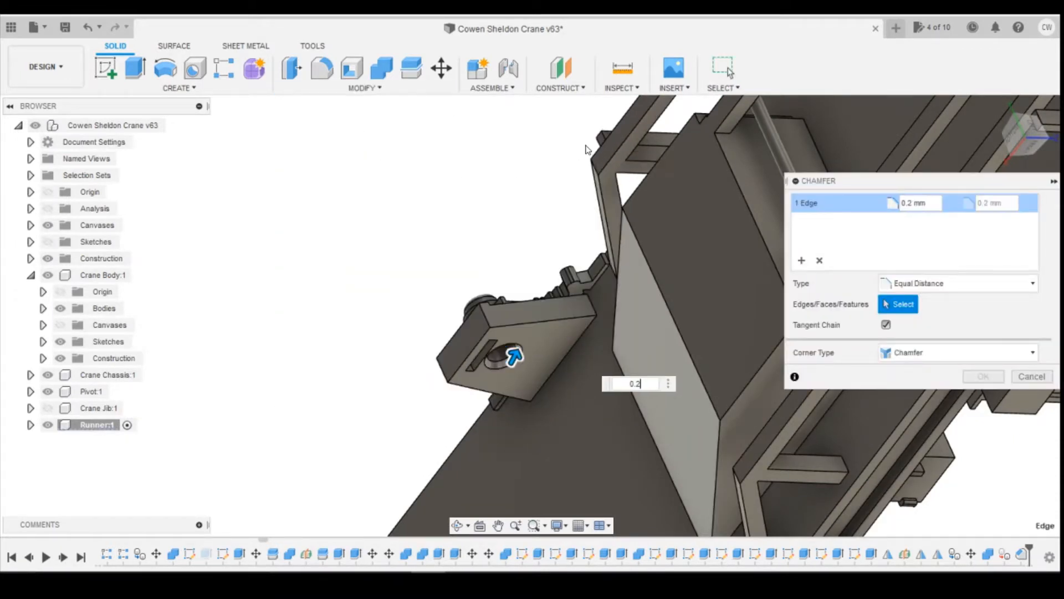
pyautogui.press('Return')
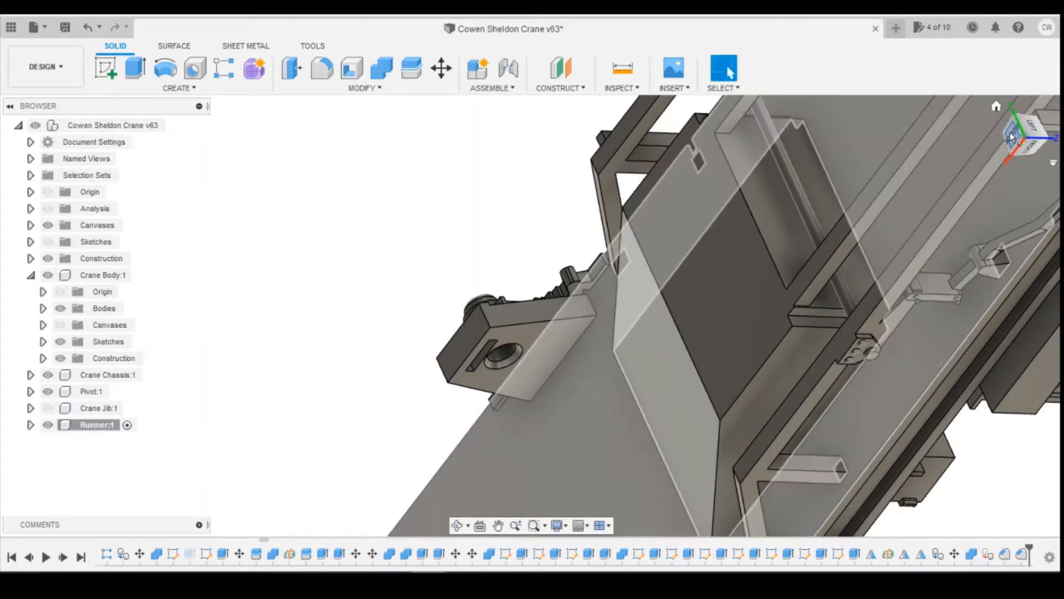
# - Chamfer the axle hole in the Runner's axle box at the end away from the crane, on the opposite side, by 0.2 mm
pyautogui.click(1013, 137)
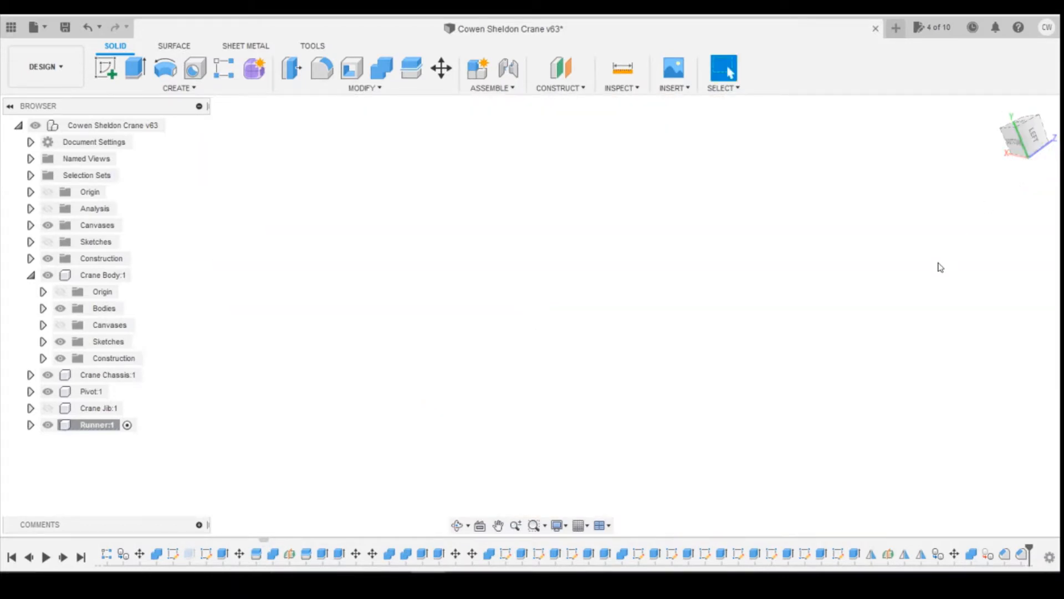
pyautogui.scroll(-5, 880, 371)
pyautogui.scroll(7, 868, 191)
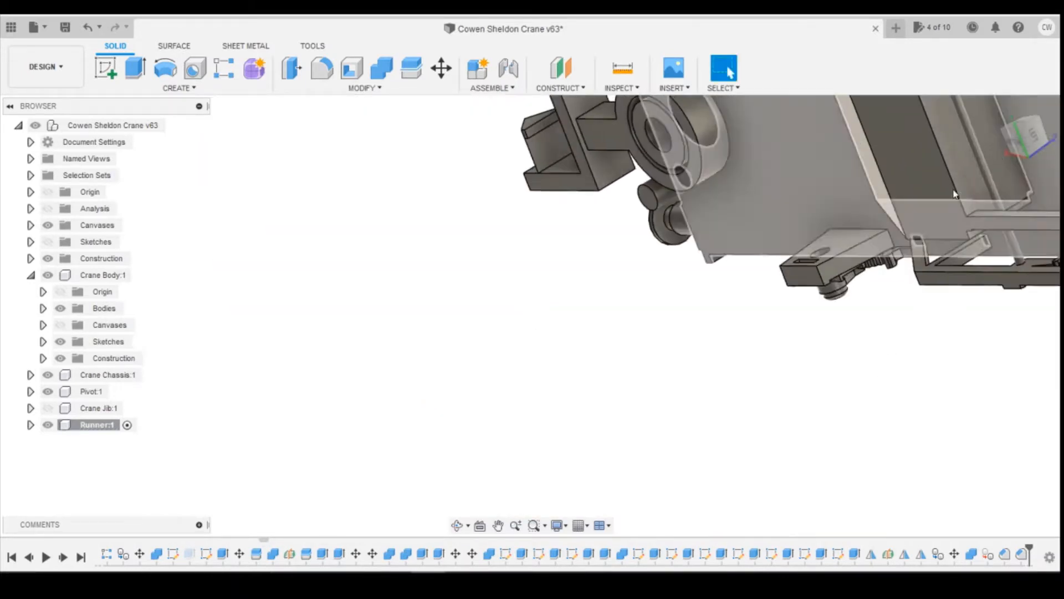
pyautogui.moveTo(1012, 152); pyautogui.dragTo(1025, 149)
pyautogui.click(670, 259)
pyautogui.click(365, 87)
pyautogui.click(366, 135)
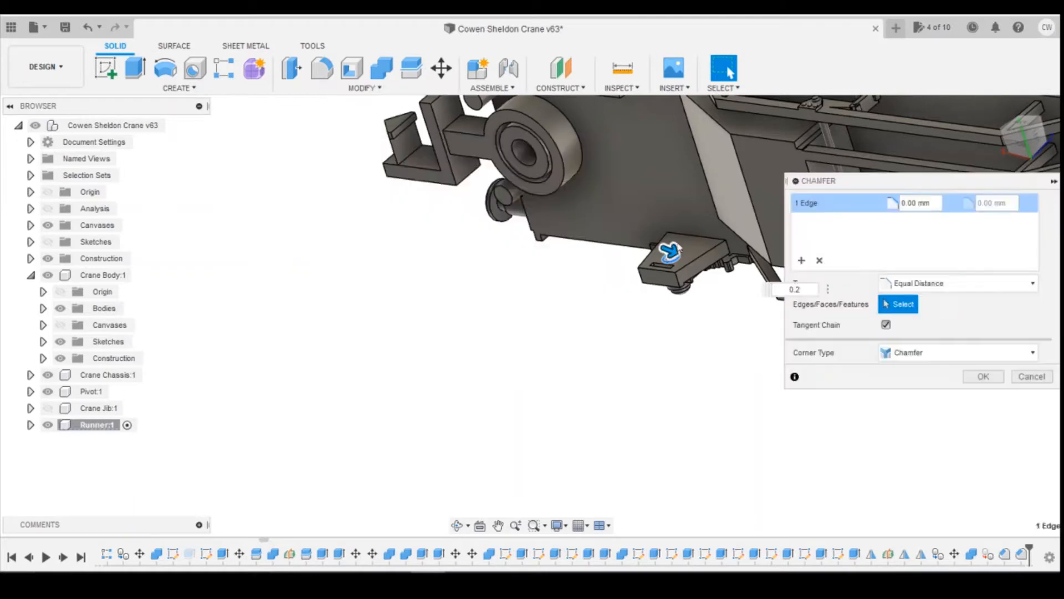
pyautogui.write('0.2')
pyautogui.press('Return')
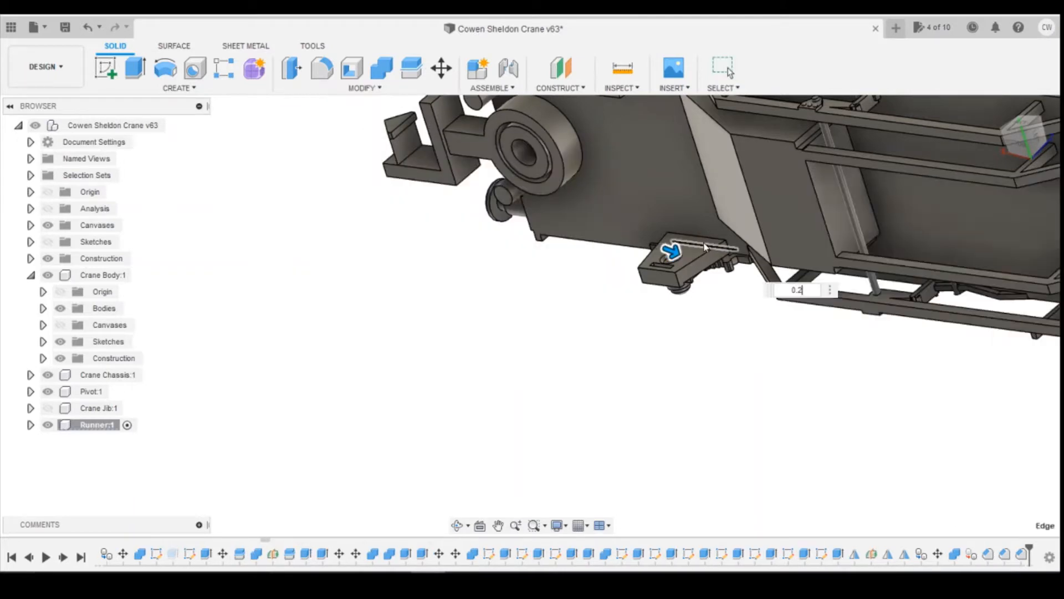
# - Chamfer the axle hole in the axle box nearest the crane on that same side of the Runner by 0.2 mm
pyautogui.scroll(-5, 577, 267)
pyautogui.scroll(10, 671, 264)
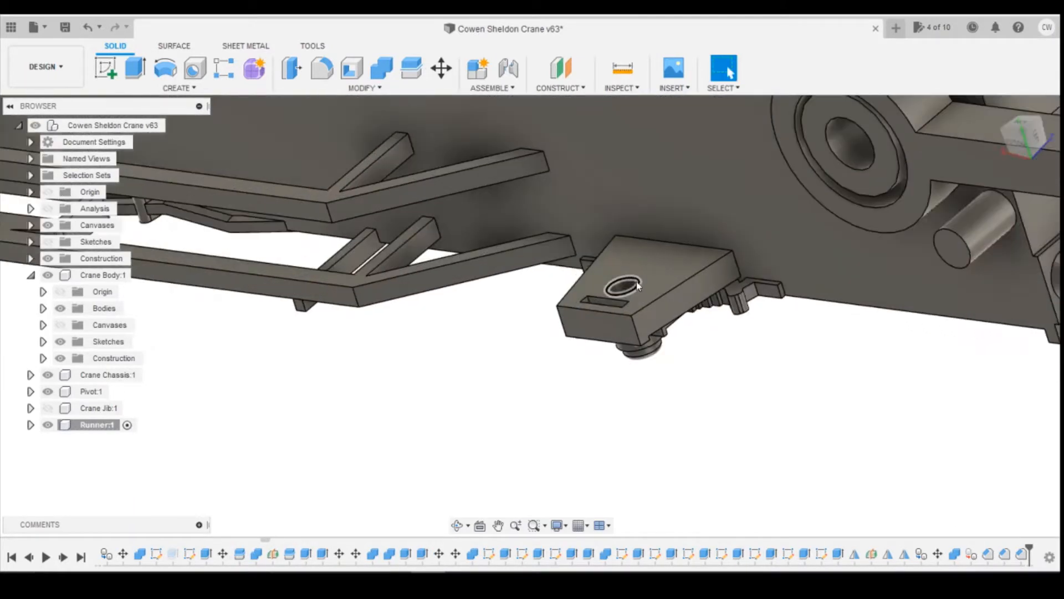
pyautogui.click(623, 285)
pyautogui.click(340, 89)
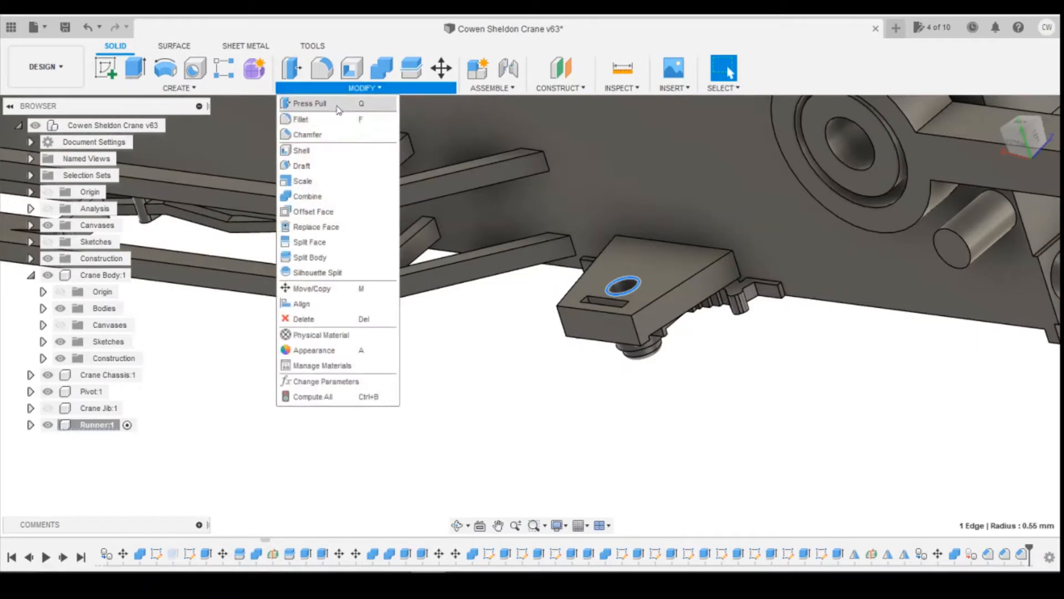
pyautogui.click(327, 136)
pyautogui.write('0.2')
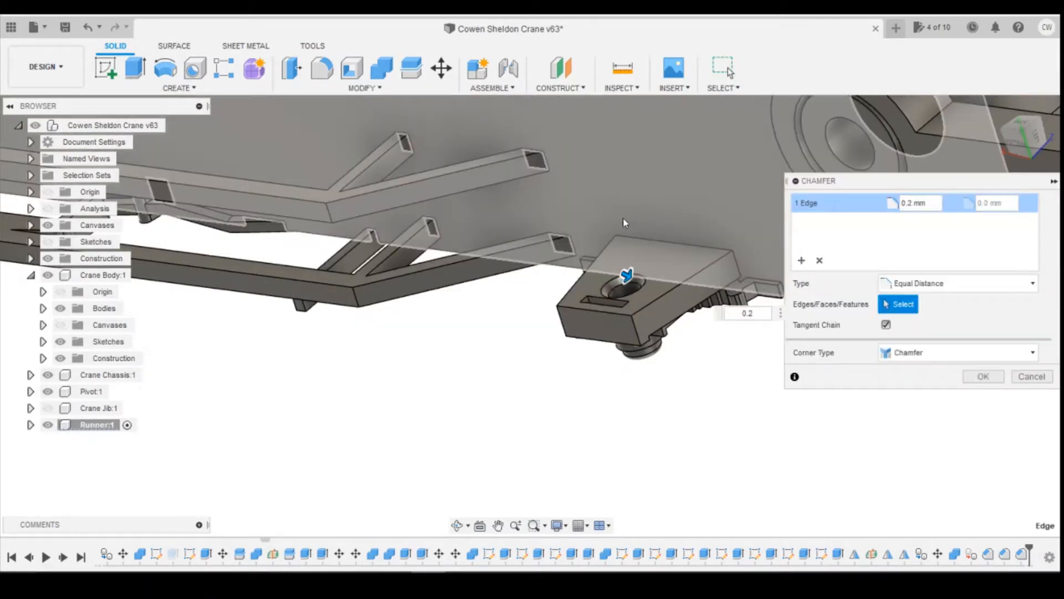
pyautogui.press('Return')
pyautogui.scroll(-10, 727, 356)
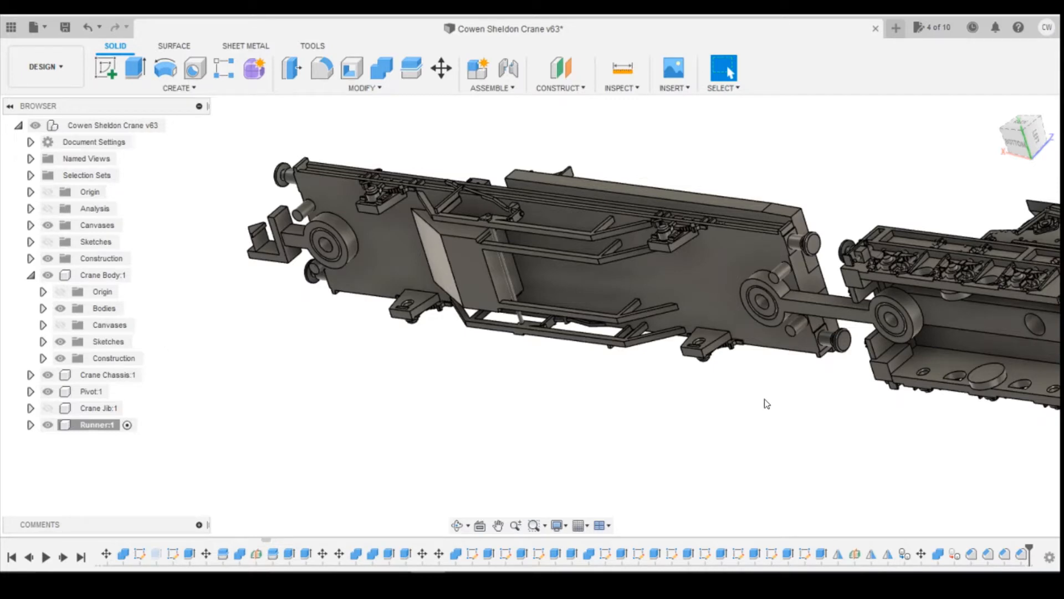
# - Switch to Photos and examine the reference pictures of the real railway crane
pyautogui.hotkey('alt', 'Tab')
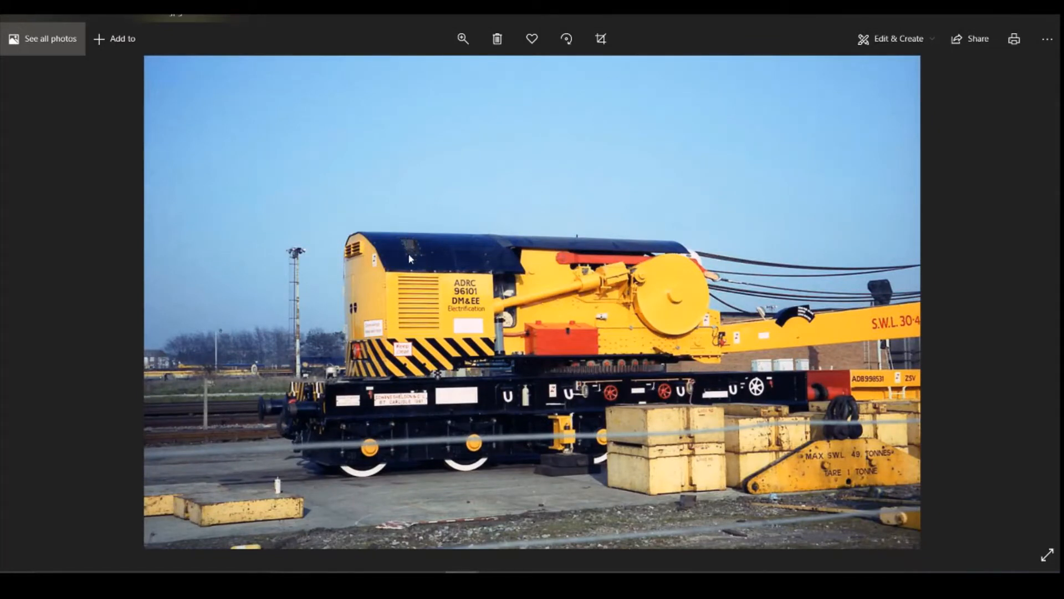
pyautogui.moveTo(463, 582)
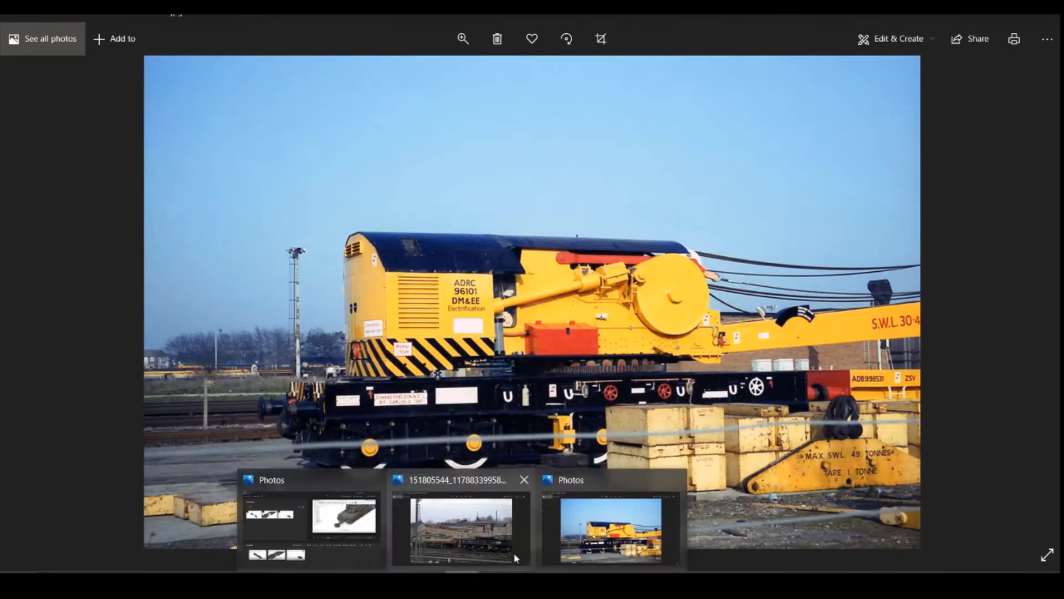
pyautogui.click(515, 556)
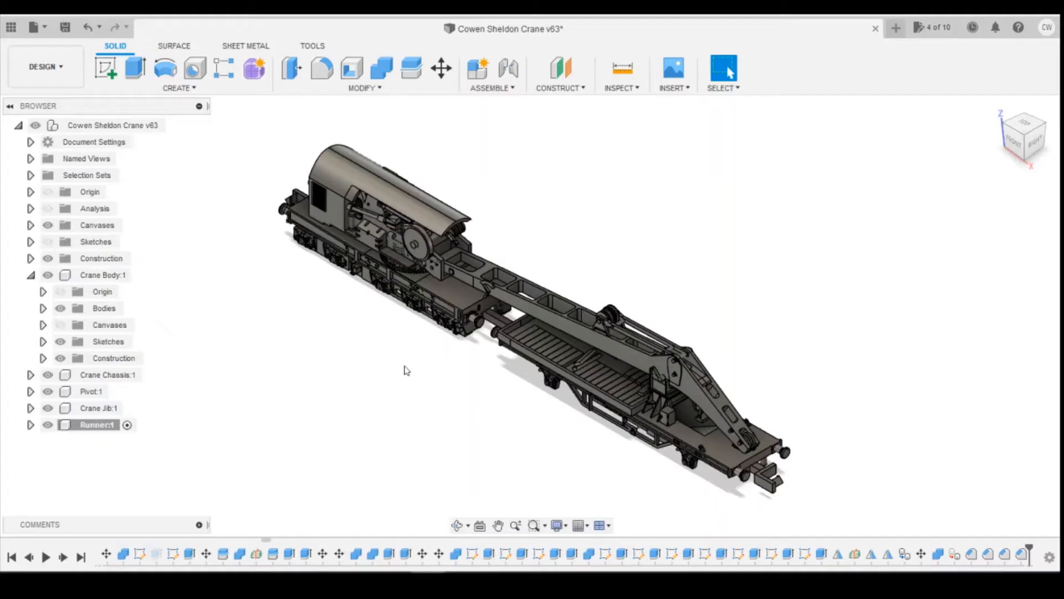
# - Back in Fusion 360, make the Crane Body component active and hide the Crane Chassis component
pyautogui.click(143, 275)
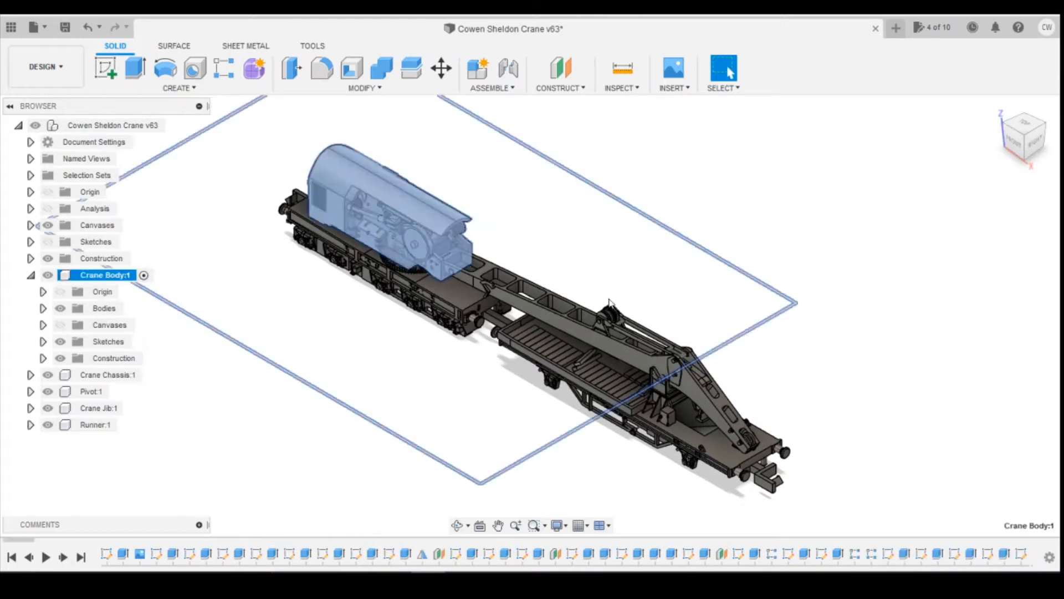
pyautogui.scroll(4, 410, 180)
pyautogui.scroll(3, 542, 259)
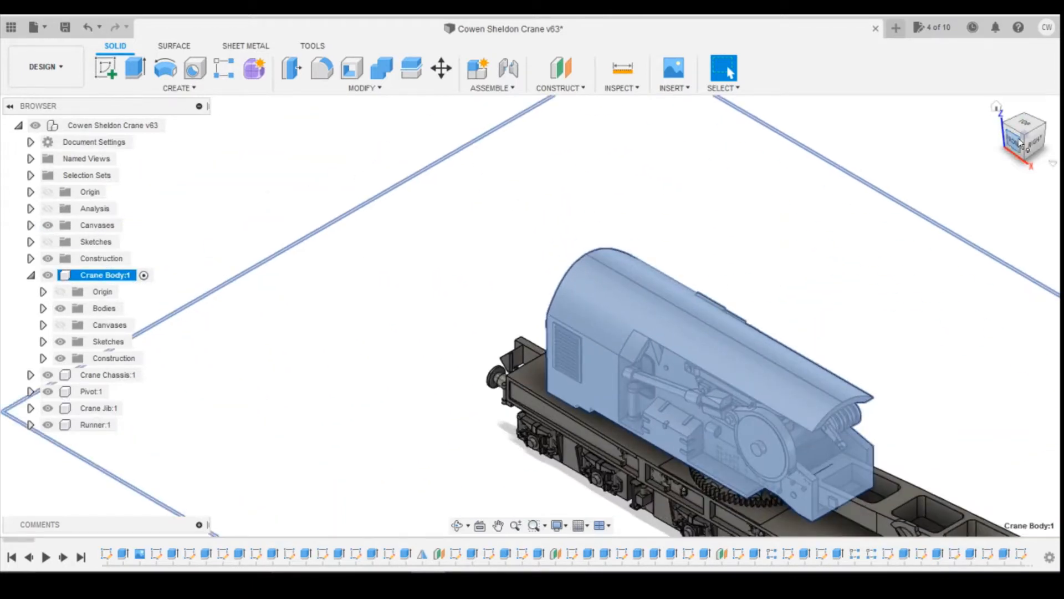
pyautogui.moveTo(1024, 135); pyautogui.dragTo(1047, 141)
pyautogui.moveTo(463, 584)
pyautogui.moveTo(637, 544)
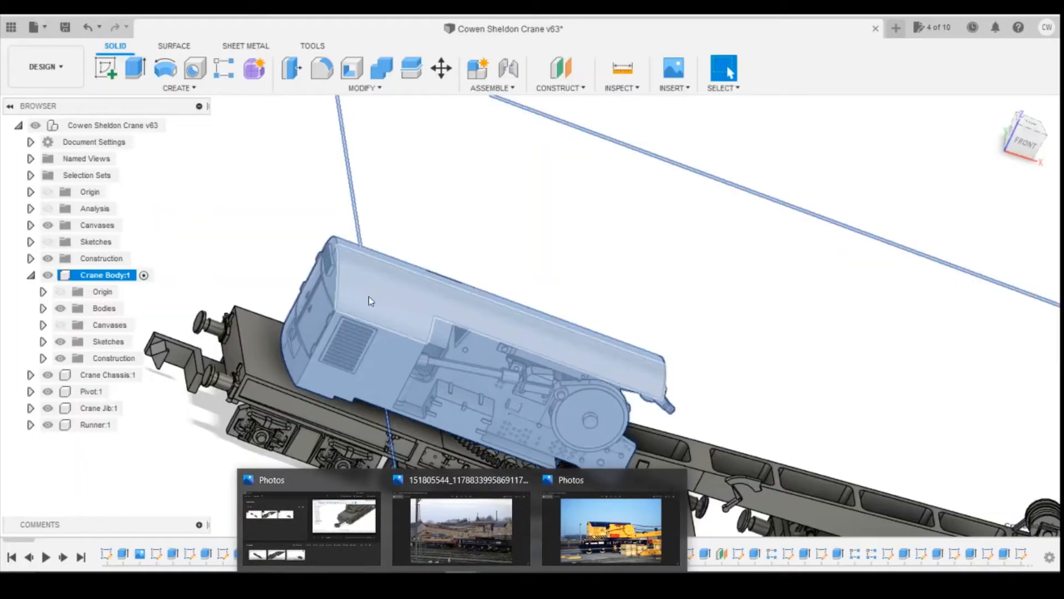
pyautogui.click(255, 175)
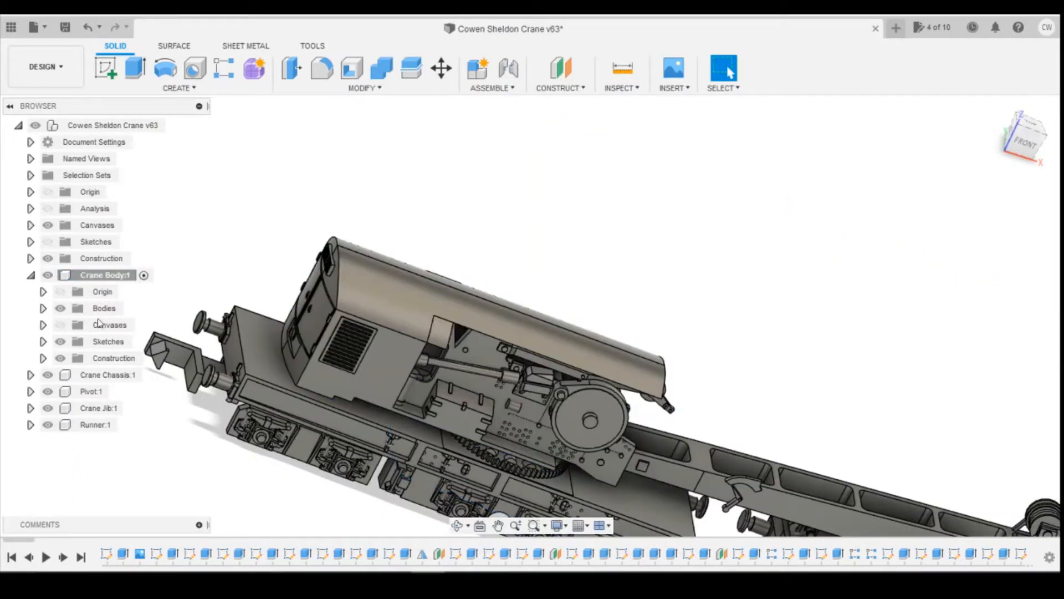
pyautogui.click(48, 375)
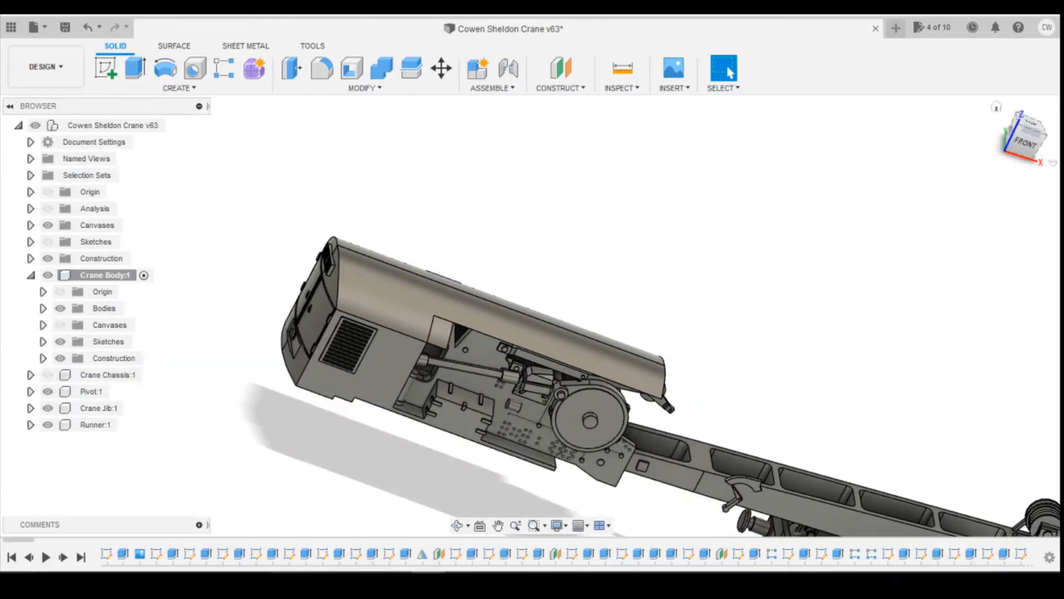
# - Construct a plane offset -12.50 mm from the underside face at the crane body's rear, checking its height against the yellow crane photo
pyautogui.moveTo(1018, 146); pyautogui.dragTo(1036, 106)
pyautogui.click(571, 78)
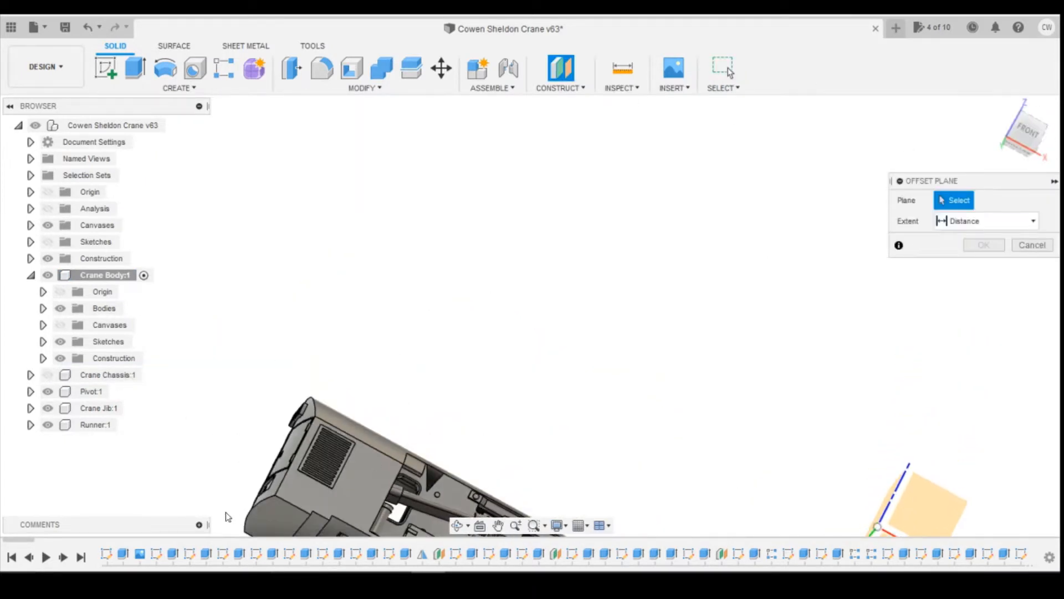
pyautogui.click(301, 516)
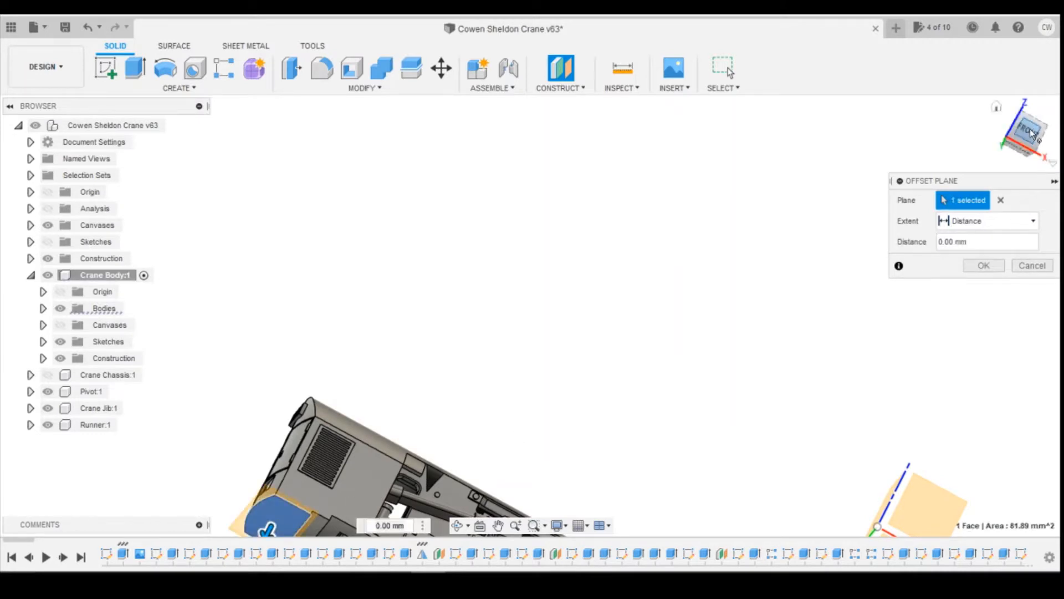
pyautogui.keyDown('shift'); pyautogui.moveTo(551, 423); pyautogui.dragTo(382, 480, button='middle'); pyautogui.keyUp('shift')
pyautogui.moveTo(413, 498); pyautogui.dragTo(421, 432)
pyautogui.scroll(8, 423, 431)
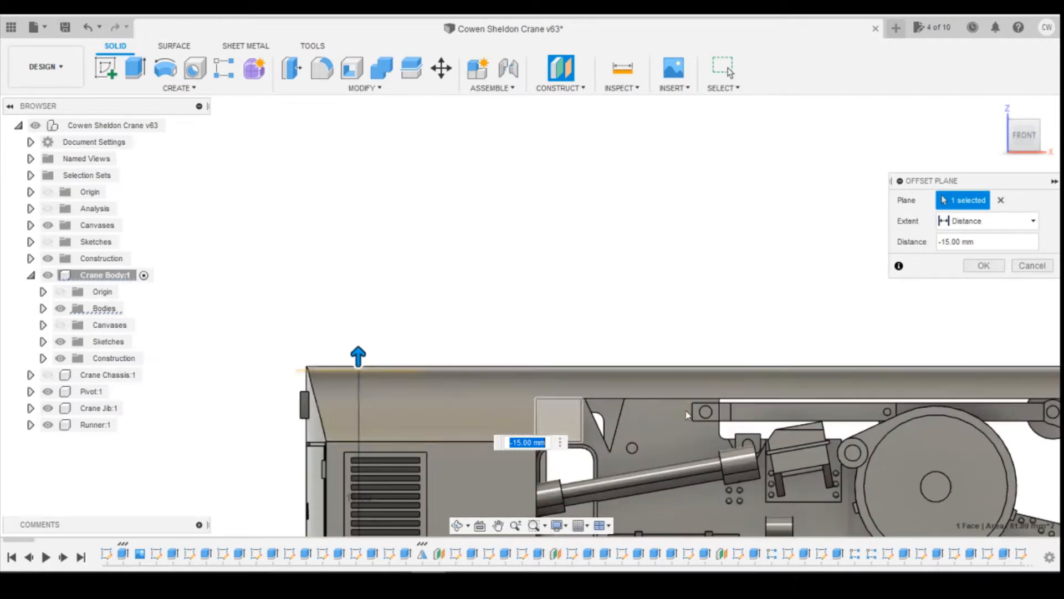
pyautogui.moveTo(359, 358); pyautogui.dragTo(391, 413)
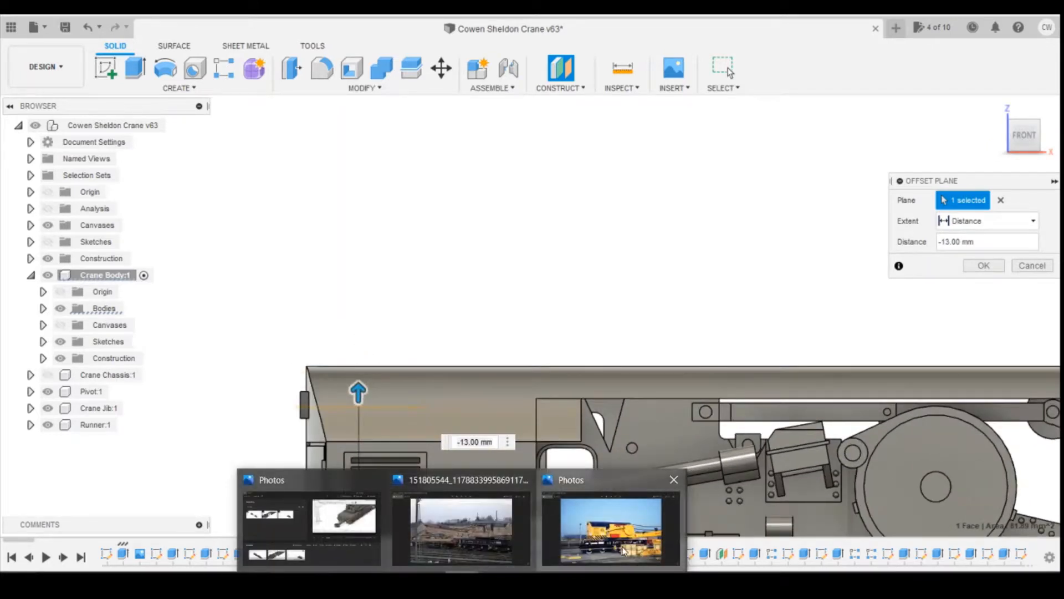
pyautogui.click(608, 524)
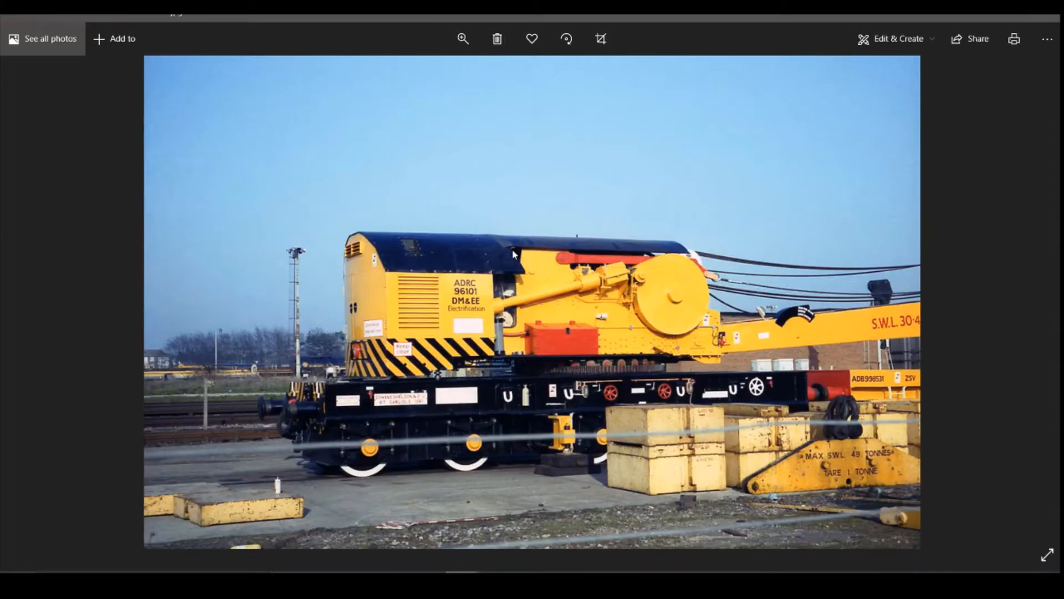
pyautogui.hotkey('alt', 'Tab')
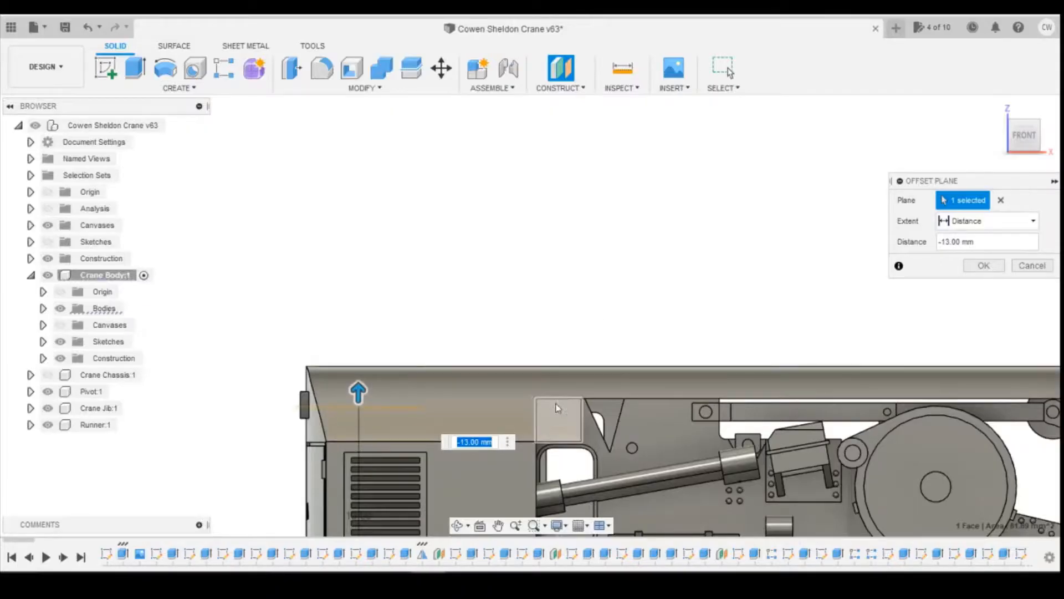
pyautogui.scroll(3, 452, 442)
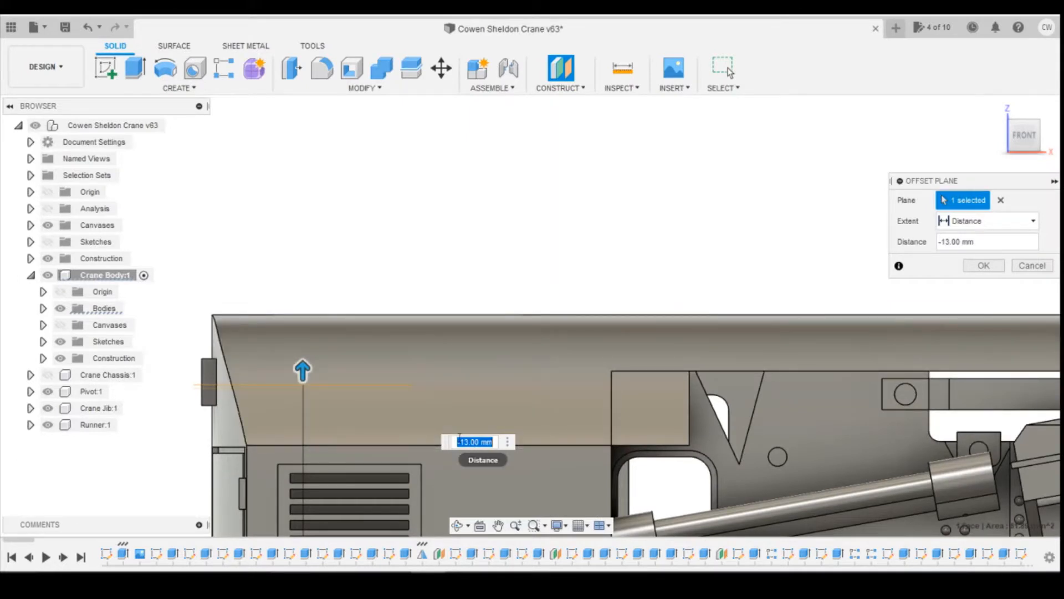
pyautogui.moveTo(303, 370); pyautogui.dragTo(304, 384)
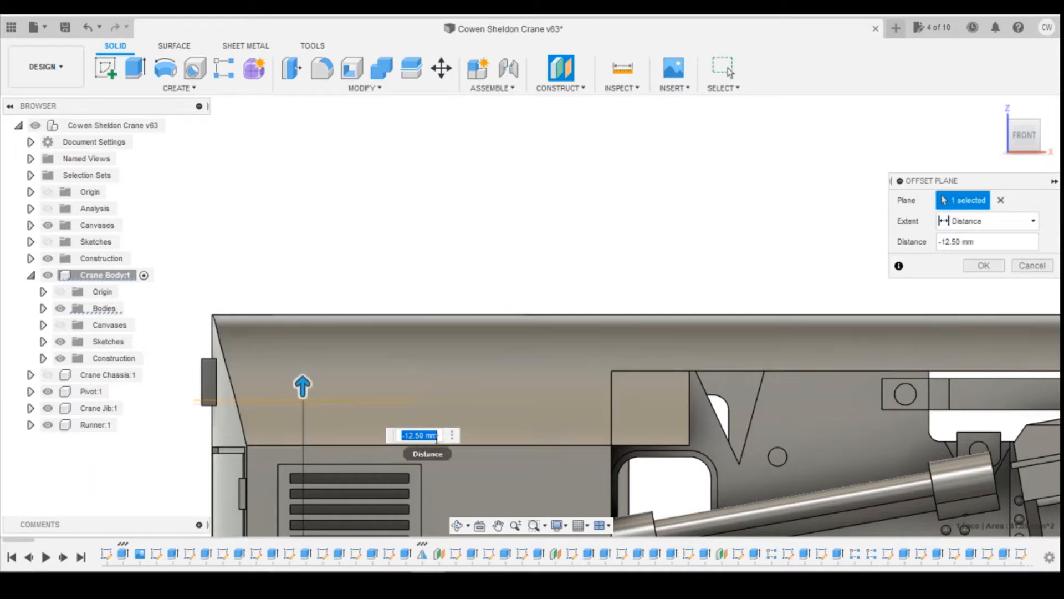
pyautogui.click(981, 266)
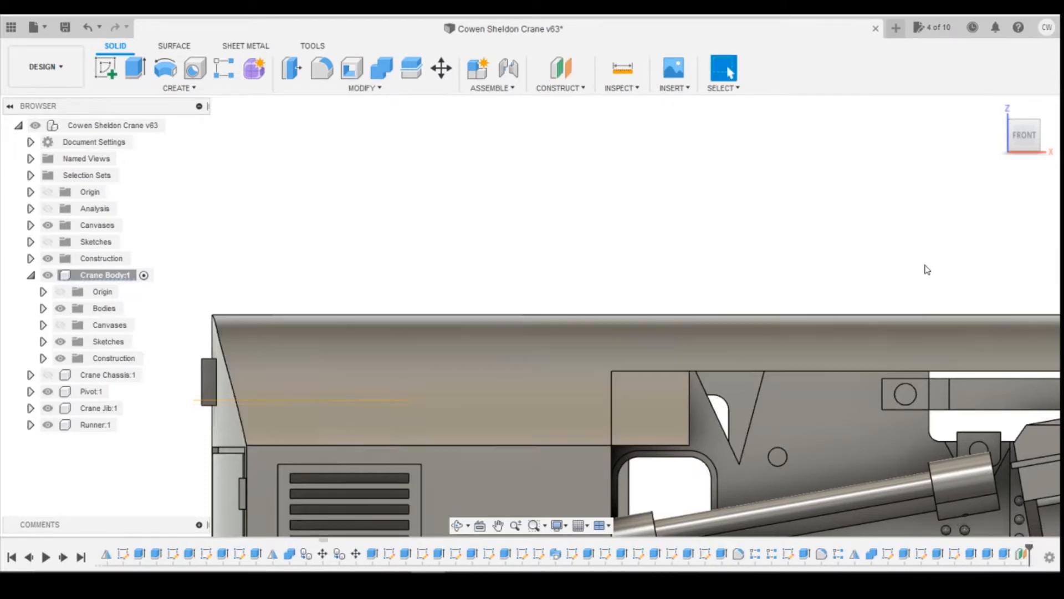
# - Start a new sketch on the offset plane inside the crane body's roof
pyautogui.moveTo(1027, 138); pyautogui.dragTo(1029, 148)
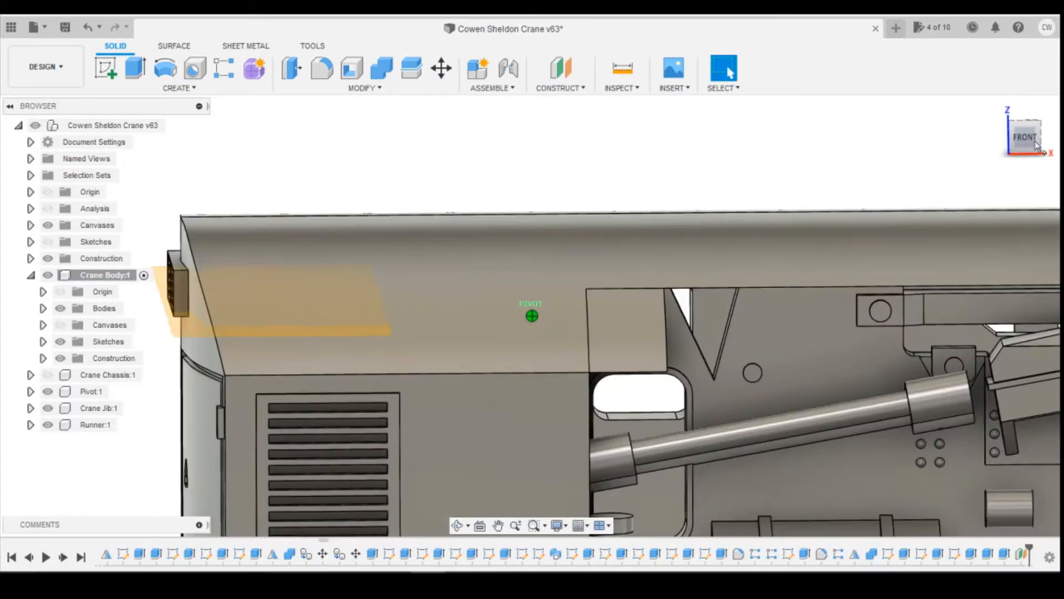
pyautogui.click(105, 68)
pyautogui.click(171, 312)
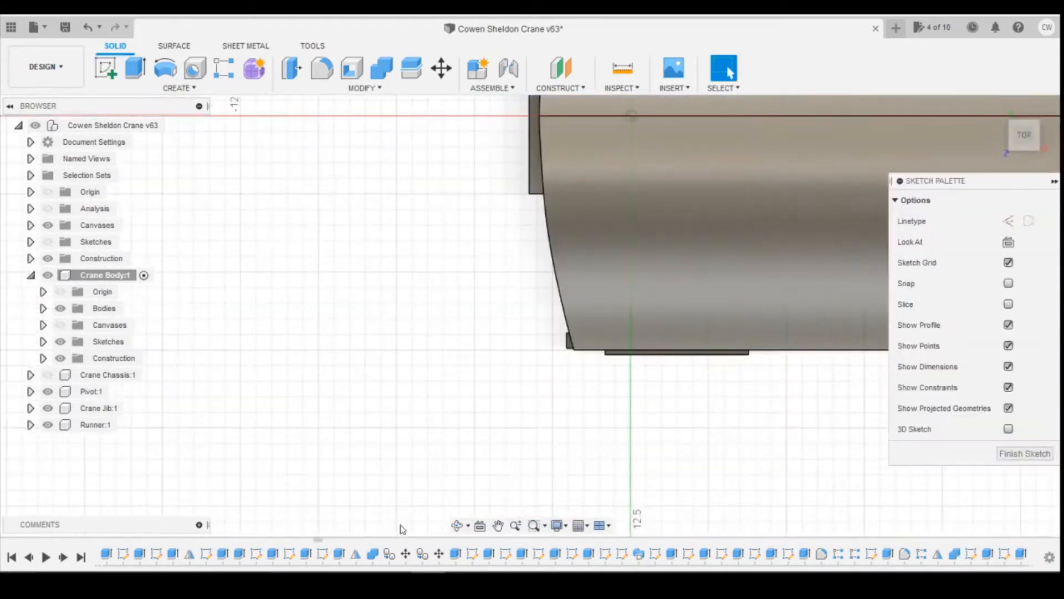
# - Examine the roof details in the yellow crane reference photo in Photos and compare them with the modelled roof
pyautogui.click(582, 533)
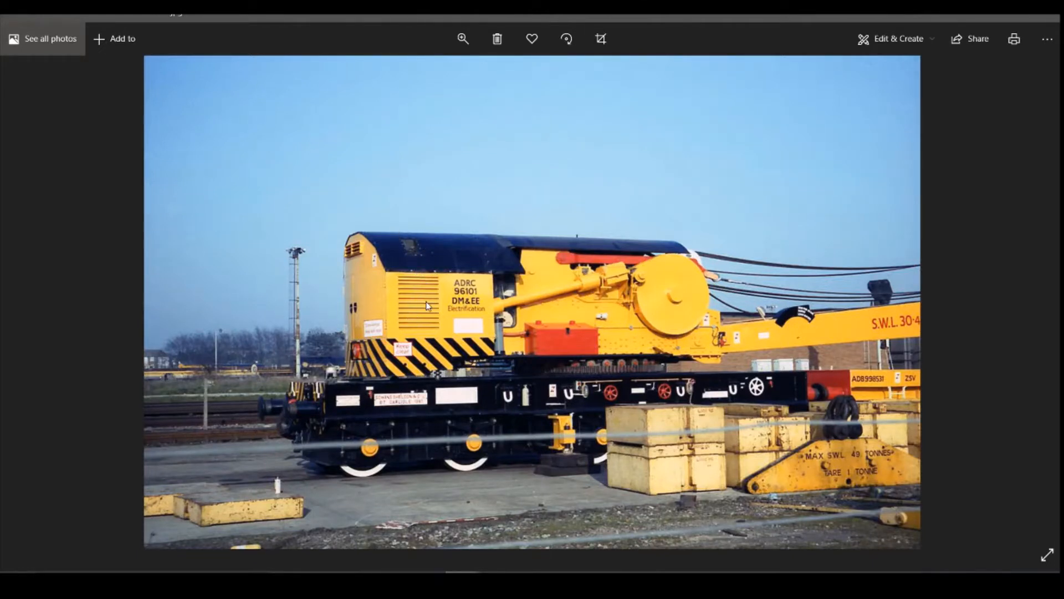
pyautogui.click(985, 10)
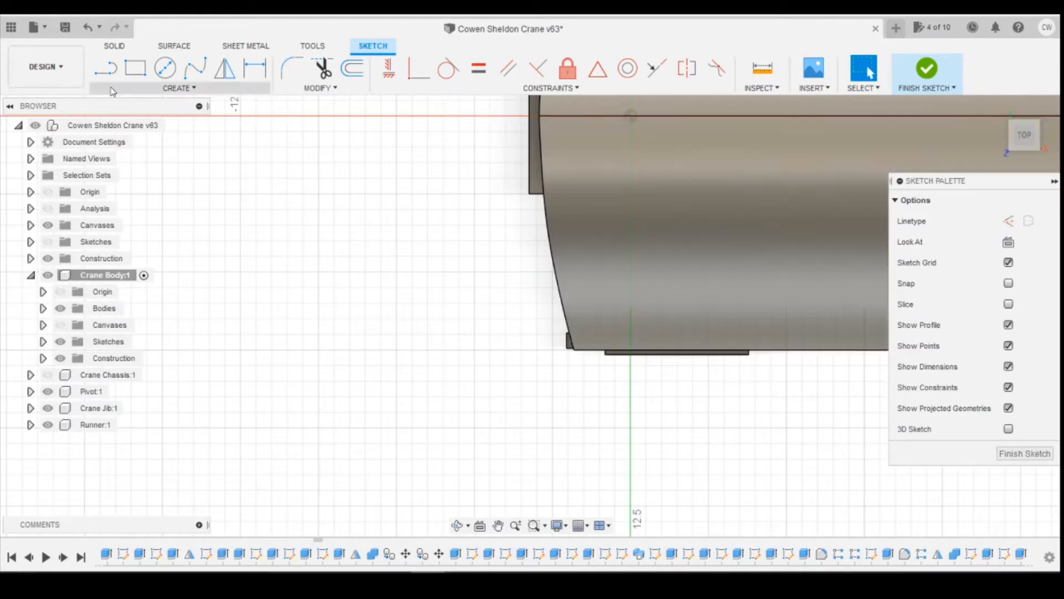
pyautogui.scroll(-3, 200, 195)
pyautogui.scroll(2, 312, 168)
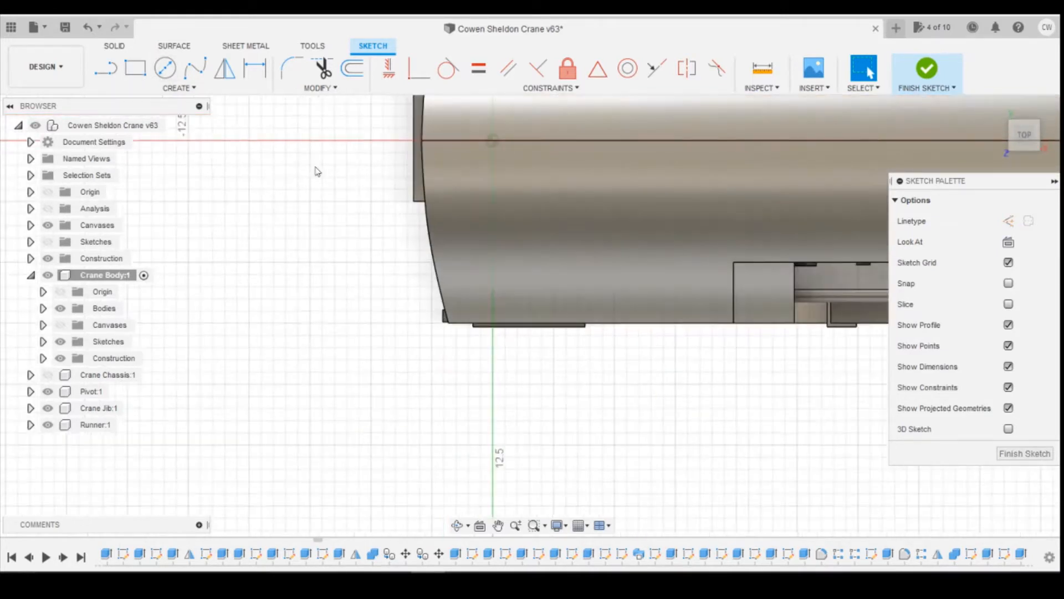
pyautogui.moveTo(464, 579)
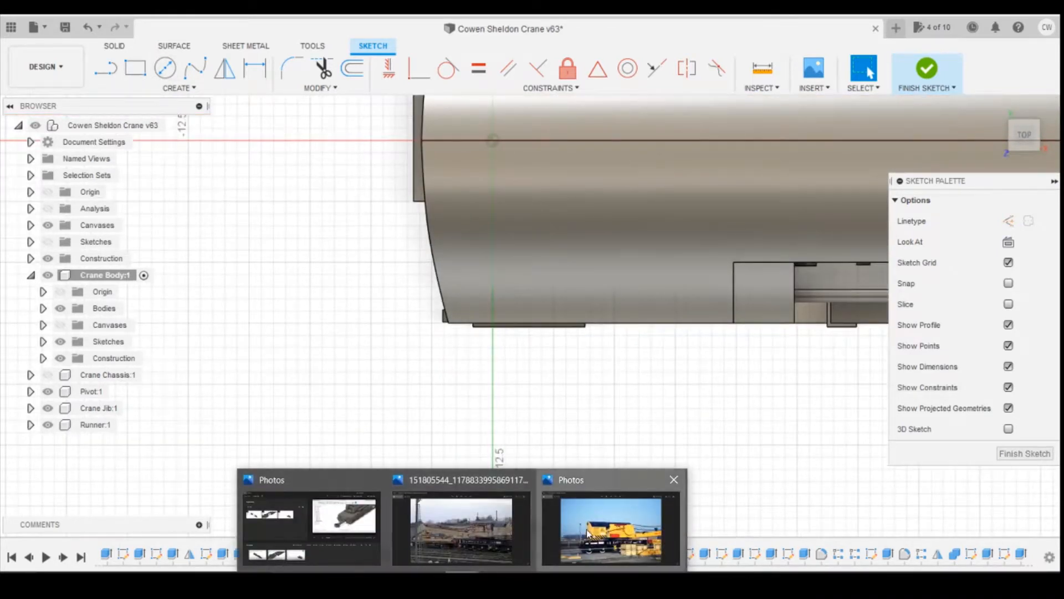
pyautogui.click(611, 521)
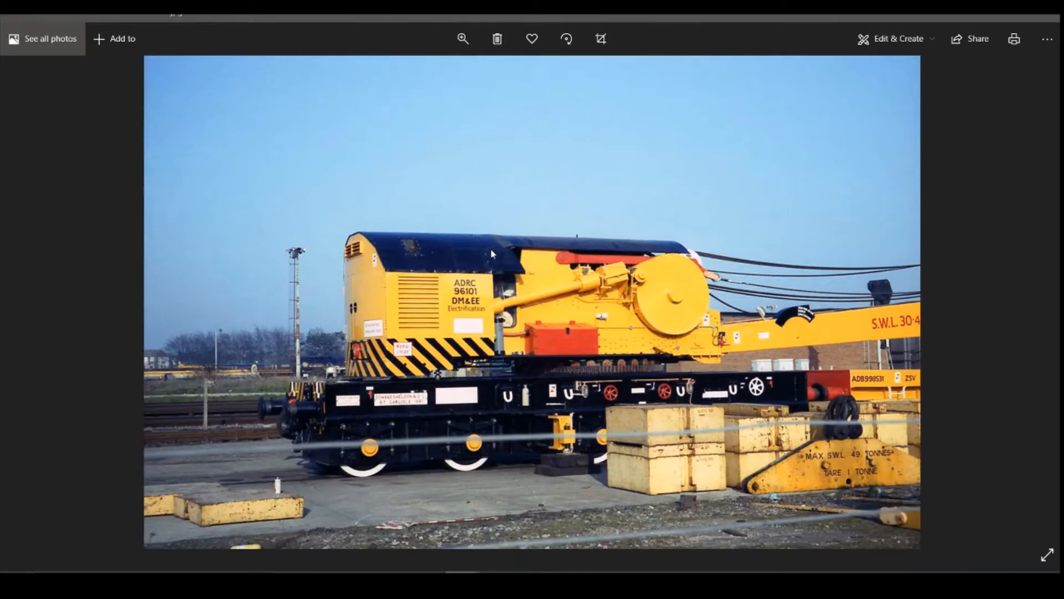
pyautogui.click(981, 12)
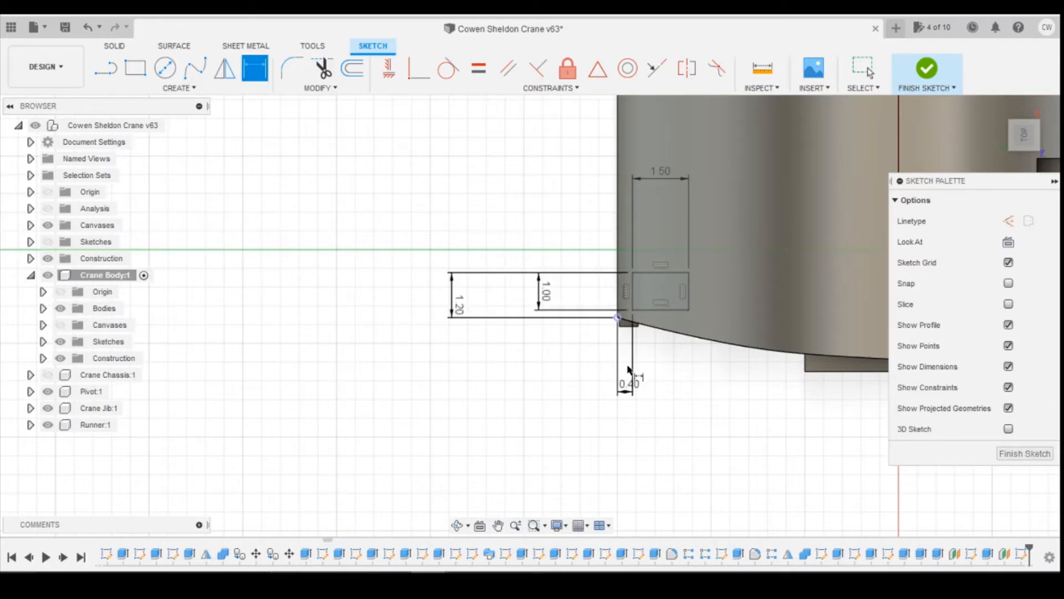
# - Finish dimensioning and cut the 1.50 by 1.00 mm rectangle into the crane body's roof near its rear corner
pyautogui.press('Escape')
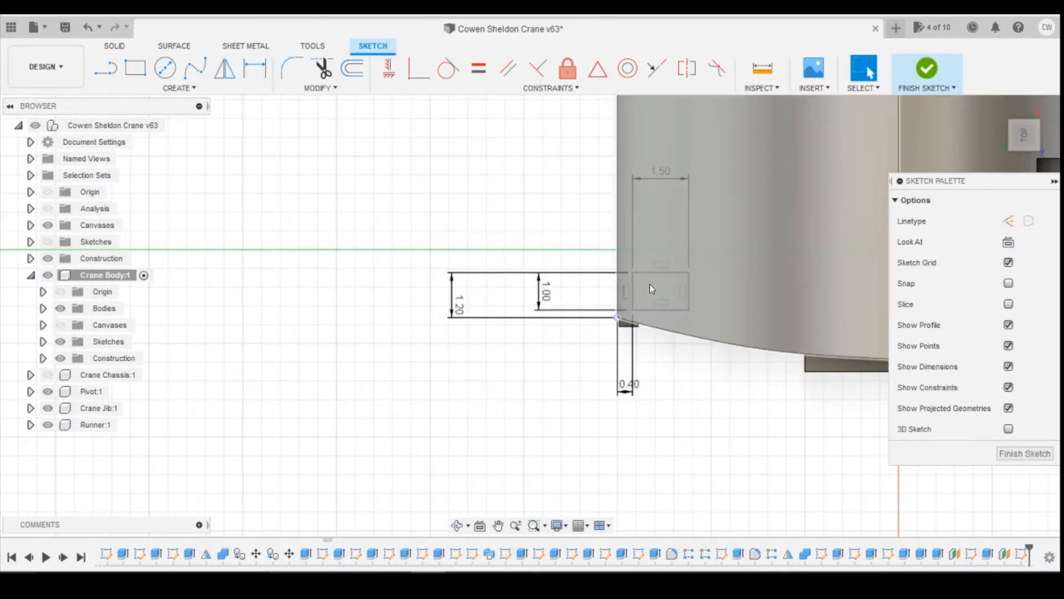
pyautogui.click(651, 288)
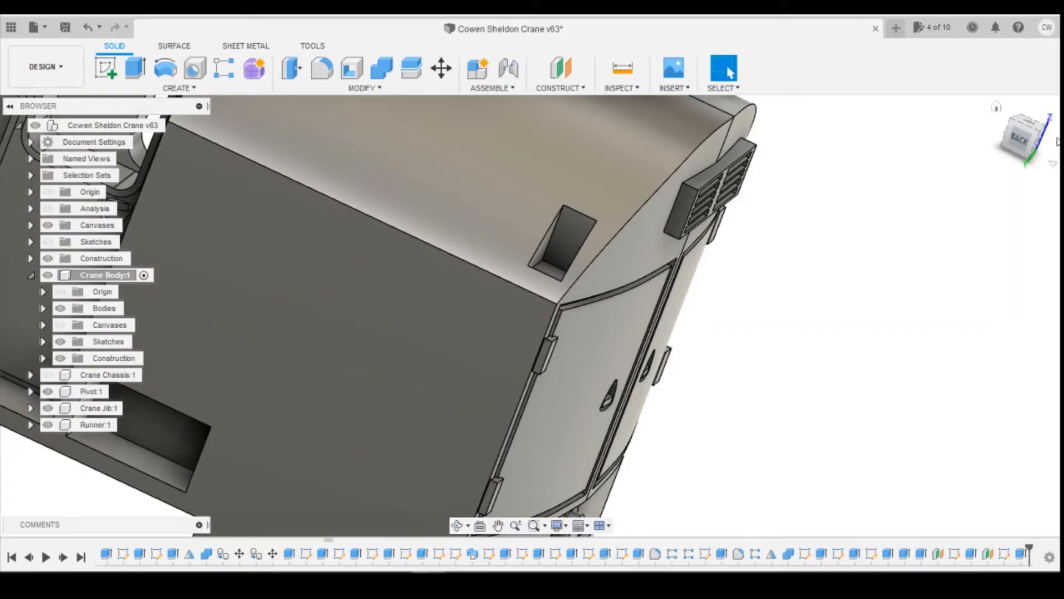
# - Compare the rear-corner roof recess with the cream crane reference photo in Photos and return to Fusion 360
pyautogui.moveTo(1031, 141)
pyautogui.mouseDown()
pyautogui.moveTo(1008, 121)
pyautogui.moveTo(1031, 141)
pyautogui.mouseUp()
pyautogui.click(1030, 141)
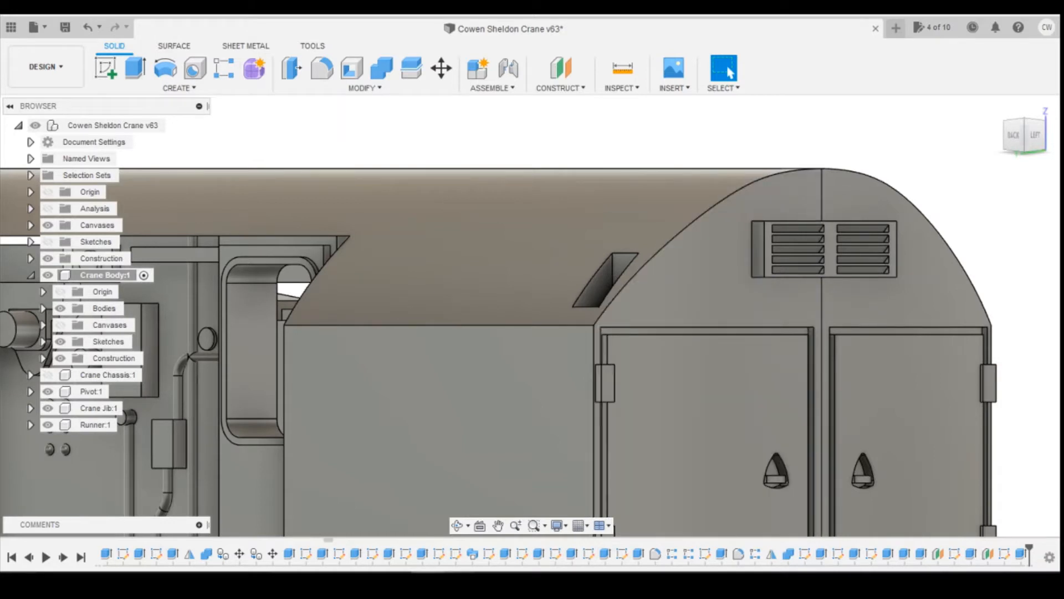
pyautogui.click(471, 558)
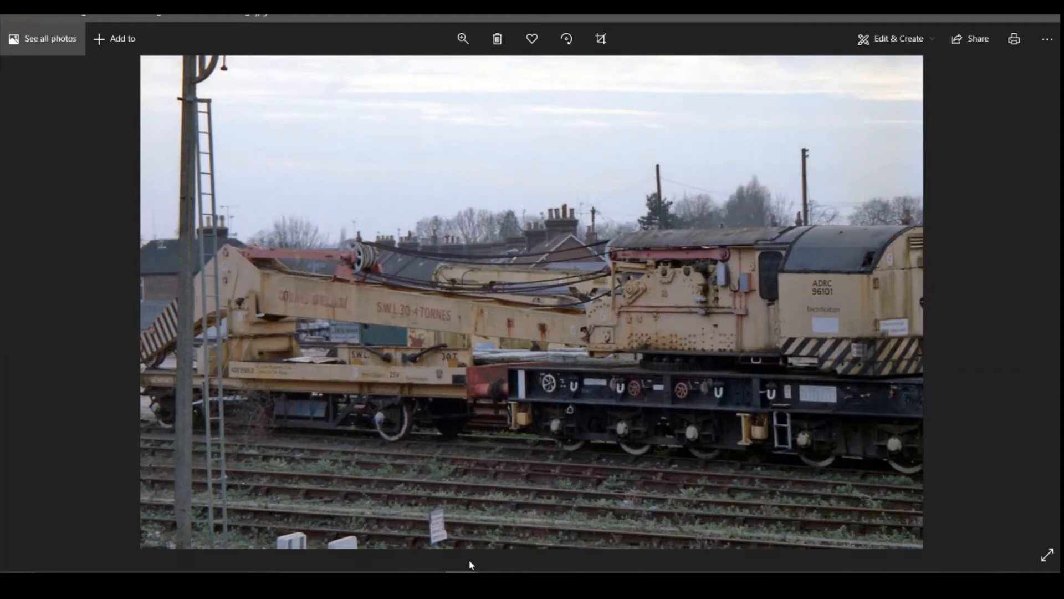
pyautogui.moveTo(463, 580)
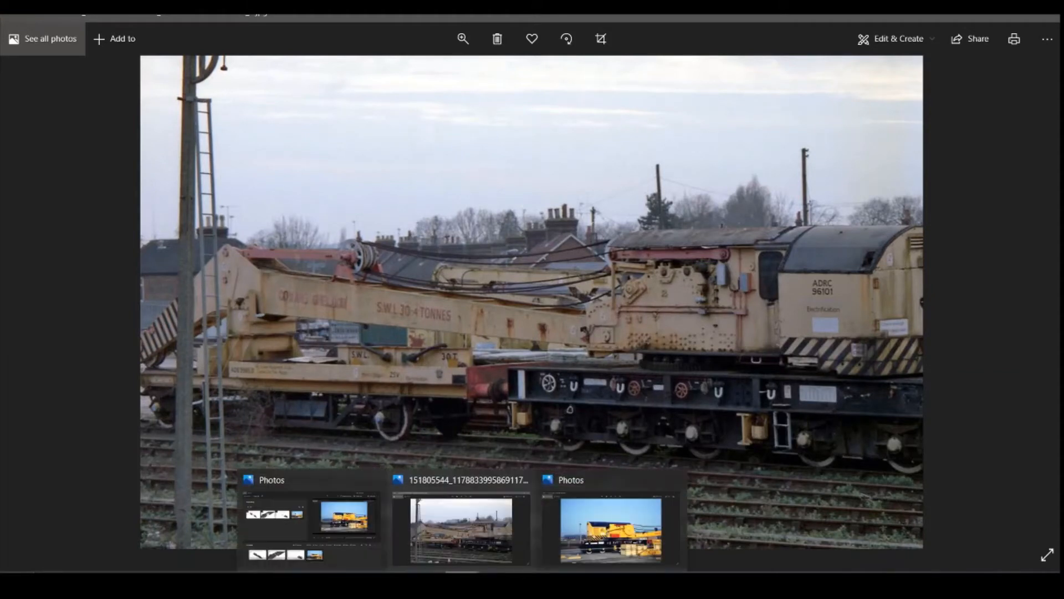
pyautogui.click(562, 581)
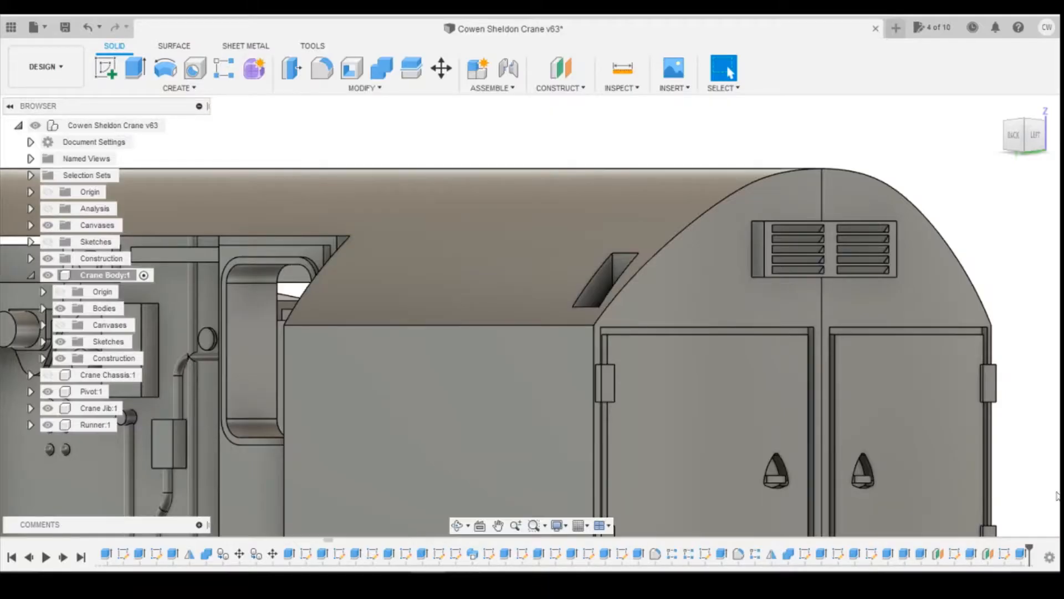
# - Edit the rear-corner roof recess sketch, set the rectangle's 1.5 mm dimension to 1 mm, and finish the sketch
pyautogui.rightClick(1004, 554)
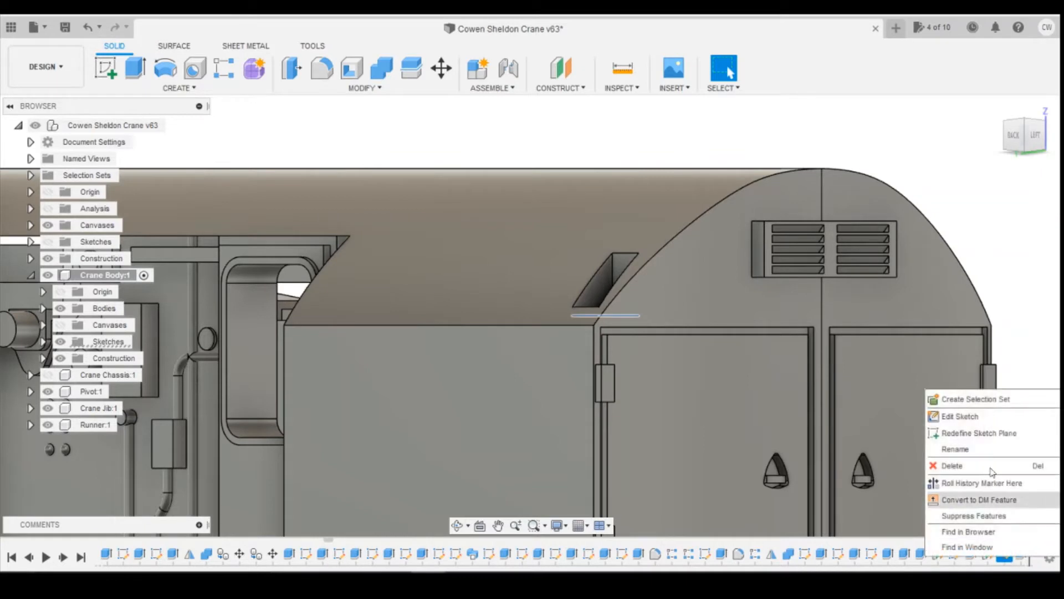
pyautogui.click(953, 420)
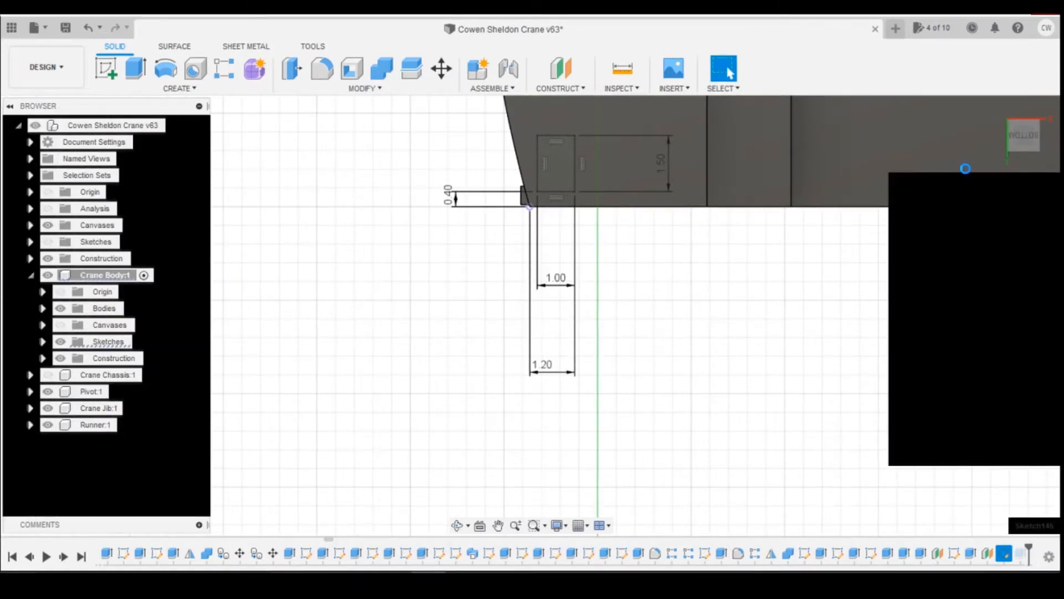
pyautogui.click(1029, 118)
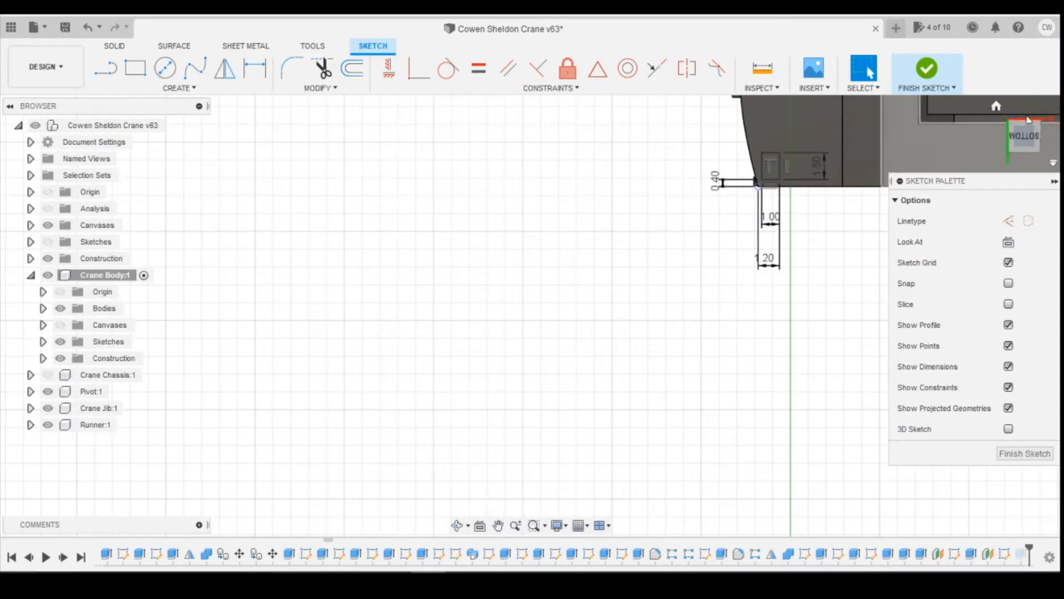
pyautogui.scroll(4, 758, 419)
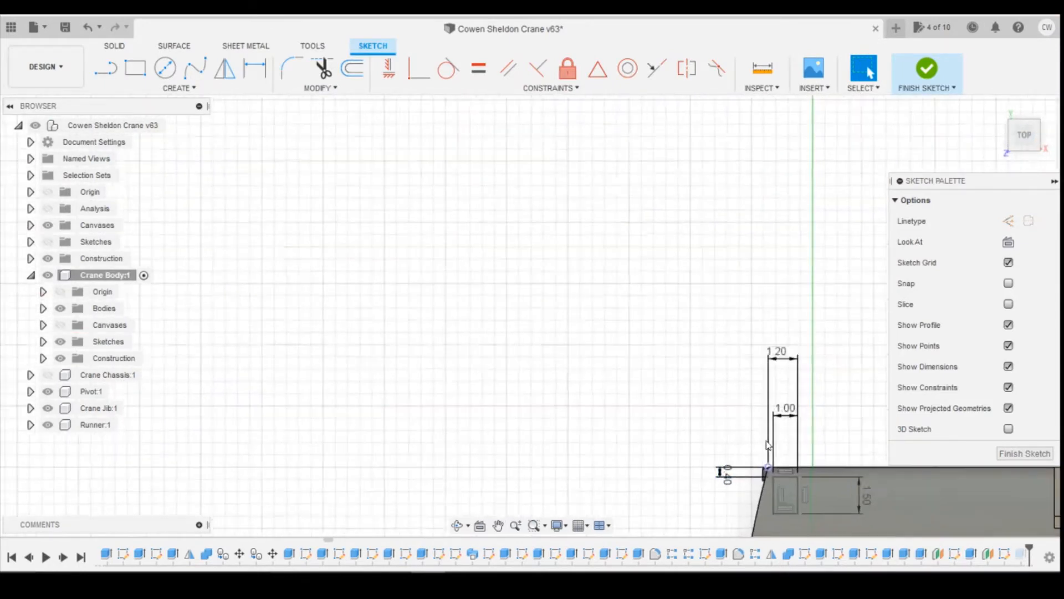
pyautogui.scroll(-2, 820, 227)
pyautogui.scroll(-2, 566, 415)
pyautogui.scroll(3, 565, 415)
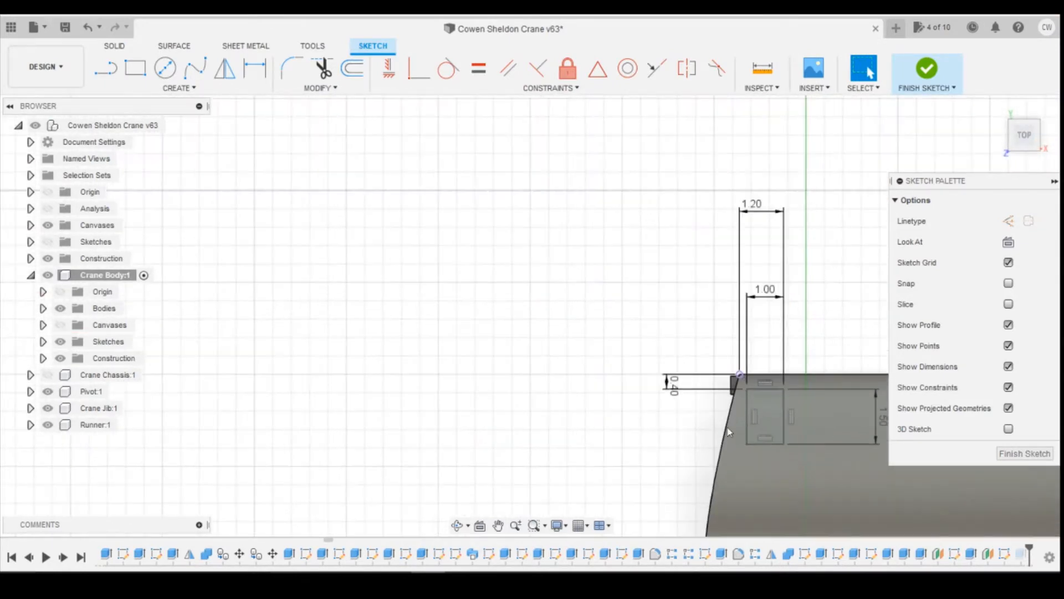
pyautogui.scroll(2, 727, 430)
pyautogui.scroll(-3, 518, 400)
pyautogui.scroll(2, 518, 401)
pyautogui.doubleClick(822, 420)
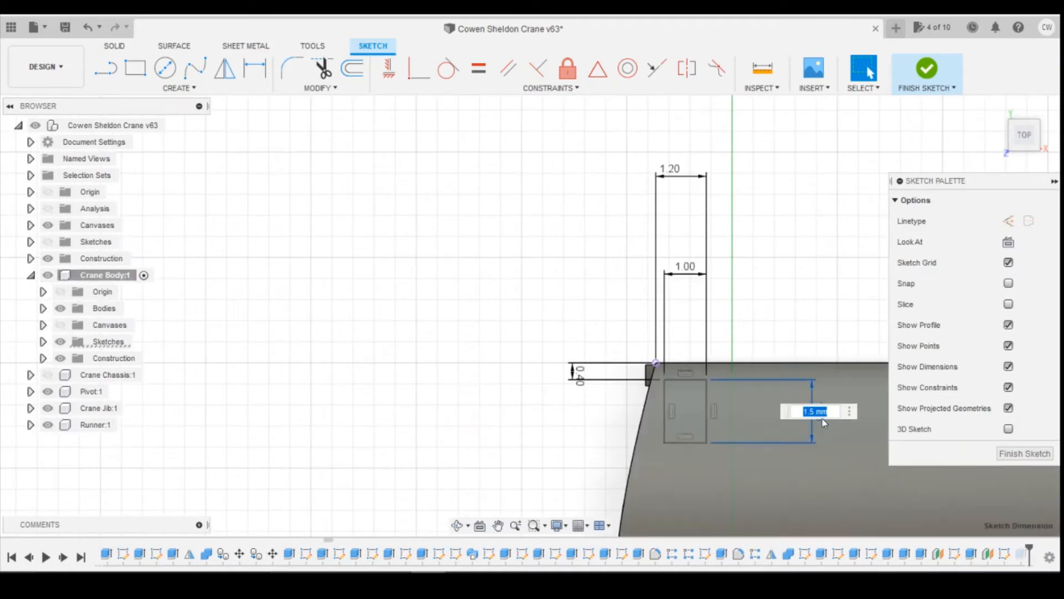
pyautogui.write('1')
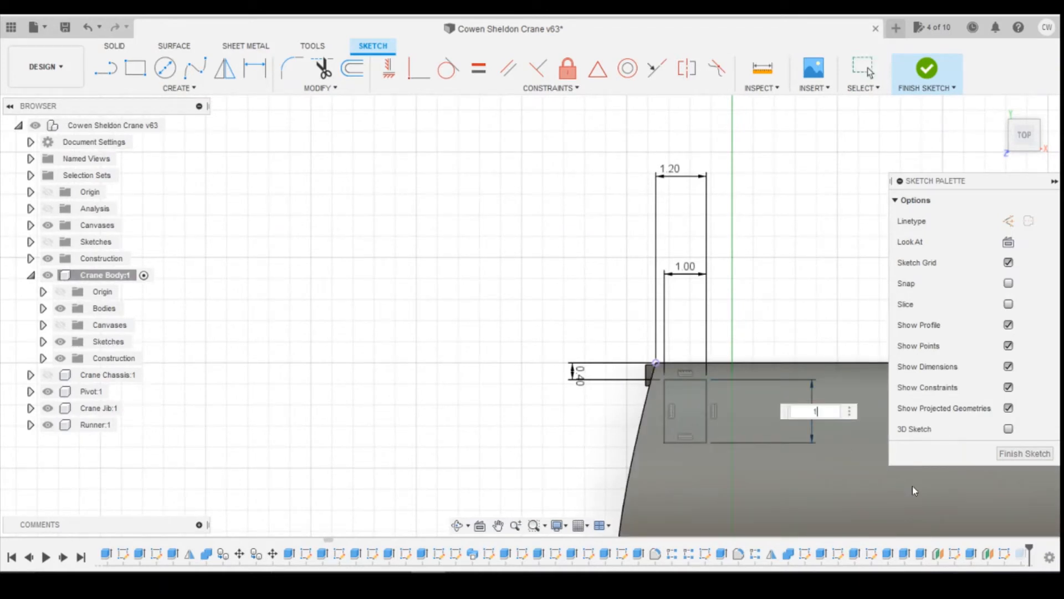
pyautogui.press('Return')
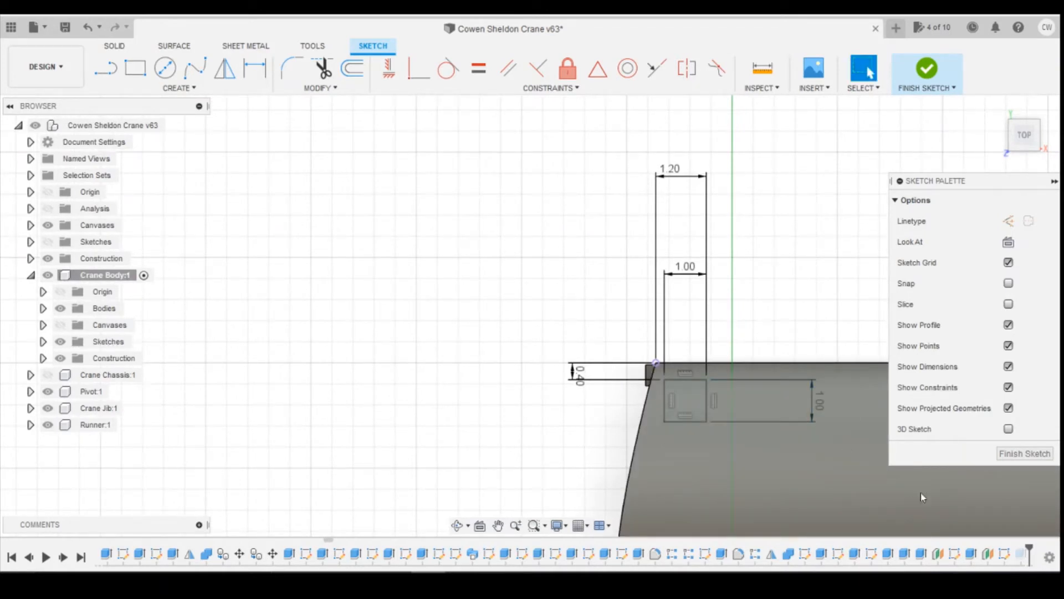
pyautogui.click(925, 75)
# - Examine both sides of the crane body's roof from several angles and compare the recesses with the reference photos
pyautogui.click(997, 107)
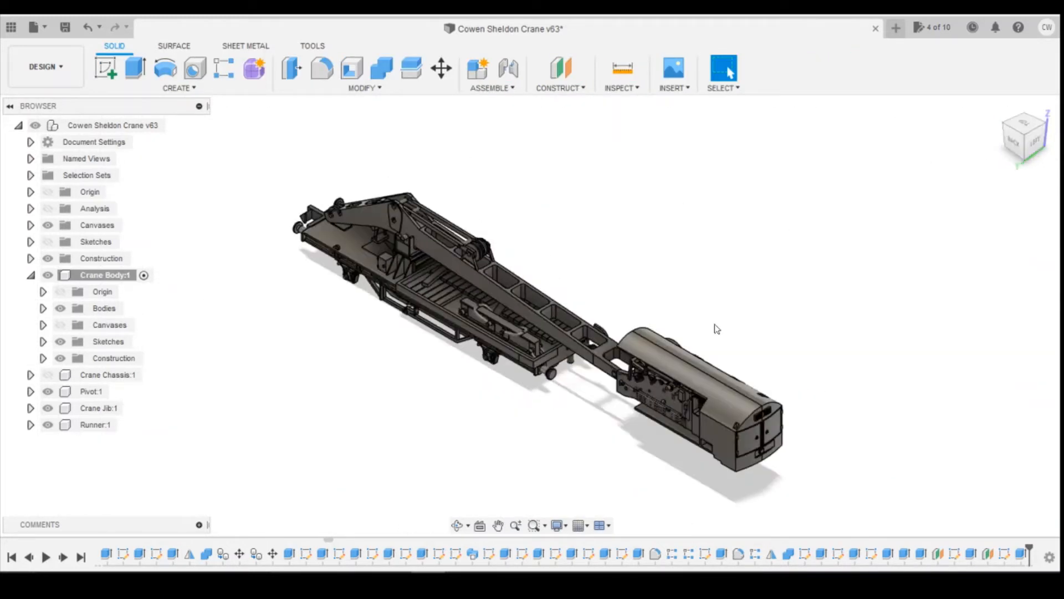
pyautogui.scroll(5, 745, 432)
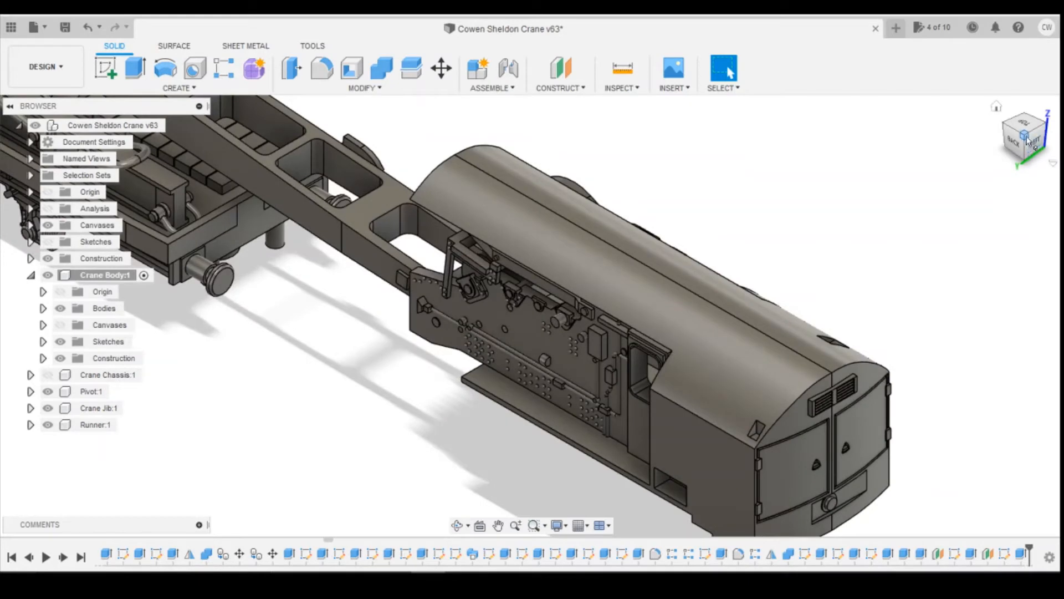
pyautogui.click(1027, 145)
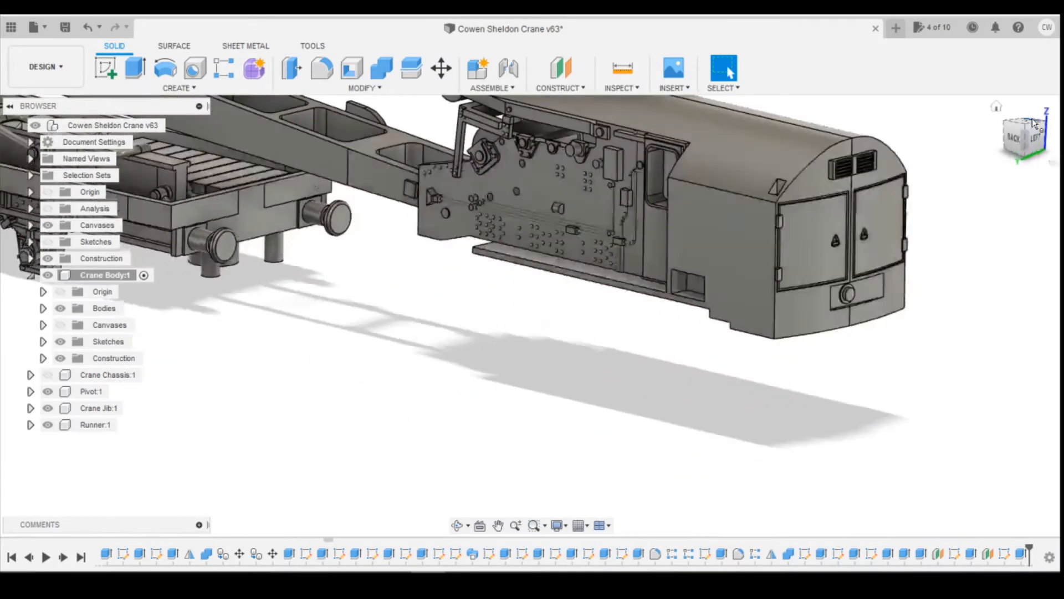
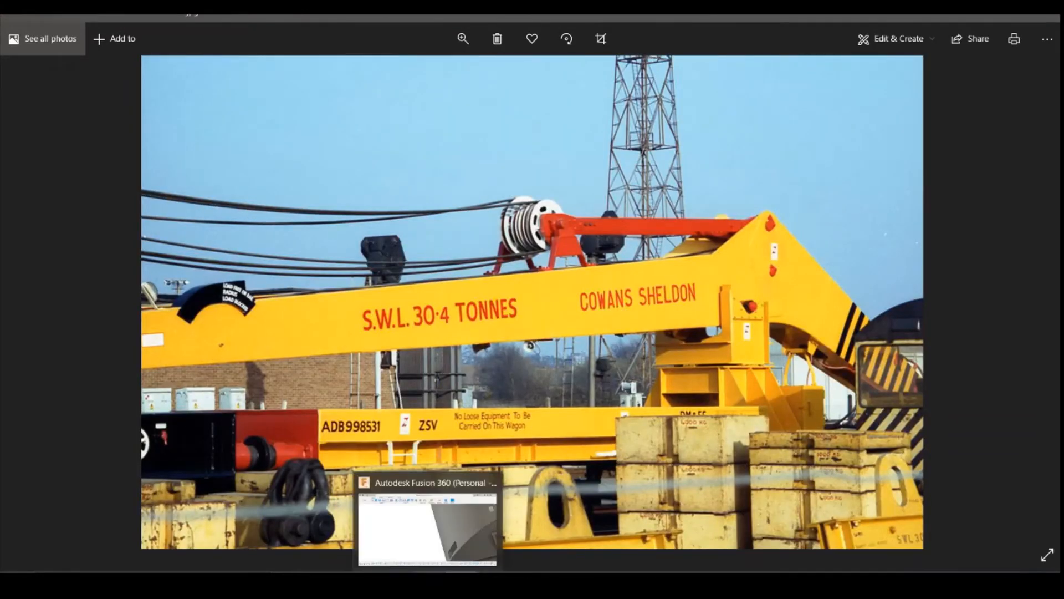
pyautogui.click(428, 583)
pyautogui.scroll(-10, 681, 442)
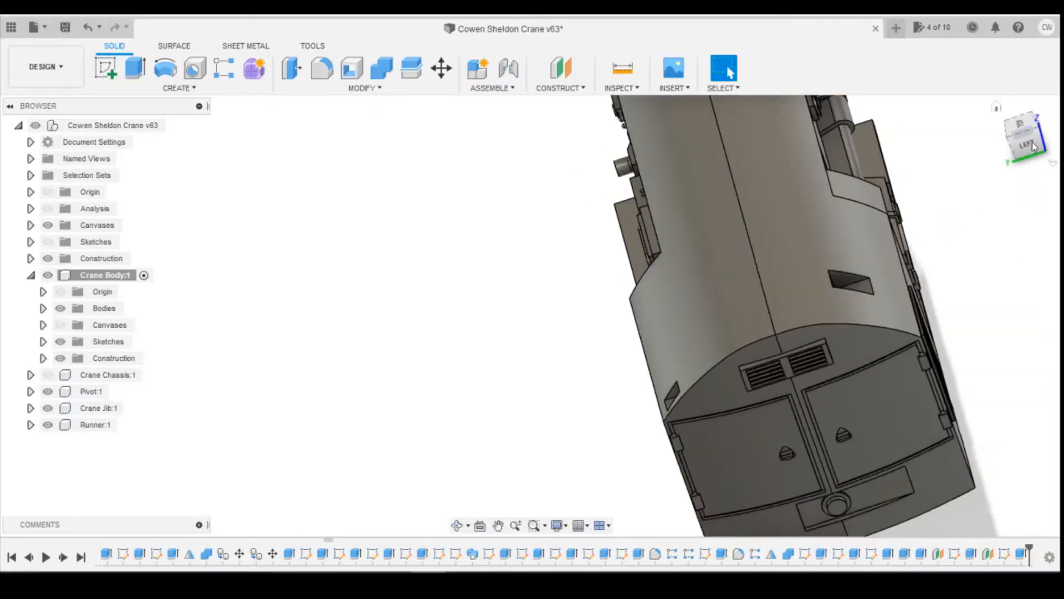
pyautogui.keyDown('shift'); pyautogui.moveTo(532, 314); pyautogui.dragTo(449, 341, button='middle'); pyautogui.keyUp('shift')
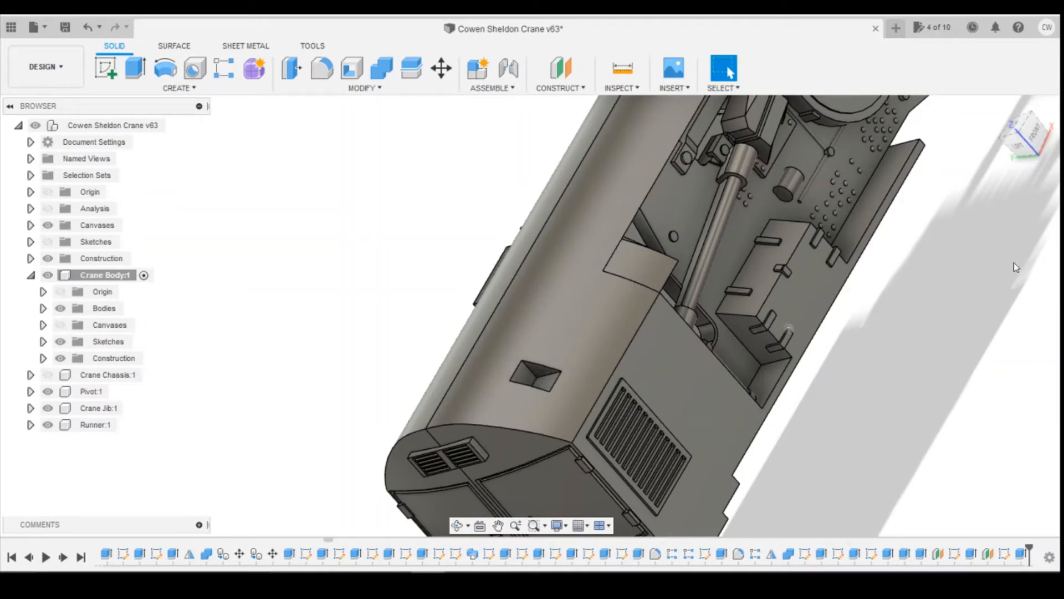
pyautogui.click(997, 106)
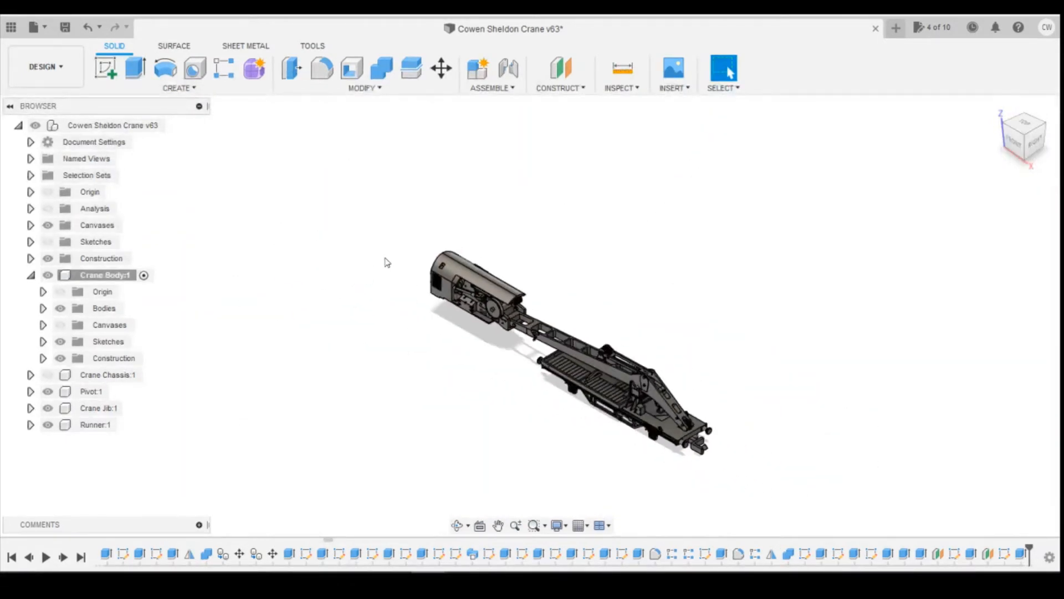
pyautogui.scroll(5, 455, 275)
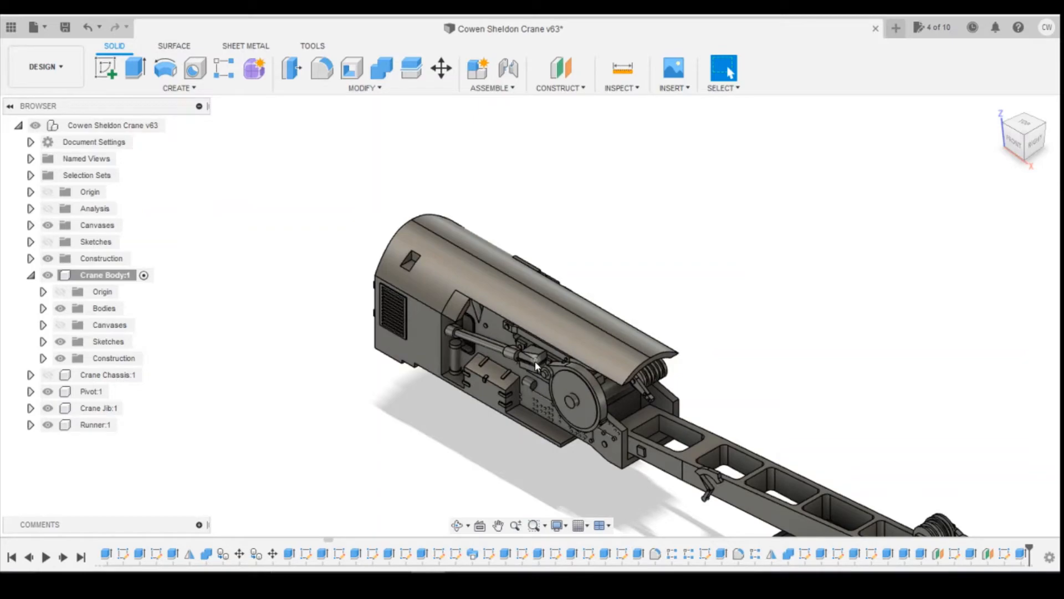
pyautogui.hotkey('alt', 'Tab')
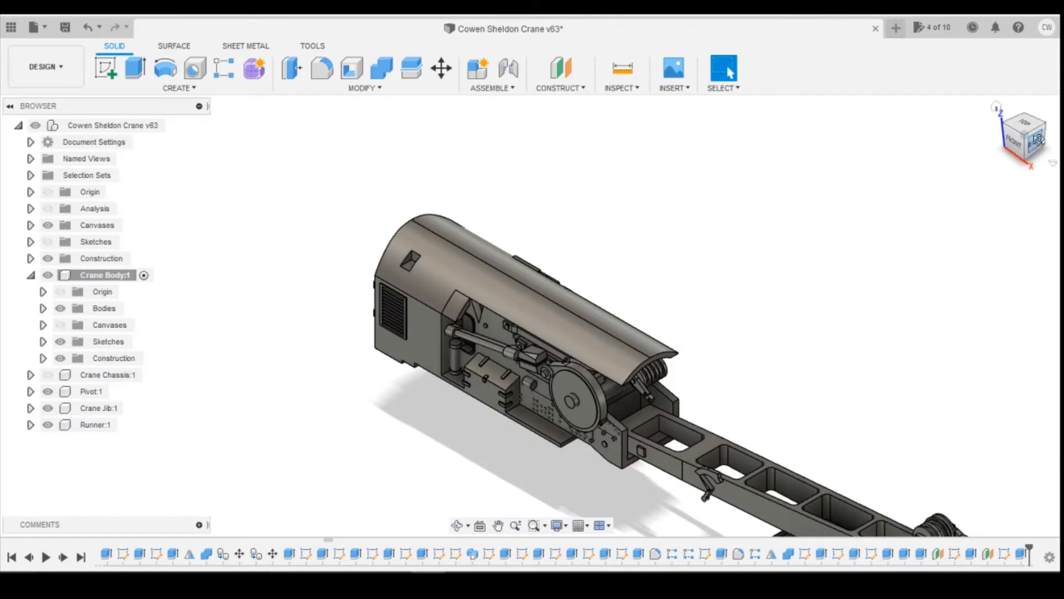
pyautogui.moveTo(1035, 143); pyautogui.dragTo(1048, 129)
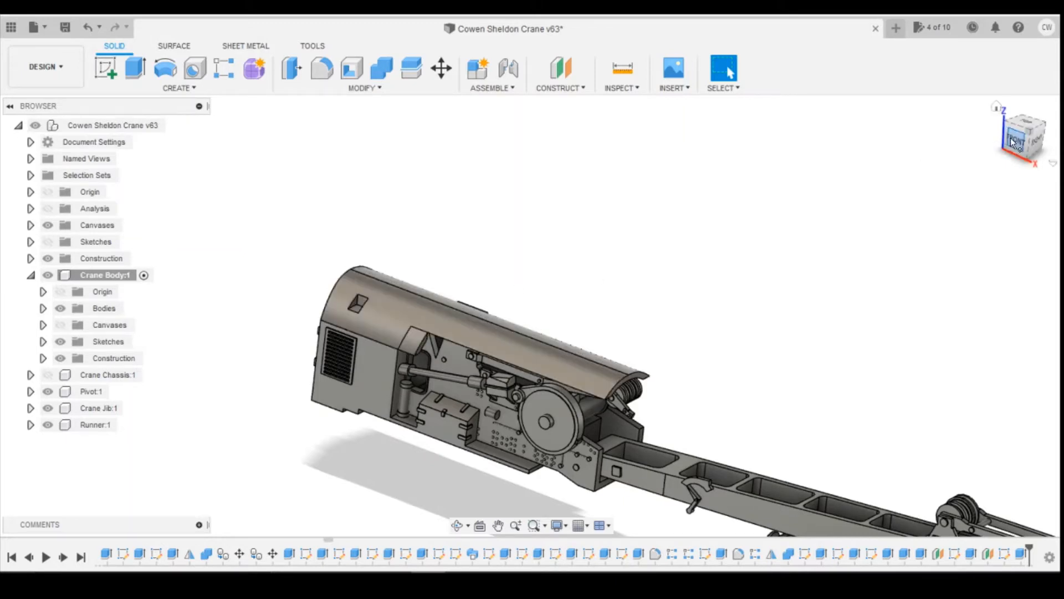
pyautogui.moveTo(1014, 140)
pyautogui.mouseDown()
pyautogui.moveTo(999, 150)
pyautogui.moveTo(1039, 140)
pyautogui.moveTo(1002, 120)
pyautogui.moveTo(998, 139)
pyautogui.moveTo(953, 145)
pyautogui.mouseUp()
pyautogui.scroll(-2, 841, 326)
pyautogui.scroll(2, 720, 456)
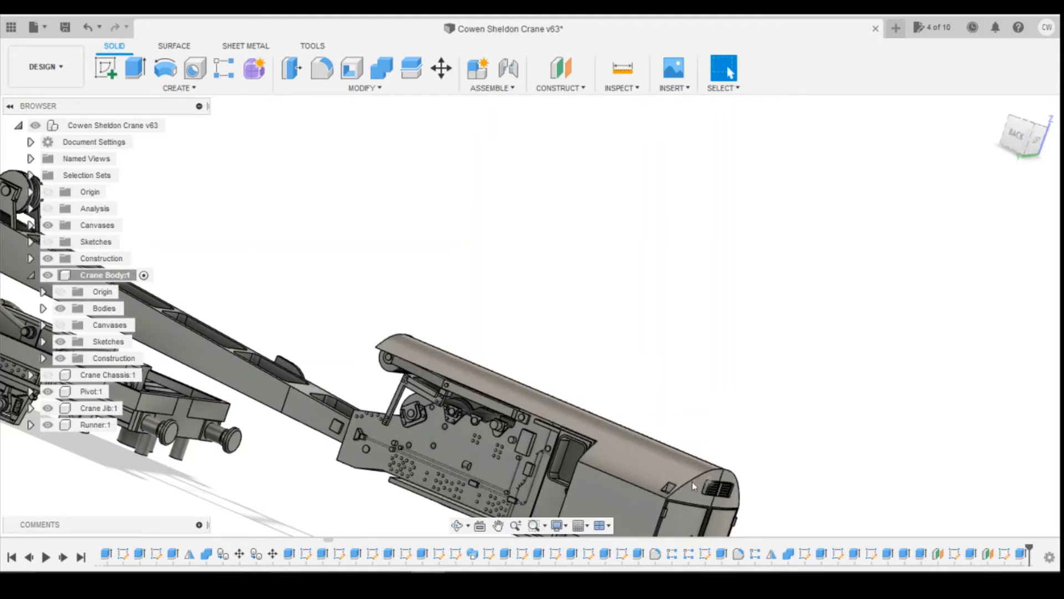
# - Start a new sketch on the crane body's existing construction plane Plane17
pyautogui.click(120, 67)
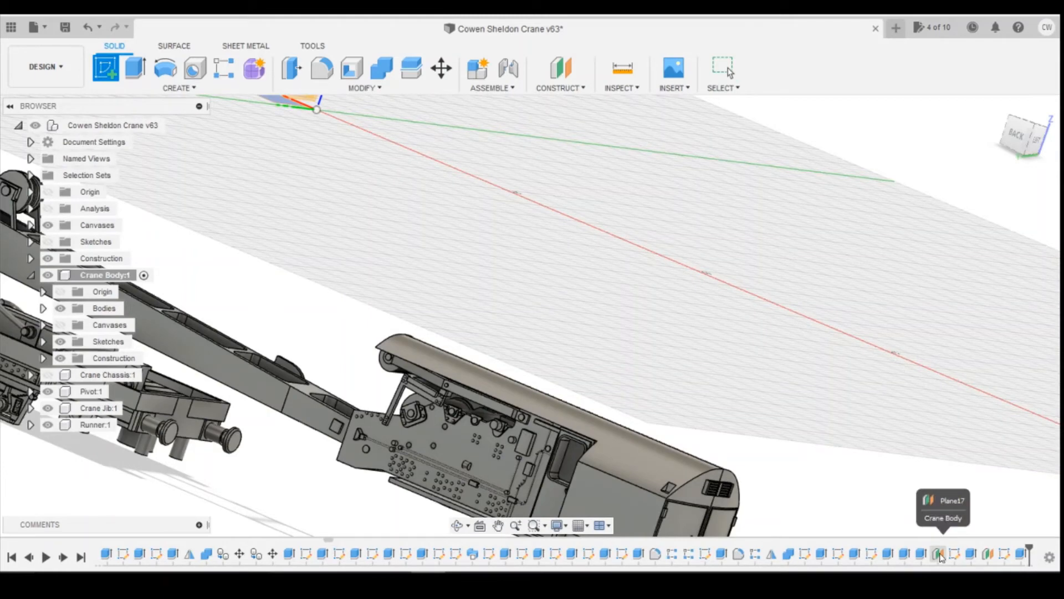
pyautogui.click(939, 555)
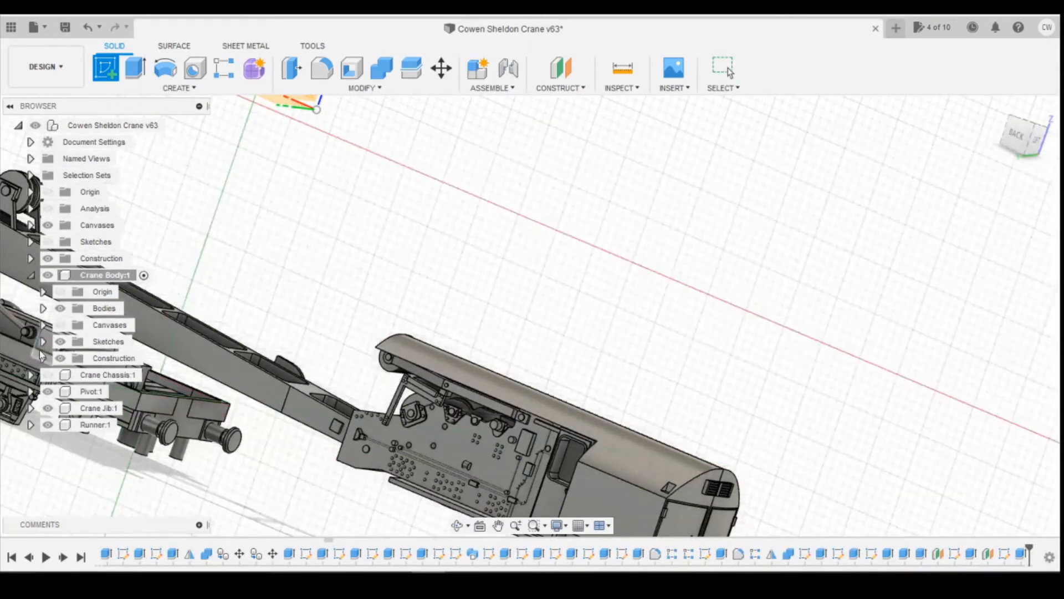
pyautogui.click(43, 357)
pyautogui.scroll(-5, 111, 424)
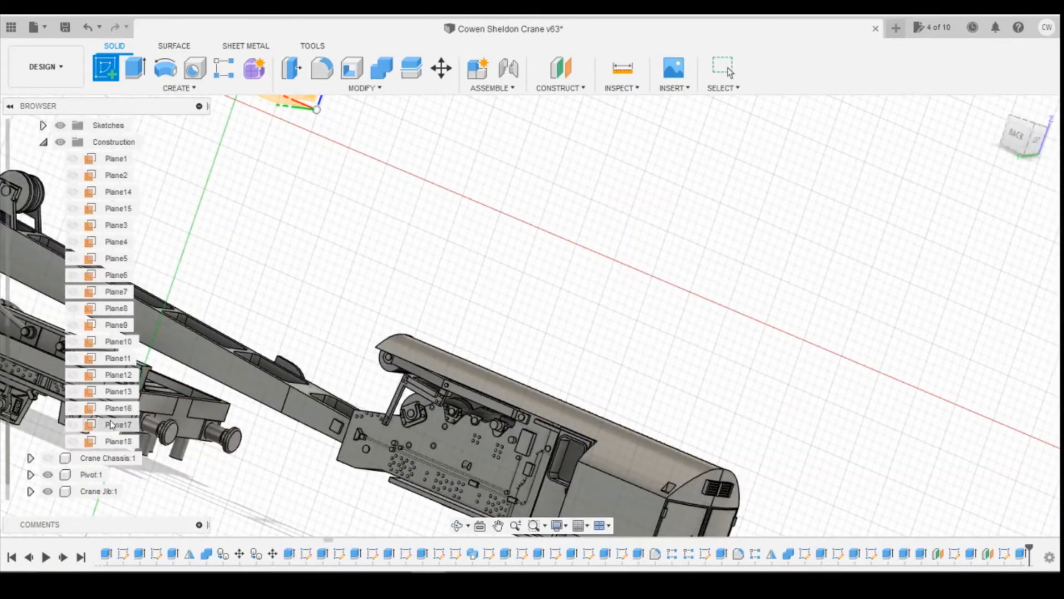
pyautogui.click(111, 424)
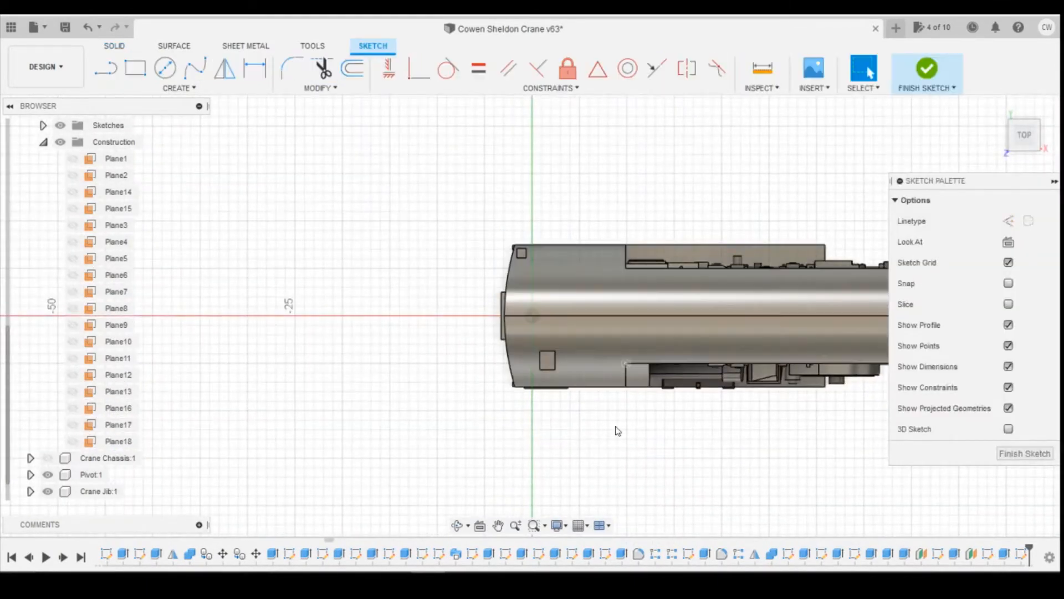
# - Sketch a small rectangle about 0.3 by 0.9 mm near the roof's cutout edge, checking its placement against the cream crane photo in Photos
pyautogui.moveTo(463, 580)
pyautogui.click(557, 533)
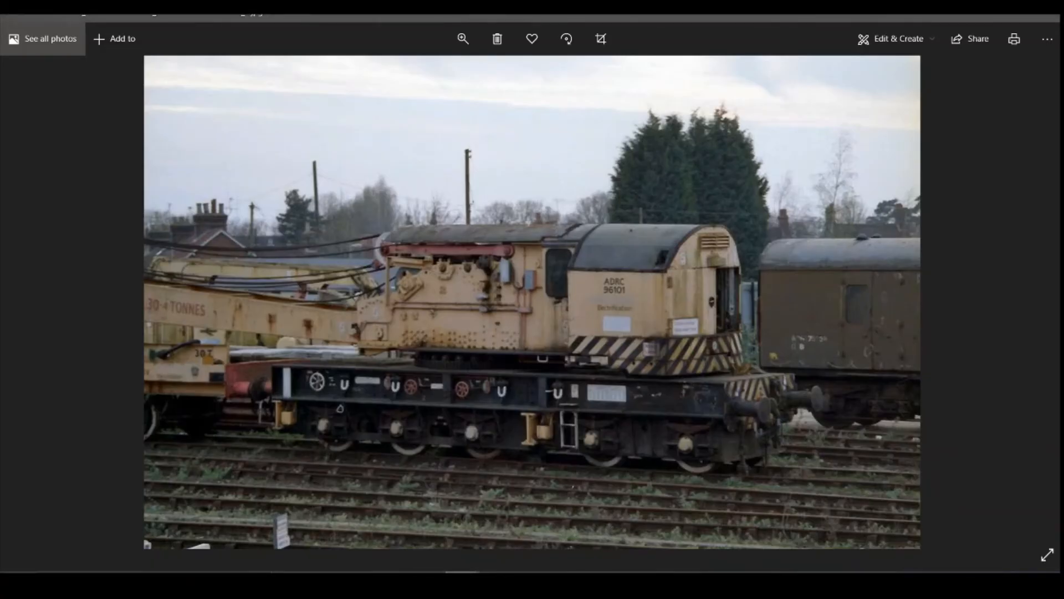
pyautogui.moveTo(463, 579)
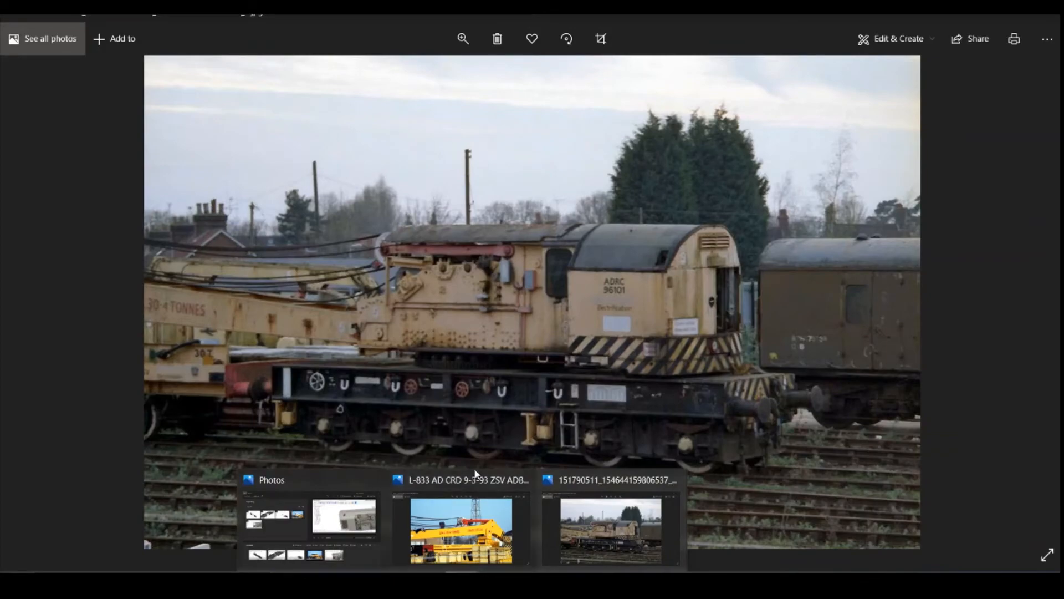
pyautogui.click(428, 580)
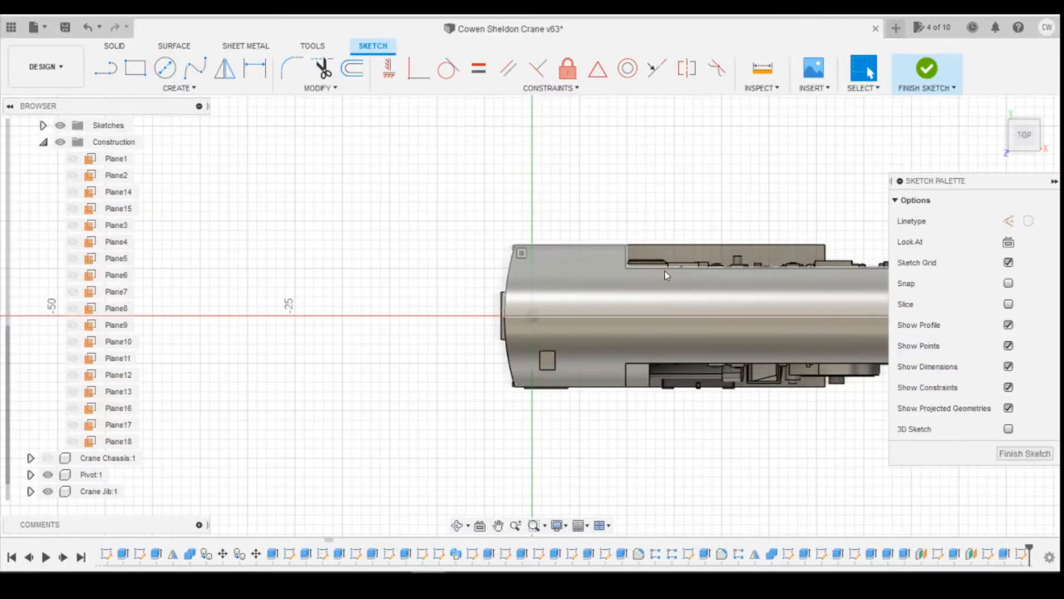
pyautogui.click(135, 68)
pyautogui.scroll(2, 651, 291)
pyautogui.scroll(3, 685, 276)
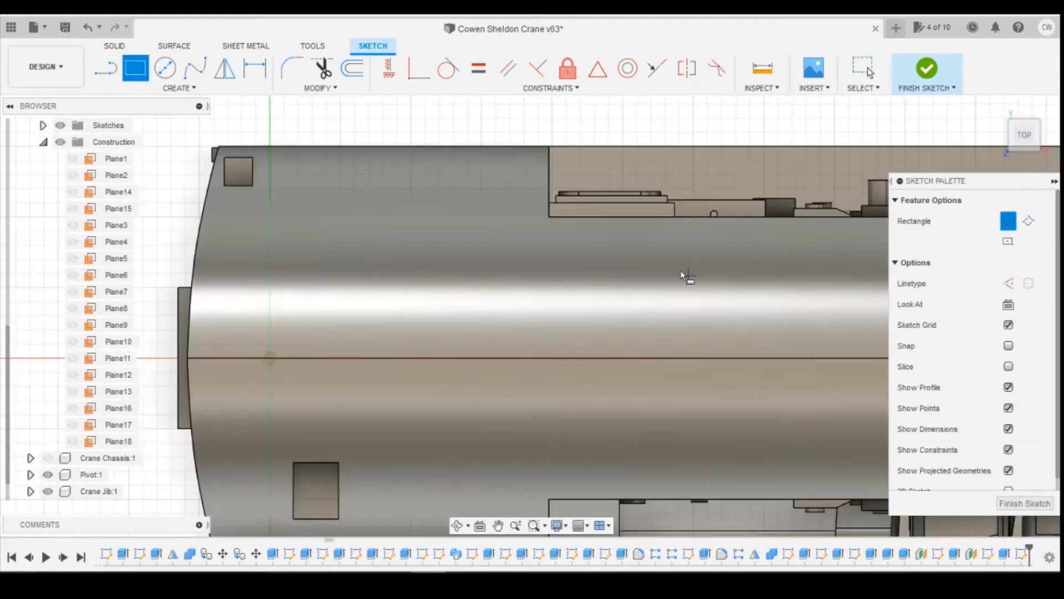
pyautogui.click(671, 222)
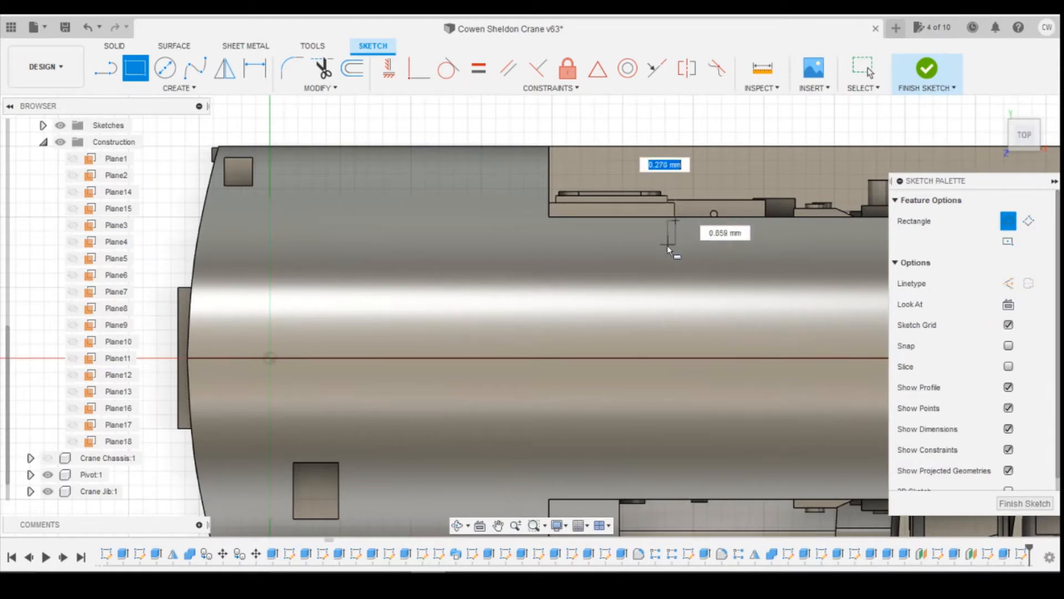
pyautogui.click(670, 250)
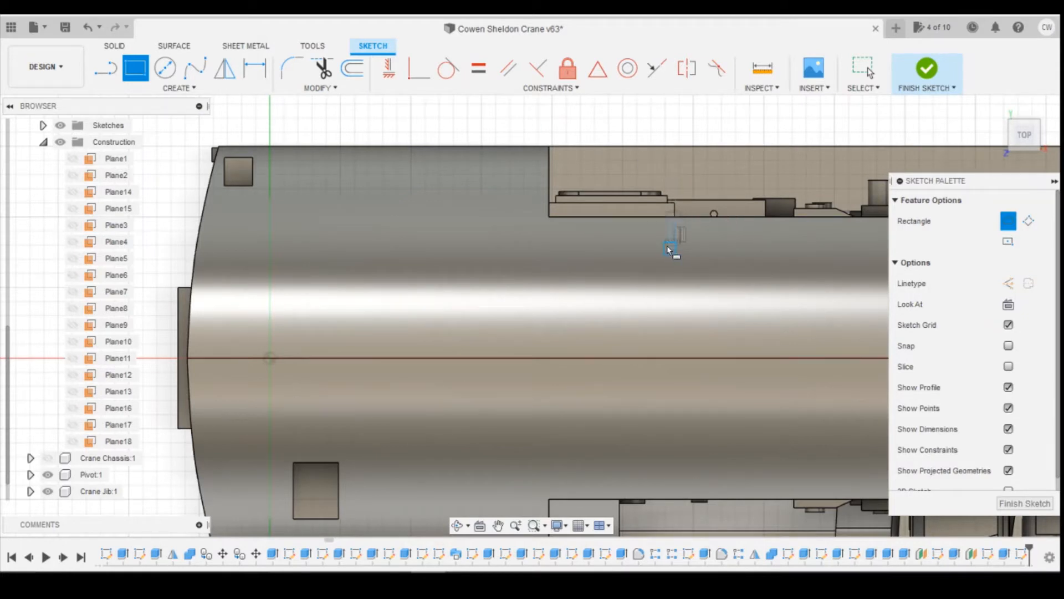
pyautogui.press('Escape')
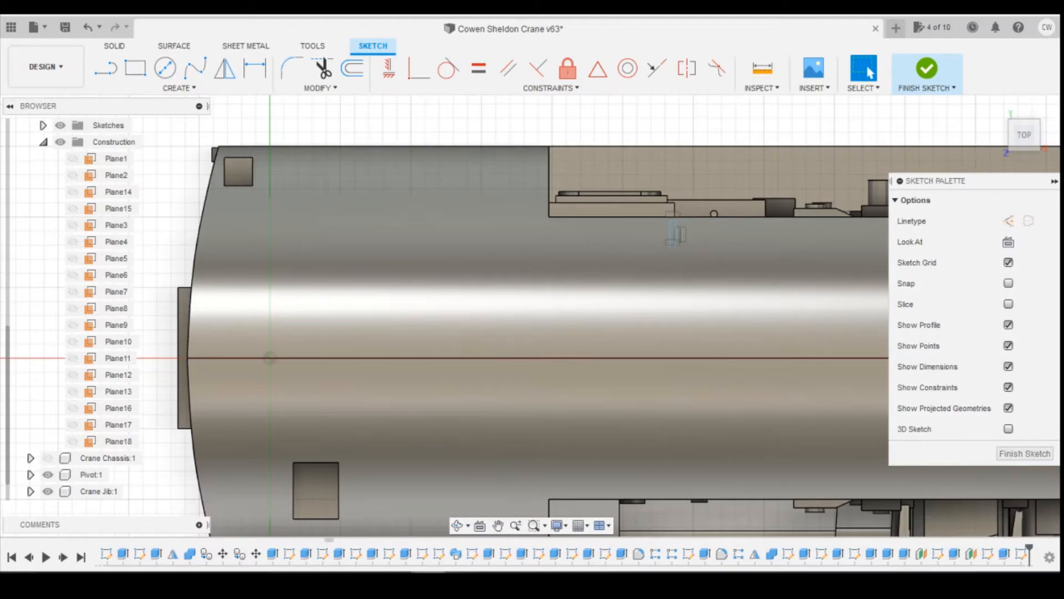
pyautogui.moveTo(452, 582)
pyautogui.click(622, 532)
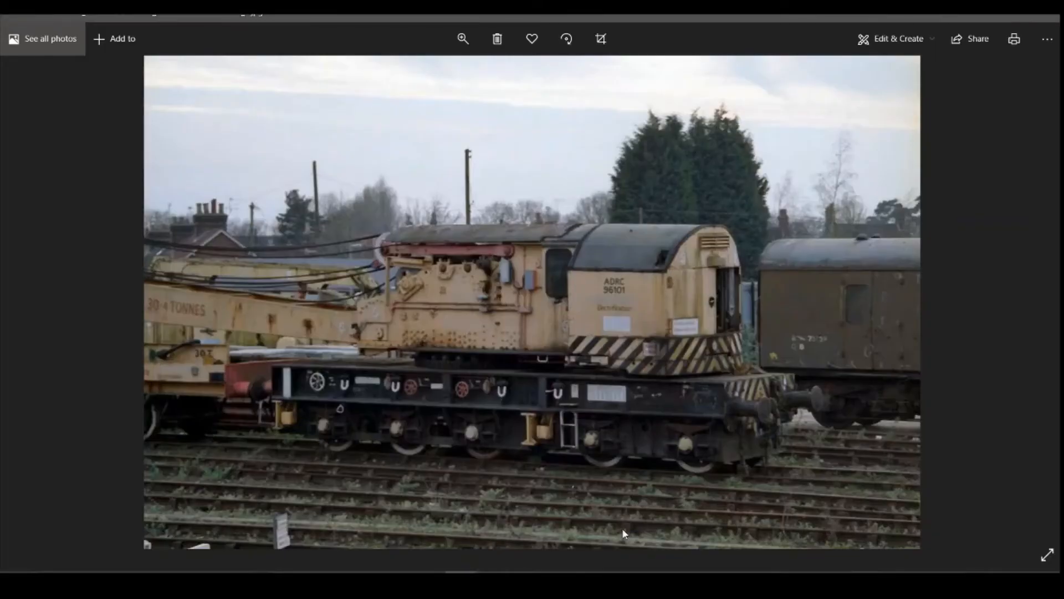
# - Return to Fusion 360 and make the small rectangle's upper corner coincident with the roof cutout edge
pyautogui.click(431, 582)
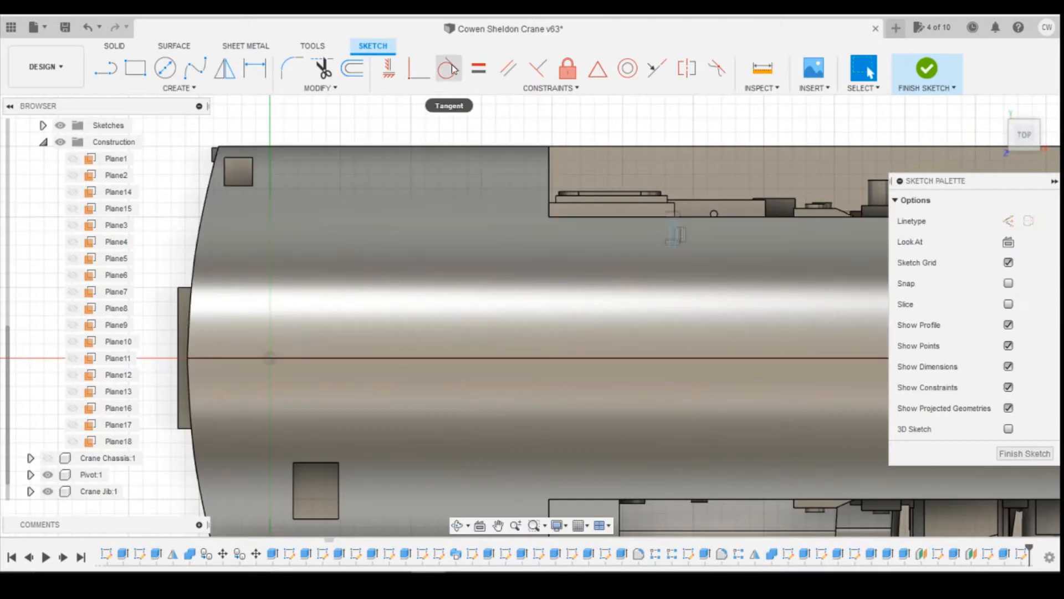
pyautogui.click(419, 68)
pyautogui.scroll(8, 677, 211)
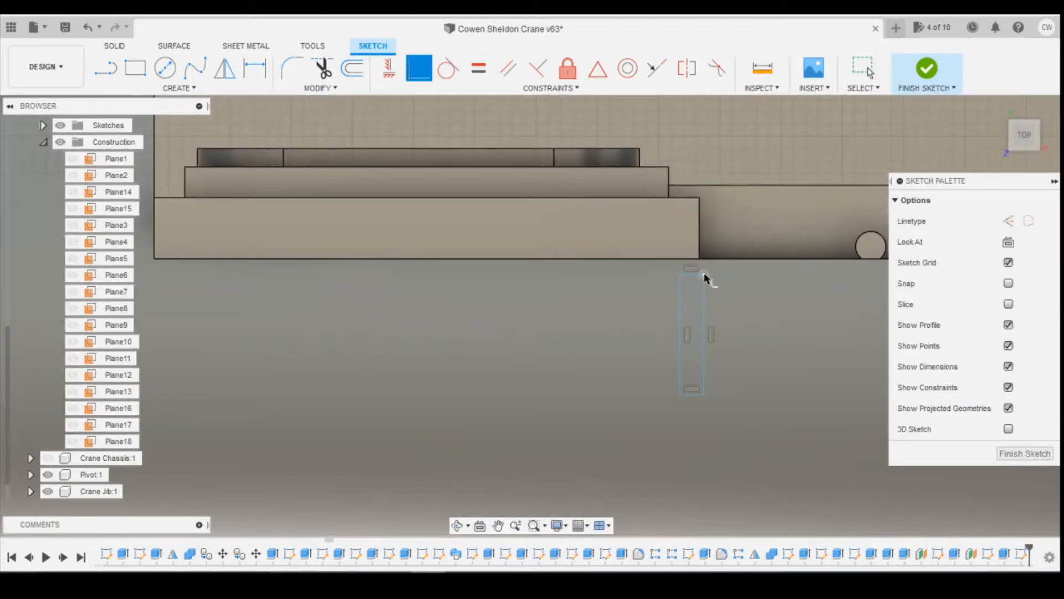
pyautogui.click(704, 275)
pyautogui.click(707, 259)
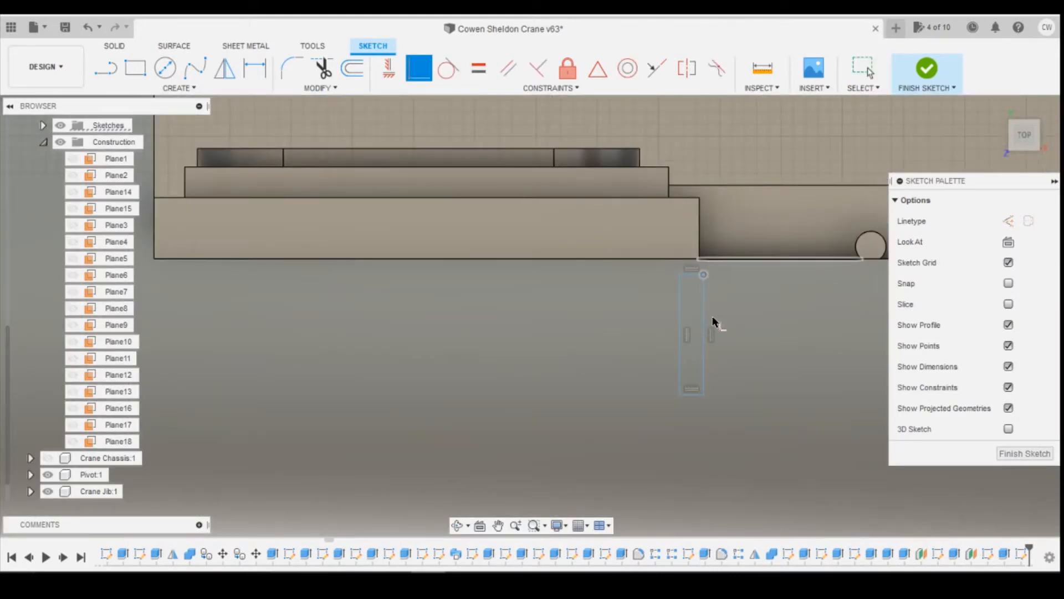
pyautogui.scroll(-3, 712, 314)
pyautogui.moveTo(1024, 142)
pyautogui.mouseDown()
pyautogui.moveTo(1030, 219)
pyautogui.moveTo(1029, 143)
pyautogui.mouseUp()
pyautogui.click(1025, 140)
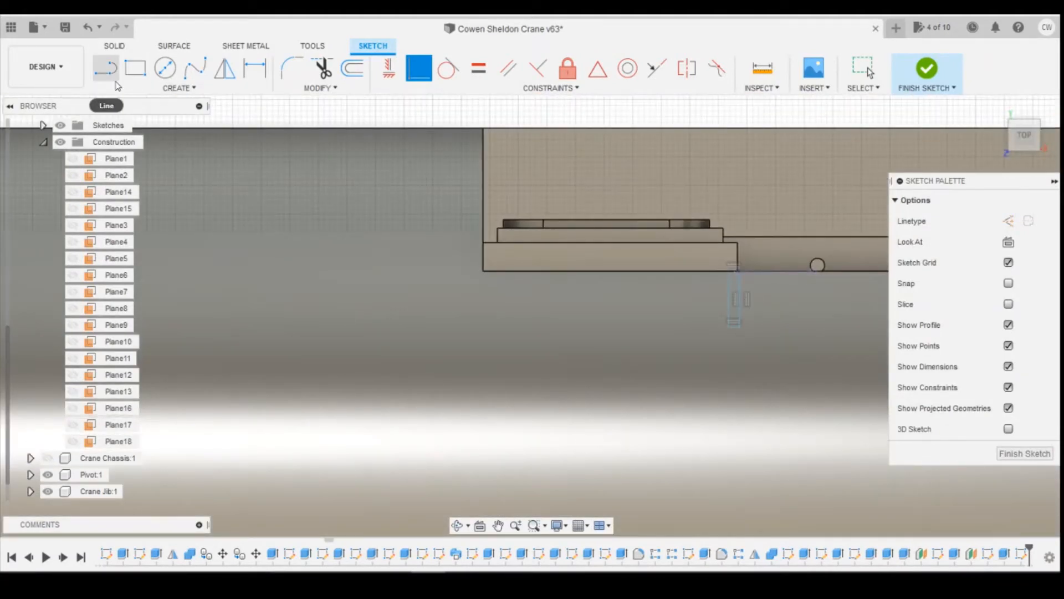
# - Sketch a second rectangle about 2.1 by 0.2 mm from the small rectangle's lower corner toward the rear, checking its placement against the crane photo
pyautogui.click(135, 68)
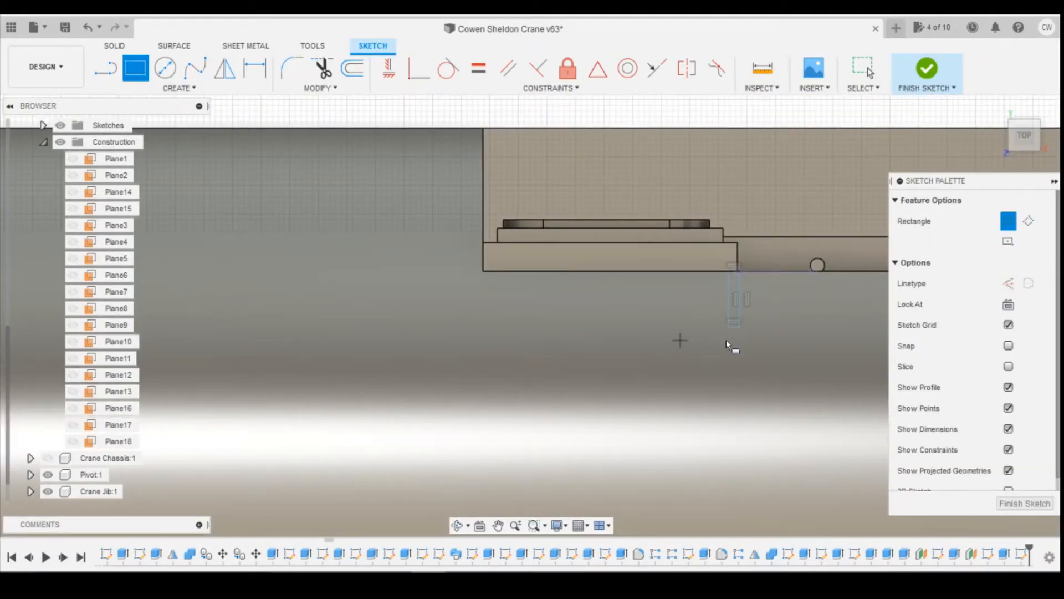
pyautogui.click(739, 327)
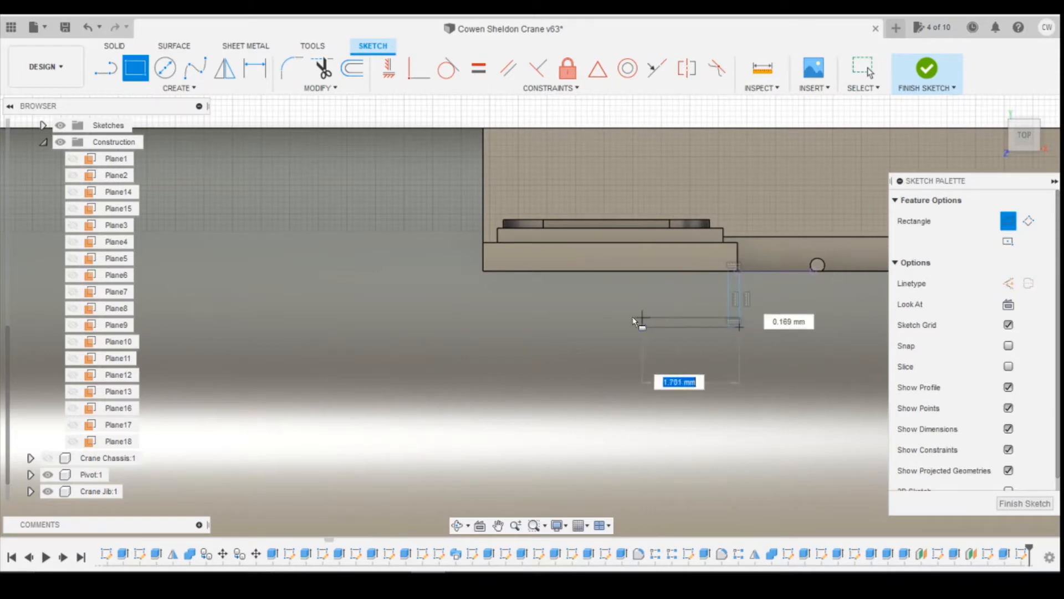
pyautogui.click(527, 541)
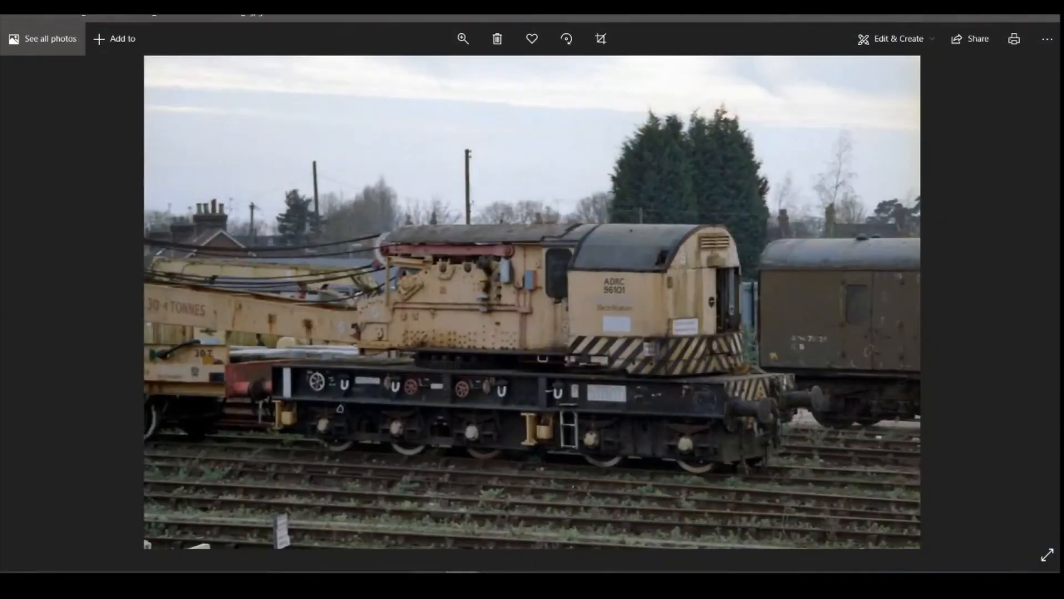
pyautogui.hotkey('alt', 'Tab')
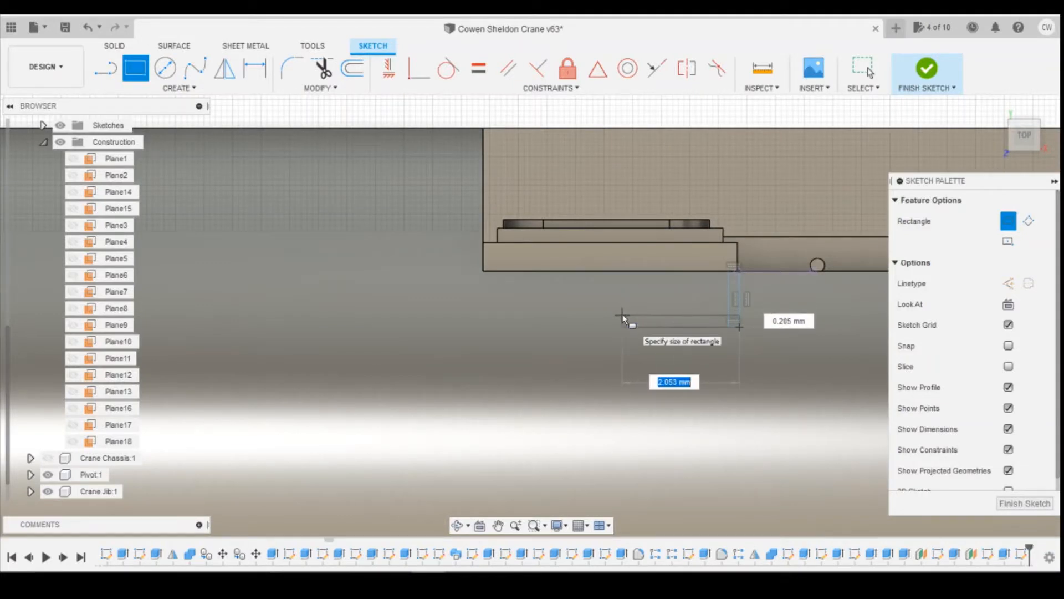
pyautogui.click(623, 316)
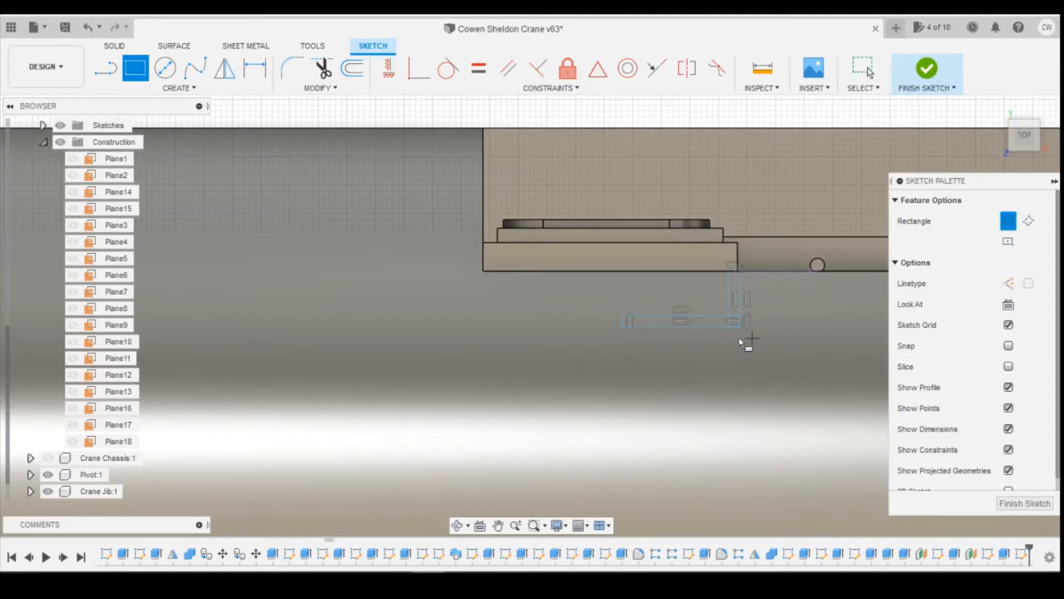
# - Dimension the widths of both thin rectangles to 0.2 mm
pyautogui.press('d')
pyautogui.click(730, 293)
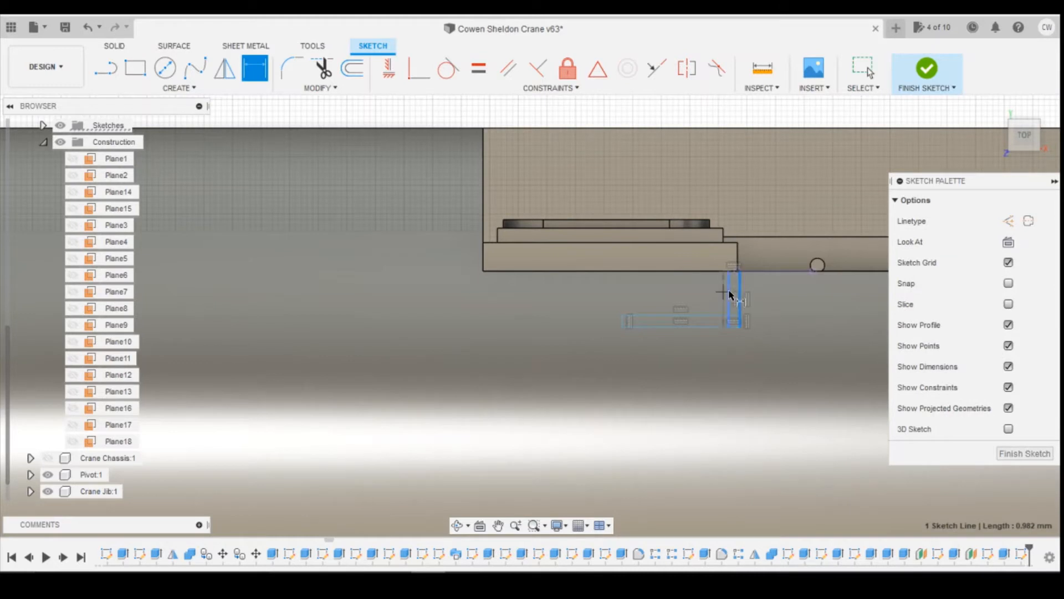
pyautogui.click(740, 313)
pyautogui.click(825, 380)
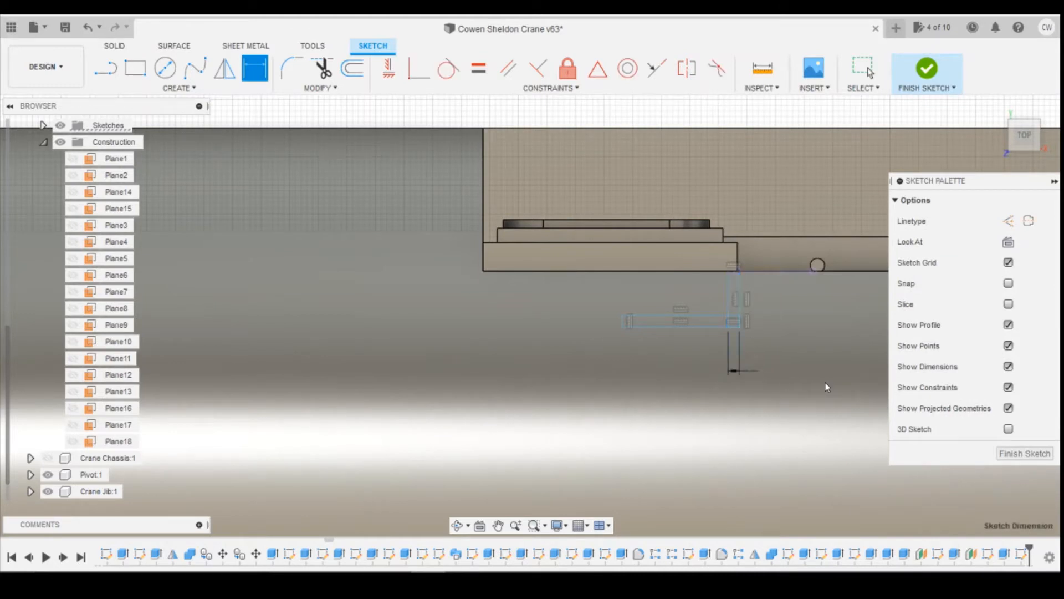
pyautogui.write('0.2')
pyautogui.press('Return')
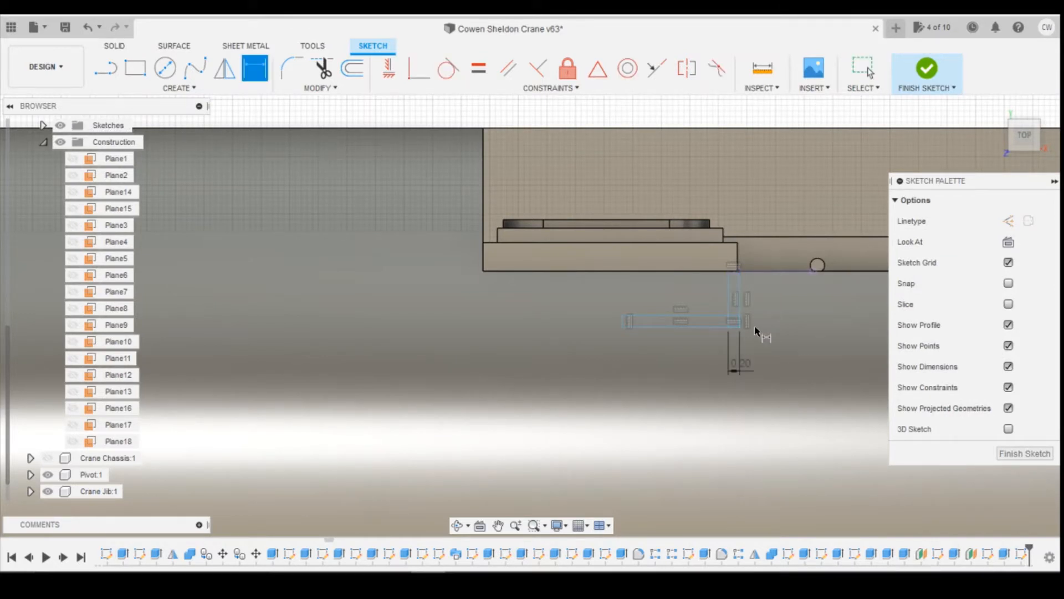
pyautogui.click(716, 327)
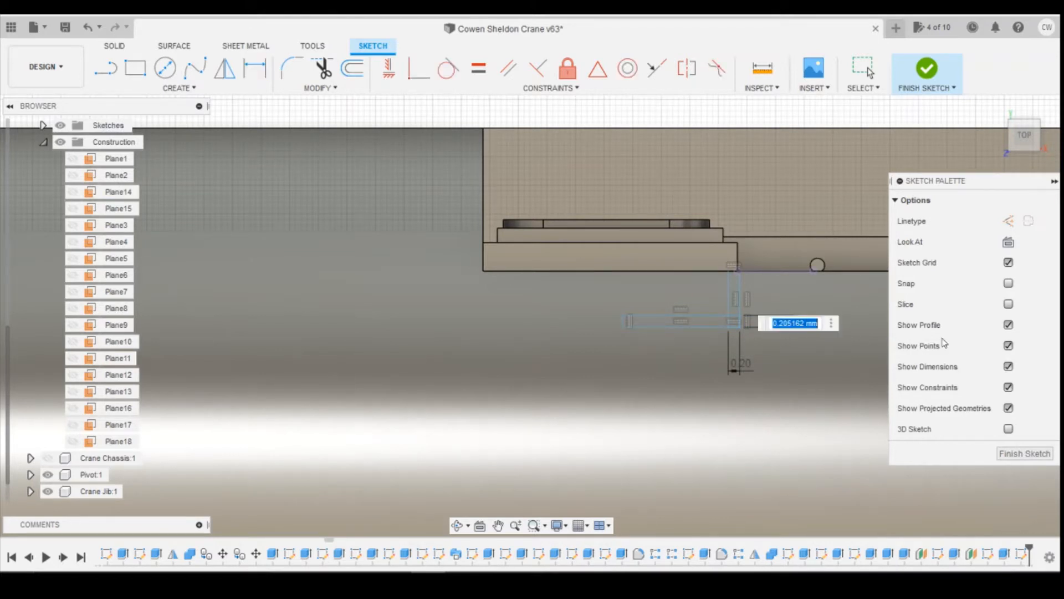
pyautogui.write('0.2')
pyautogui.press('Return')
pyautogui.scroll(-5, 622, 161)
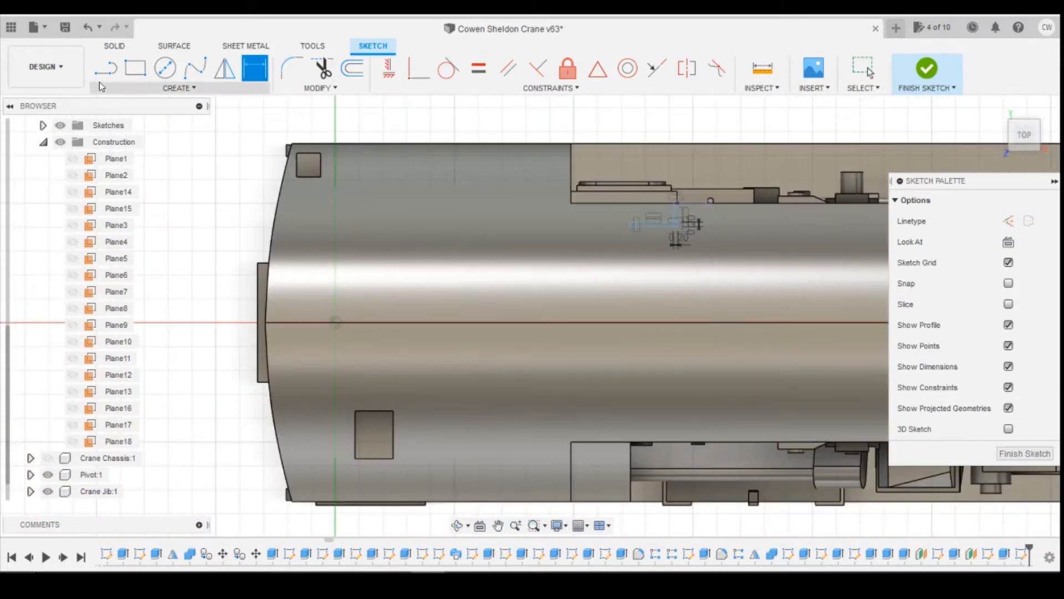
# - Sketch a rectangle 0.2 mm wide and about 8.6 mm long across the roof from the second rectangle's free end
pyautogui.click(135, 69)
pyautogui.scroll(5, 682, 266)
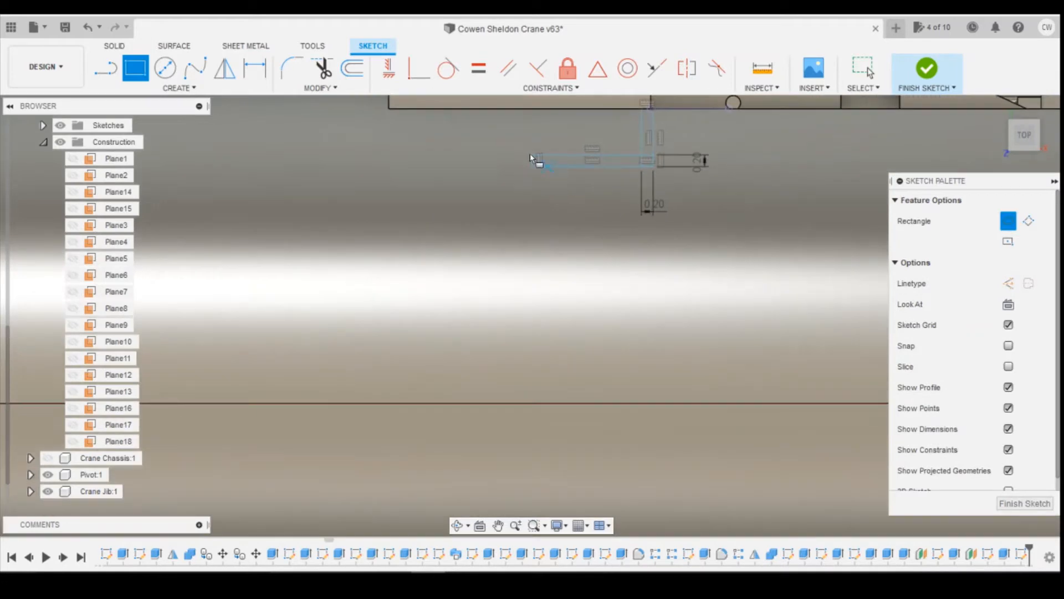
pyautogui.click(534, 157)
pyautogui.scroll(-3, 584, 224)
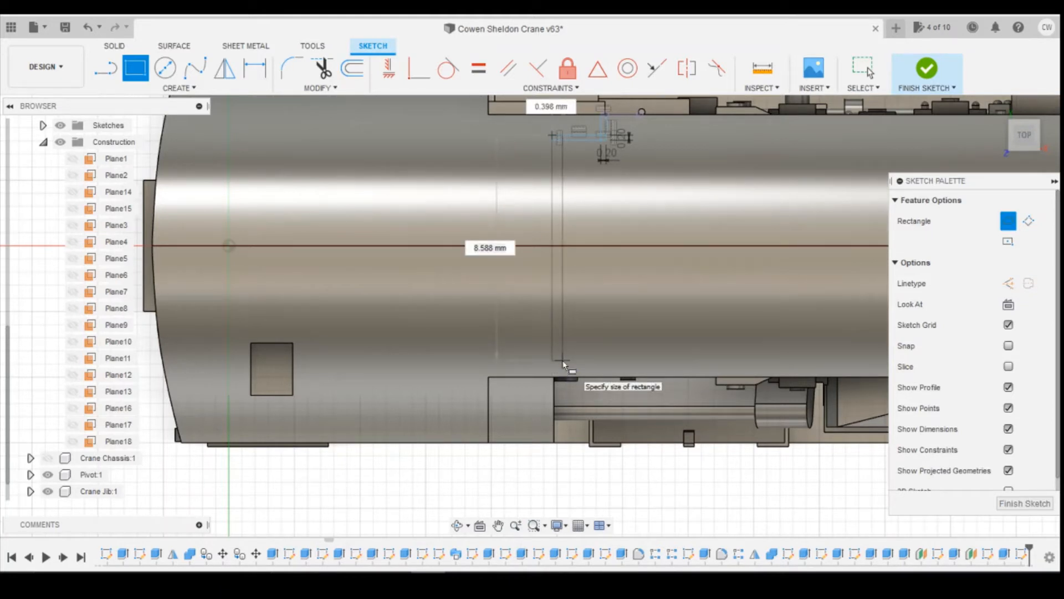
pyautogui.press('BackSpace')
pyautogui.press('BackSpace')
pyautogui.press('BackSpace')
pyautogui.press('BackSpace')
pyautogui.press('BackSpace')
pyautogui.press('BackSpace')
pyautogui.press('BackSpace')
pyautogui.press('BackSpace')
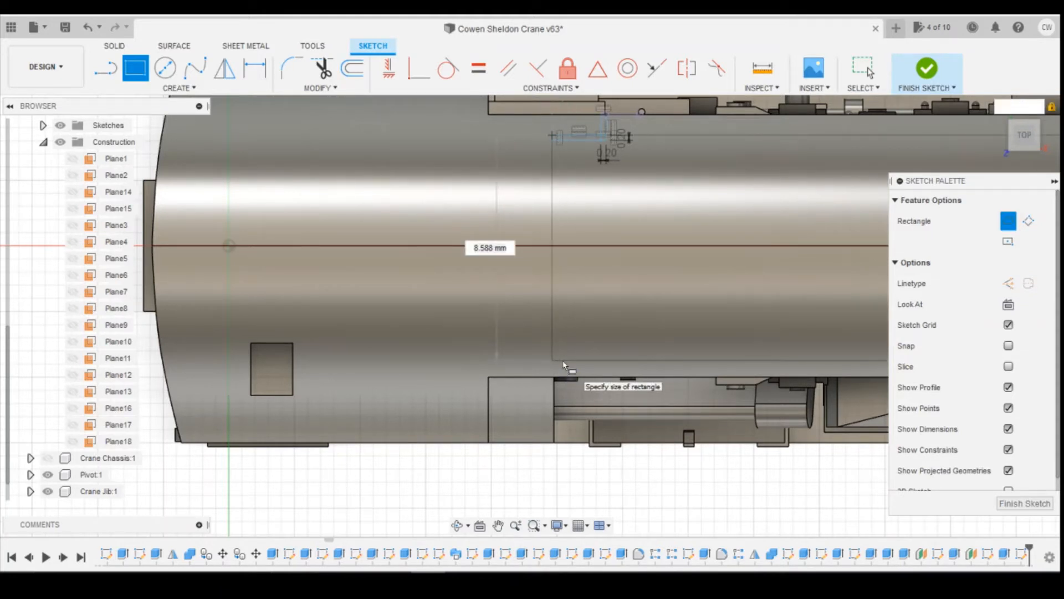
pyautogui.write('0.2')
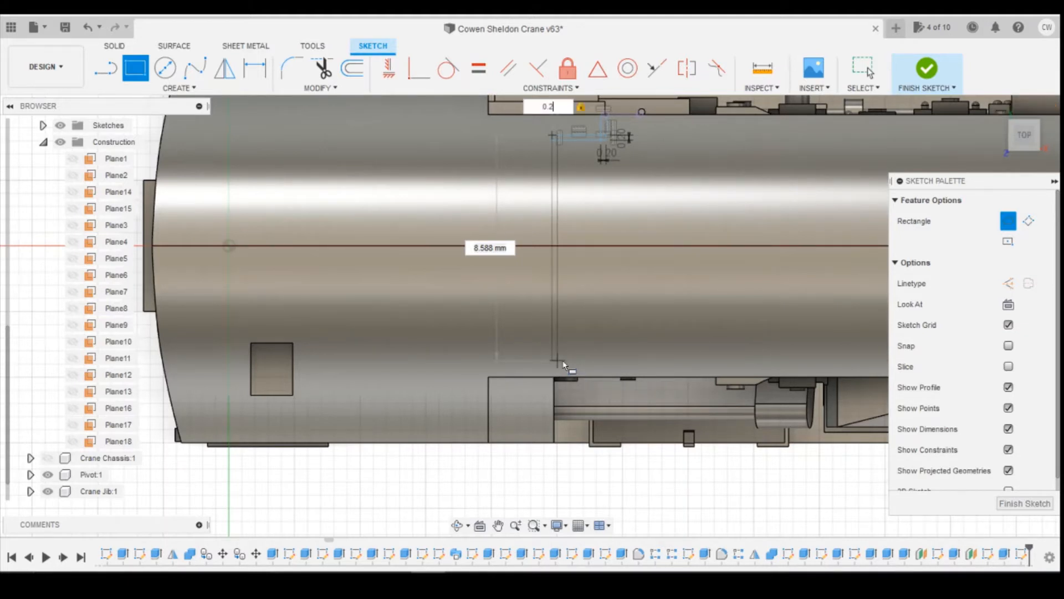
pyautogui.press('Return')
pyautogui.press('Escape')
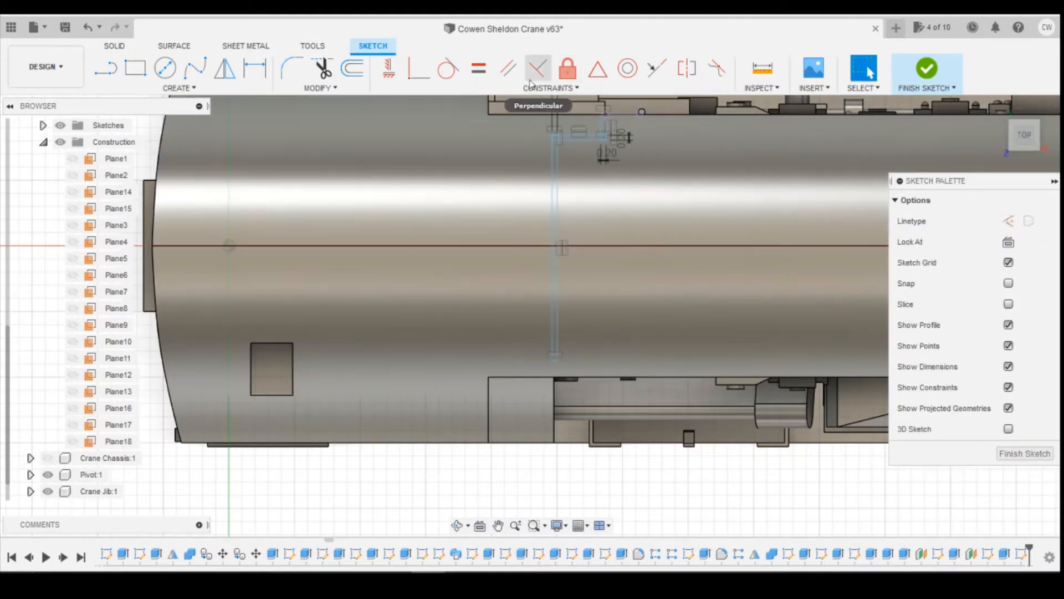
# - Make the long rectangle's far corner coincident with the cutout edge on the opposite side of the roof
pyautogui.click(419, 67)
pyautogui.scroll(3, 532, 294)
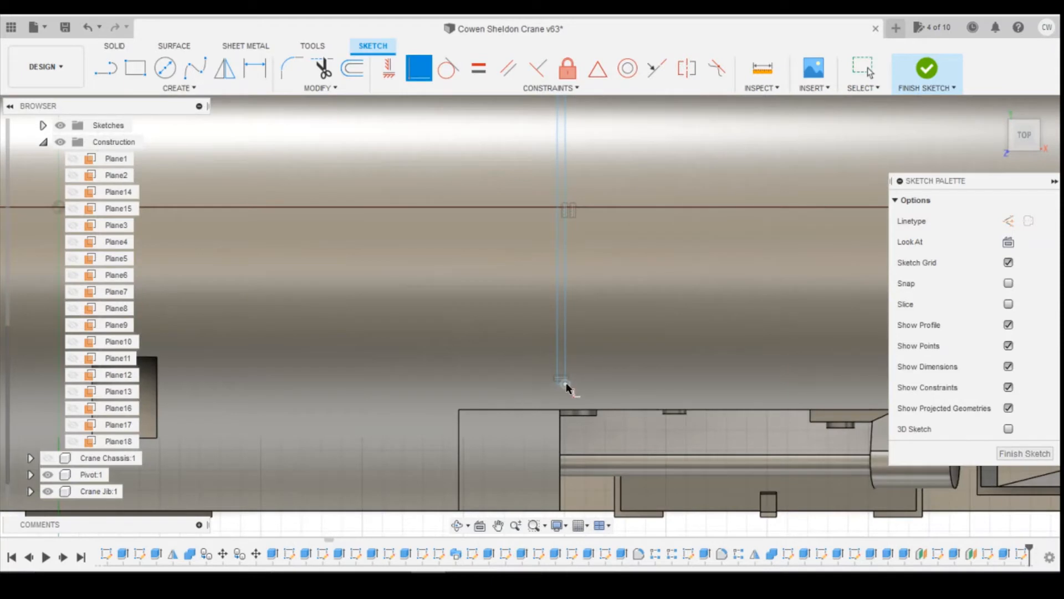
pyautogui.click(565, 385)
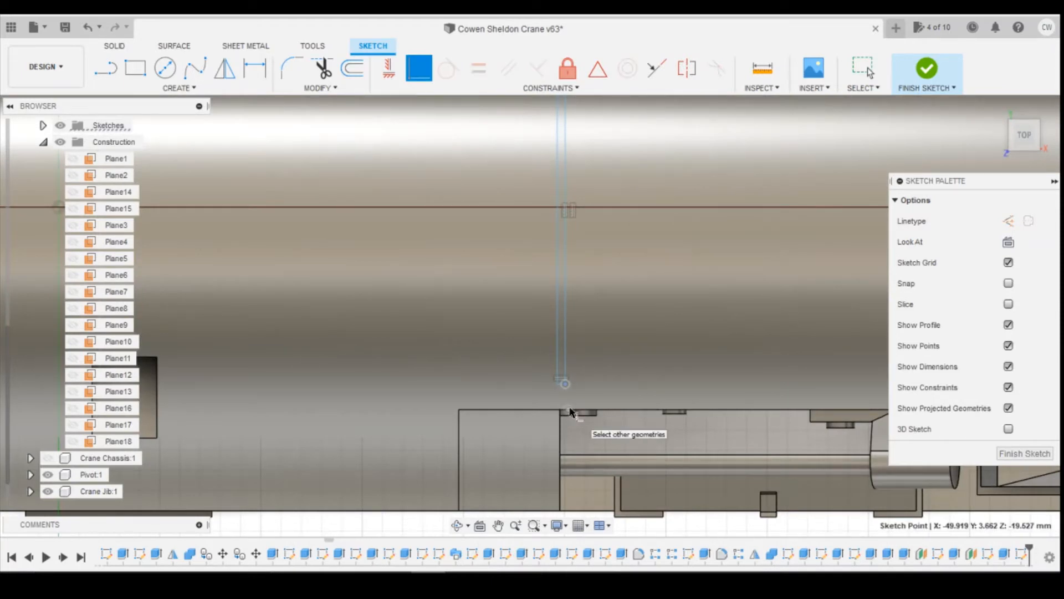
pyautogui.press('Escape')
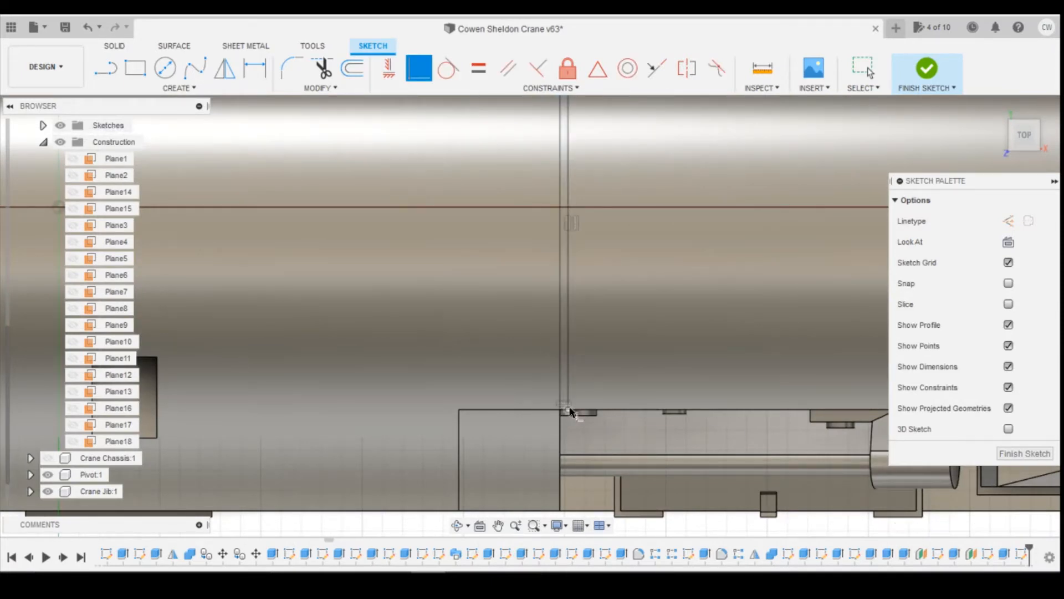
# - Try to add a coincident constraint at the corner where the second rectangle meets the long rectangle
pyautogui.scroll(-5, 615, 407)
pyautogui.scroll(5, 603, 238)
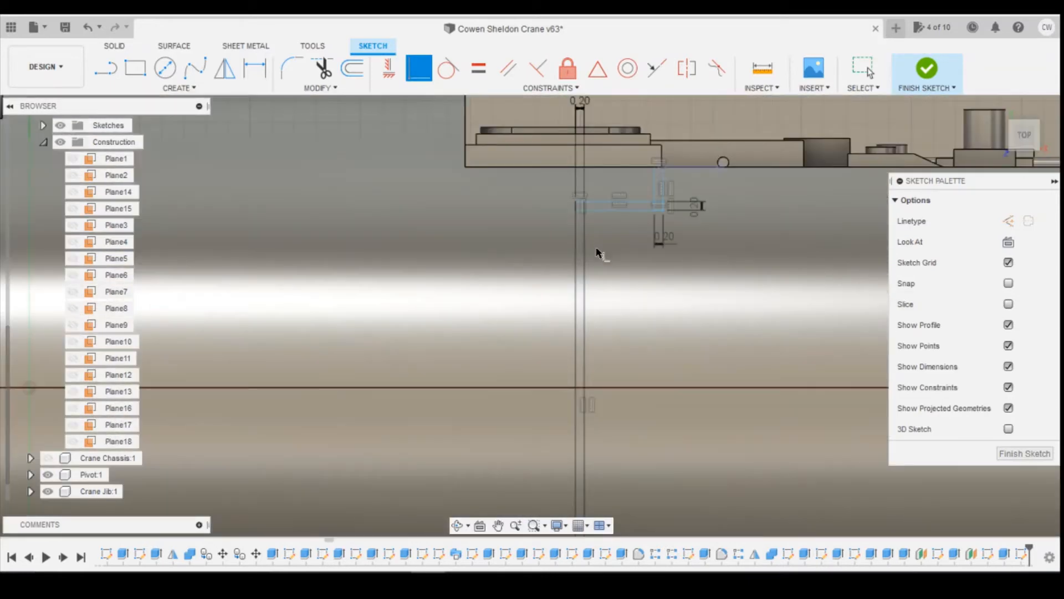
pyautogui.scroll(3, 611, 203)
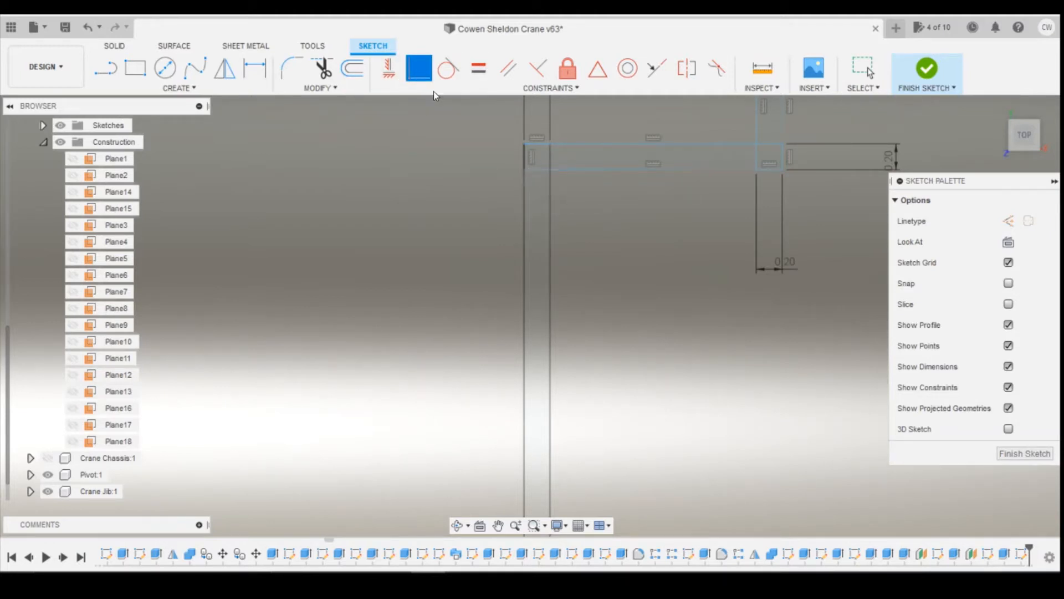
pyautogui.click(524, 169)
pyautogui.scroll(-3, 780, 159)
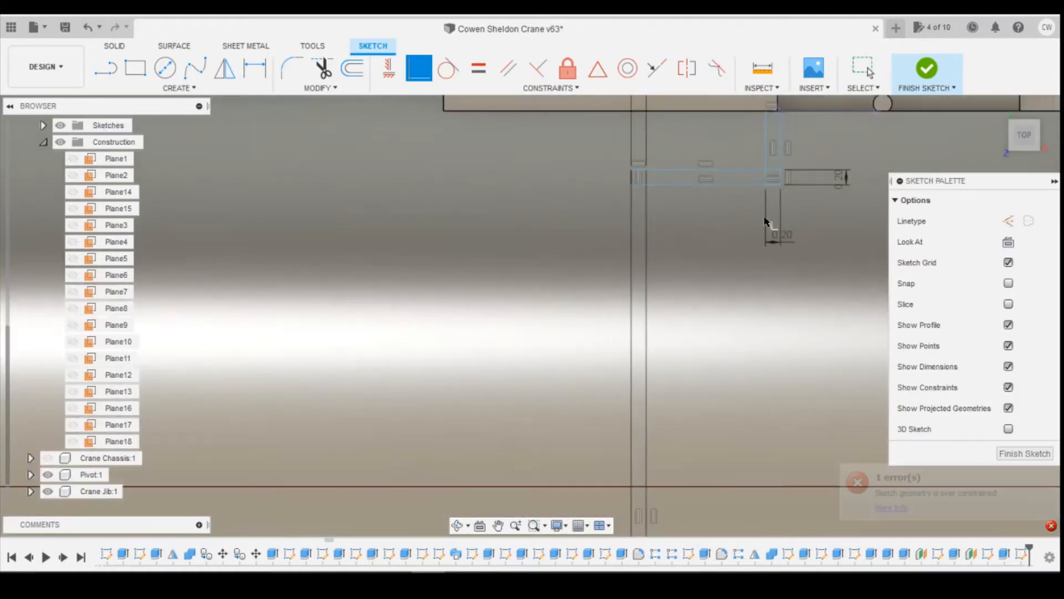
# - Dimension the lengths of the second rectangle and the long rectangle across the roof, accepting the drawn sizes
pyautogui.press('d')
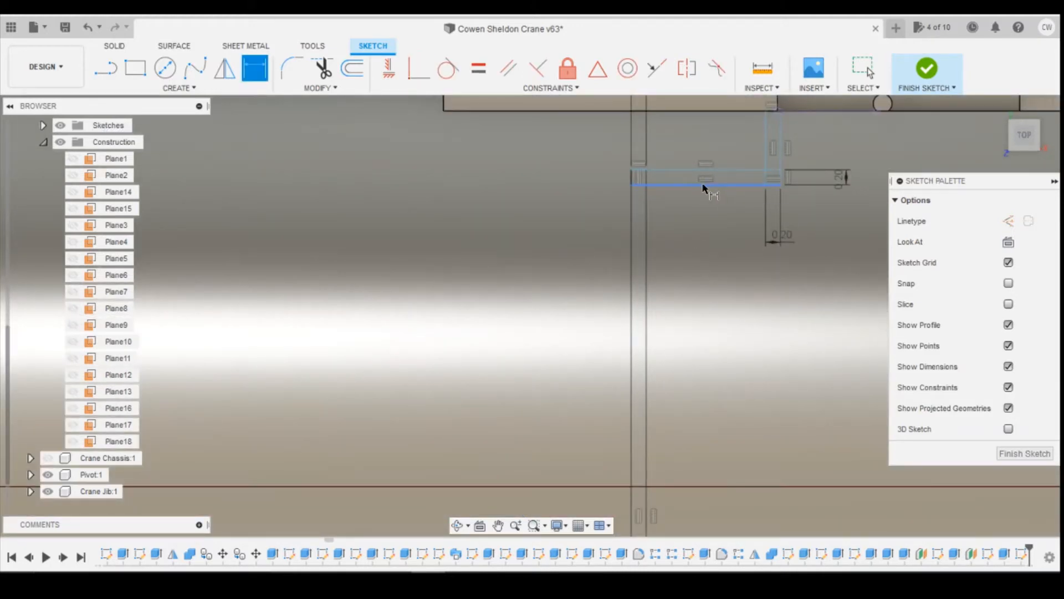
pyautogui.click(703, 185)
pyautogui.click(770, 273)
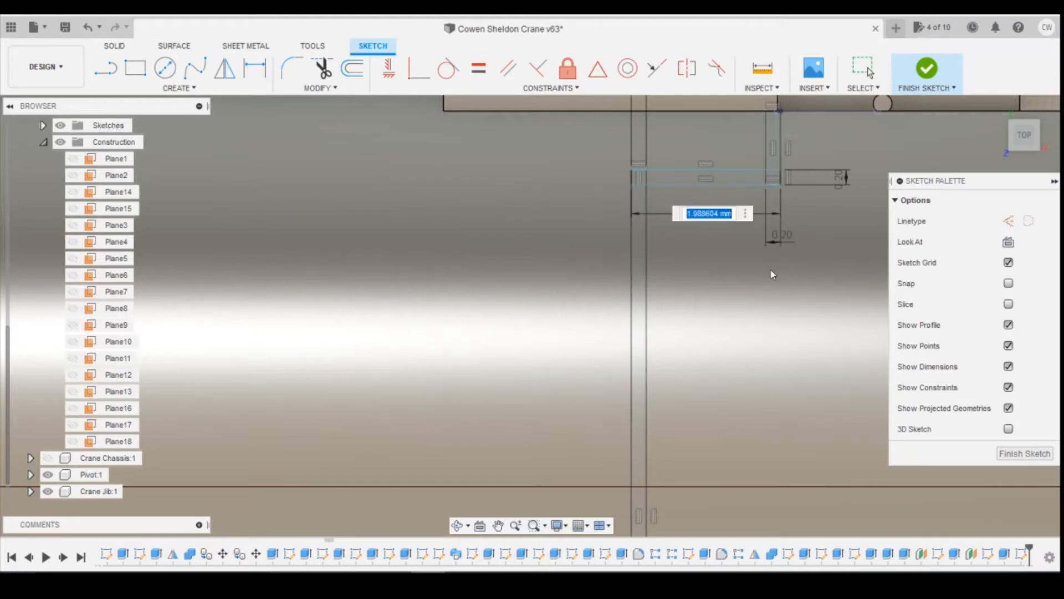
pyautogui.press('Return')
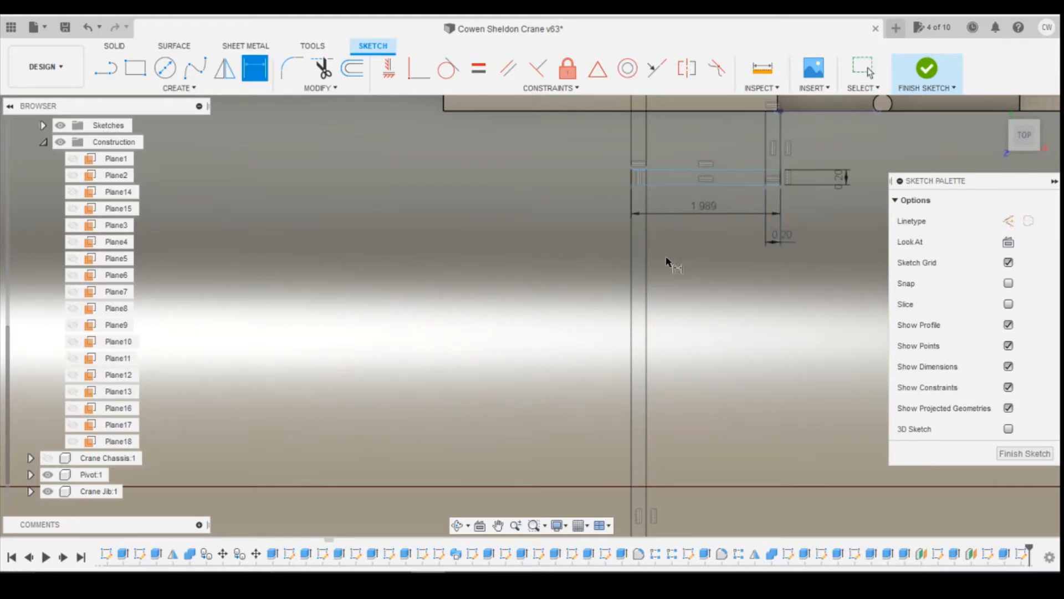
pyautogui.click(647, 271)
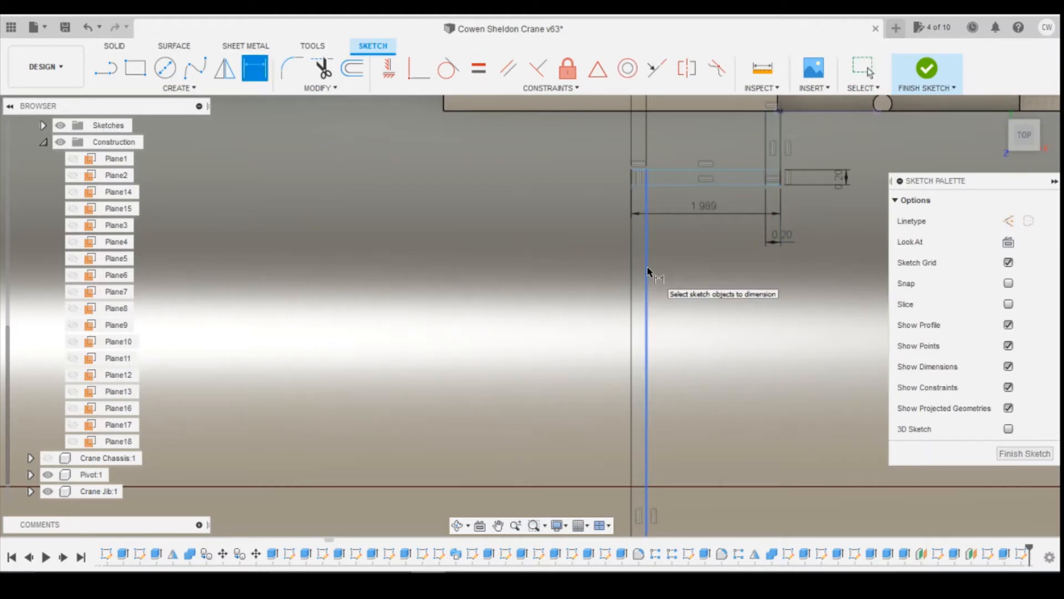
pyautogui.click(719, 288)
pyautogui.press('Return')
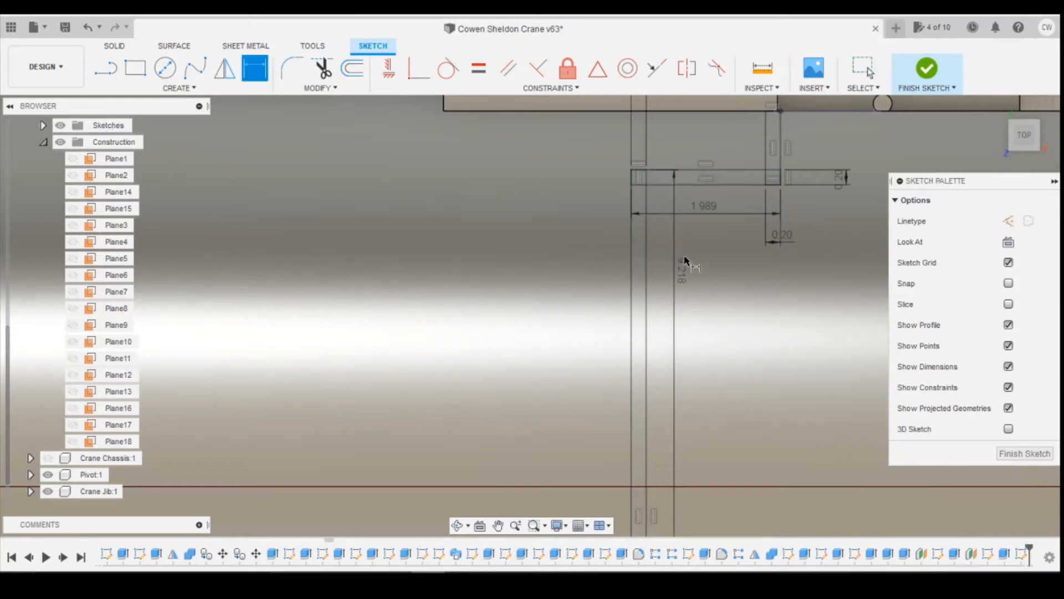
pyautogui.press('Escape')
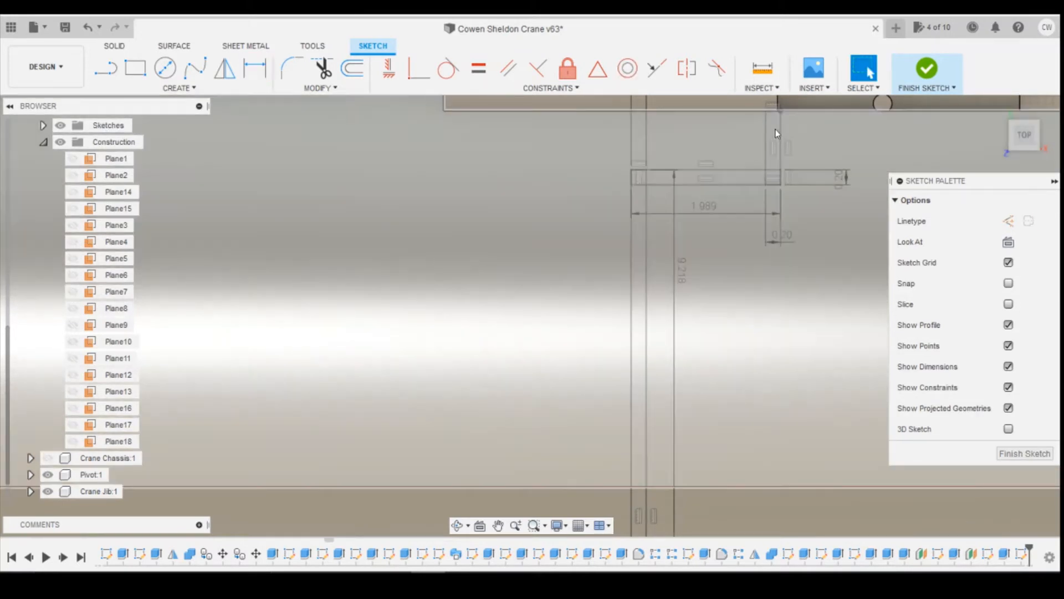
# - Select the five connected sketch profiles that form the stepped 0.2 mm wide strip across the roof
pyautogui.click(775, 128)
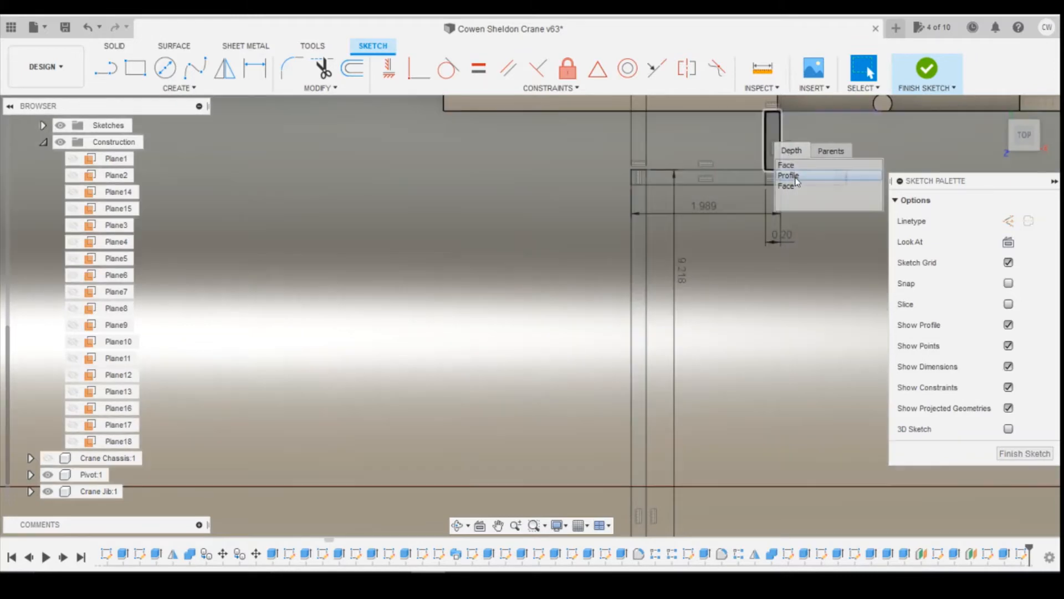
pyautogui.click(794, 174)
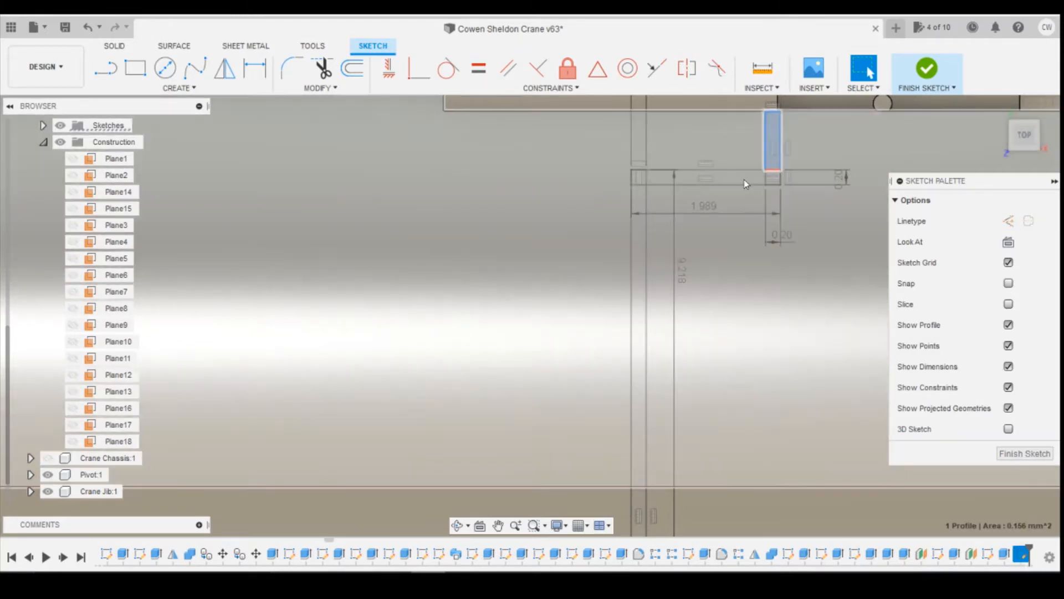
pyautogui.click(745, 184)
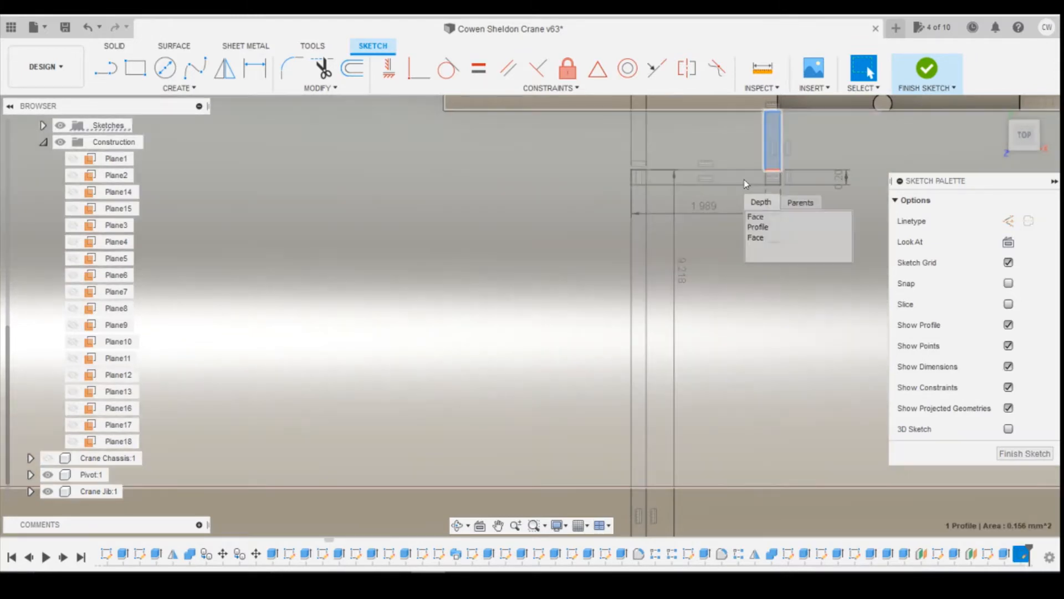
pyautogui.click(765, 227)
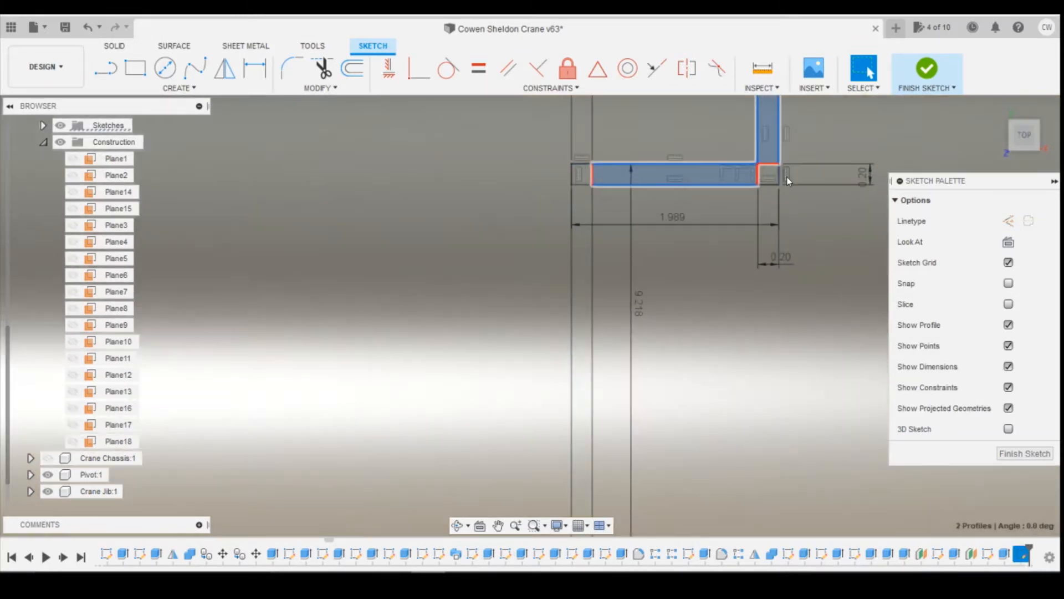
pyautogui.scroll(5, 787, 178)
pyautogui.click(754, 166)
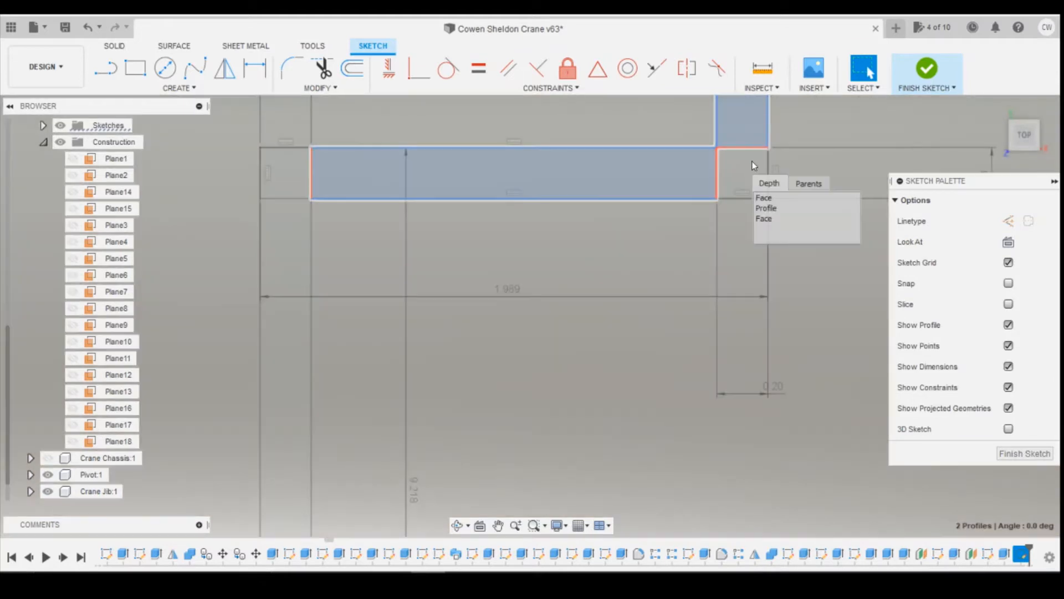
pyautogui.click(767, 208)
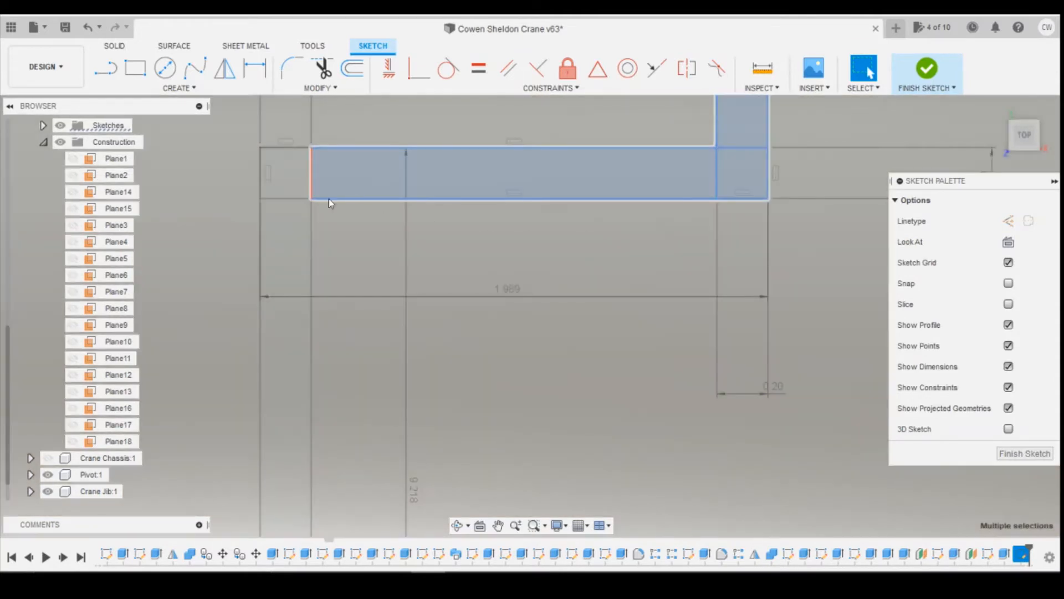
pyautogui.click(293, 184)
pyautogui.click(310, 223)
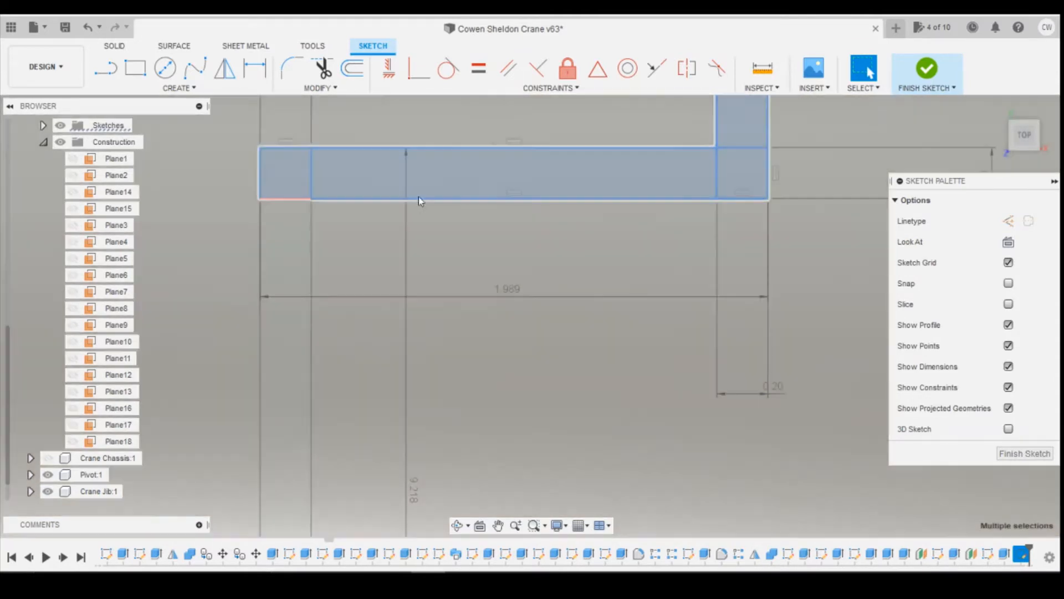
pyautogui.scroll(-3, 488, 161)
pyautogui.scroll(-5, 488, 160)
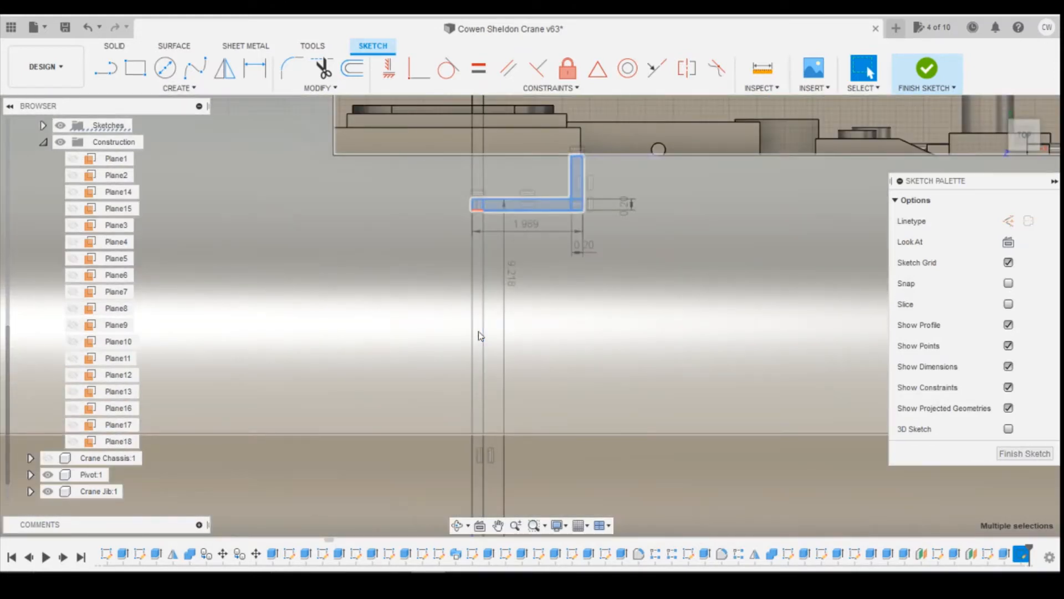
pyautogui.click(481, 336)
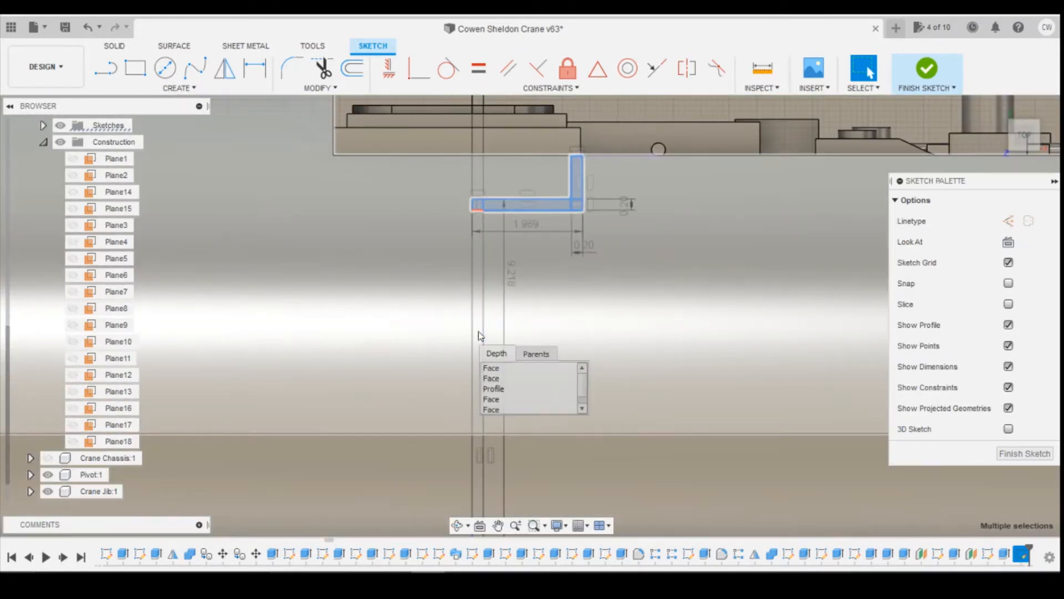
pyautogui.click(493, 372)
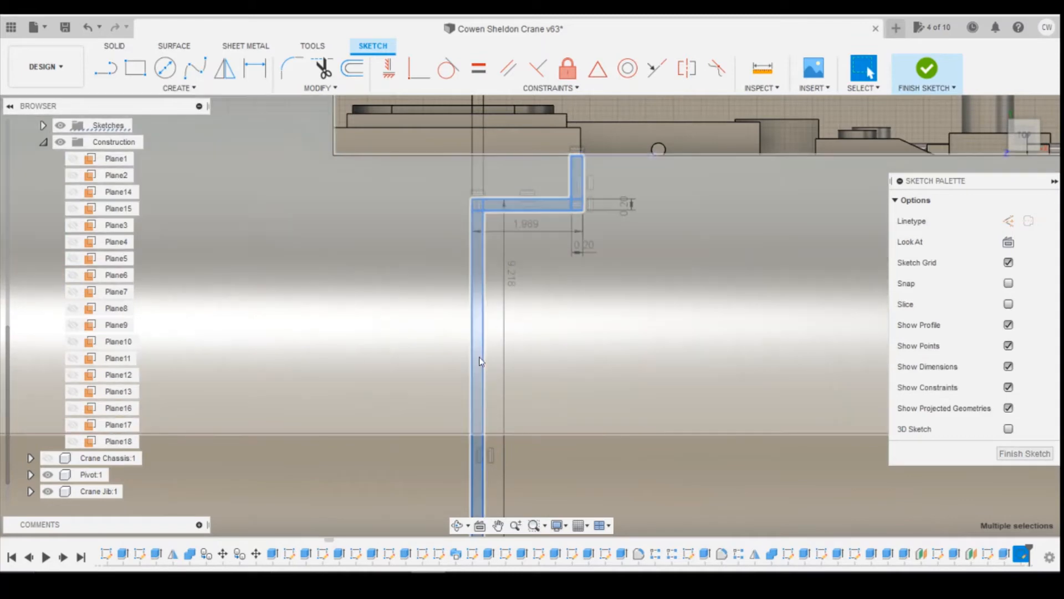
# - Try to extrude the selected strip profiles as a 0.2 mm cut starting from the curved roof face
pyautogui.rightClick(480, 359)
pyautogui.click(455, 413)
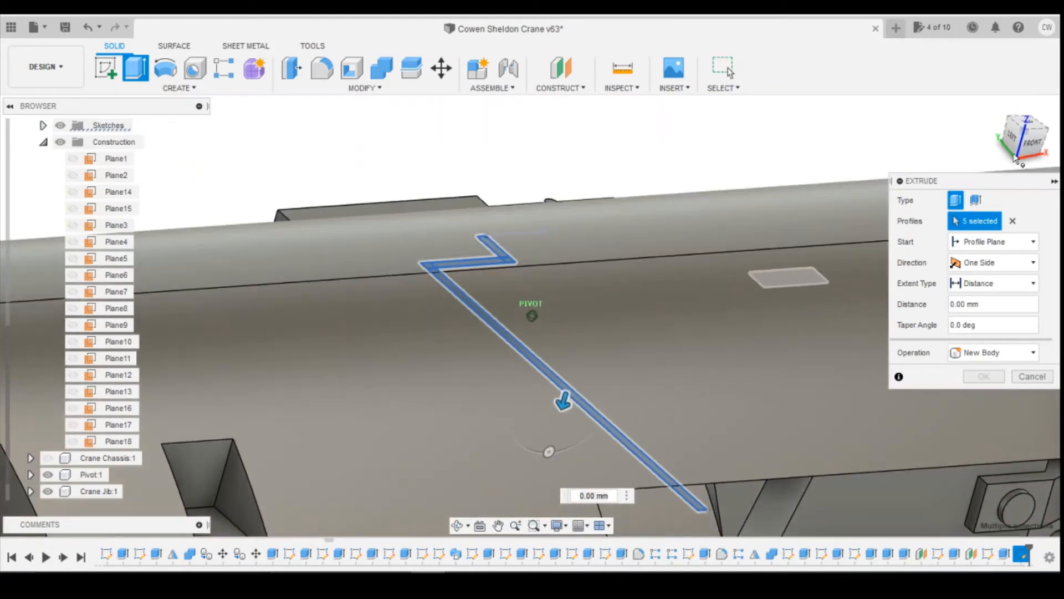
pyautogui.click(976, 242)
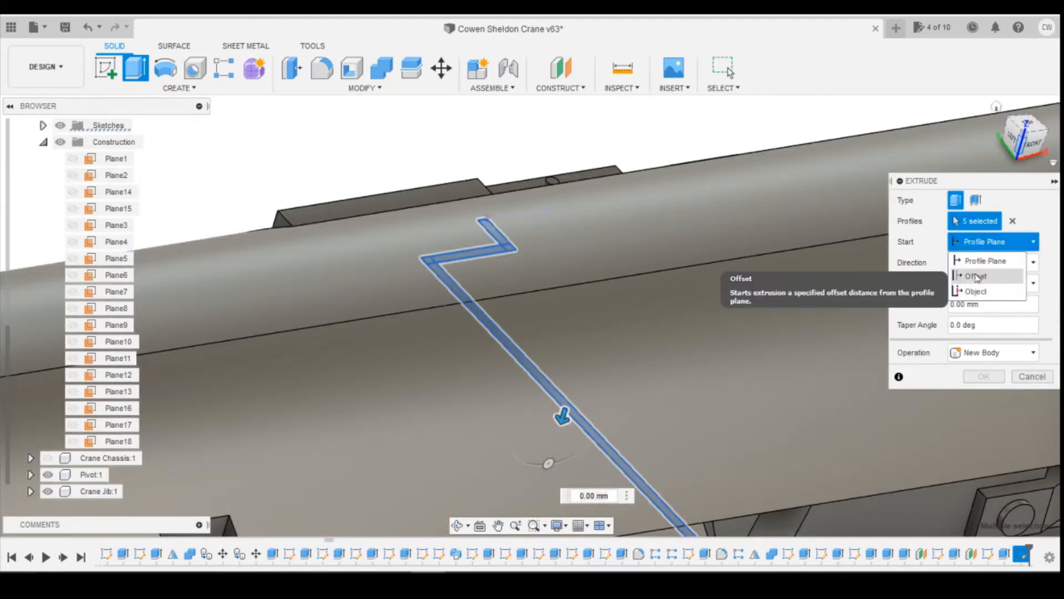
pyautogui.click(966, 303)
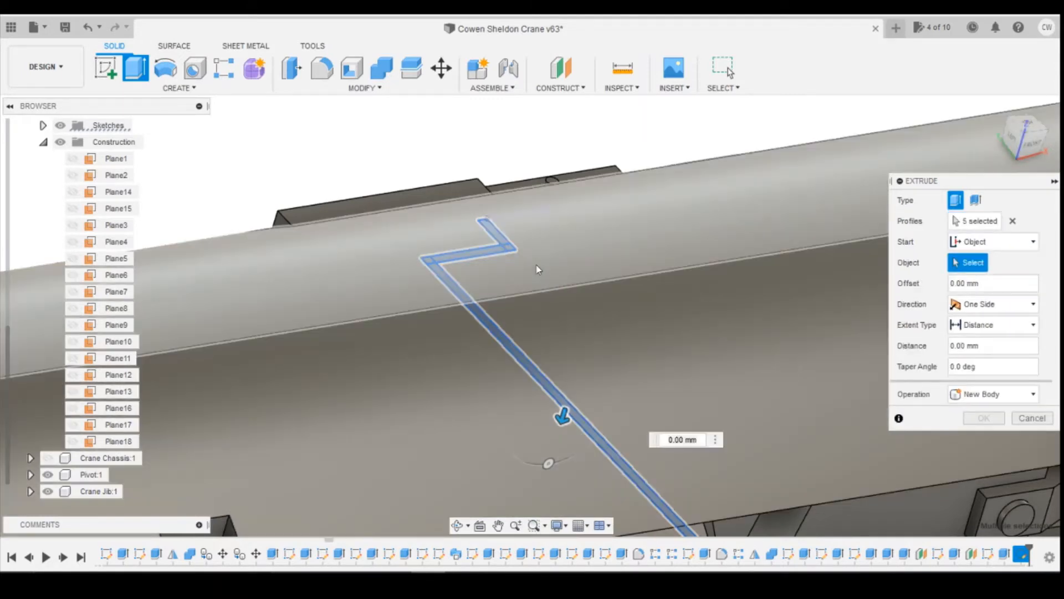
pyautogui.click(538, 269)
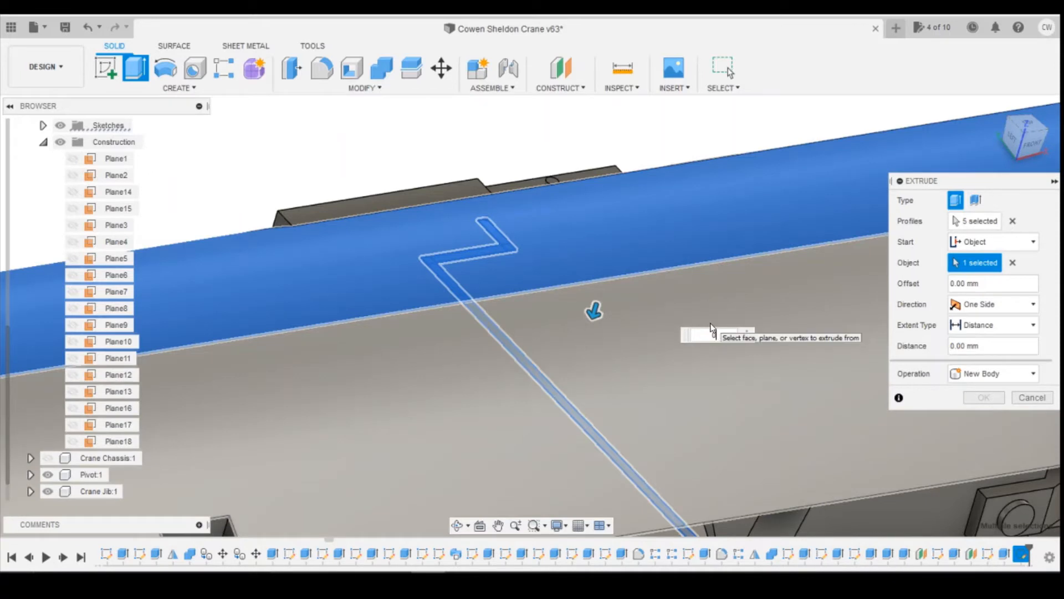
pyautogui.write('0.2')
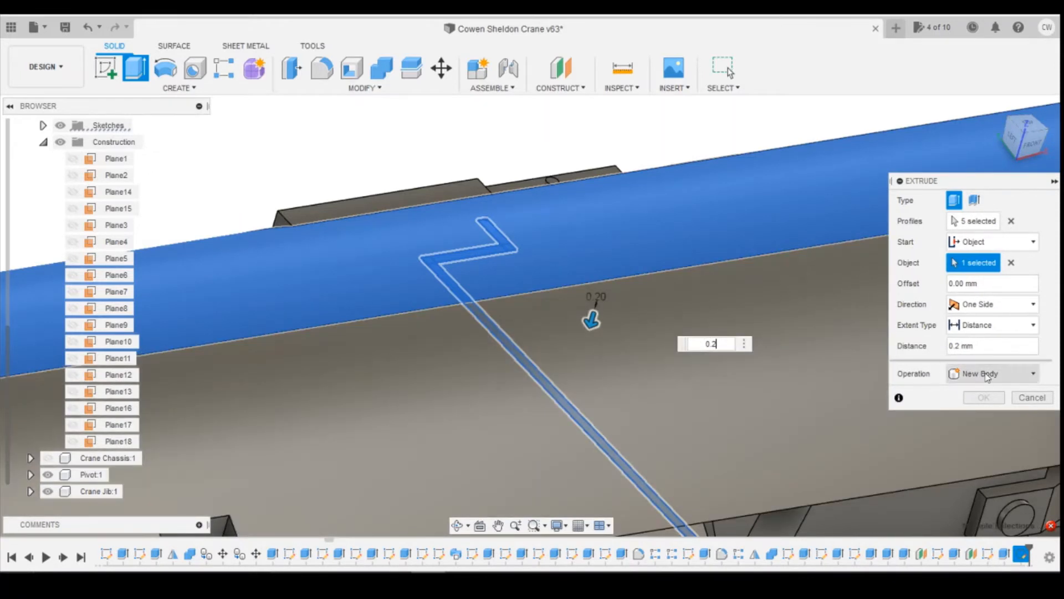
pyautogui.click(992, 374)
pyautogui.click(984, 407)
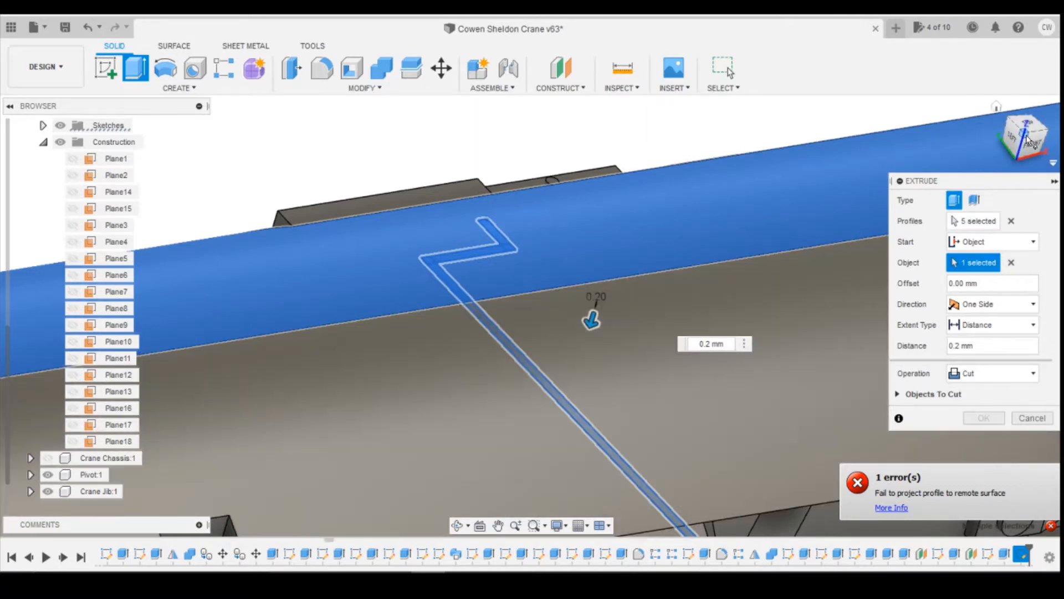
pyautogui.moveTo(1030, 142)
pyautogui.mouseDown()
pyautogui.moveTo(994, 132)
pyautogui.moveTo(998, 123)
pyautogui.moveTo(998, 133)
pyautogui.mouseUp()
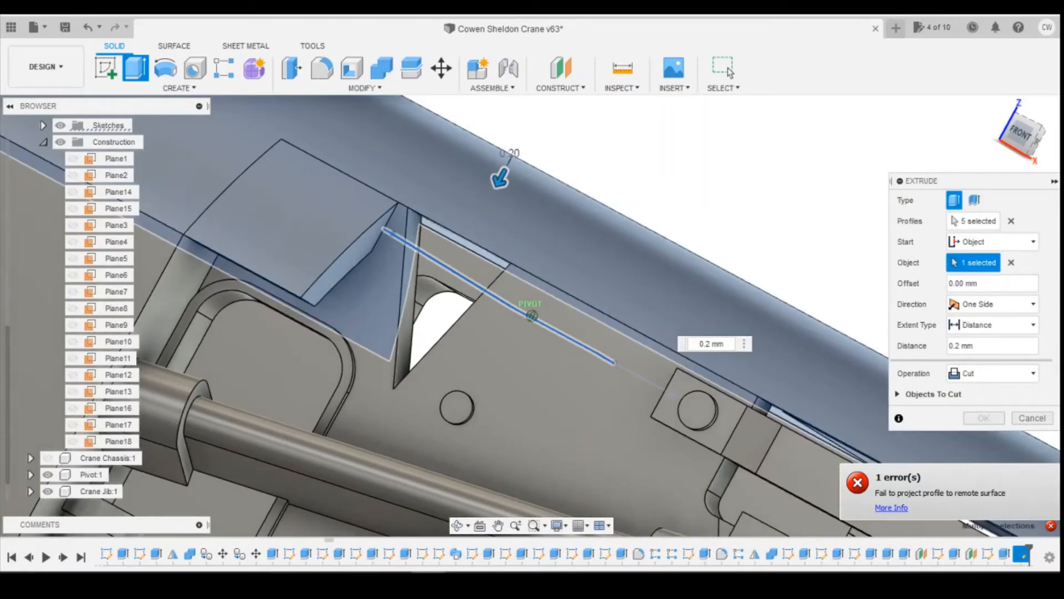
pyautogui.click(1032, 417)
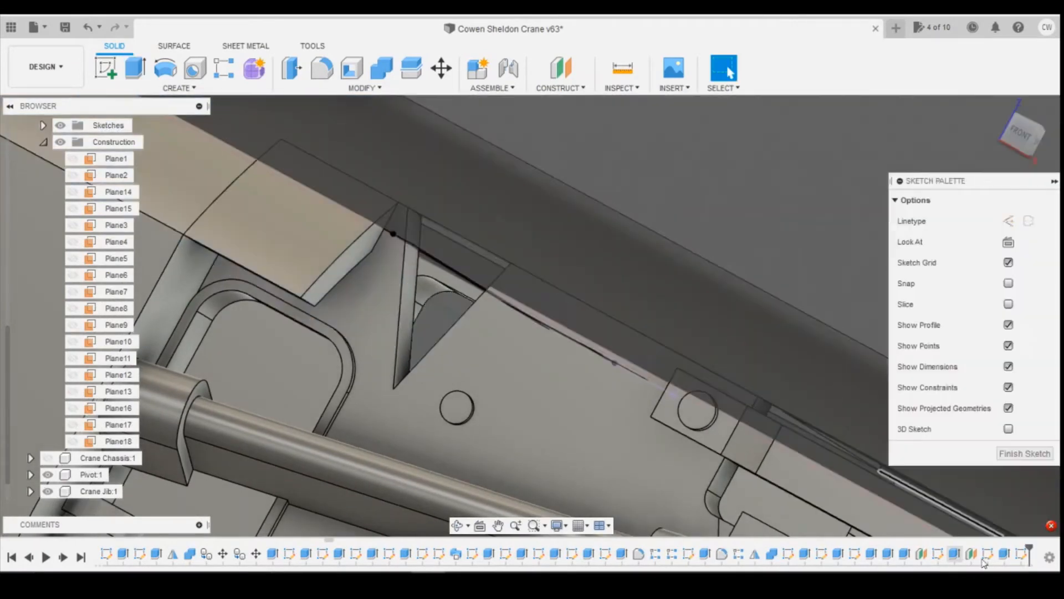
# - Finish the roof strip sketch
pyautogui.scroll(-3, 740, 333)
pyautogui.click(1022, 137)
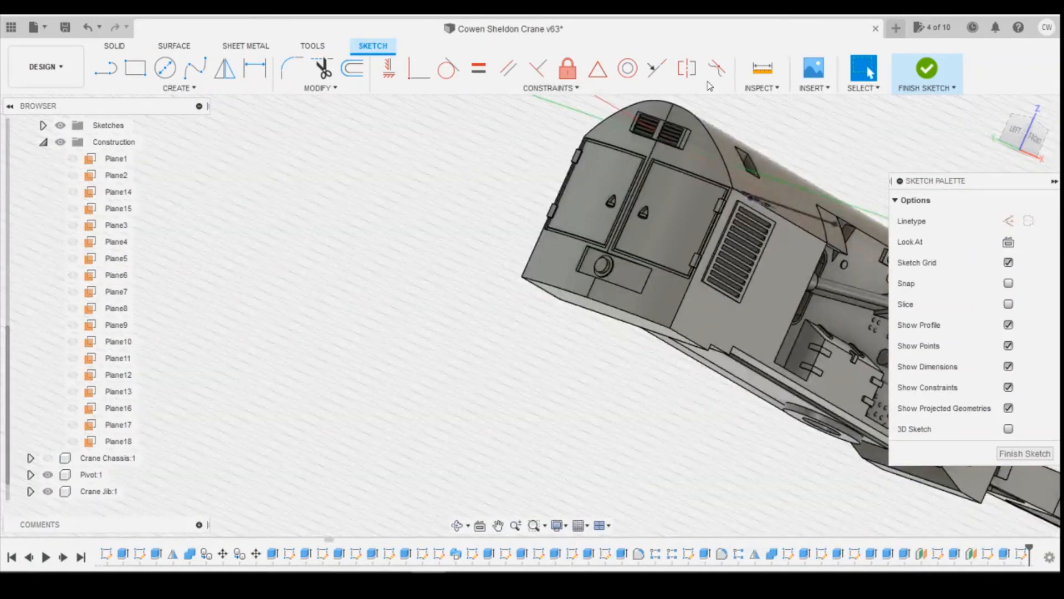
pyautogui.click(927, 72)
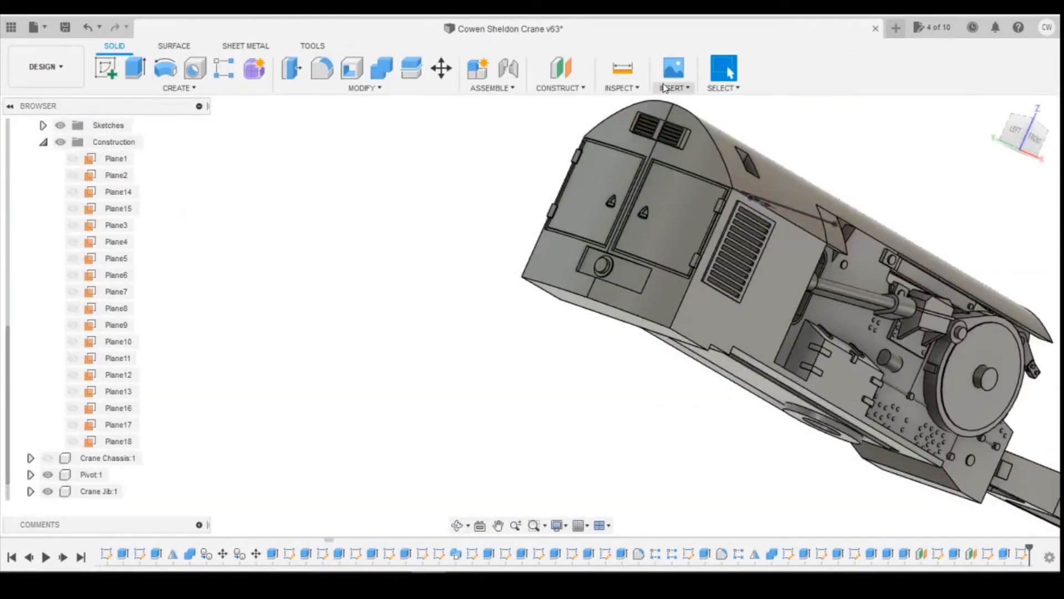
# - Construct a plane offset upward from the crane body's underside face to just below the top of the roof
pyautogui.click(559, 67)
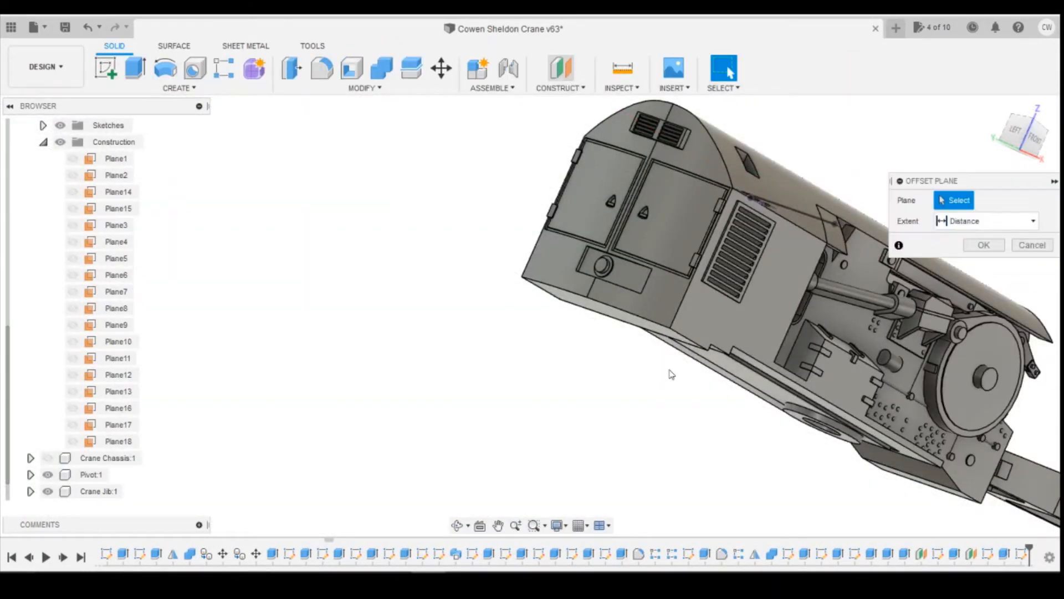
pyautogui.click(632, 330)
pyautogui.scroll(-2, 753, 288)
pyautogui.click(1037, 139)
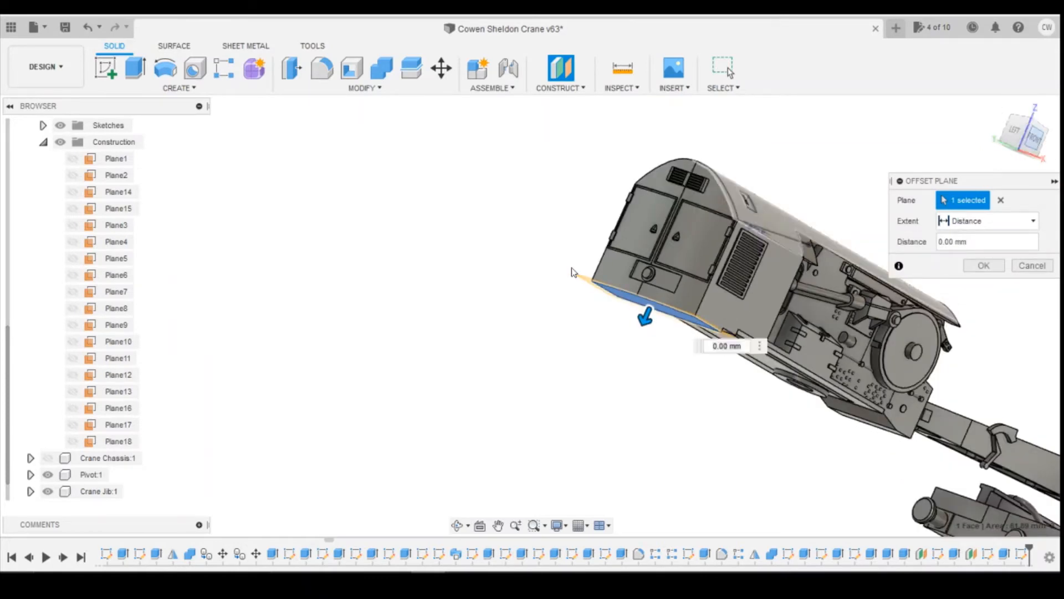
pyautogui.moveTo(519, 286); pyautogui.dragTo(518, 94)
pyautogui.scroll(4, 606, 197)
pyautogui.scroll(-5, 687, 400)
pyautogui.scroll(5, 585, 146)
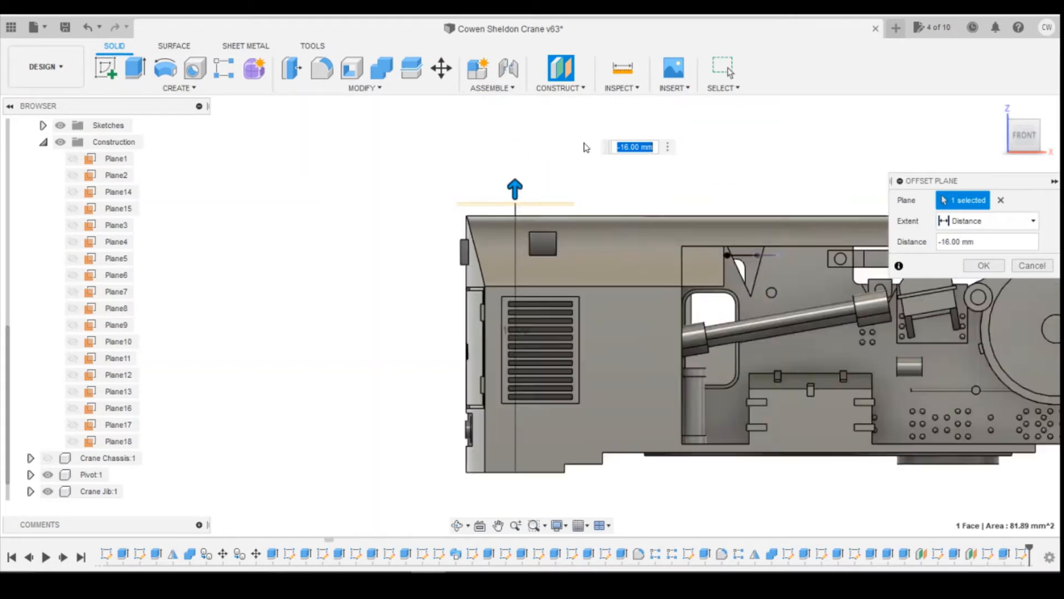
pyautogui.moveTo(501, 209)
pyautogui.mouseDown()
pyautogui.moveTo(500, 241)
pyautogui.moveTo(499, 226)
pyautogui.mouseUp()
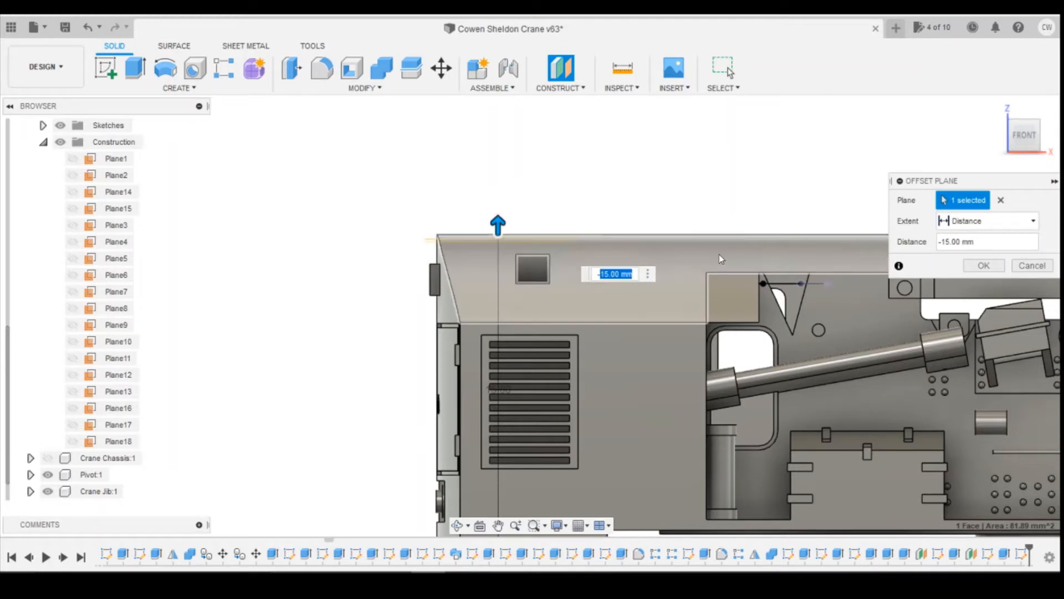
pyautogui.write('-14.')
pyautogui.press('Return')
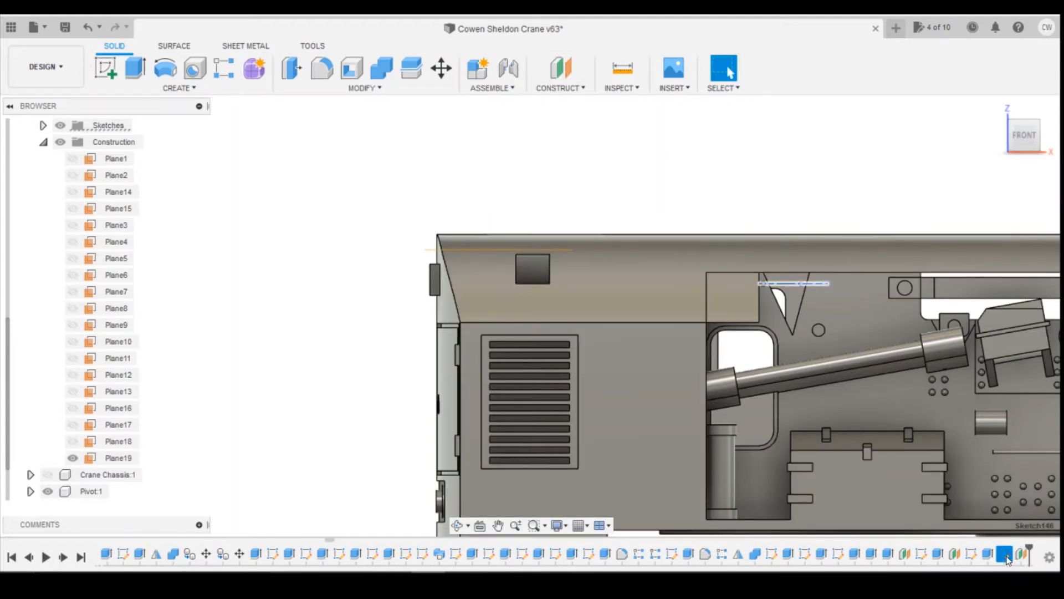
# - Try to redefine the strip sketch's plane, and try to move the new offset plane ahead of that sketch in the timeline
pyautogui.rightClick(1006, 556)
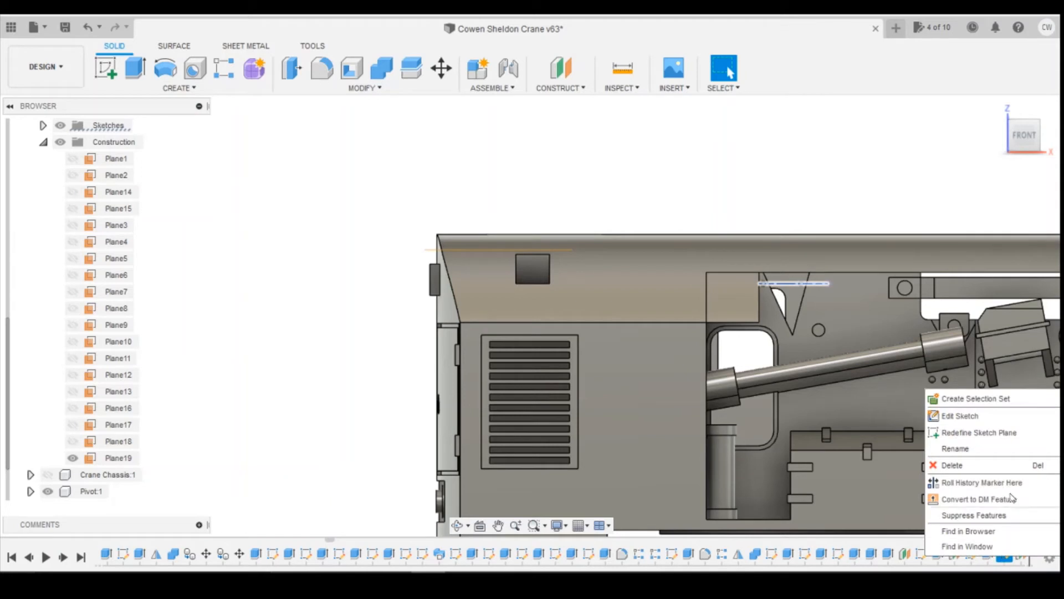
pyautogui.click(979, 432)
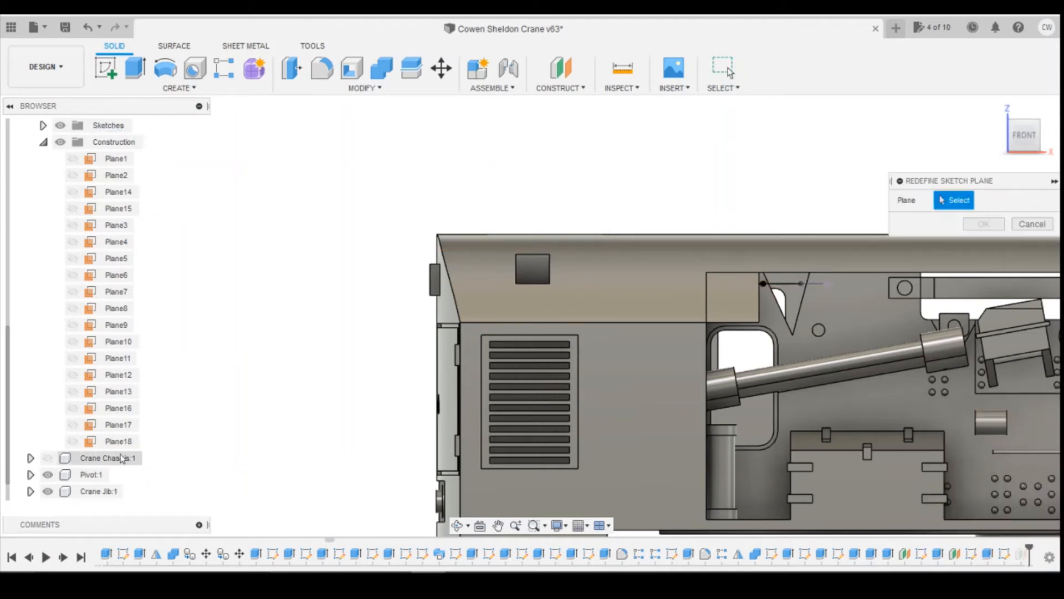
pyautogui.click(1033, 225)
pyautogui.click(1022, 556)
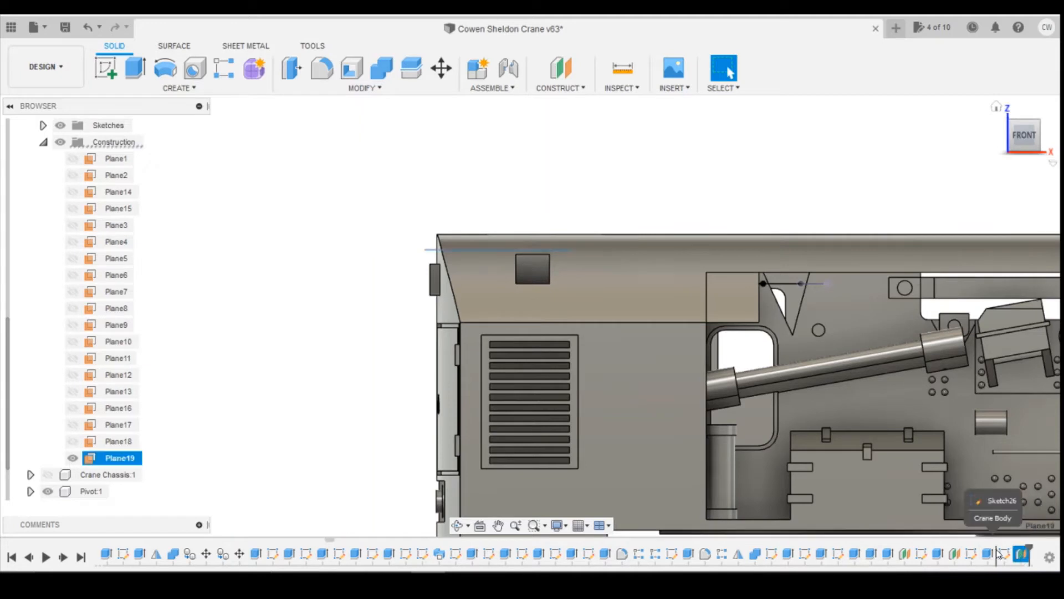
pyautogui.moveTo(1022, 556); pyautogui.dragTo(1002, 560)
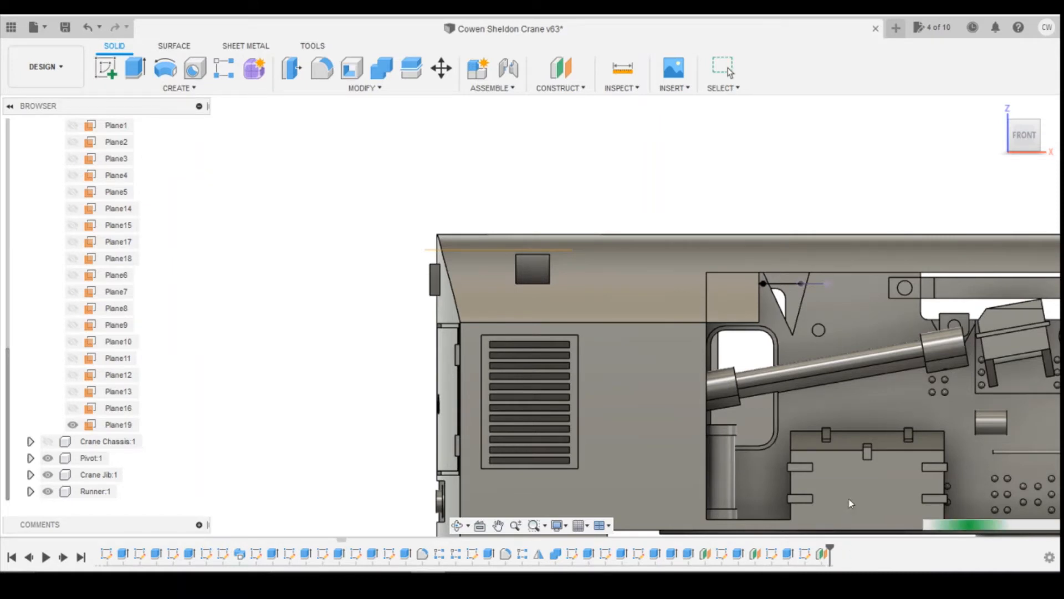
# - Delete the newly created offset plane from the timeline
pyautogui.rightClick(825, 554)
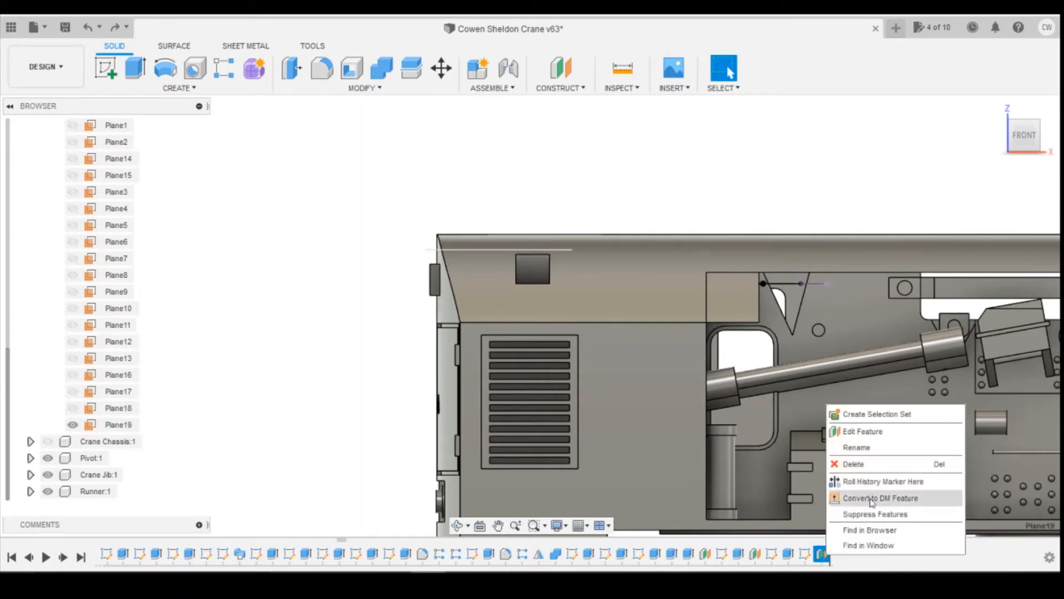
pyautogui.click(889, 471)
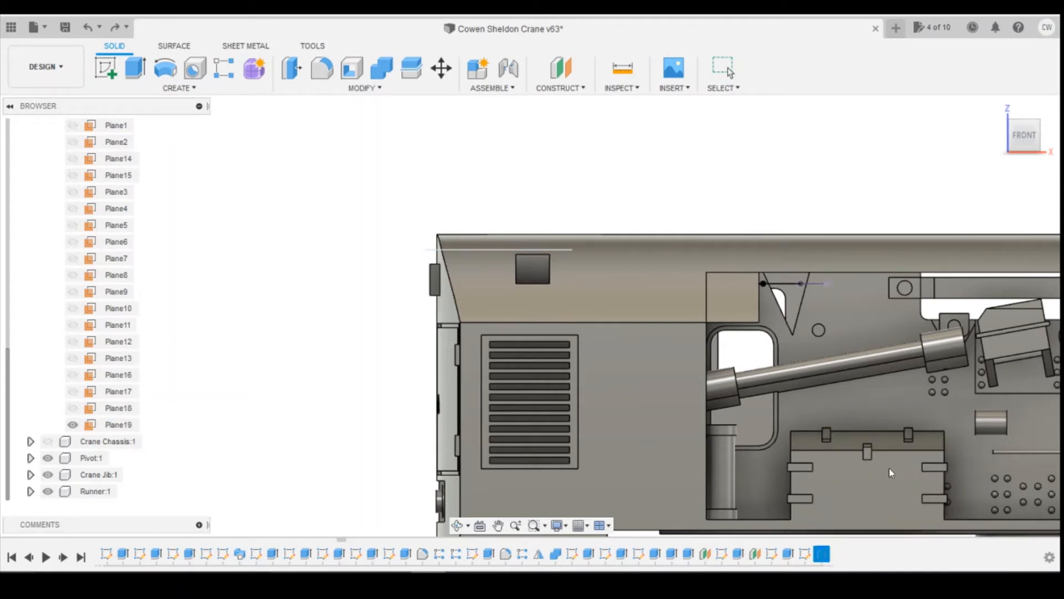
pyautogui.click(1024, 148)
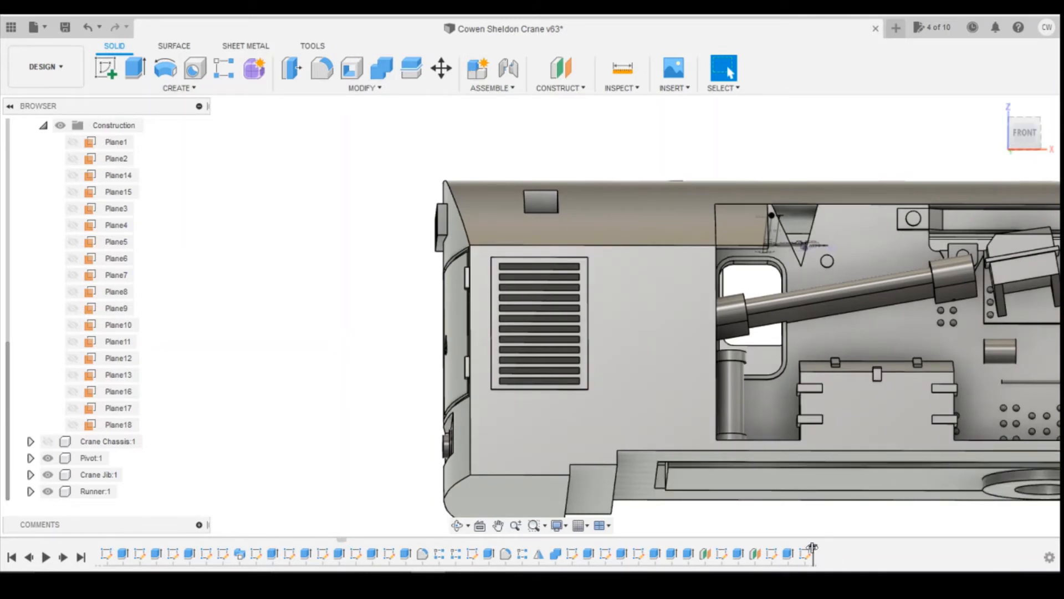
# - Roll the timeline back before the roof strip sketch and construct a plane offset -14.5 mm from the crane body's underside face
pyautogui.moveTo(812, 547); pyautogui.dragTo(795, 547)
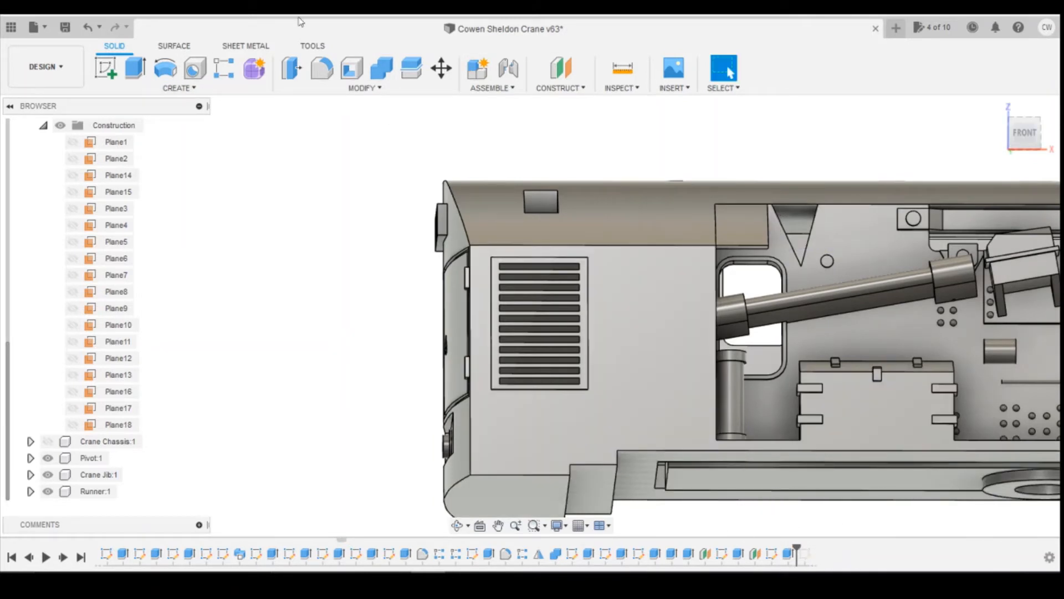
pyautogui.click(530, 495)
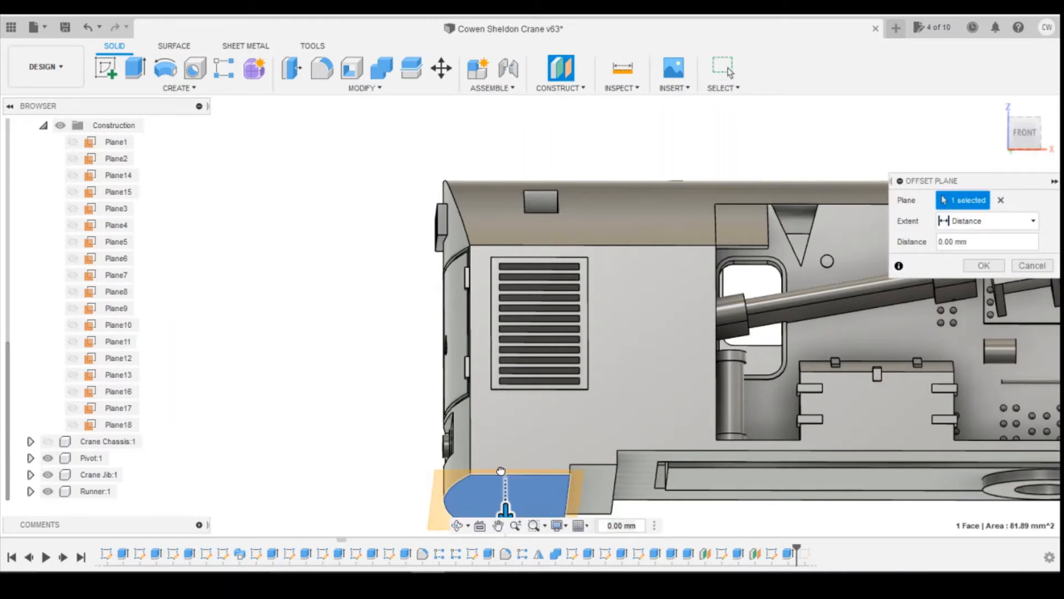
pyautogui.moveTo(505, 509); pyautogui.dragTo(504, 236)
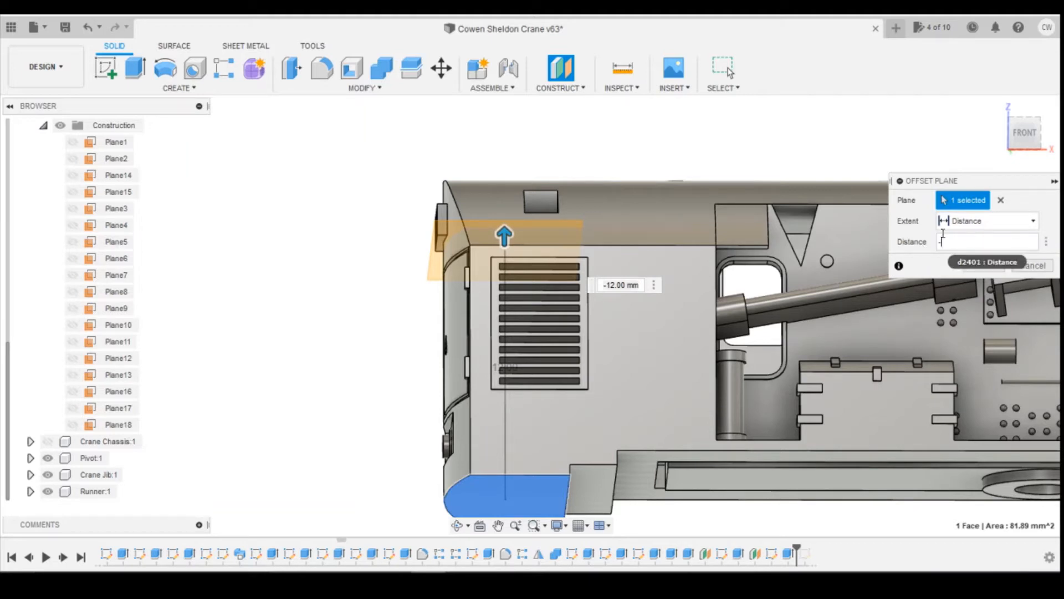
pyautogui.write('-14.5')
pyautogui.press('Return')
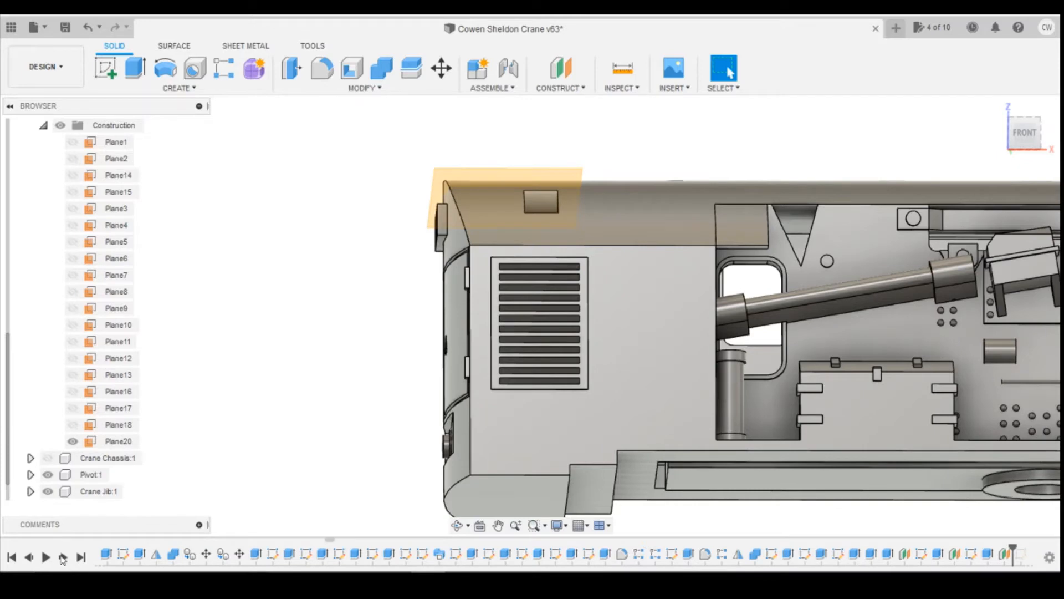
# - Roll the timeline forward past the roof strip sketch and redefine its sketch plane to Plane20
pyautogui.click(62, 558)
pyautogui.scroll(3, 945, 358)
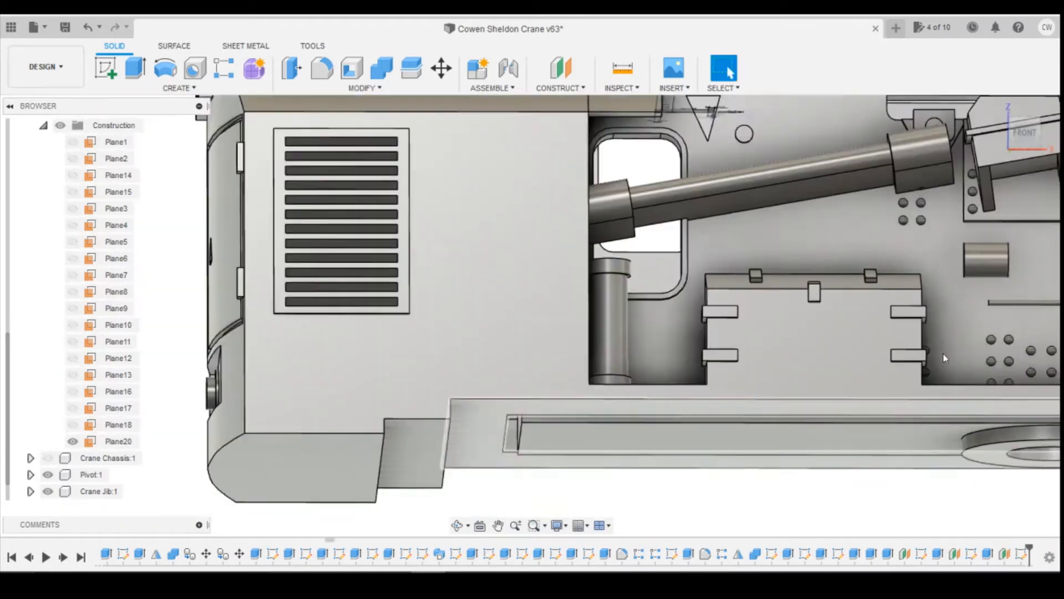
pyautogui.scroll(-2, 946, 359)
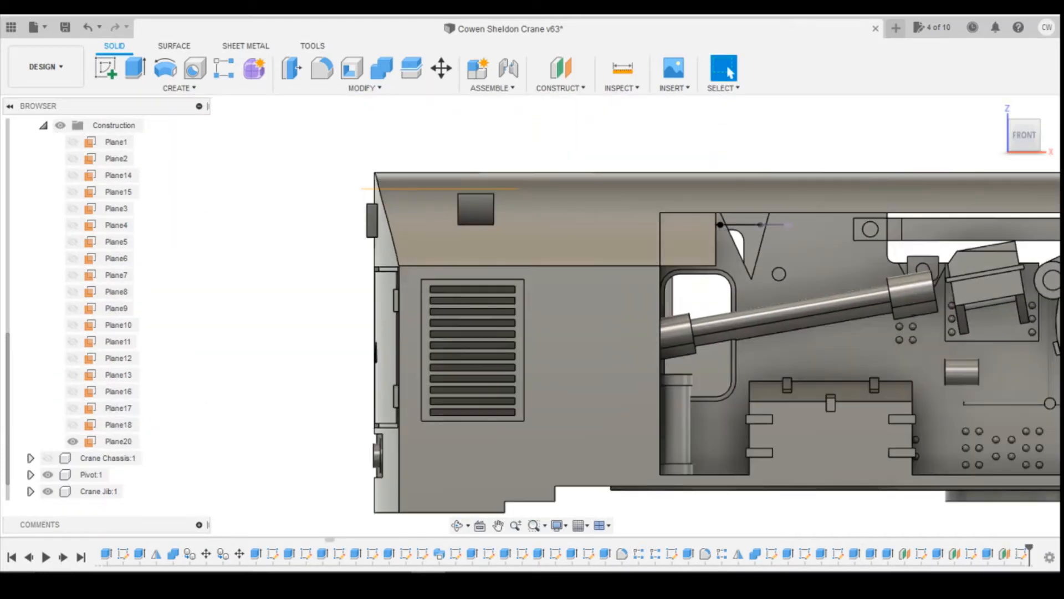
pyautogui.rightClick(1022, 560)
pyautogui.click(987, 438)
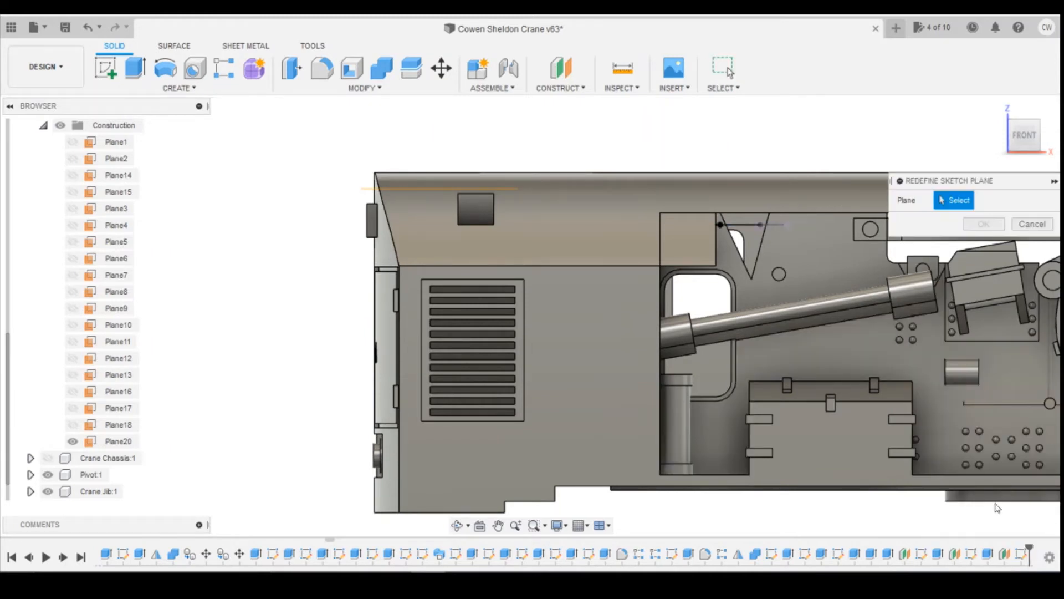
pyautogui.click(121, 443)
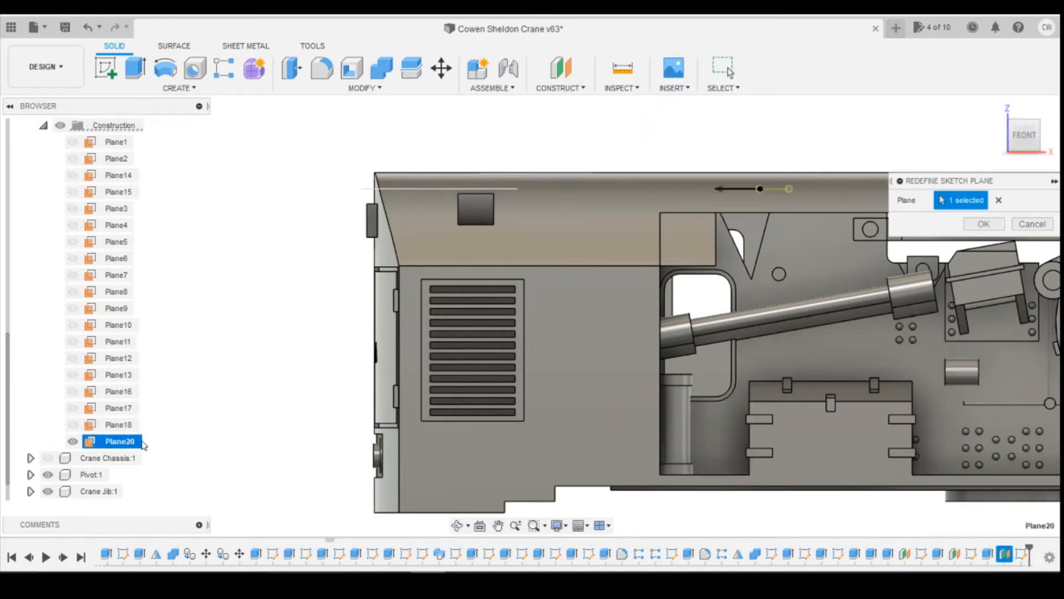
pyautogui.click(984, 224)
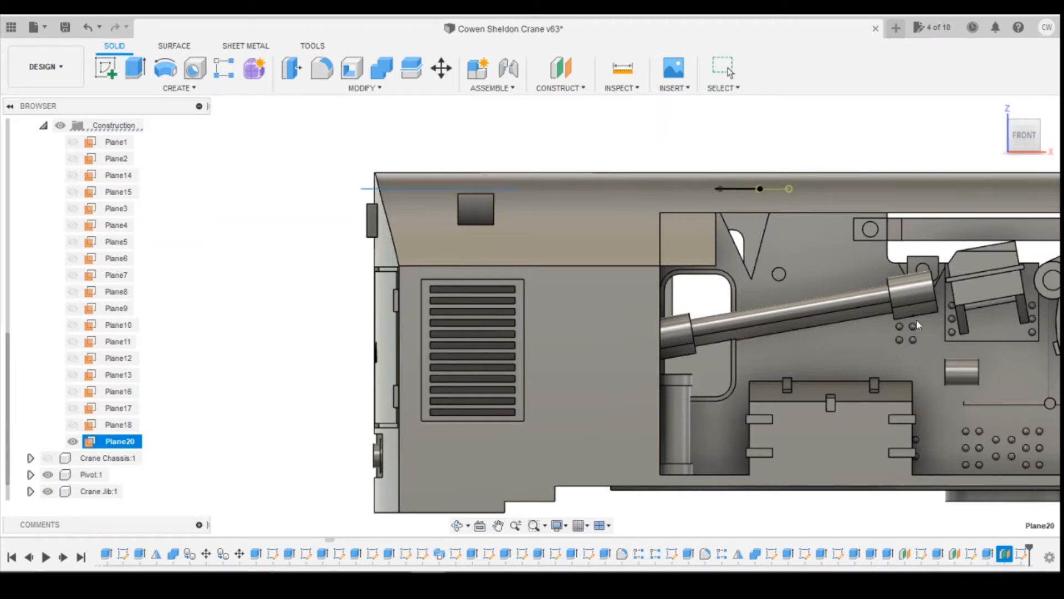
# - Open the roof strip sketch for editing and start extruding the five connected profiles that form the stepped strip
pyautogui.click(1016, 143)
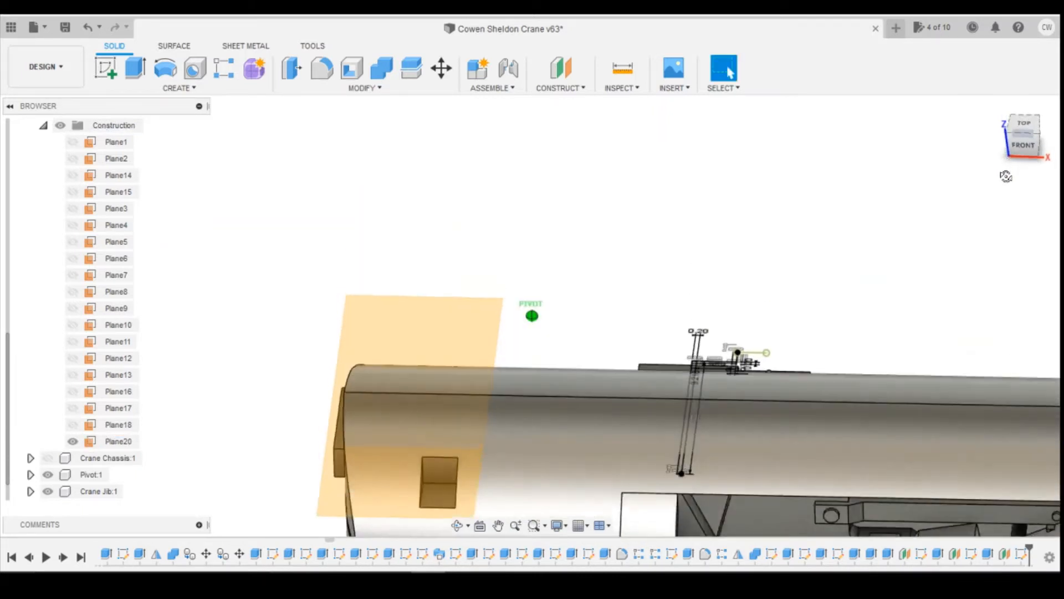
pyautogui.moveTo(1027, 135)
pyautogui.mouseDown()
pyautogui.moveTo(1028, 119)
pyautogui.moveTo(989, 119)
pyautogui.moveTo(1024, 121)
pyautogui.moveTo(1031, 134)
pyautogui.mouseUp()
pyautogui.scroll(-1, 1058, 147)
pyautogui.scroll(-2, 1040, 262)
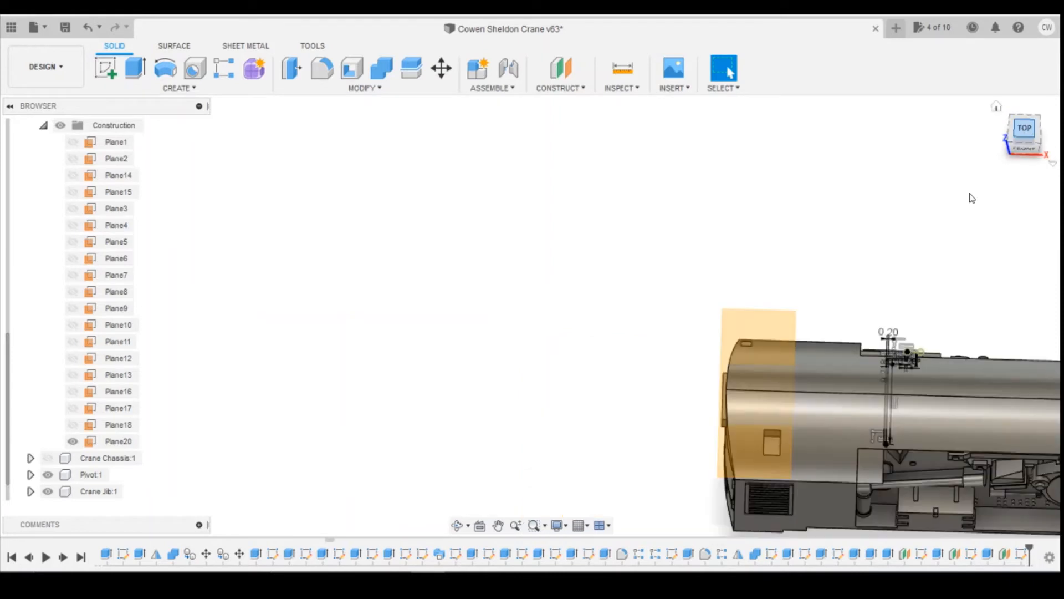
pyautogui.click(1025, 128)
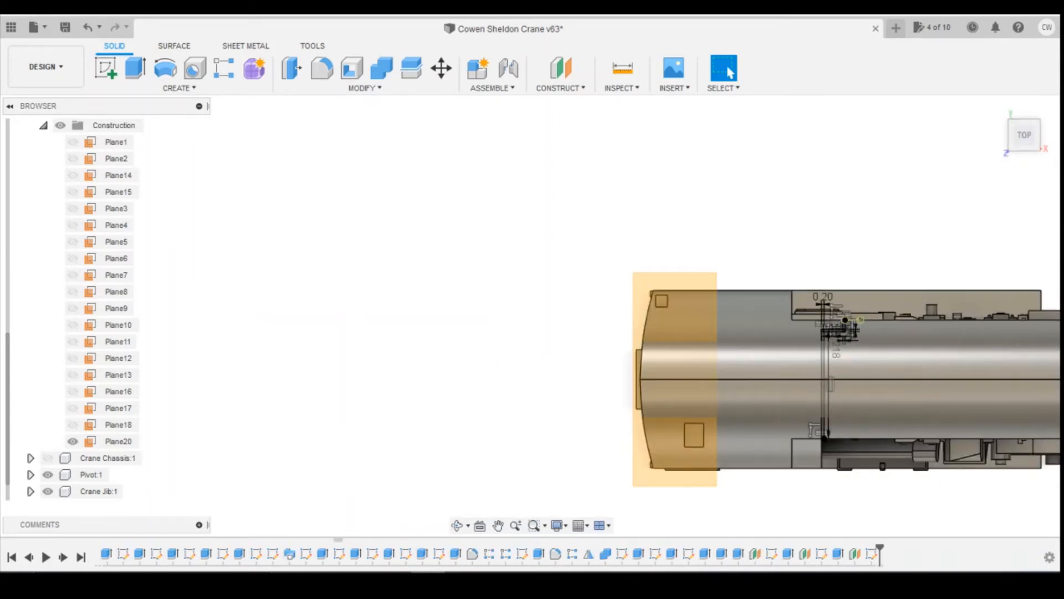
pyautogui.scroll(-3, 907, 559)
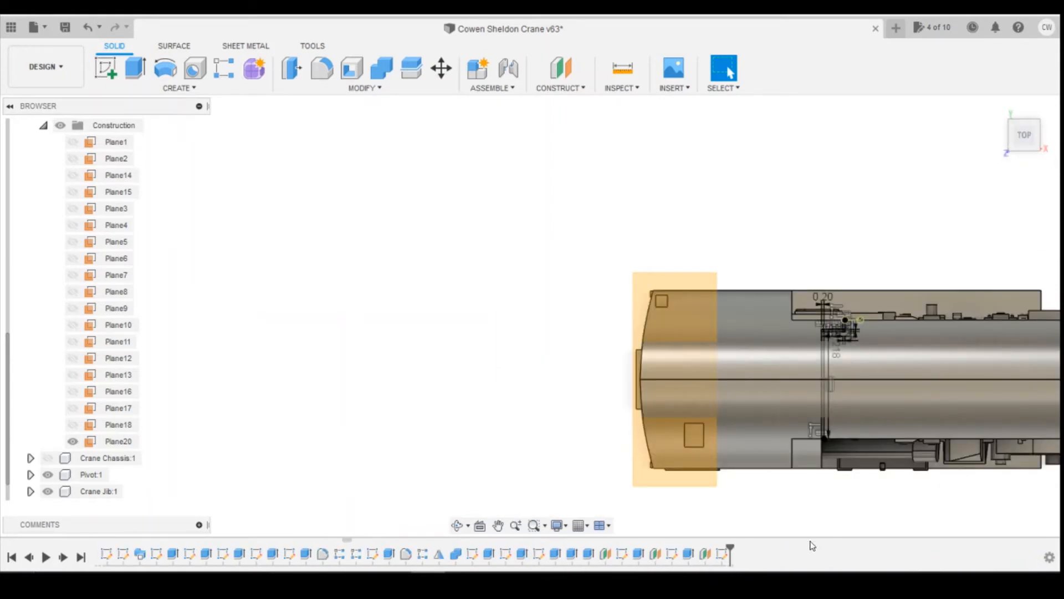
pyautogui.rightClick(723, 554)
pyautogui.click(786, 413)
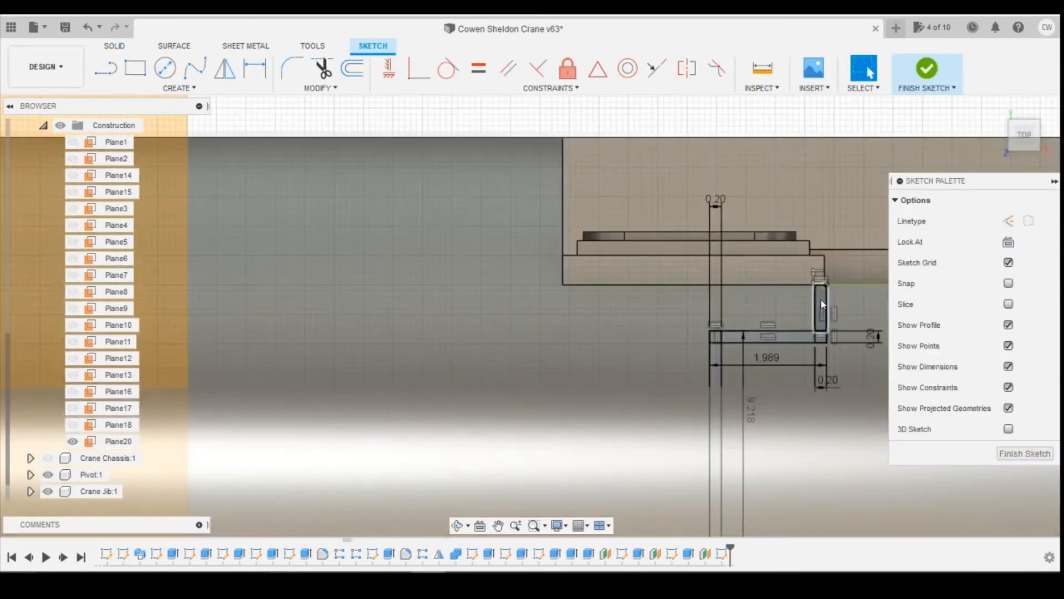
pyautogui.click(821, 300)
pyautogui.scroll(4, 823, 343)
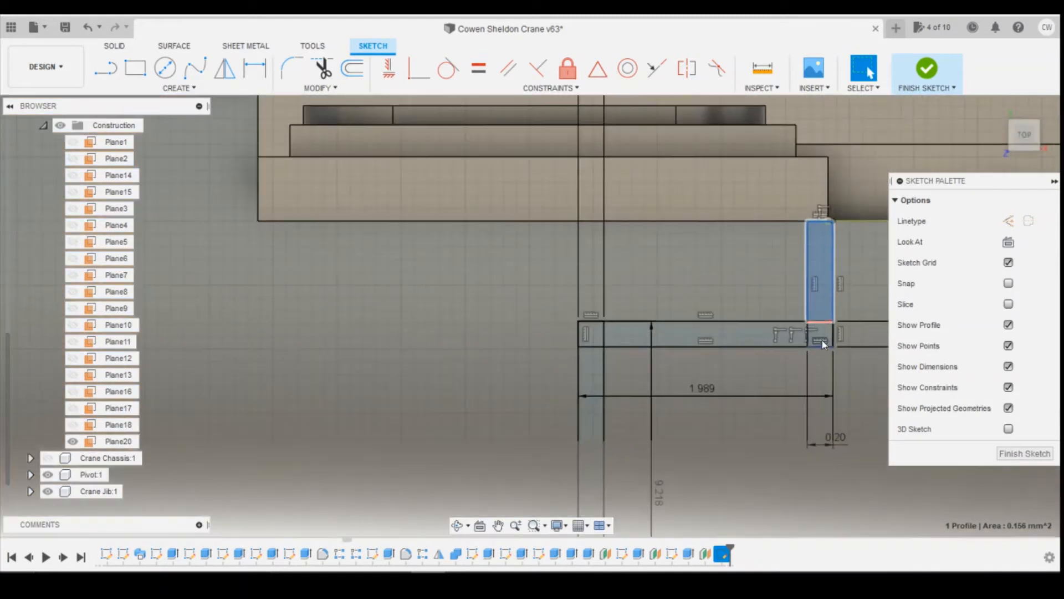
pyautogui.keyDown('shift'); pyautogui.click(629, 344); pyautogui.keyUp('shift')
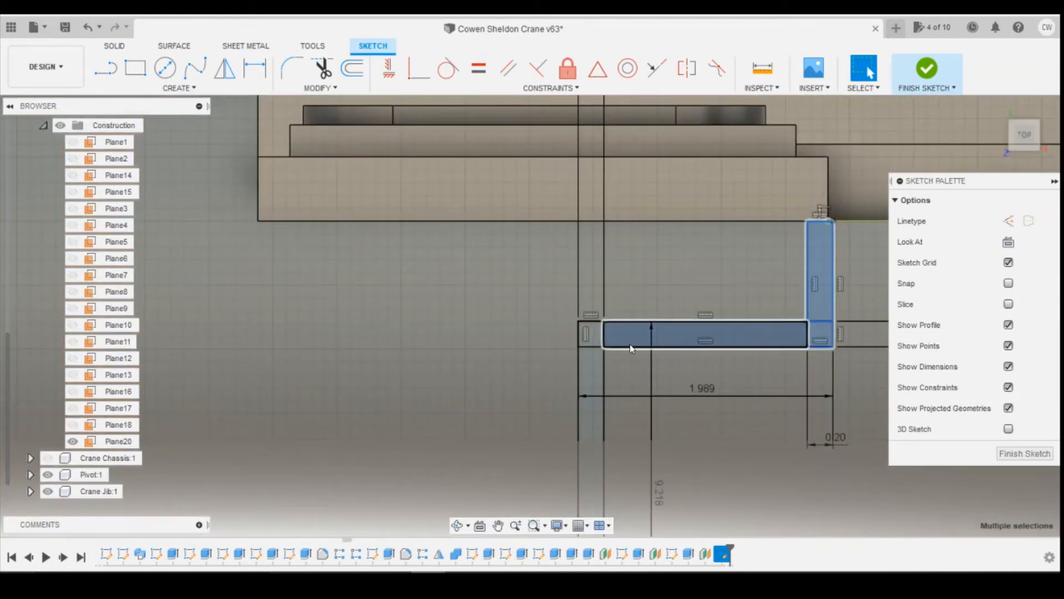
pyautogui.keyDown('shift'); pyautogui.click(600, 340); pyautogui.keyUp('shift')
pyautogui.keyDown('shift'); pyautogui.click(599, 372); pyautogui.keyUp('shift')
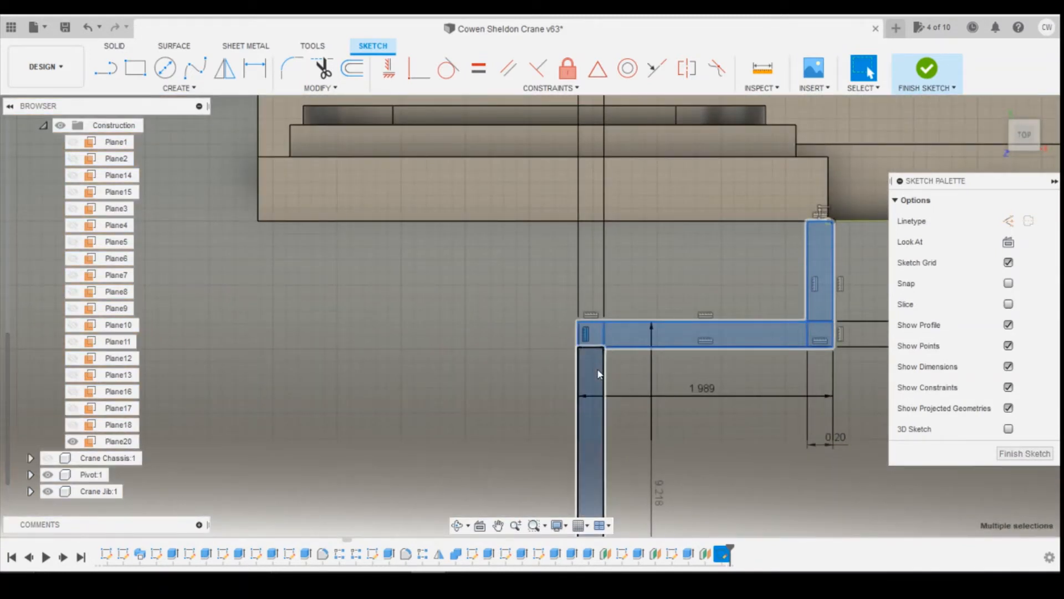
pyautogui.rightClick(599, 373)
pyautogui.click(590, 438)
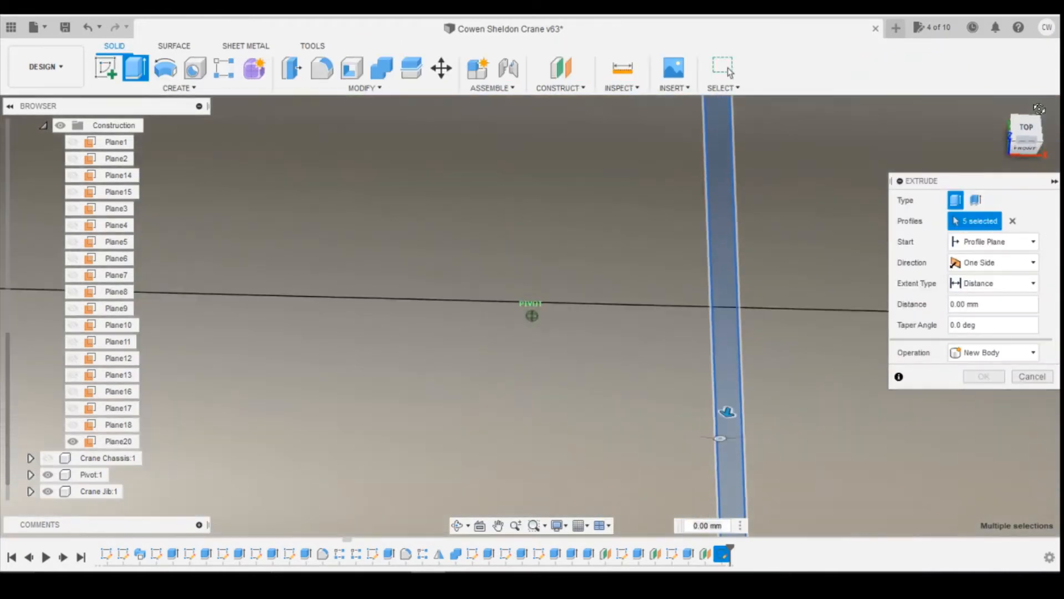
# - Try to cut the strip profiles with a 0.3 mm extrusion that starts from the curved roof face
pyautogui.scroll(-5, 871, 380)
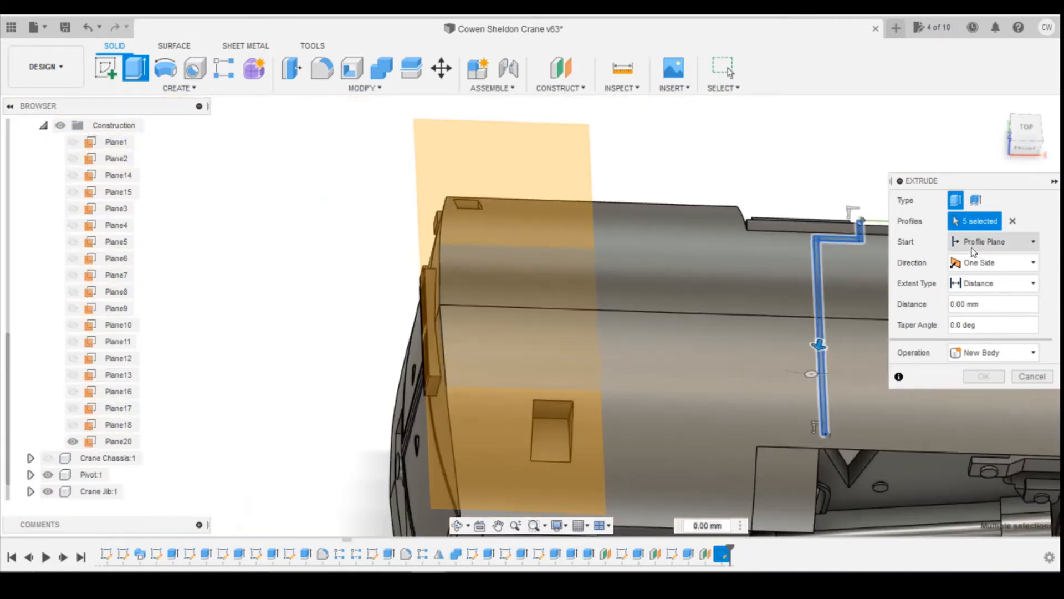
pyautogui.click(992, 242)
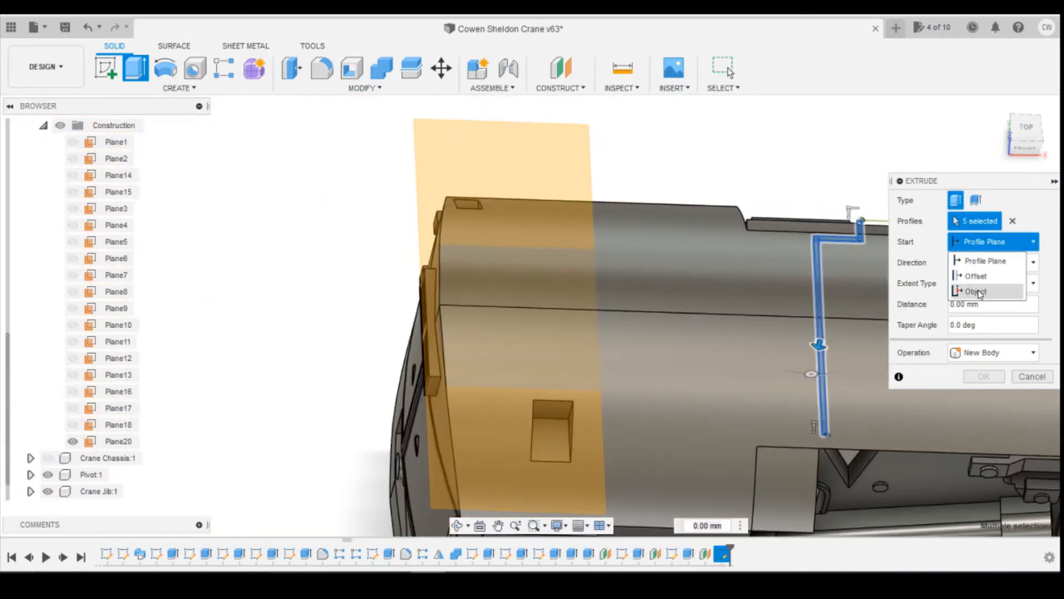
pyautogui.click(979, 295)
pyautogui.click(851, 291)
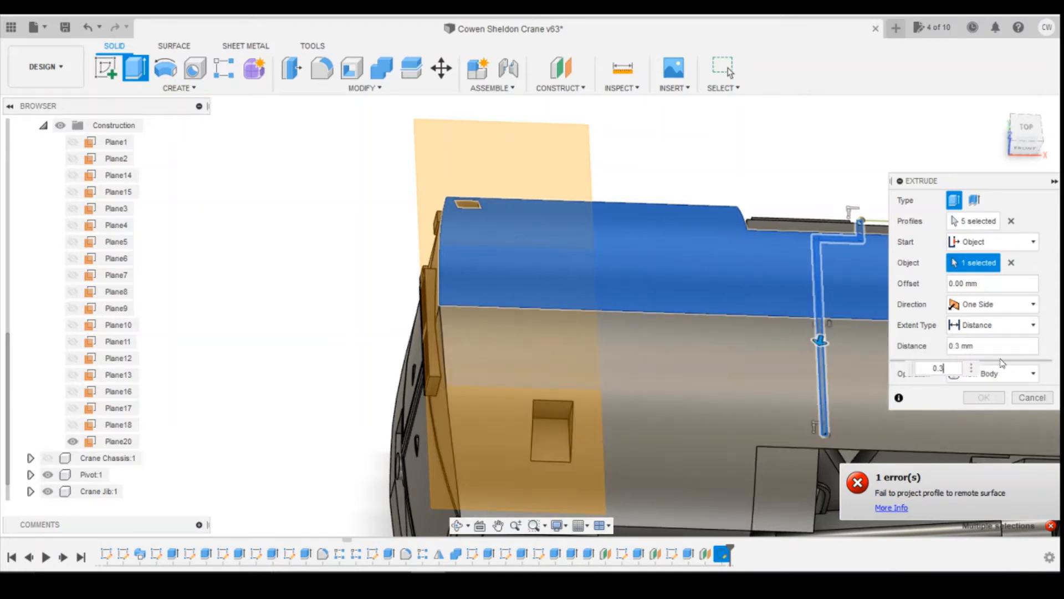
pyautogui.click(1030, 373)
pyautogui.click(991, 407)
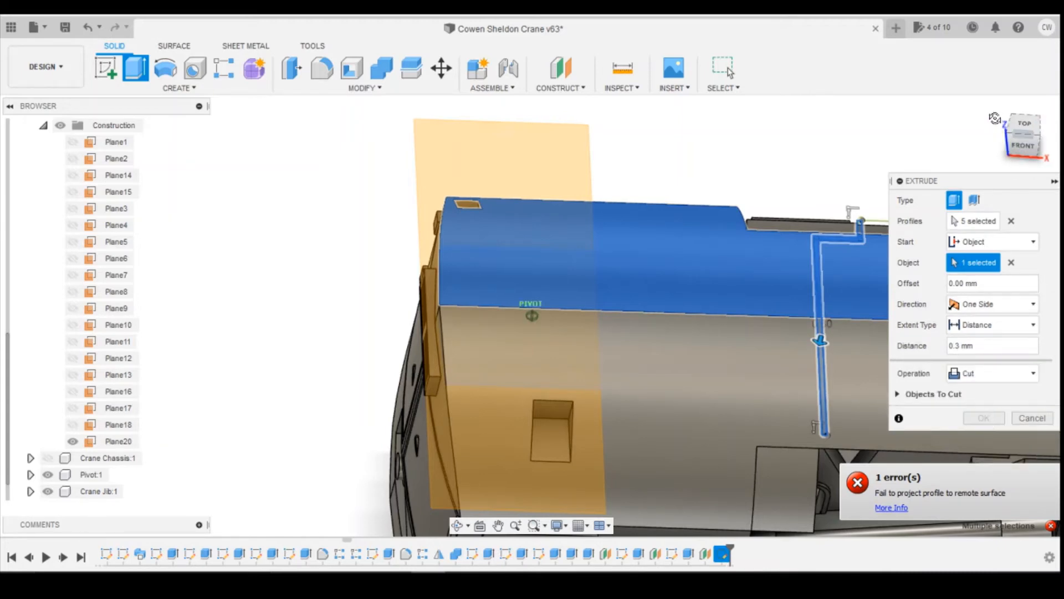
pyautogui.moveTo(995, 118)
pyautogui.mouseDown()
pyautogui.moveTo(1006, 105)
pyautogui.moveTo(965, 138)
pyautogui.mouseUp()
pyautogui.click(1029, 143)
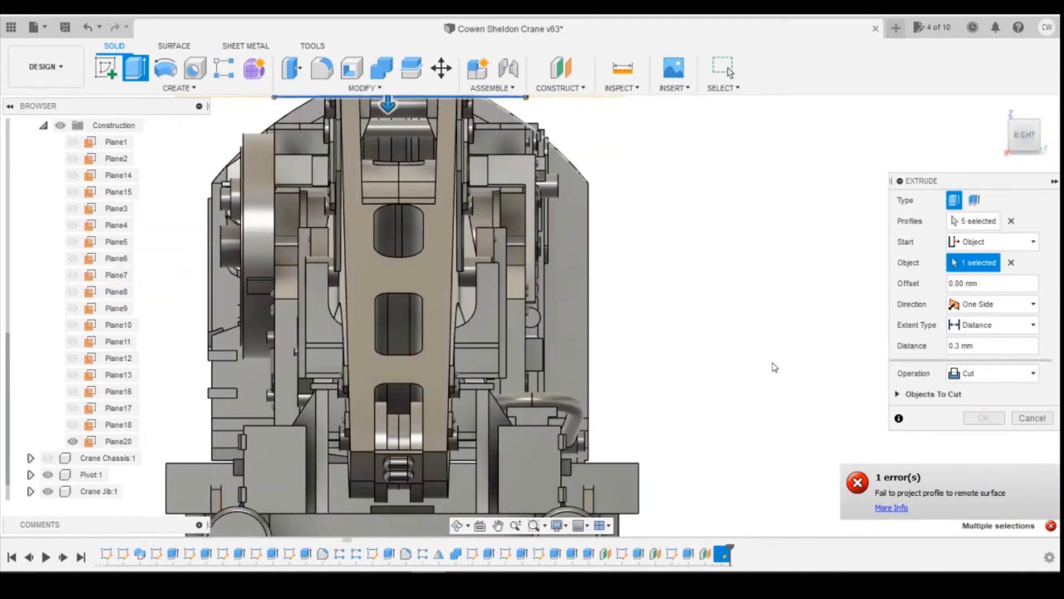
pyautogui.scroll(2, 604, 242)
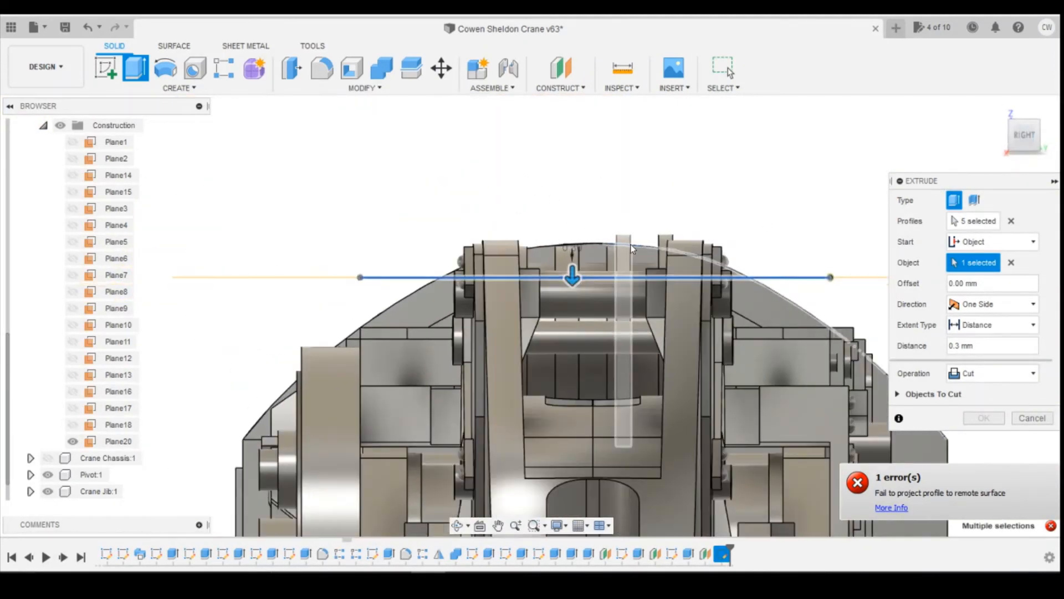
pyautogui.moveTo(1000, 127)
pyautogui.mouseDown()
pyautogui.moveTo(1021, 144)
pyautogui.moveTo(1023, 132)
pyautogui.moveTo(1013, 143)
pyautogui.mouseUp()
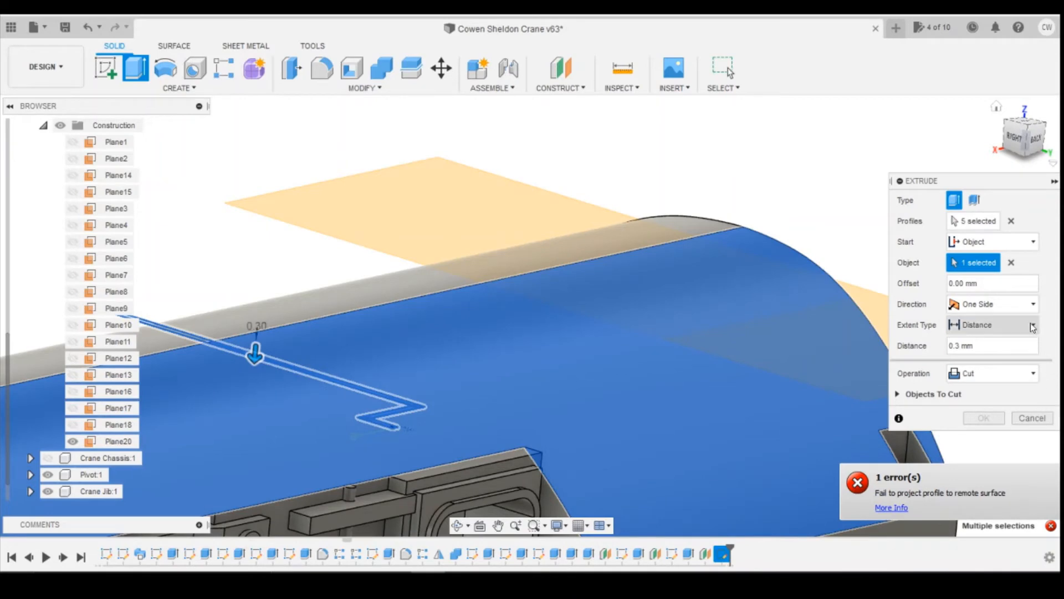
pyautogui.click(1034, 419)
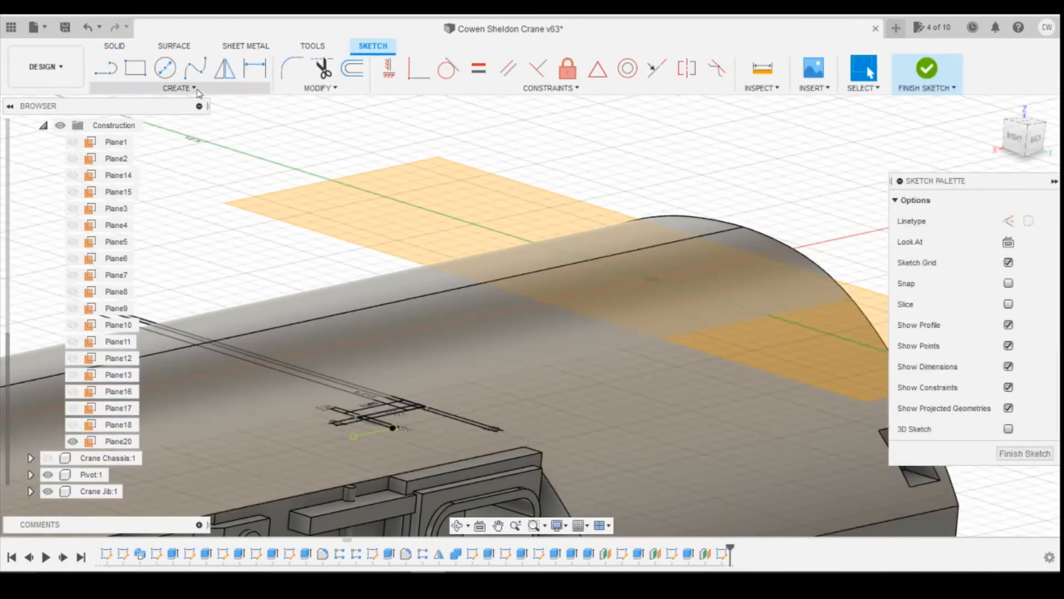
# - Finish the strip sketch and bring up the list of solid creation commands
pyautogui.click(199, 89)
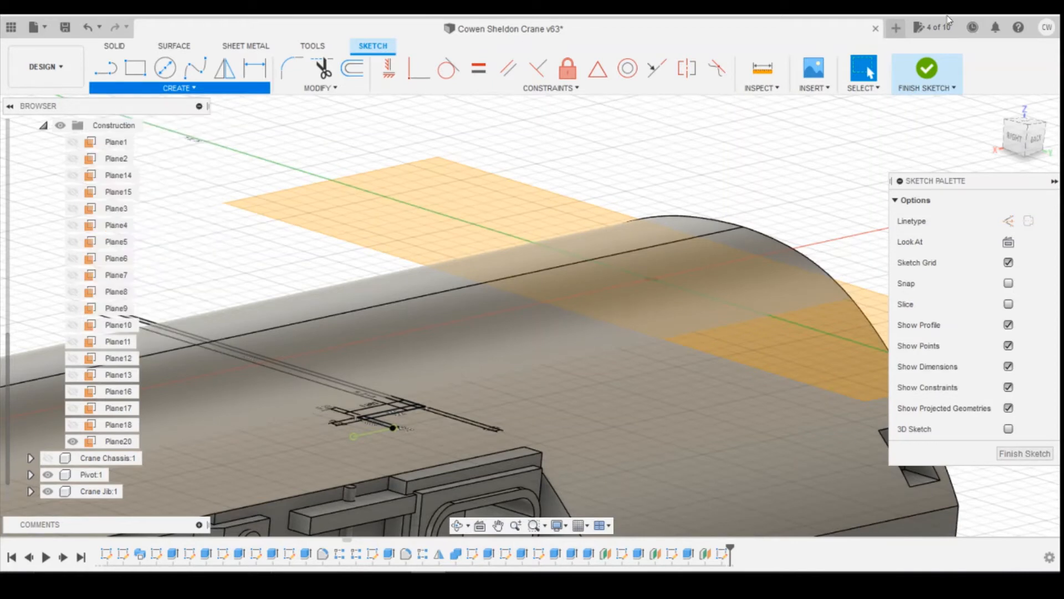
pyautogui.click(927, 69)
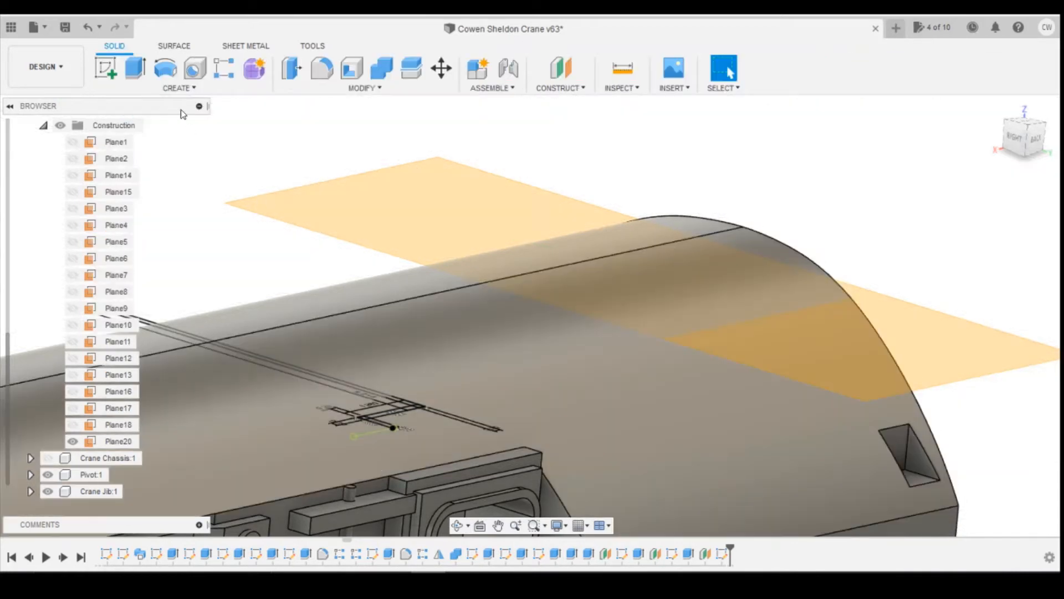
pyautogui.click(176, 87)
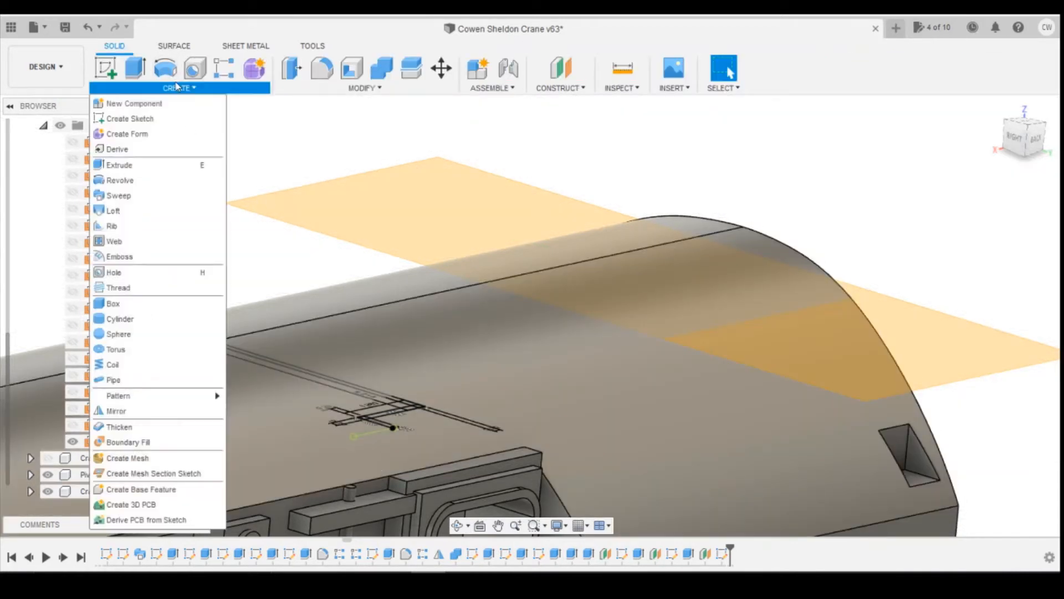
# - Start an Emboss and select the five sketch profiles that form the stepped strip across the crane body roof
pyautogui.click(167, 256)
pyautogui.scroll(3, 433, 438)
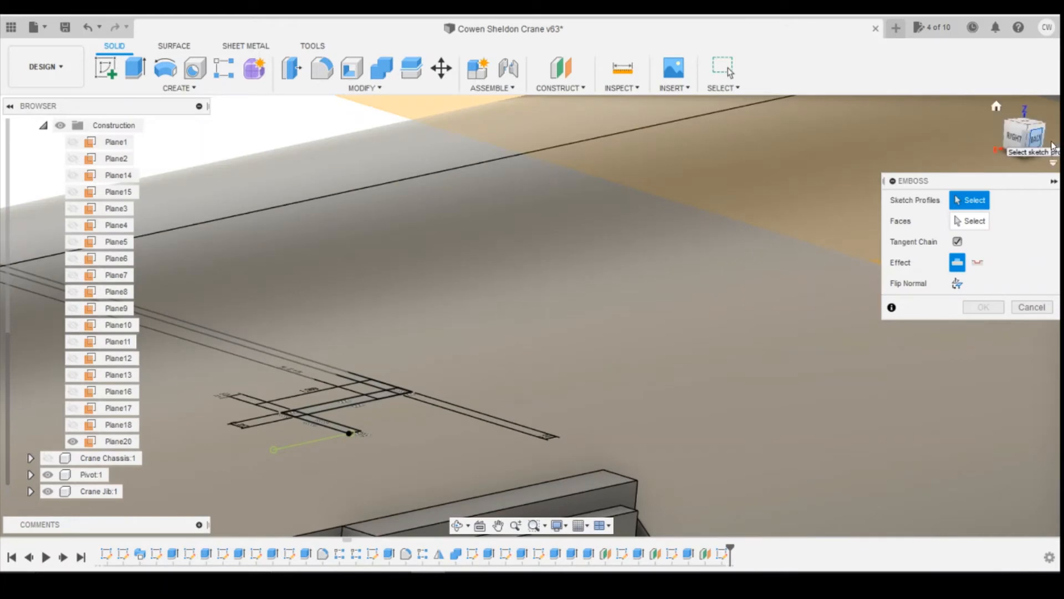
pyautogui.moveTo(1036, 146); pyautogui.dragTo(1024, 169)
pyautogui.scroll(-4, 689, 196)
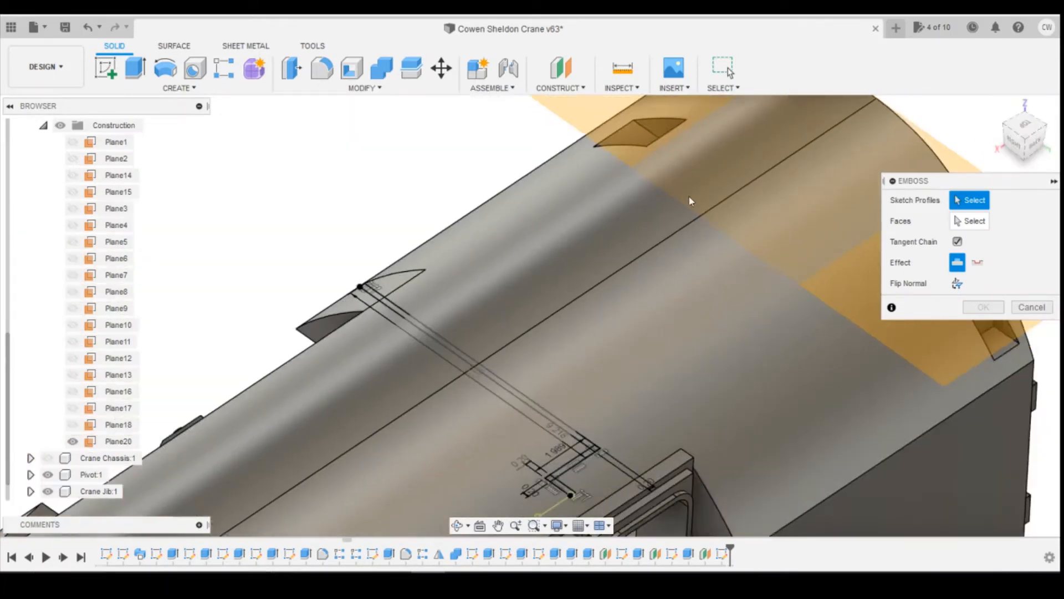
pyautogui.scroll(-3, 678, 164)
pyautogui.scroll(6, 598, 314)
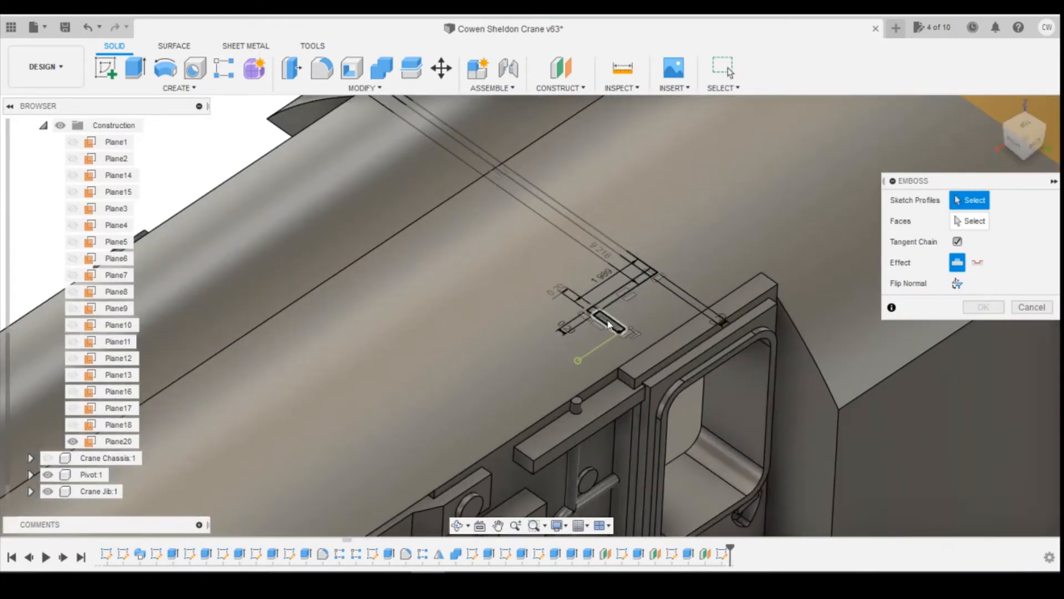
pyautogui.click(597, 313)
pyautogui.scroll(4, 598, 313)
pyautogui.click(587, 312)
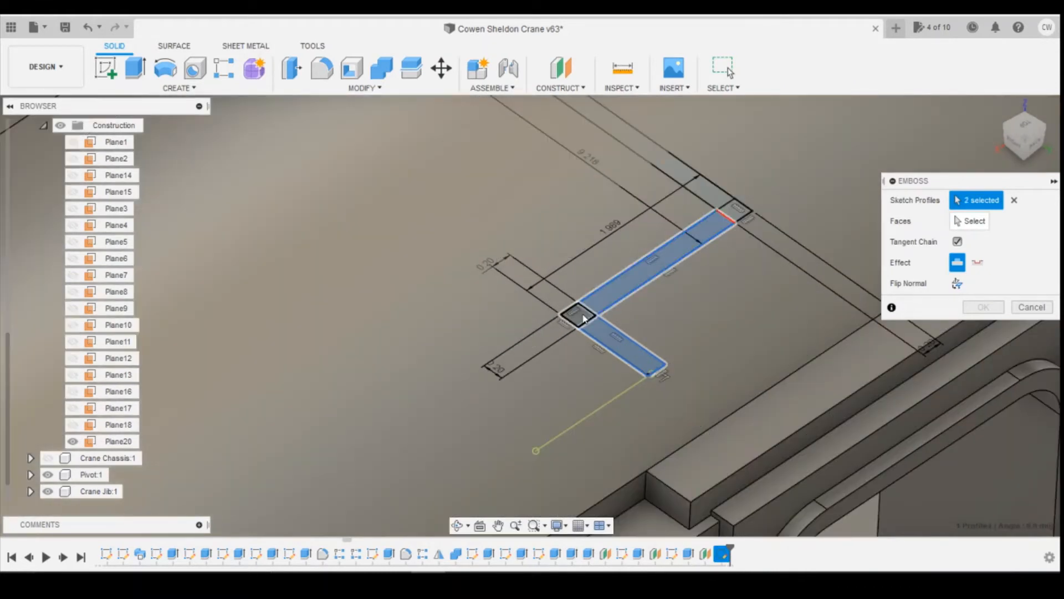
pyautogui.click(734, 210)
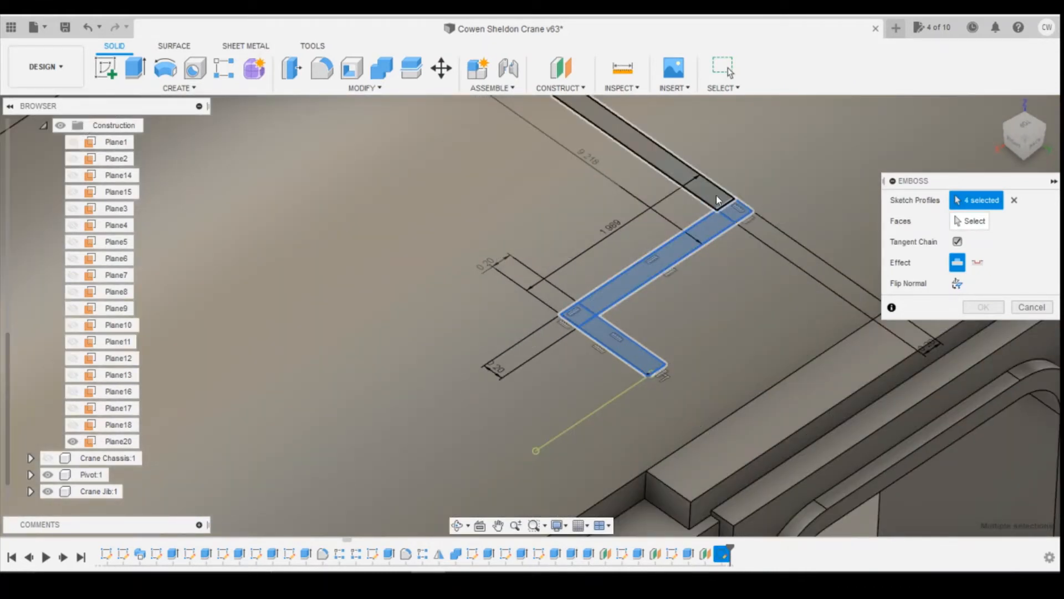
pyautogui.click(717, 195)
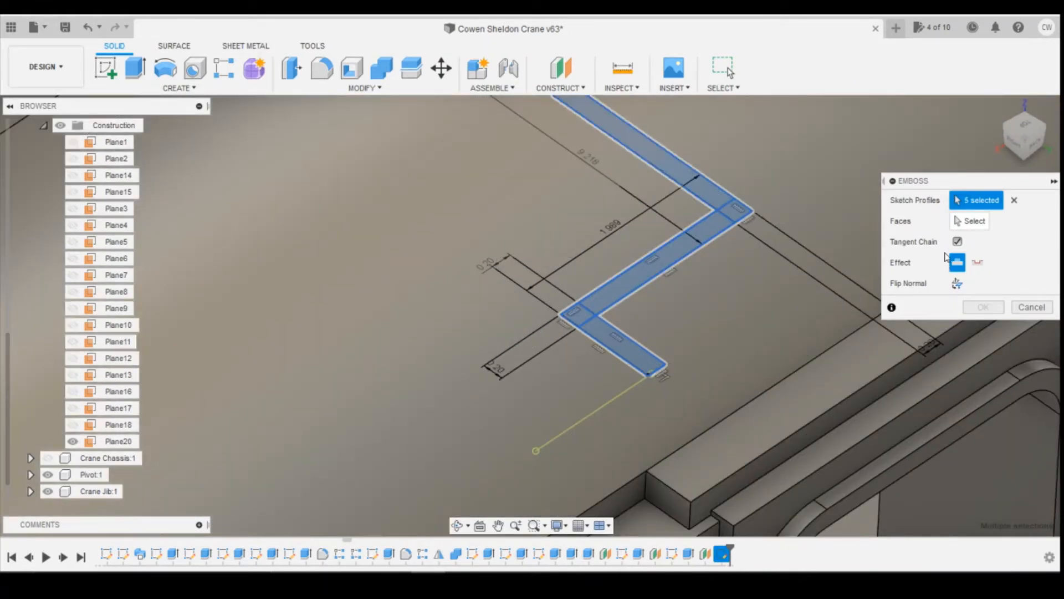
# - Try to deboss the selected strip profiles into the curved roof face with a depth of -0.3 mm
pyautogui.click(957, 223)
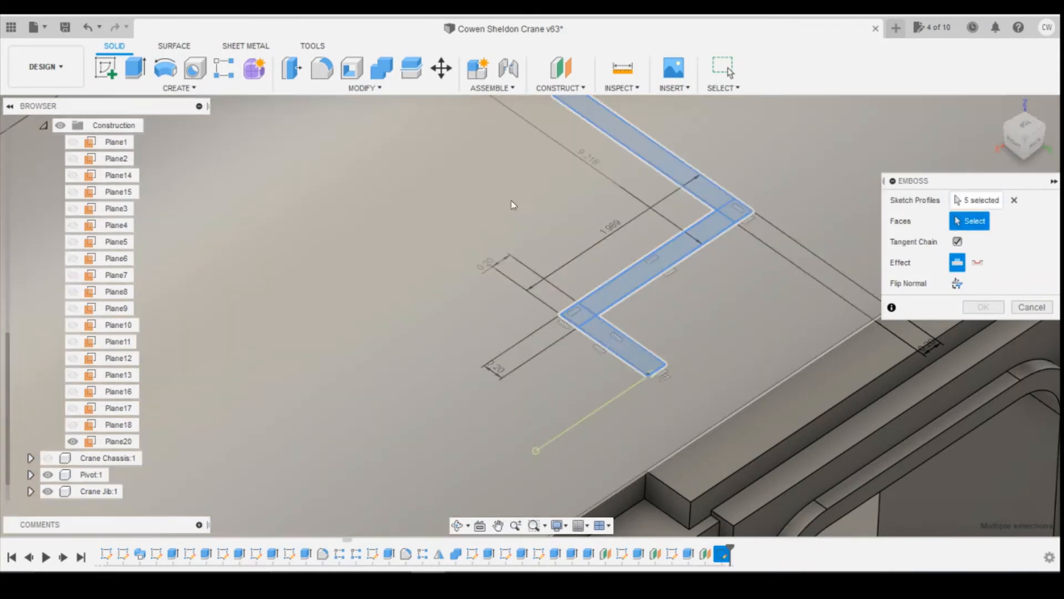
pyautogui.click(534, 303)
pyautogui.scroll(-5, 494, 327)
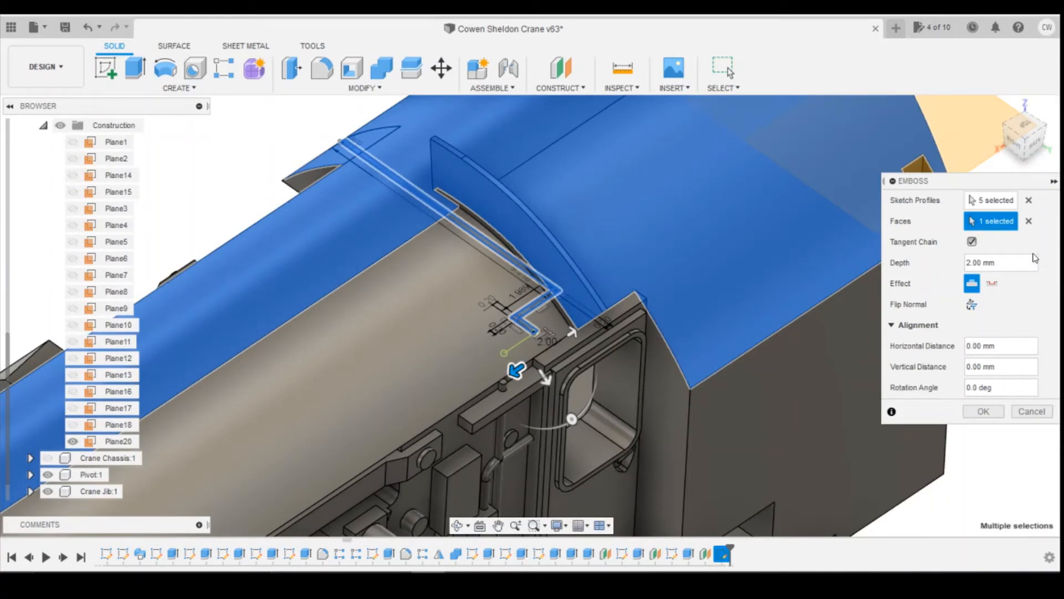
pyautogui.click(1033, 145)
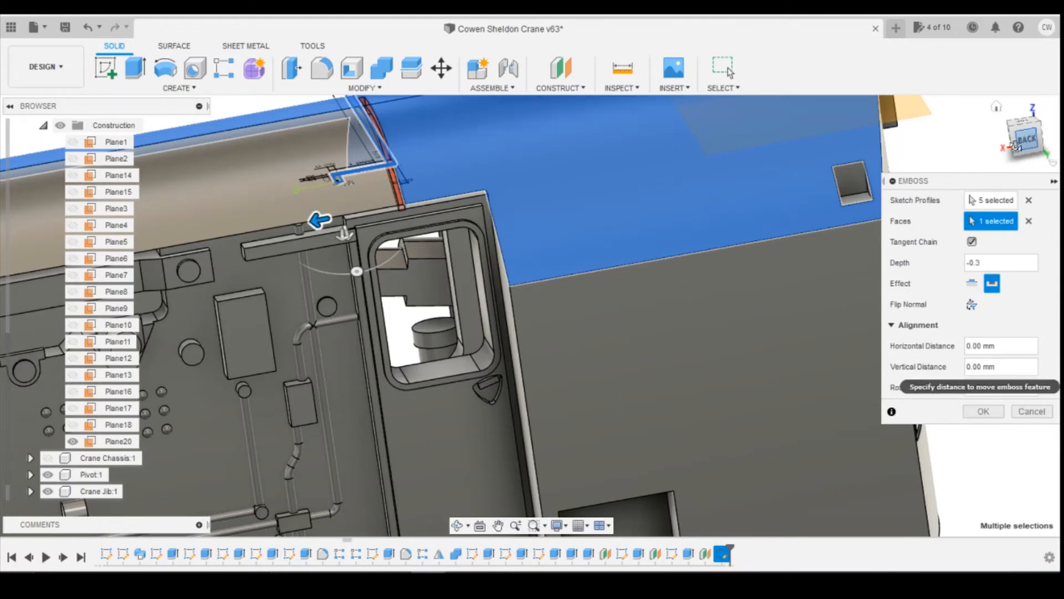
pyautogui.moveTo(1016, 147)
pyautogui.mouseDown()
pyautogui.moveTo(1026, 160)
pyautogui.moveTo(1023, 211)
pyautogui.moveTo(1019, 133)
pyautogui.mouseUp()
pyautogui.click(1024, 133)
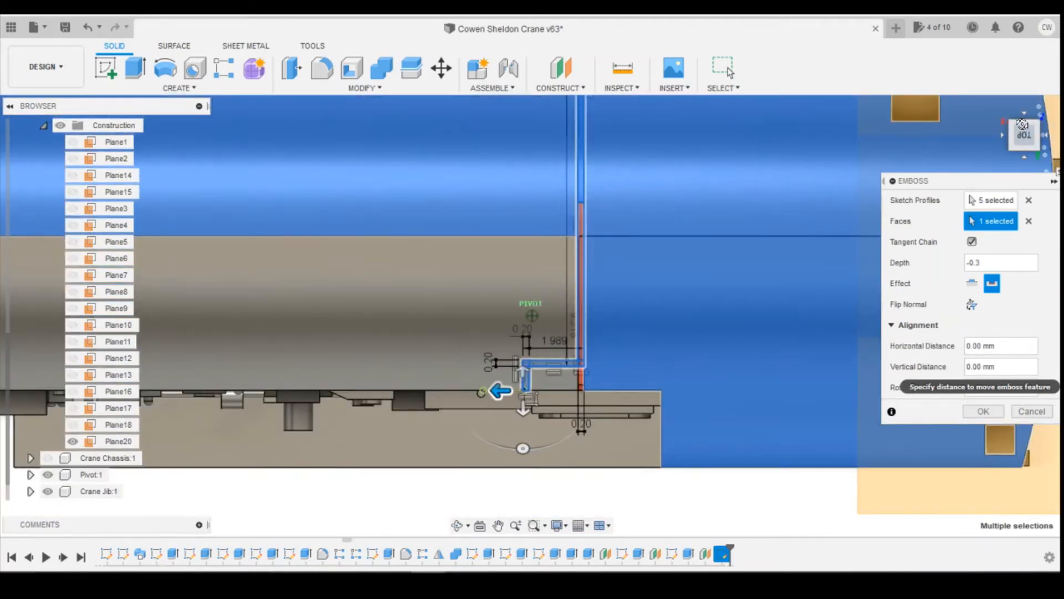
pyautogui.click(1023, 124)
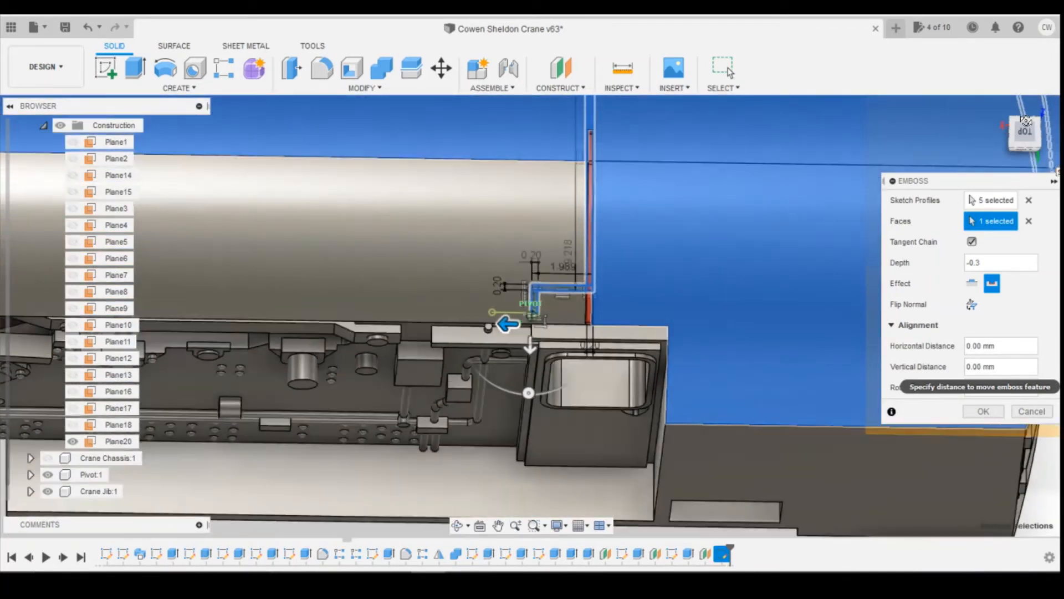
pyautogui.moveTo(1026, 120)
pyautogui.mouseDown()
pyautogui.moveTo(1012, 102)
pyautogui.moveTo(1026, 102)
pyautogui.moveTo(1017, 81)
pyautogui.moveTo(1017, 111)
pyautogui.mouseUp()
pyautogui.click(984, 411)
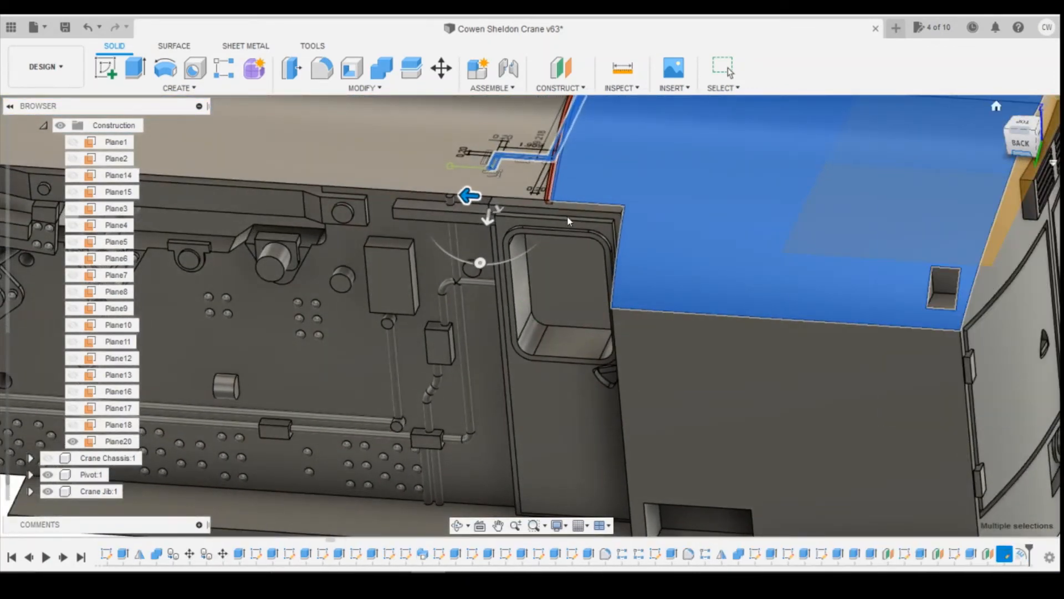
# - Examine the debossed groove on the roof and compare its path with the strip sketch
pyautogui.scroll(-5, 567, 183)
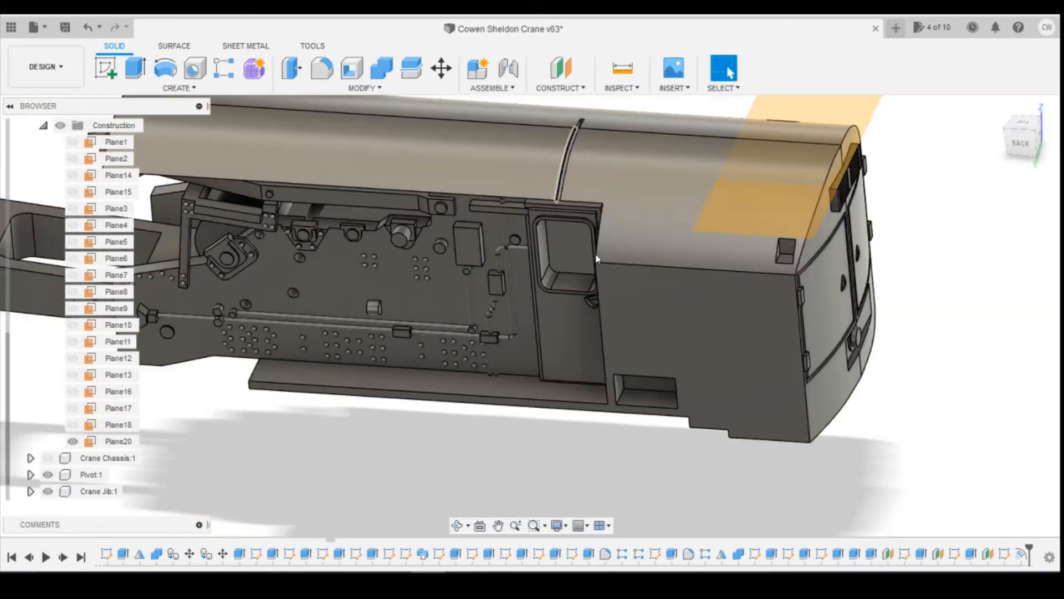
pyautogui.scroll(-3, 599, 257)
pyautogui.scroll(8, 592, 174)
pyautogui.click(991, 127)
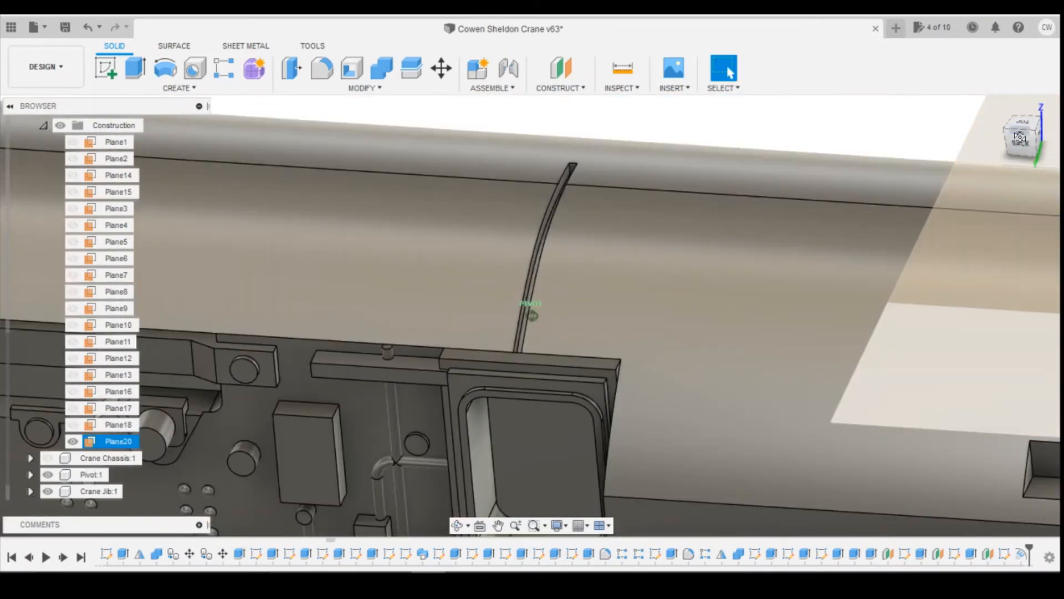
pyautogui.moveTo(1020, 137)
pyautogui.mouseDown()
pyautogui.moveTo(1025, 215)
pyautogui.moveTo(1022, 139)
pyautogui.moveTo(1010, 185)
pyautogui.mouseUp()
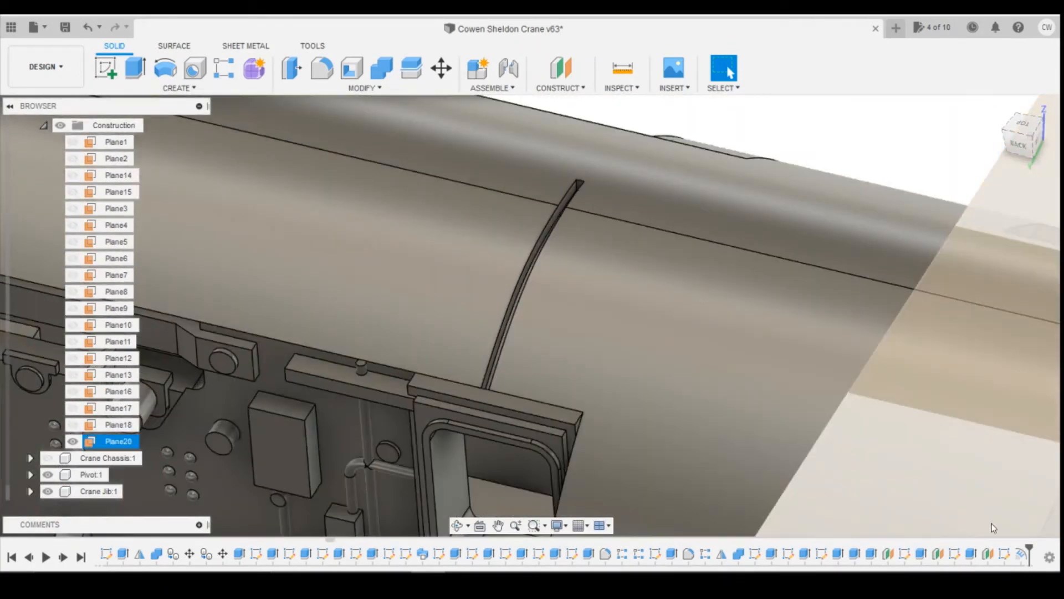
pyautogui.click(1005, 553)
pyautogui.click(1013, 217)
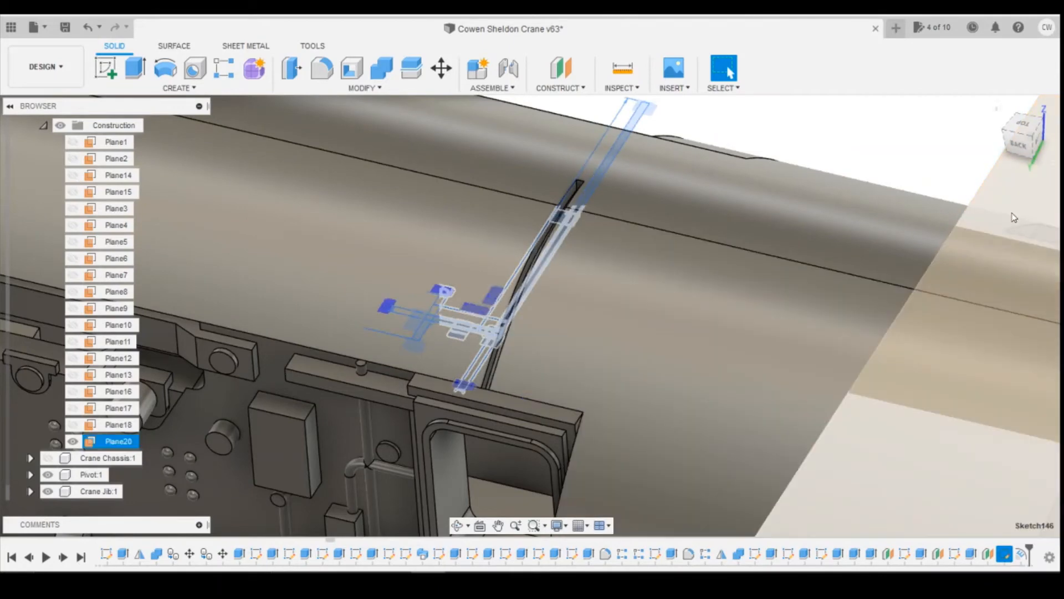
pyautogui.moveTo(1023, 148)
pyautogui.mouseDown()
pyautogui.moveTo(1025, 183)
pyautogui.moveTo(1028, 131)
pyautogui.moveTo(1049, 104)
pyautogui.moveTo(1036, 93)
pyautogui.moveTo(1034, 65)
pyautogui.moveTo(1058, 42)
pyautogui.moveTo(992, 79)
pyautogui.moveTo(1021, 38)
pyautogui.moveTo(1051, 30)
pyautogui.moveTo(1010, 42)
pyautogui.moveTo(1031, 52)
pyautogui.moveTo(1022, 132)
pyautogui.moveTo(893, 129)
pyautogui.mouseUp()
pyautogui.click(1026, 142)
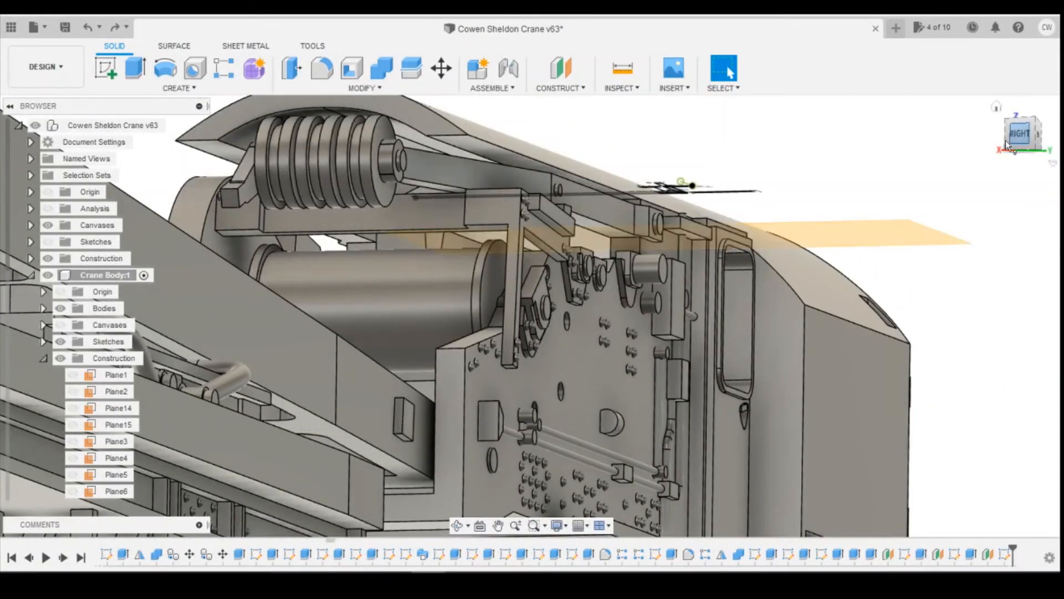
# - Delete the offset construction plane Plane20 that the strip sketch depends on
pyautogui.moveTo(1016, 135); pyautogui.dragTo(989, 161)
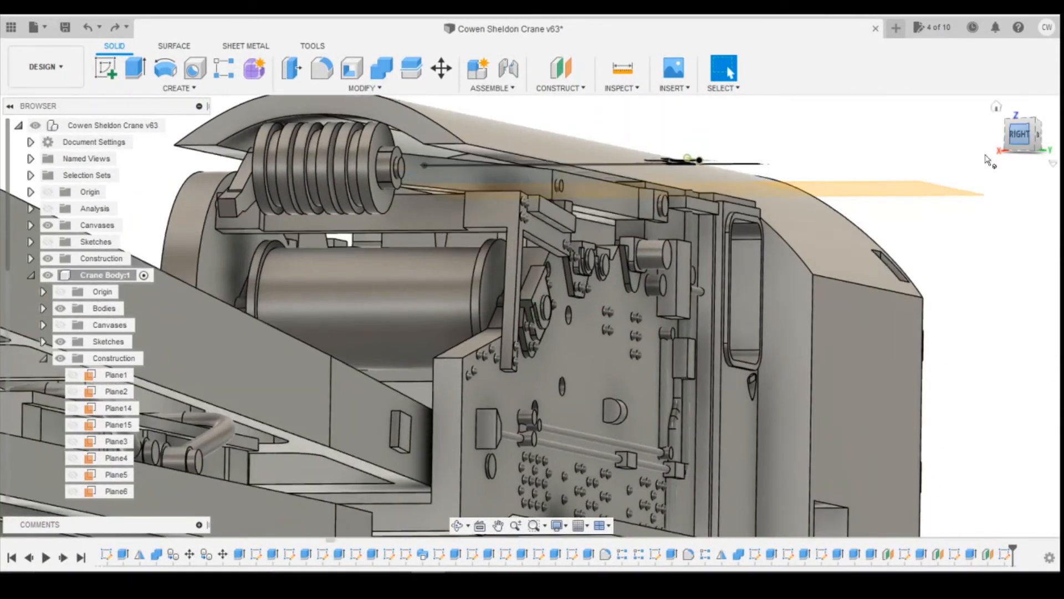
pyautogui.rightClick(988, 553)
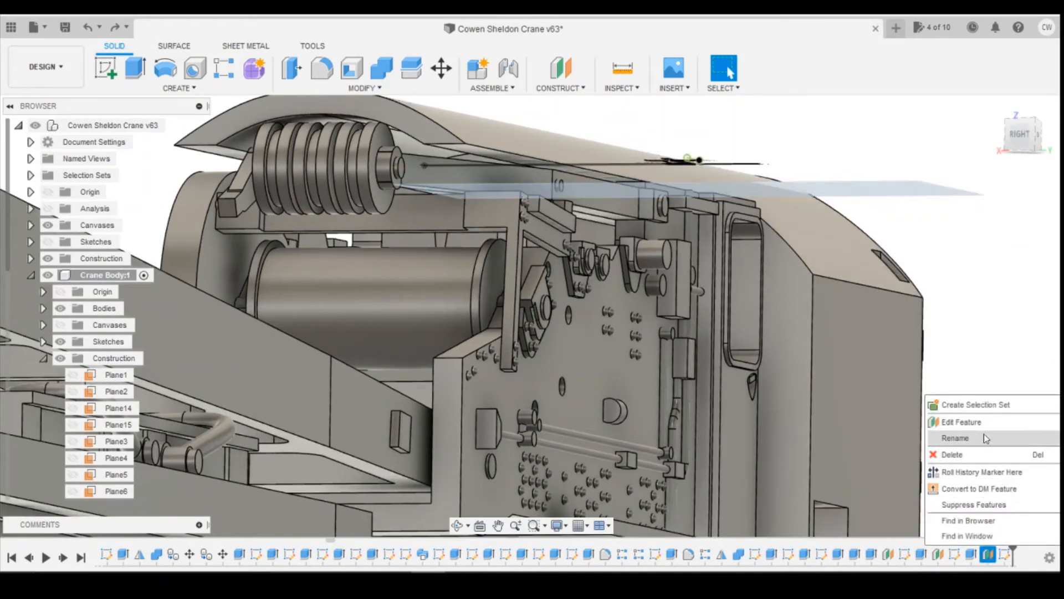
pyautogui.click(982, 457)
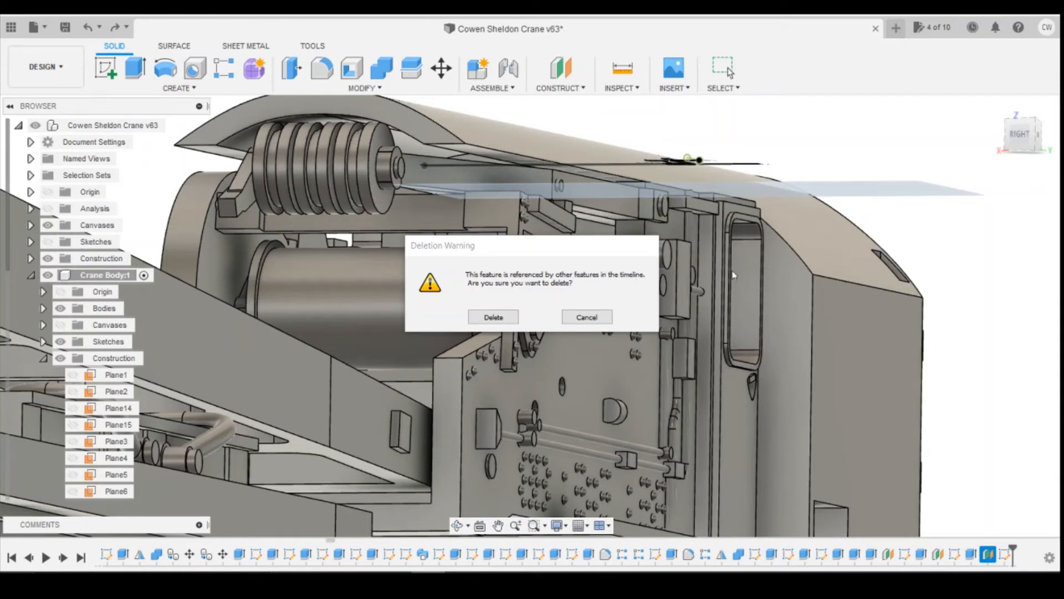
pyautogui.click(490, 319)
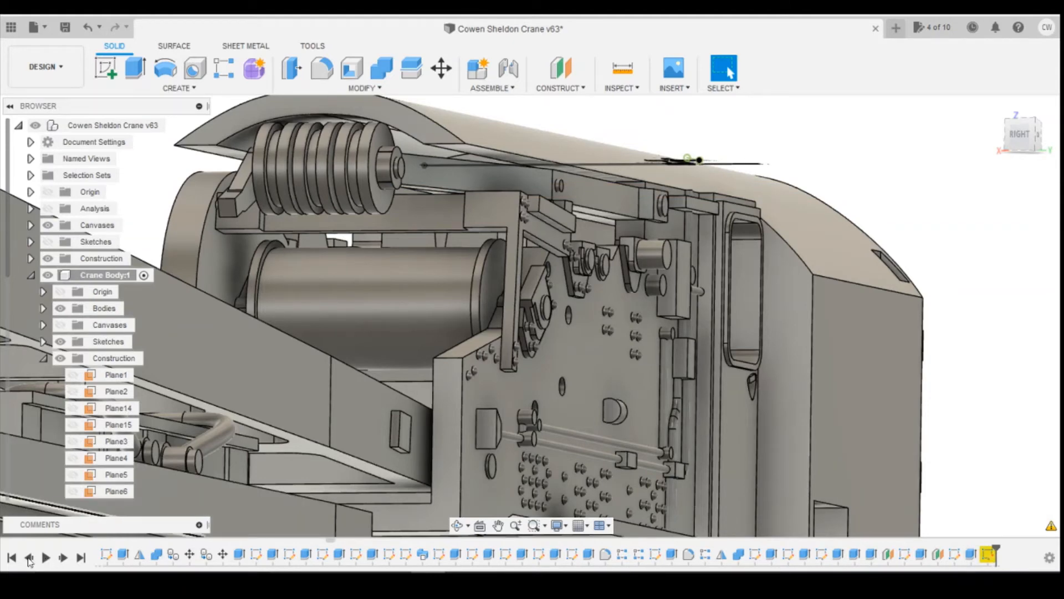
# - Roll the history back before the strip sketch and create an offset plane at 0 mm from the roof's flat lower edge face
pyautogui.click(29, 559)
pyautogui.scroll(2, 689, 176)
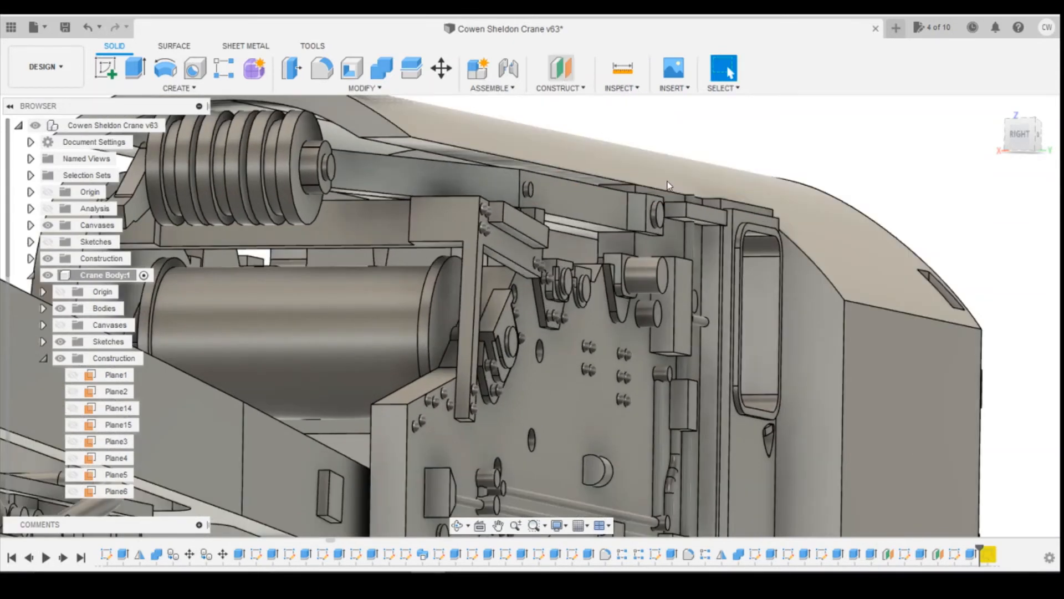
pyautogui.scroll(4, 669, 186)
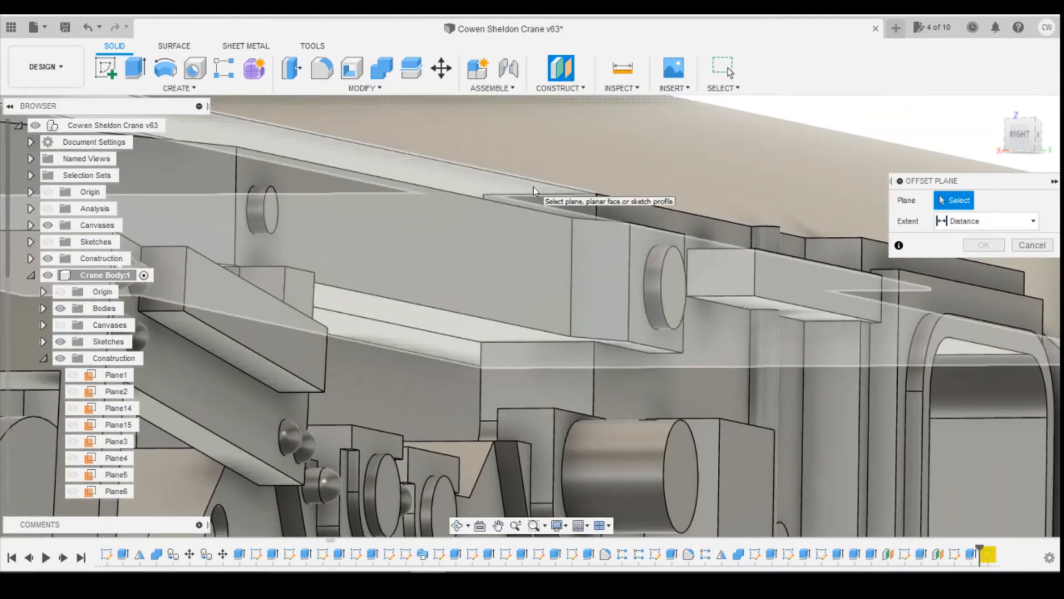
pyautogui.click(534, 188)
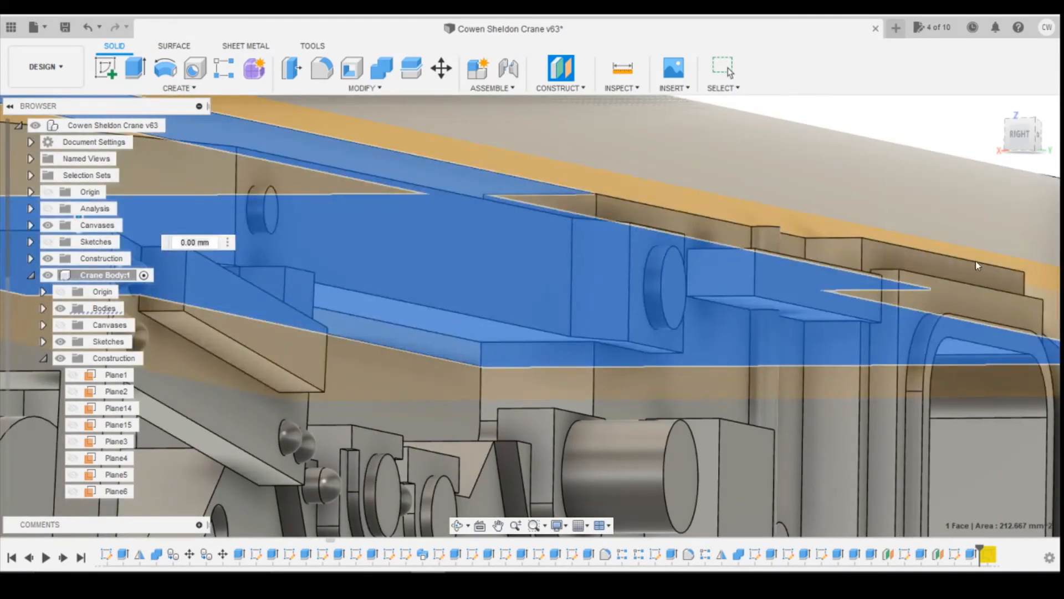
pyautogui.click(985, 266)
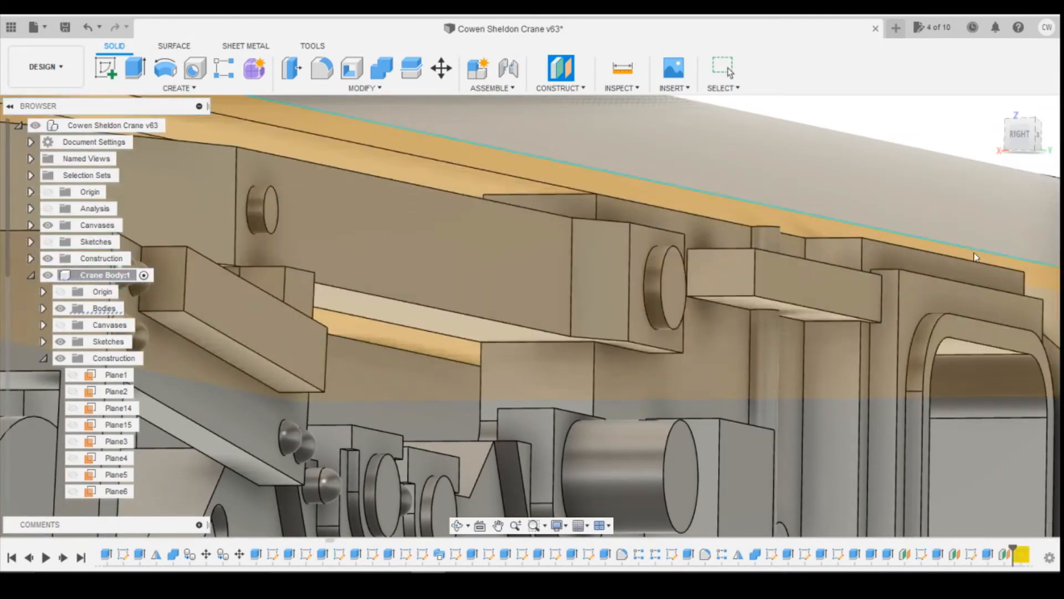
# - Roll the history forward to the strip sketch and redefine its sketch plane to the new offset plane at the roof's lower edge
pyautogui.click(62, 557)
pyautogui.rightClick(1019, 562)
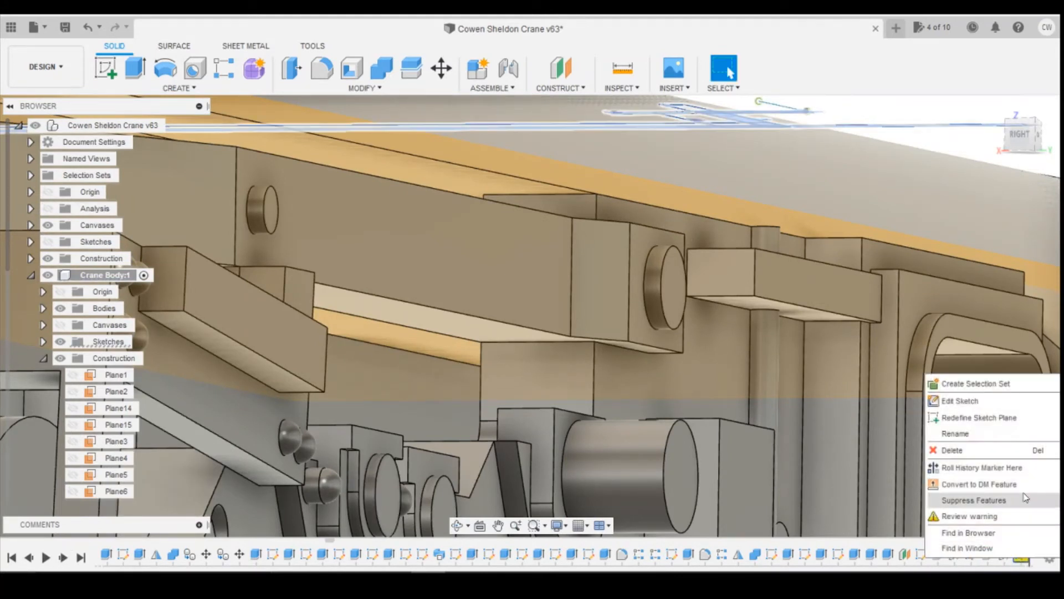
pyautogui.click(1006, 420)
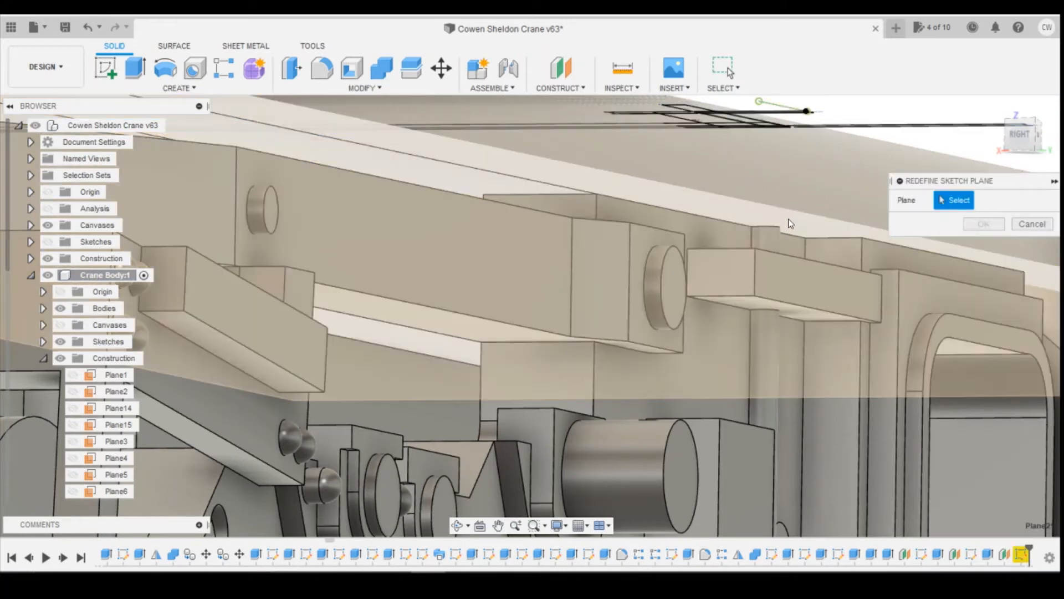
pyautogui.click(791, 224)
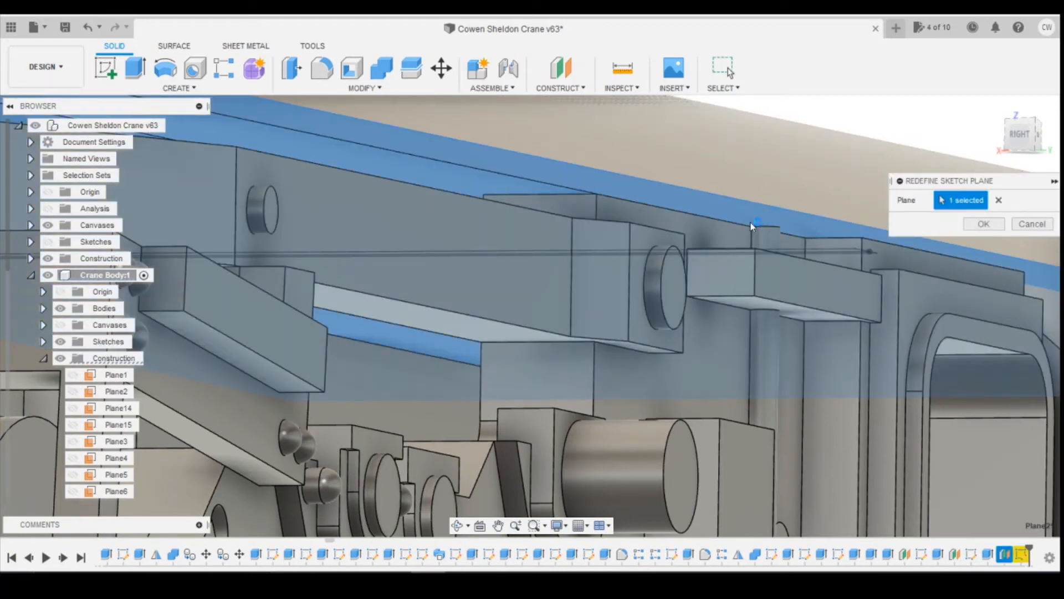
pyautogui.click(984, 224)
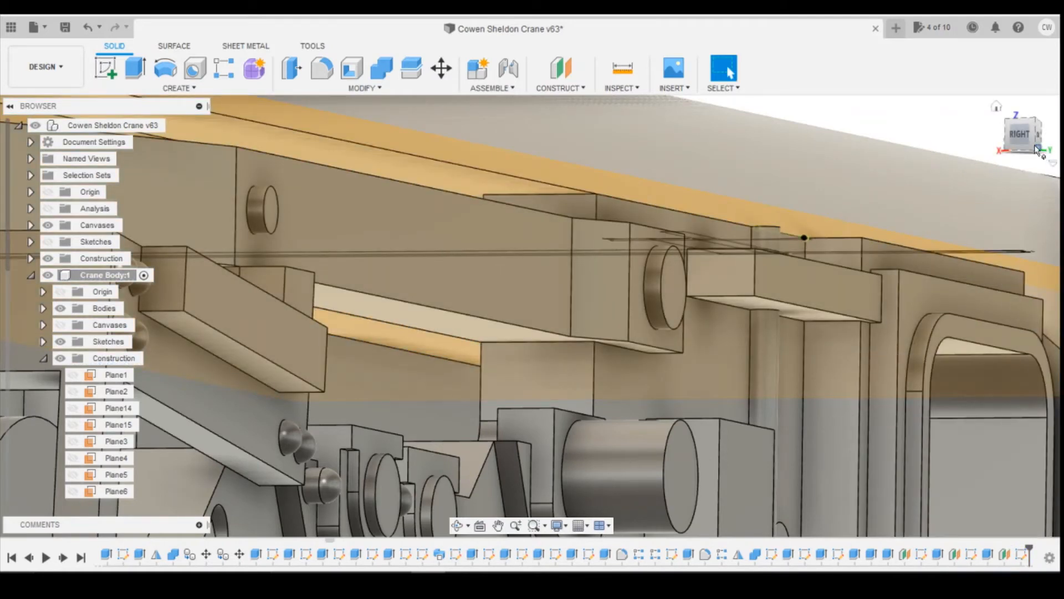
# - Check the repositioned strip sketch against the roof edge and open it for editing
pyautogui.moveTo(1008, 150); pyautogui.dragTo(988, 177)
pyautogui.scroll(-10, 805, 383)
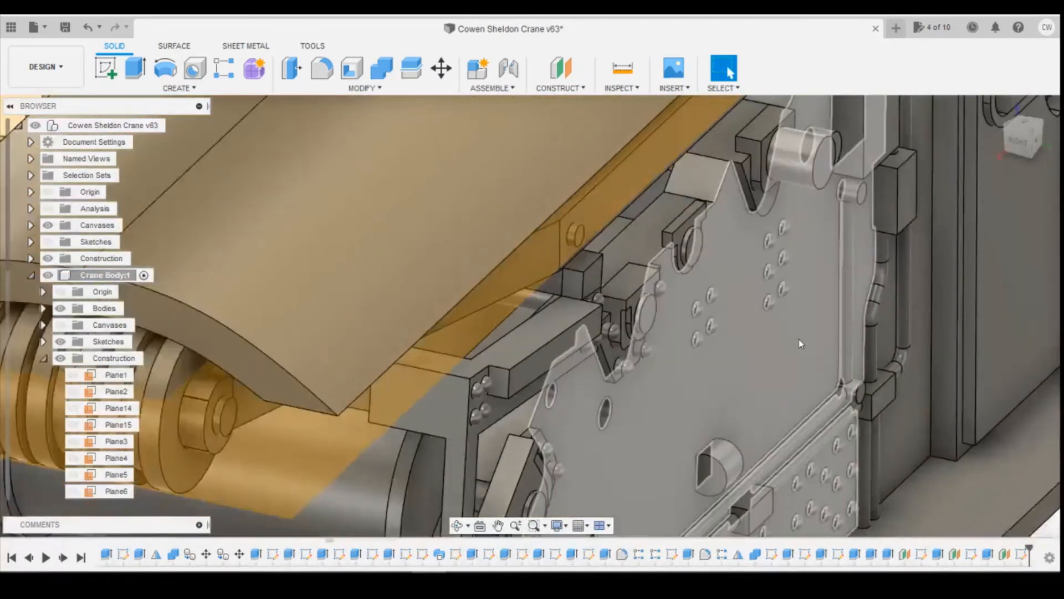
pyautogui.scroll(-2, 801, 363)
pyautogui.scroll(9, 836, 196)
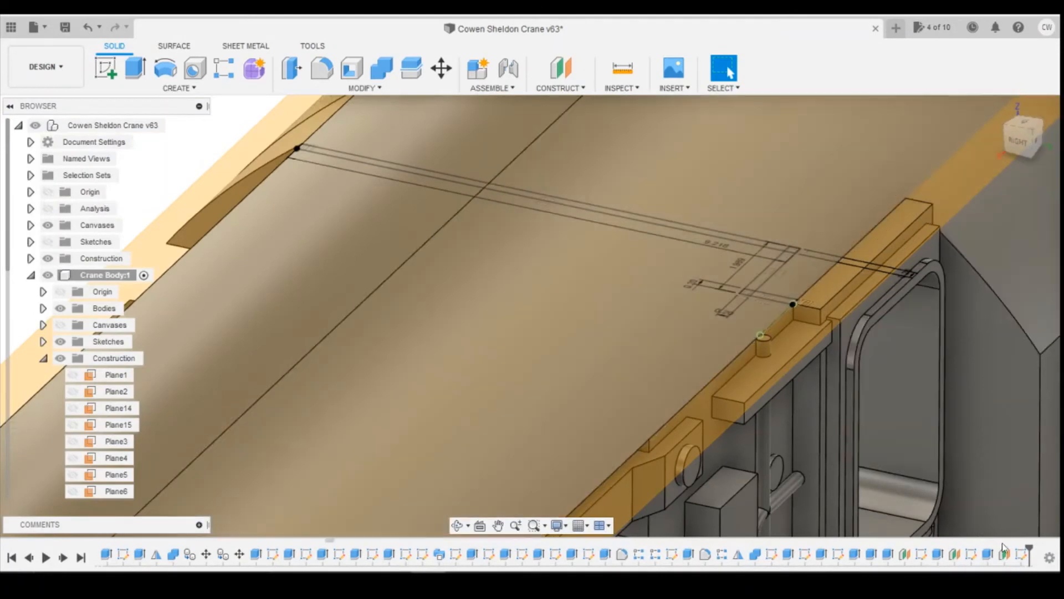
pyautogui.rightClick(1023, 557)
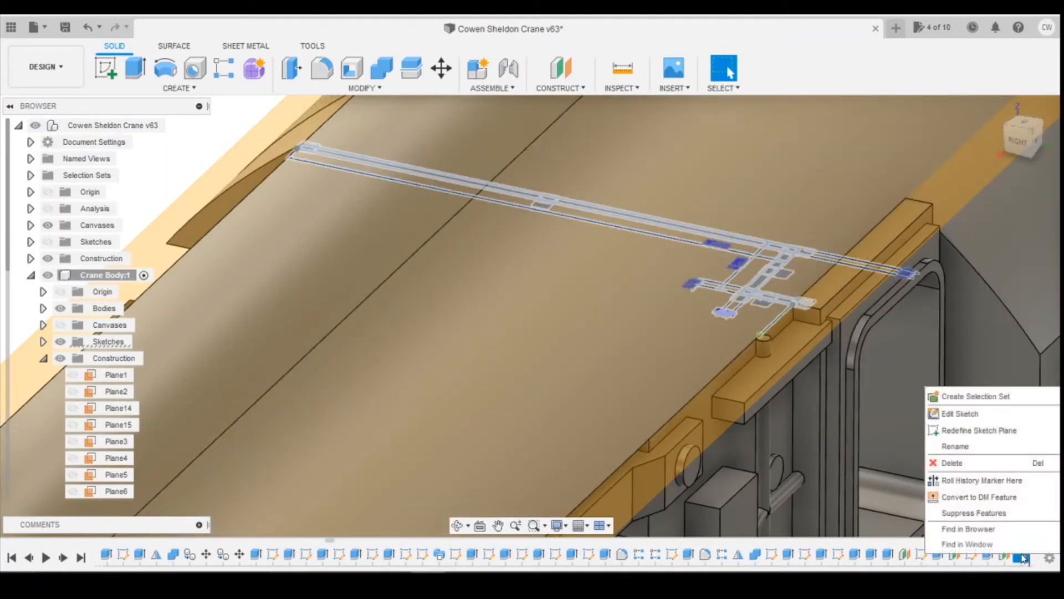
pyautogui.click(1001, 420)
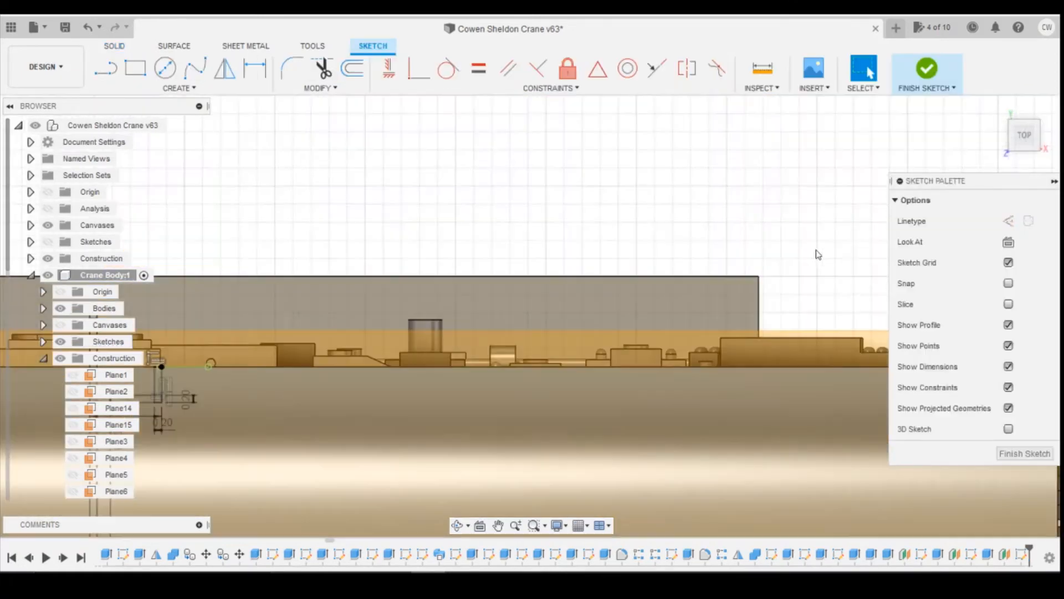
# - Select the five connected profiles forming the stepped strip in the sketch and start an extrusion with them
pyautogui.scroll(5, 298, 363)
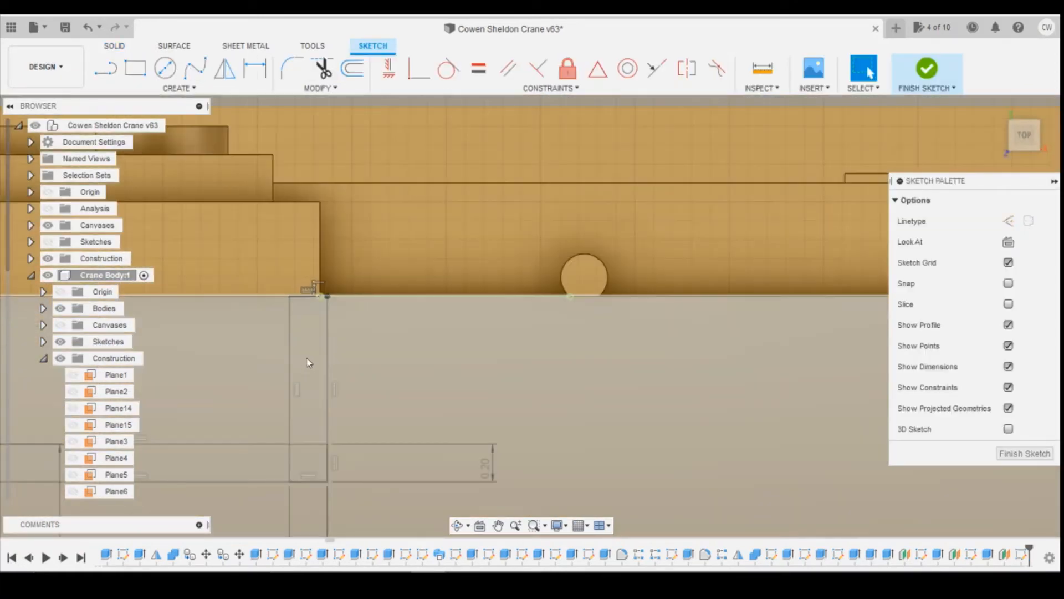
pyautogui.moveTo(308, 362); pyautogui.dragTo(331, 418)
pyautogui.keyDown('ctrl'); pyautogui.moveTo(317, 468); pyautogui.dragTo(332, 507); pyautogui.keyUp('ctrl')
pyautogui.scroll(-5, 765, 292)
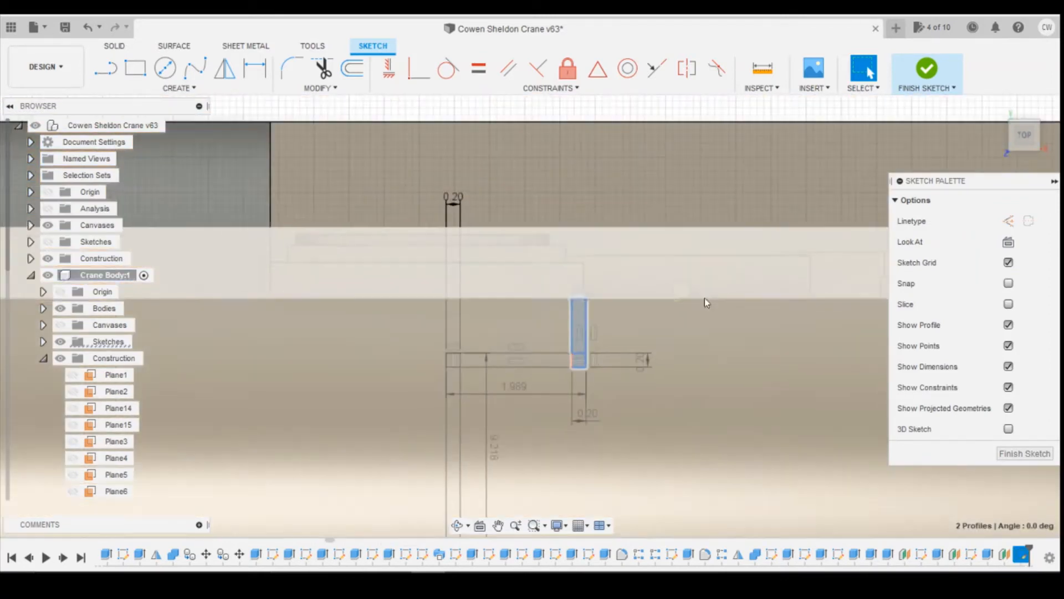
pyautogui.scroll(6, 546, 395)
pyautogui.keyDown('ctrl'); pyautogui.moveTo(660, 293); pyautogui.dragTo(677, 349); pyautogui.keyUp('ctrl')
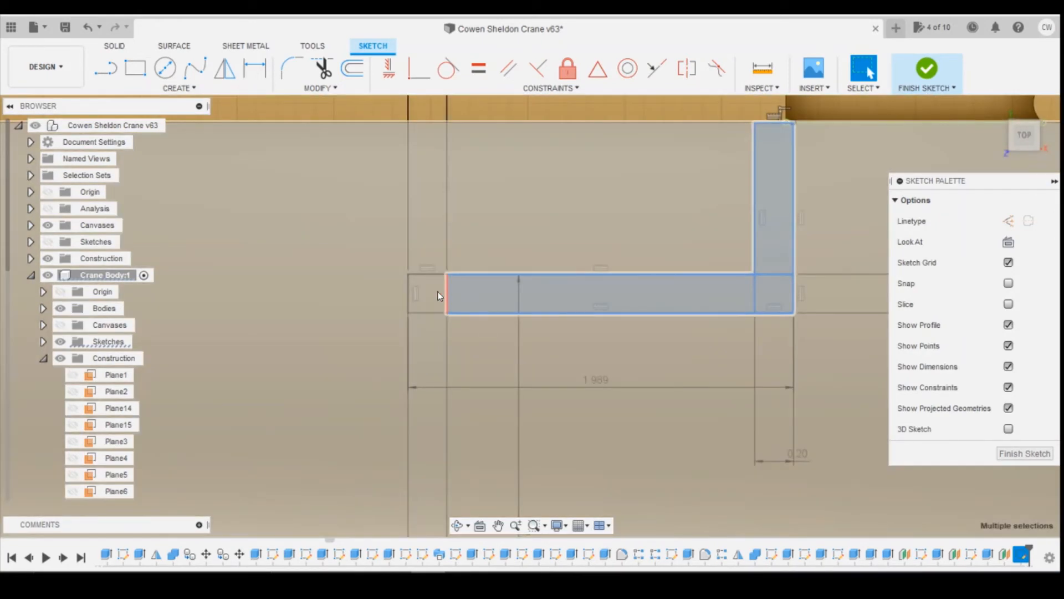
pyautogui.keyDown('ctrl'); pyautogui.moveTo(438, 292); pyautogui.dragTo(446, 411); pyautogui.keyUp('ctrl')
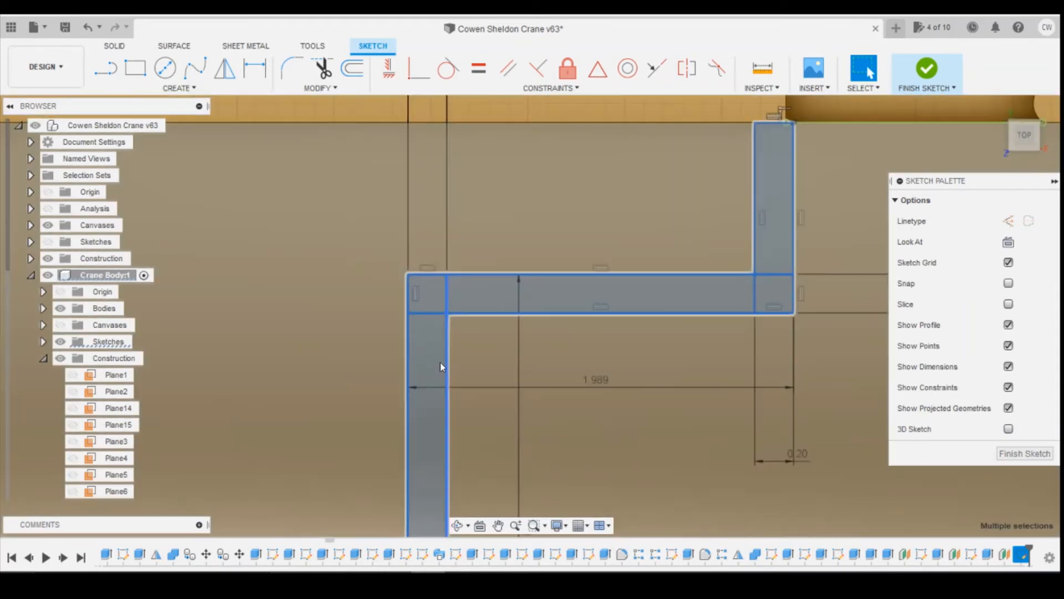
pyautogui.rightClick(436, 350)
pyautogui.press('e')
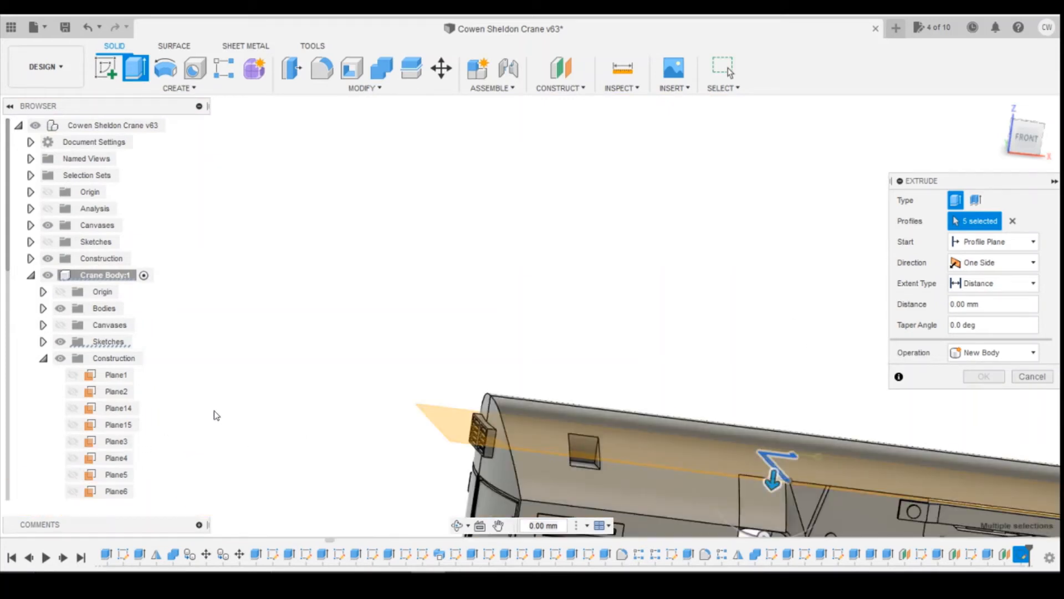
# - Set the extrusion to start from the lower curved roof face, with a distance of 0.3 mm and the Cut operation
pyautogui.scroll(5, 808, 473)
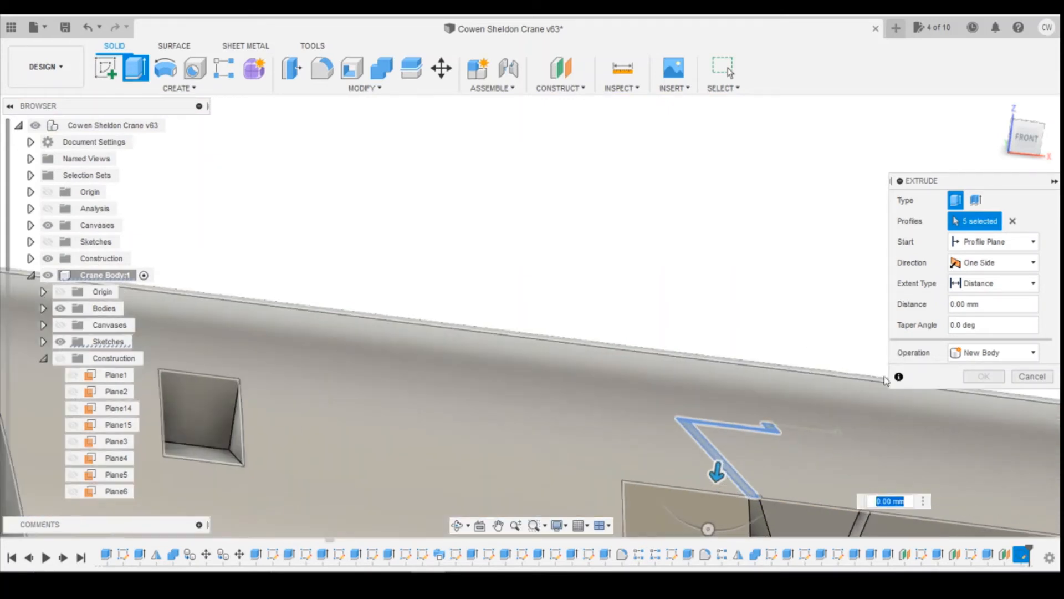
pyautogui.click(990, 242)
pyautogui.click(976, 281)
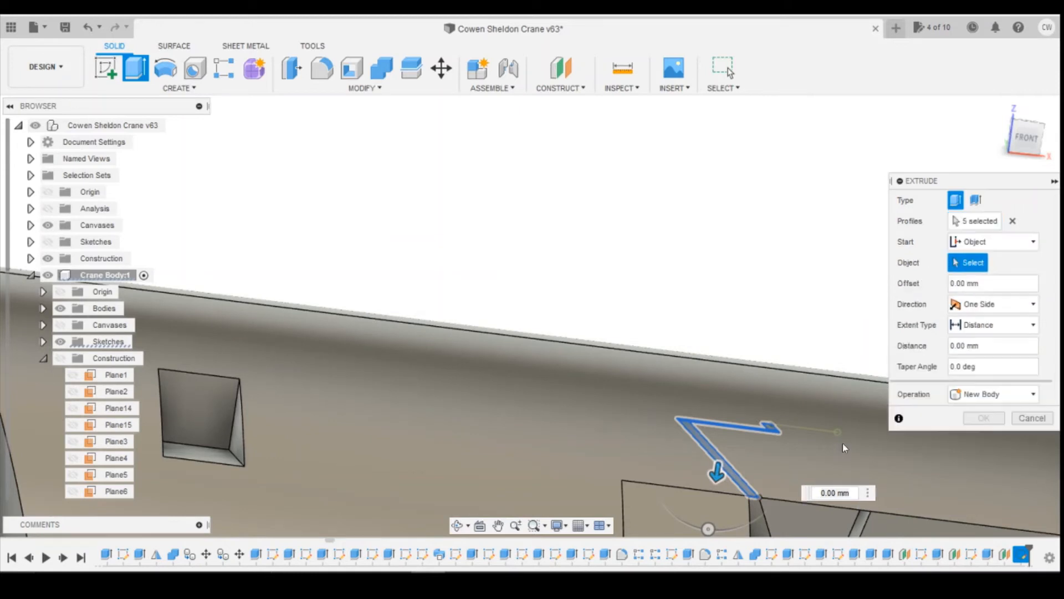
pyautogui.click(816, 428)
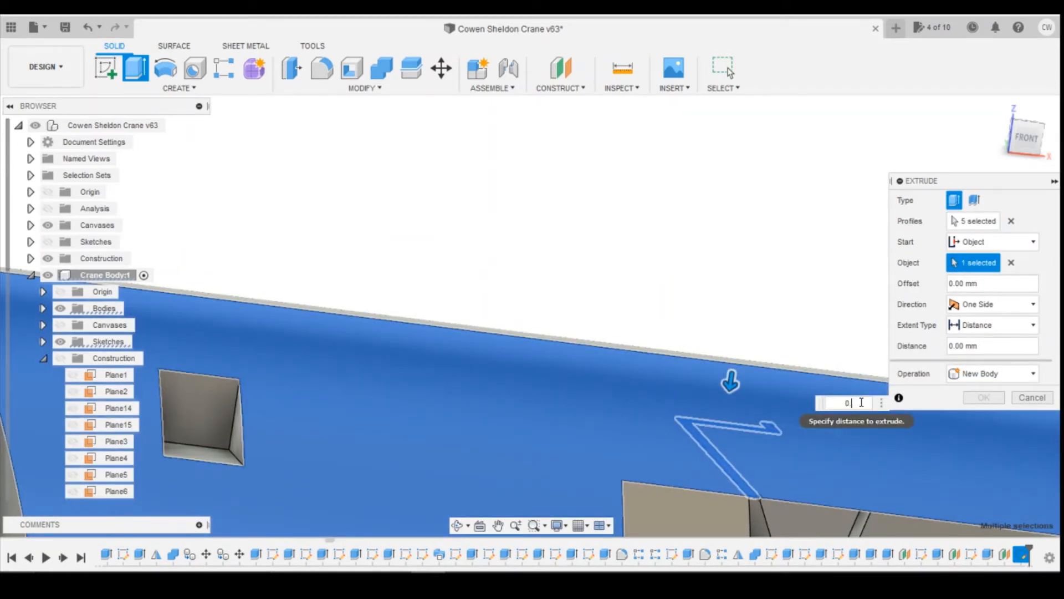
pyautogui.click(862, 403)
pyautogui.write('0.3')
pyautogui.press('Return')
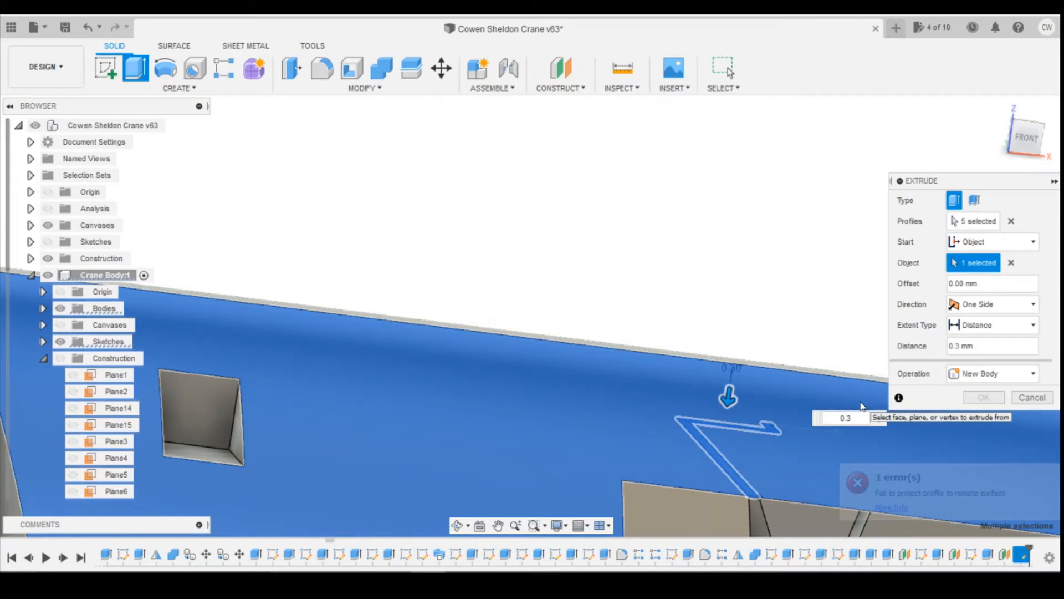
pyautogui.click(998, 373)
pyautogui.click(984, 408)
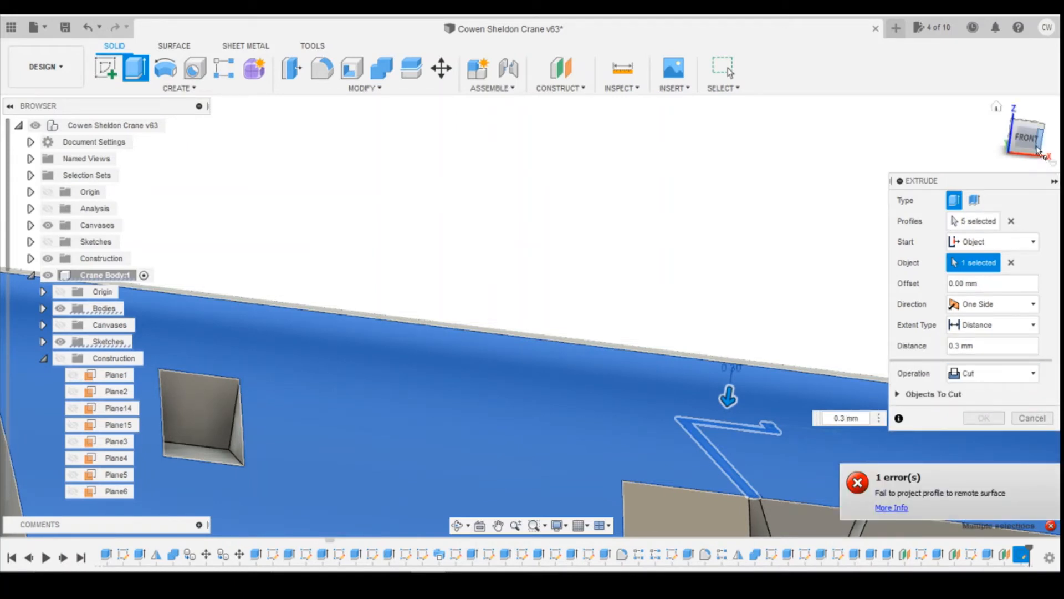
# - Change the extrusion's start object to the upper curved roof face
pyautogui.keyDown('shift'); pyautogui.moveTo(533, 316); pyautogui.dragTo(505, 321, button='middle'); pyautogui.keyUp('shift')
pyautogui.scroll(-5, 645, 294)
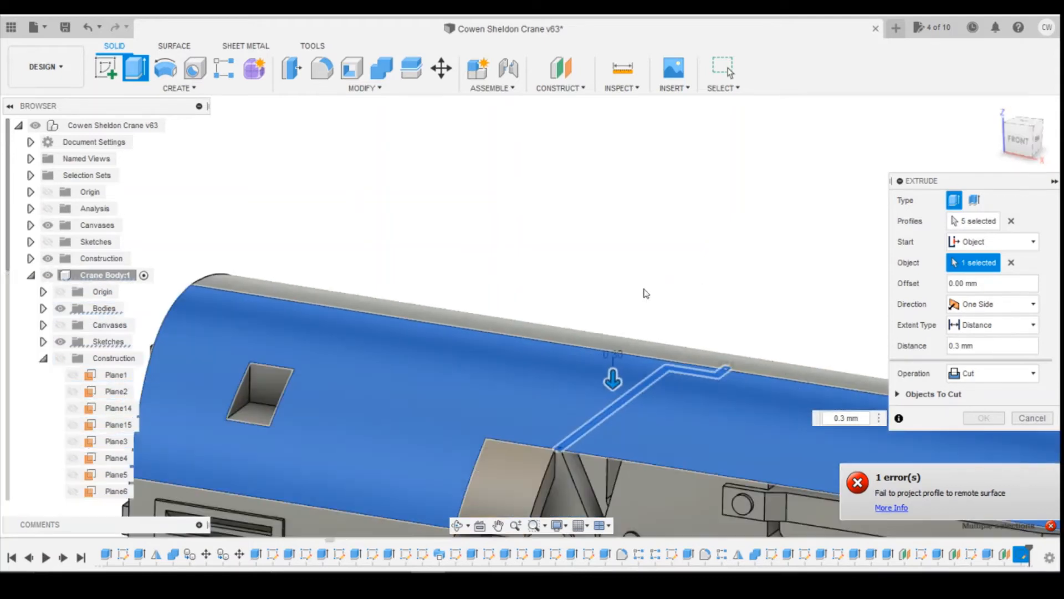
pyautogui.click(1026, 161)
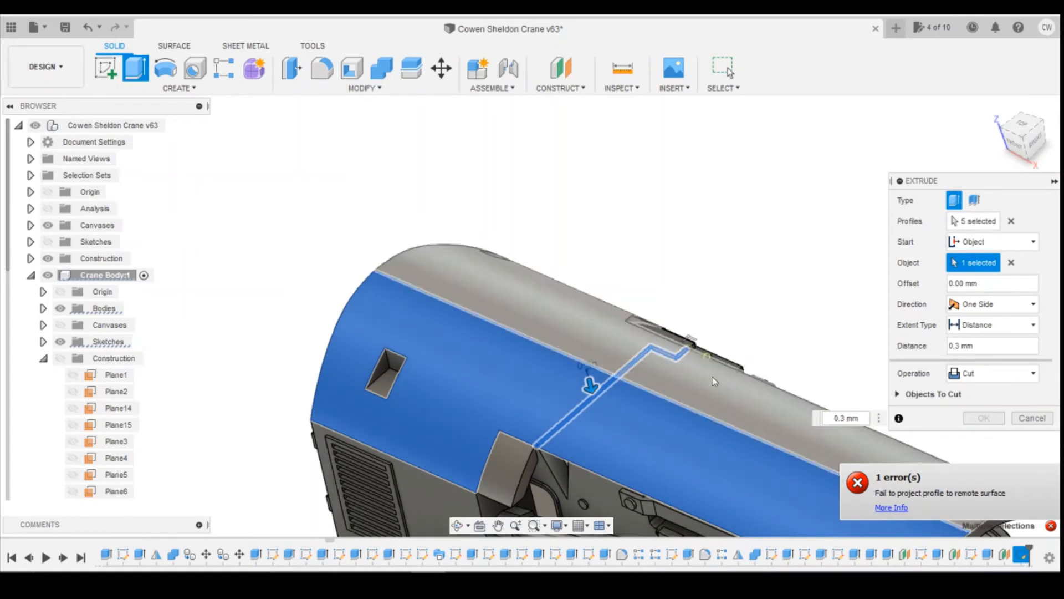
pyautogui.click(701, 402)
pyautogui.click(687, 440)
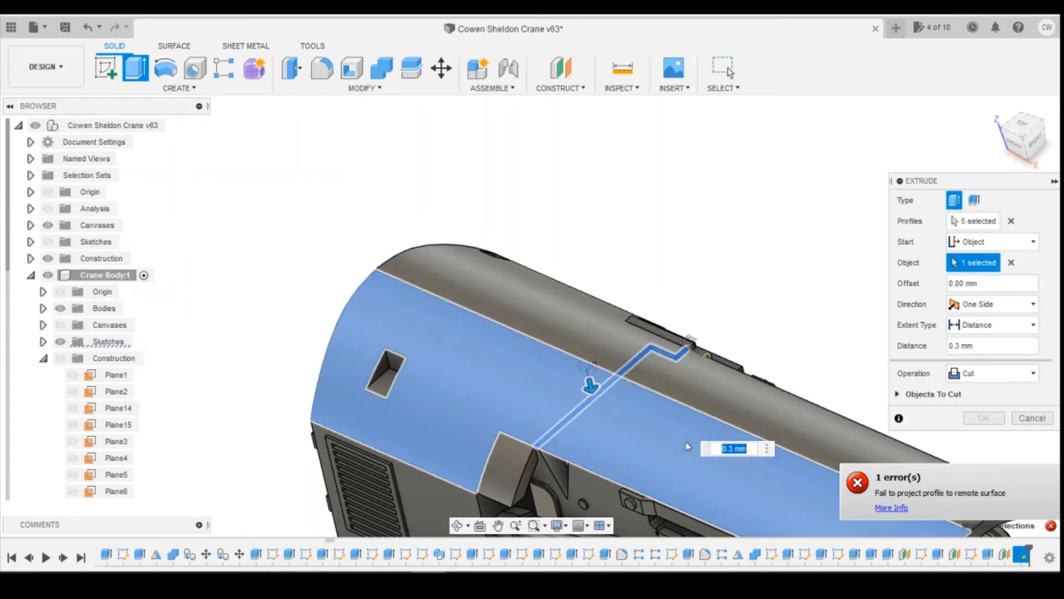
pyautogui.click(713, 407)
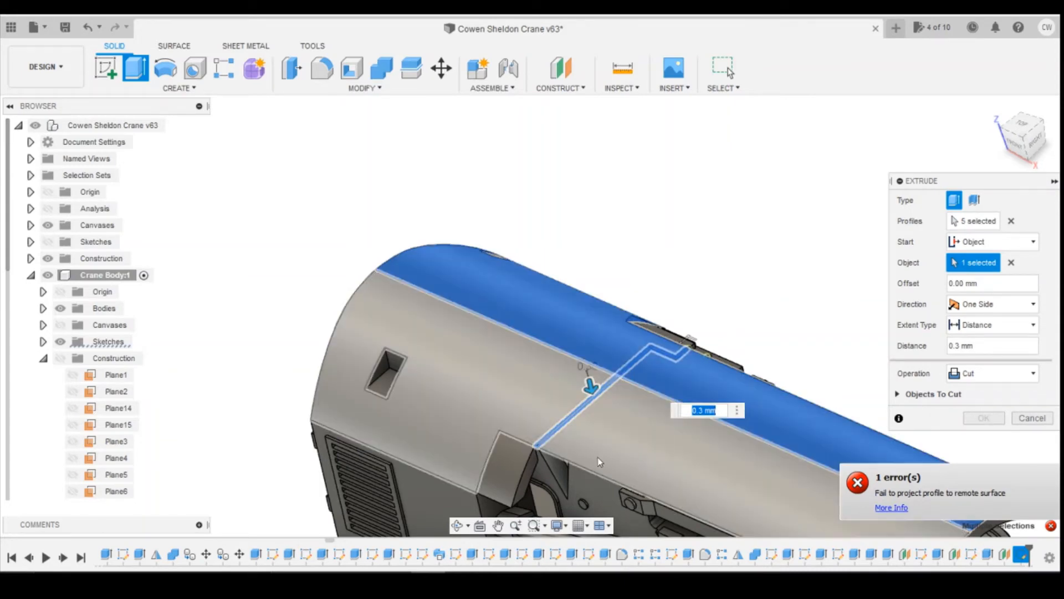
# - Try to deselect the long strip section crossing the roof while the start object selection is active
pyautogui.scroll(3, 506, 420)
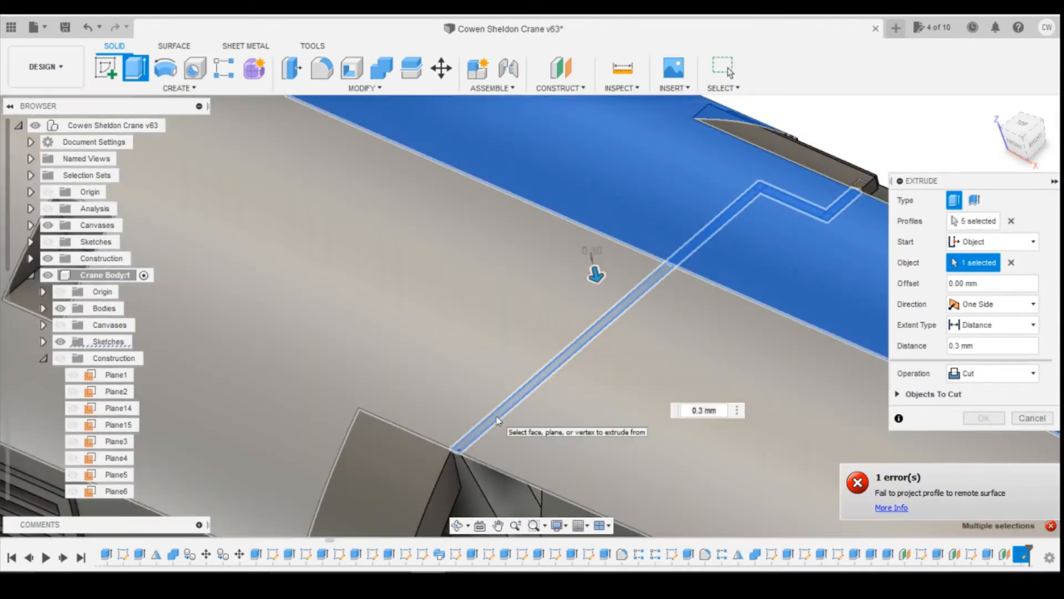
pyautogui.click(507, 416)
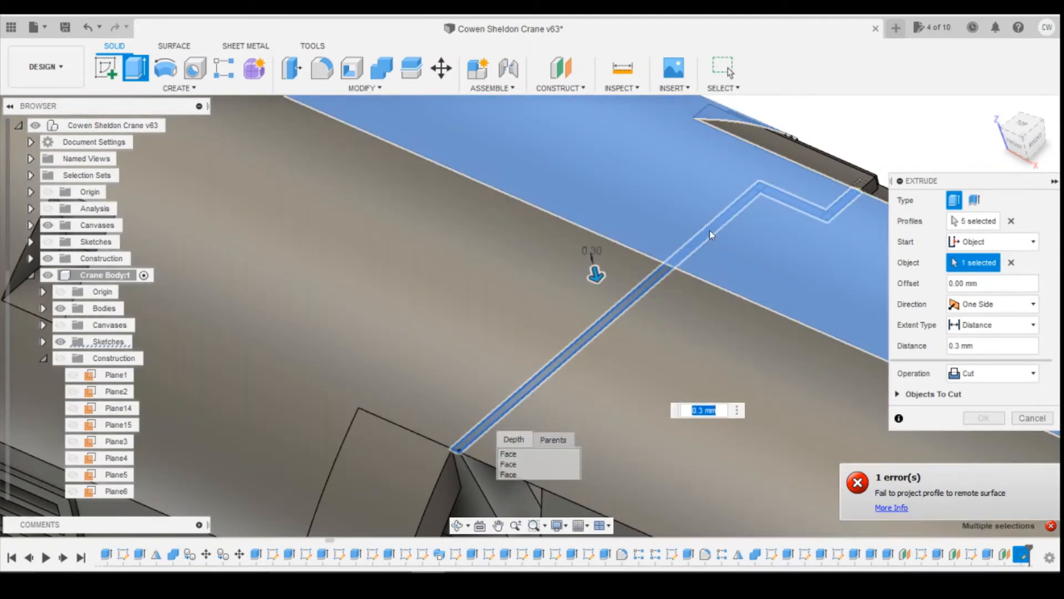
pyautogui.click(709, 231)
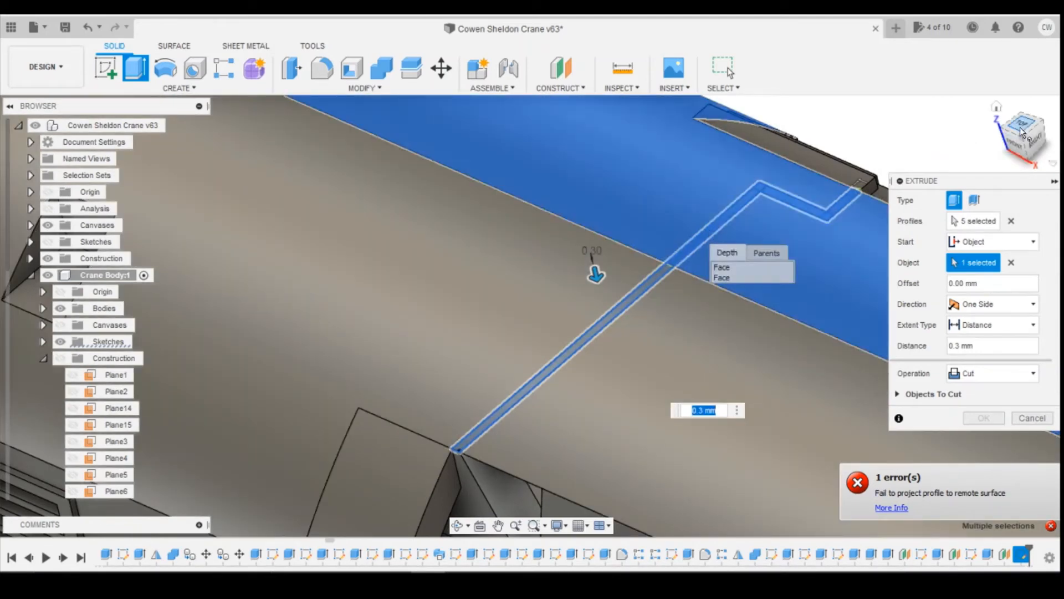
pyautogui.click(1022, 129)
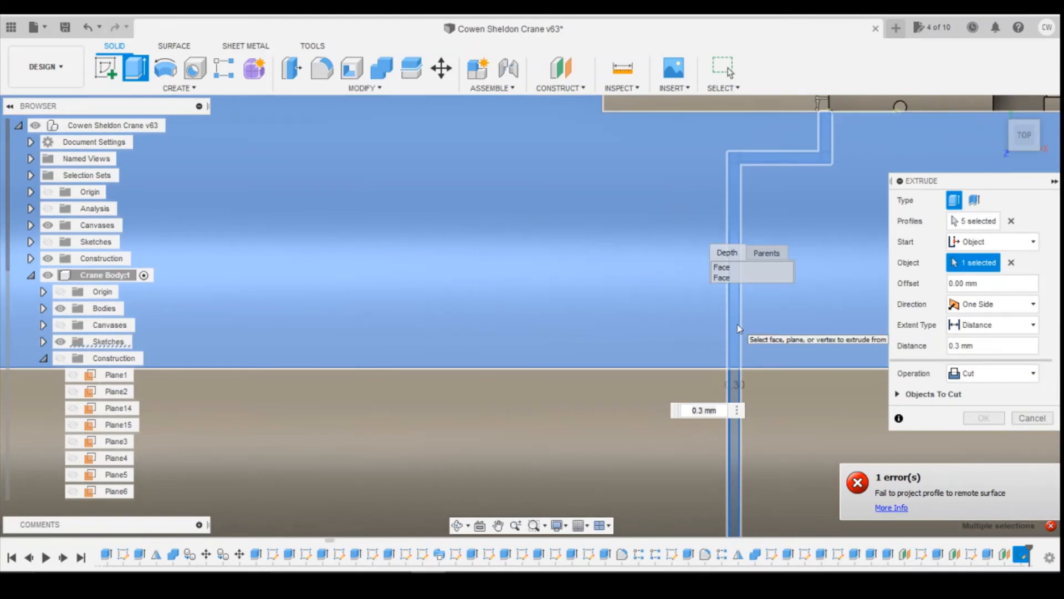
pyautogui.click(743, 338)
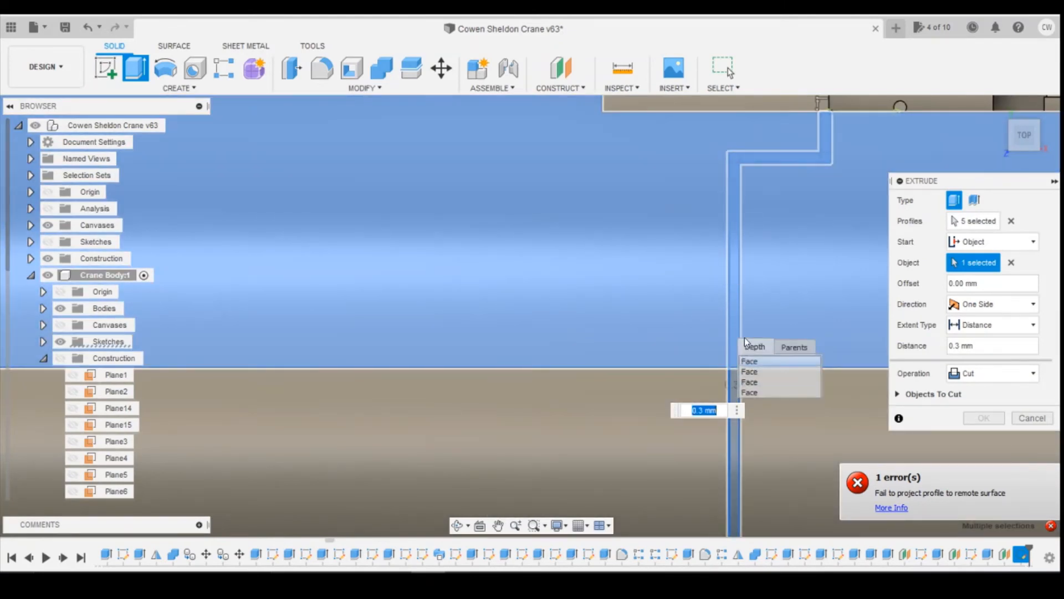
pyautogui.scroll(4, 743, 166)
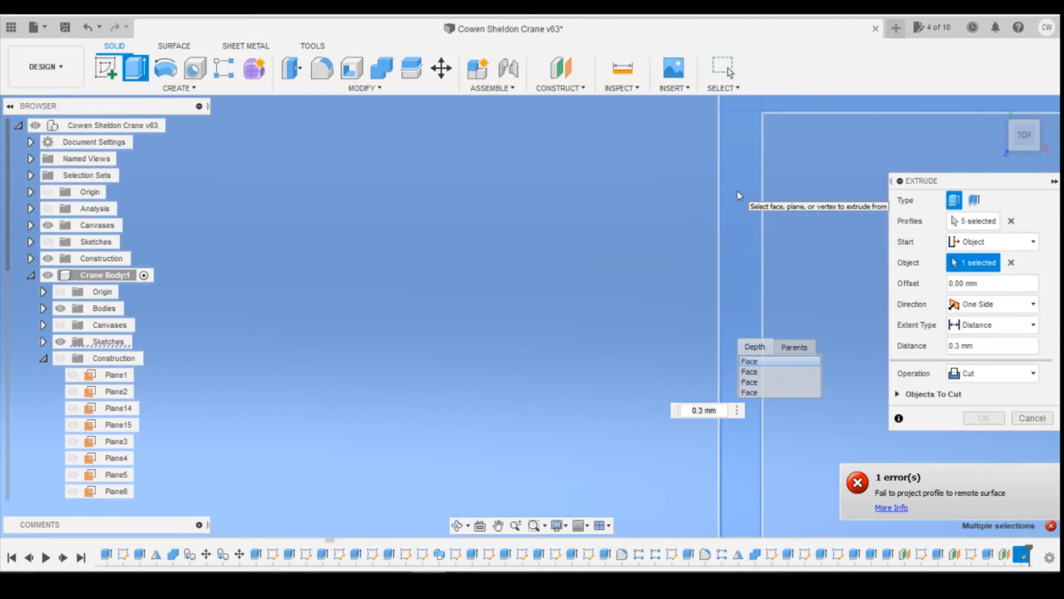
pyautogui.click(738, 199)
pyautogui.scroll(4, 732, 200)
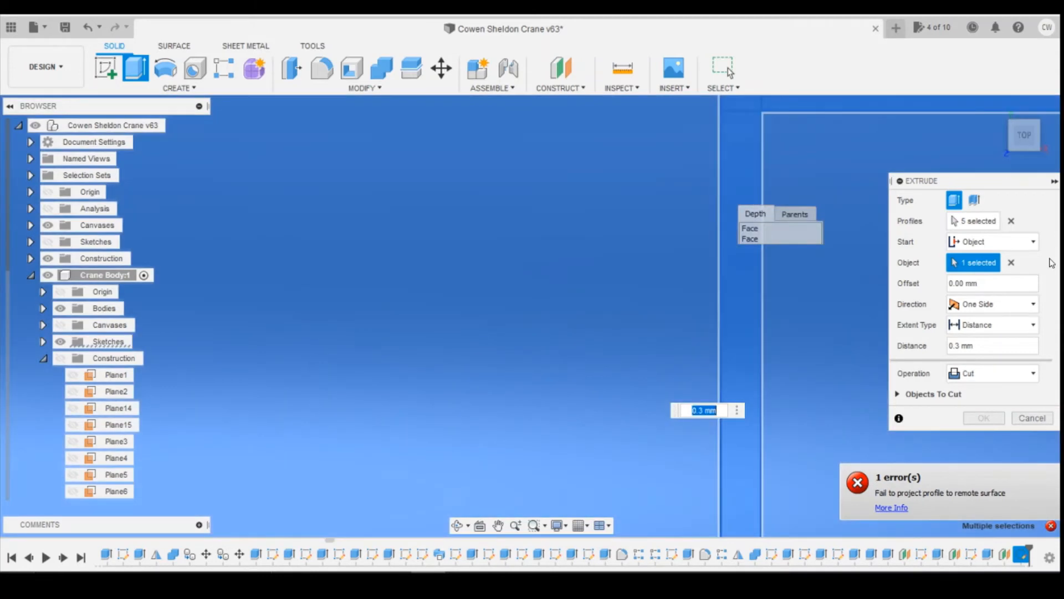
# - Remove the long strip section from the extrusion profiles and complete the cut of the short stepped sections
pyautogui.click(976, 221)
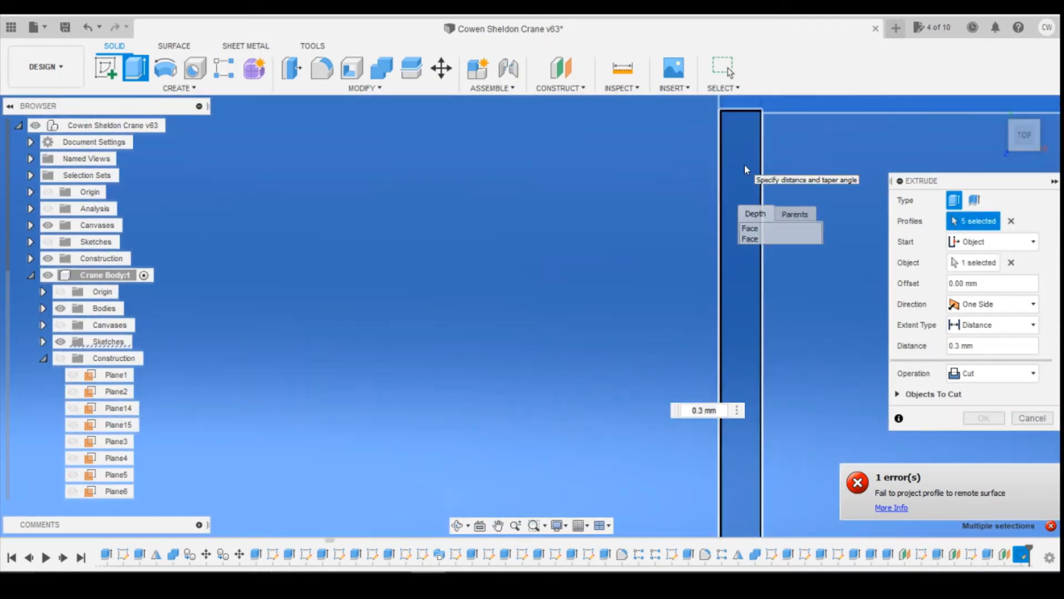
pyautogui.click(759, 204)
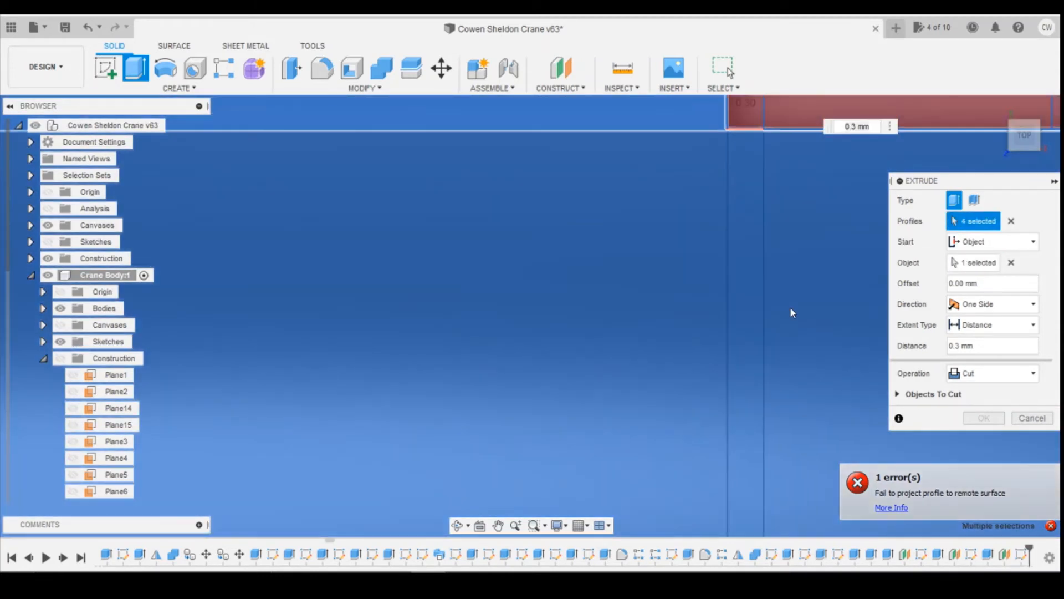
pyautogui.scroll(-4, 789, 333)
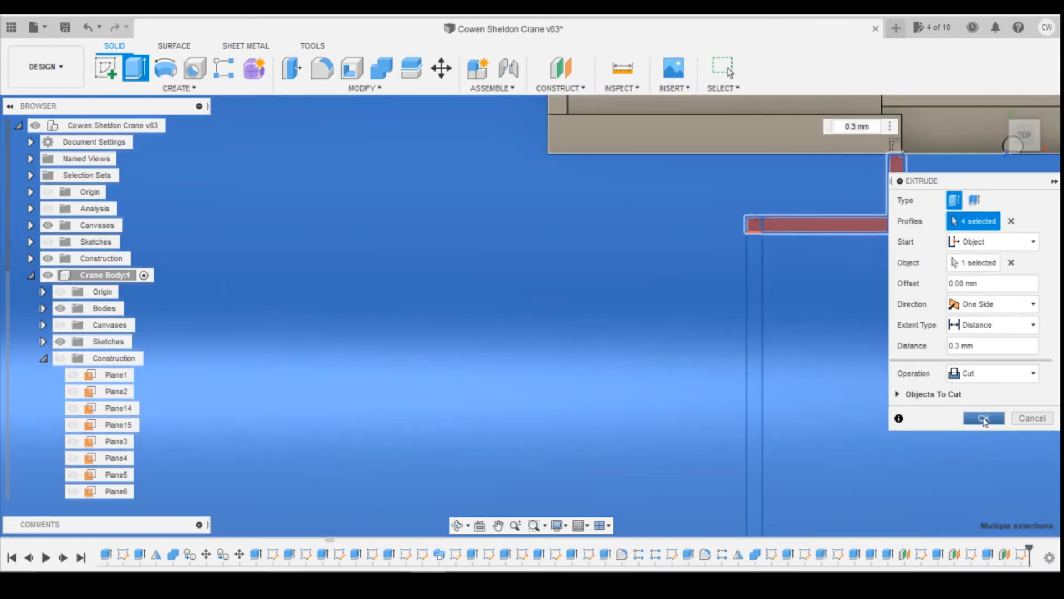
pyautogui.click(984, 419)
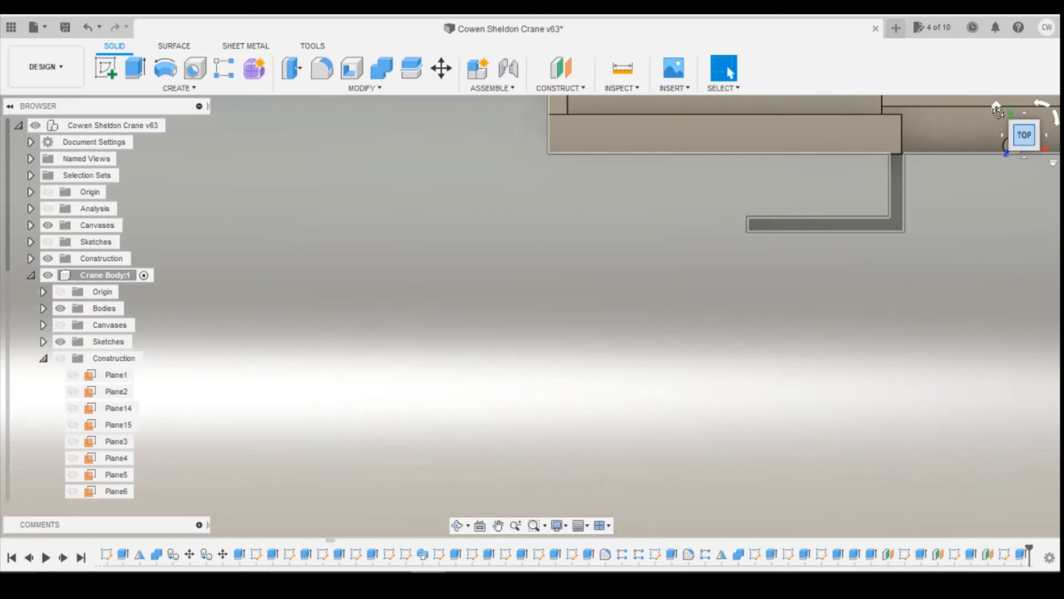
# - Check the new stepped cut in the roof and reopen the strip sketch, Sketch146, for editing
pyautogui.moveTo(998, 113)
pyautogui.mouseDown()
pyautogui.moveTo(1004, 89)
pyautogui.moveTo(1006, 118)
pyautogui.mouseUp()
pyautogui.scroll(-2, 903, 316)
pyautogui.scroll(3, 877, 233)
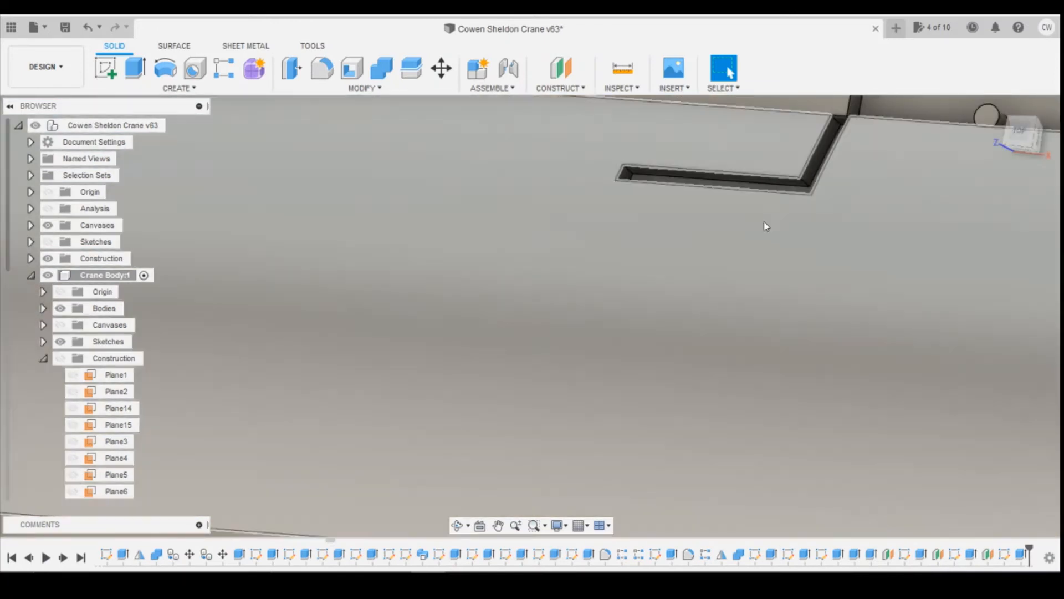
pyautogui.scroll(-4, 744, 257)
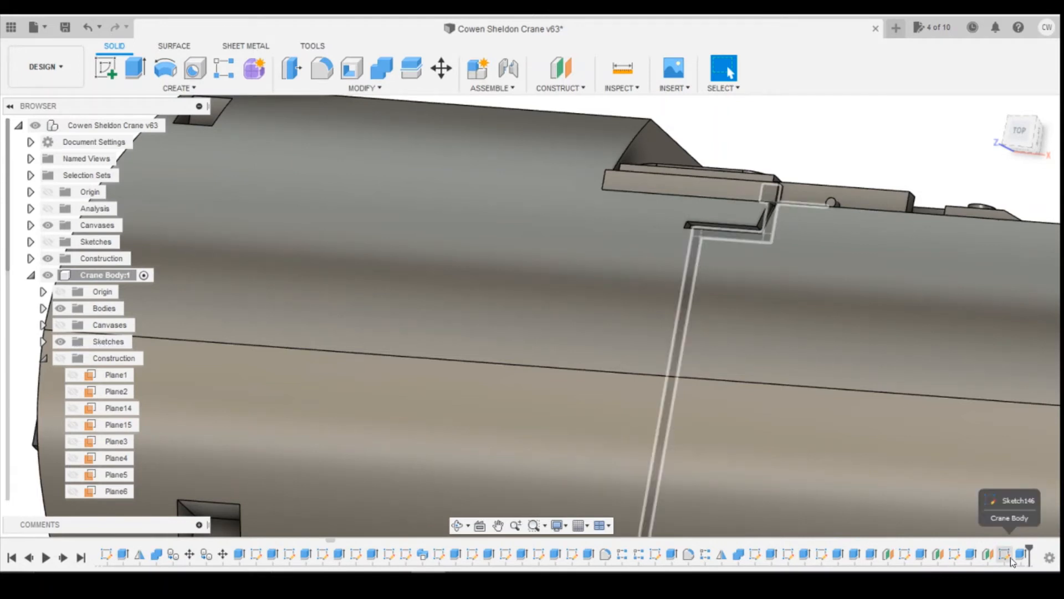
pyautogui.rightClick(1011, 561)
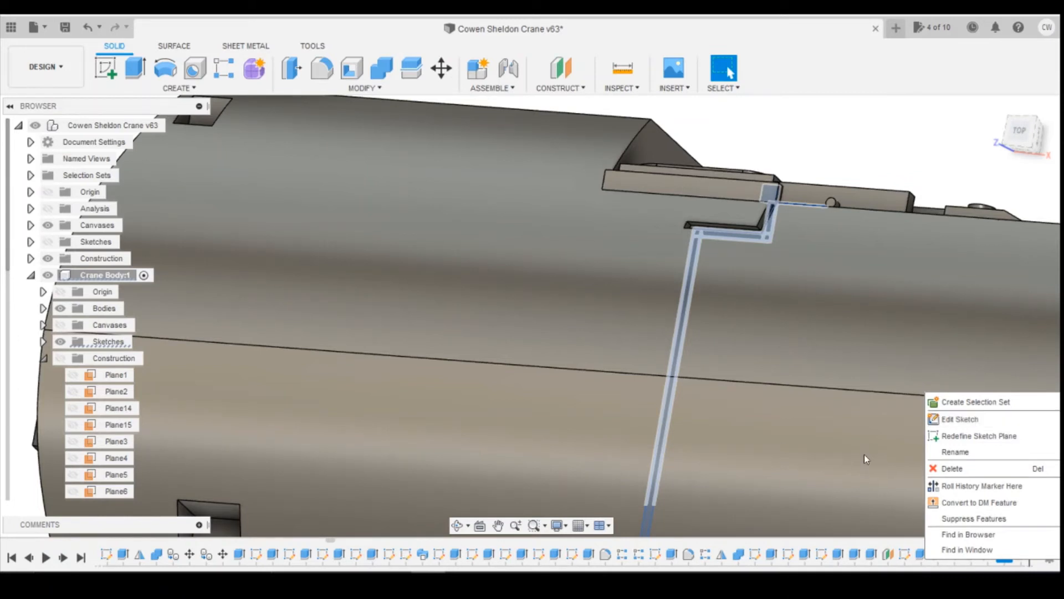
pyautogui.click(956, 419)
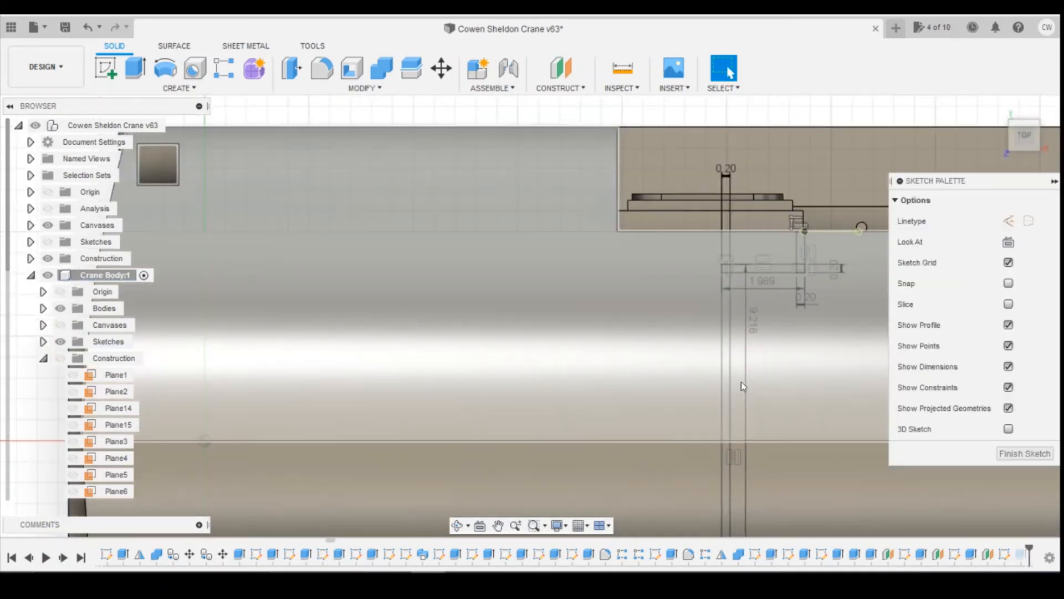
# - Extrude the long strip section crossing the roof as a 0.3 mm cut, starting from the upper curved roof face
pyautogui.scroll(3, 723, 380)
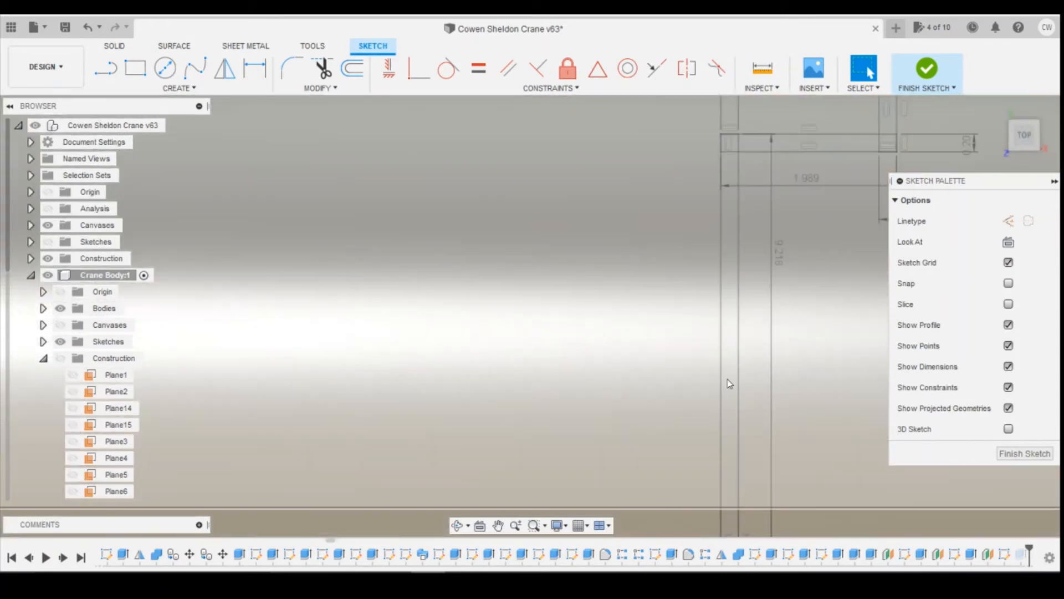
pyautogui.click(728, 381)
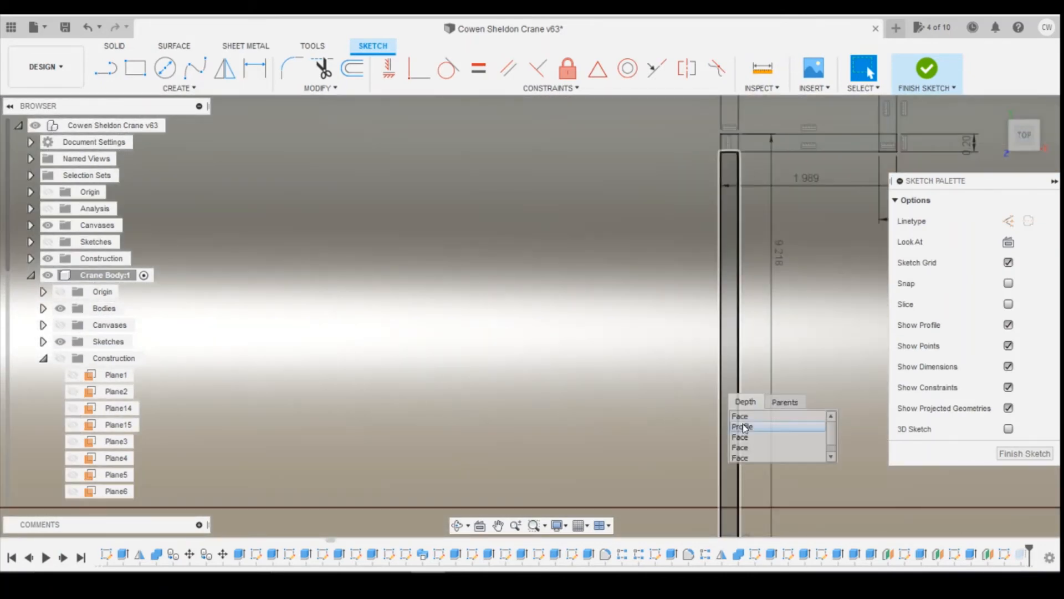
pyautogui.click(744, 427)
pyautogui.rightClick(724, 400)
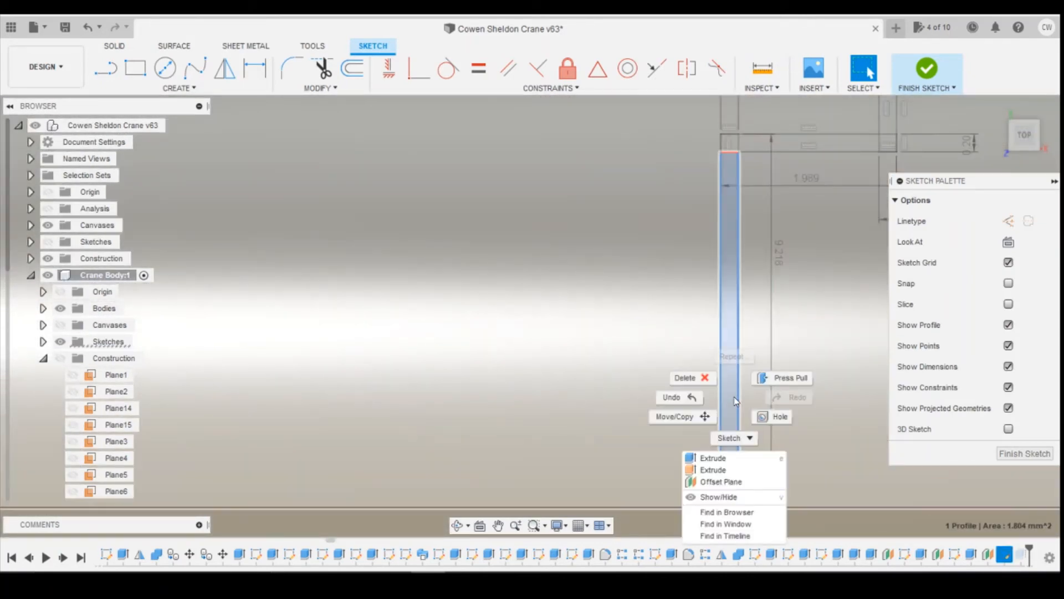
pyautogui.click(721, 452)
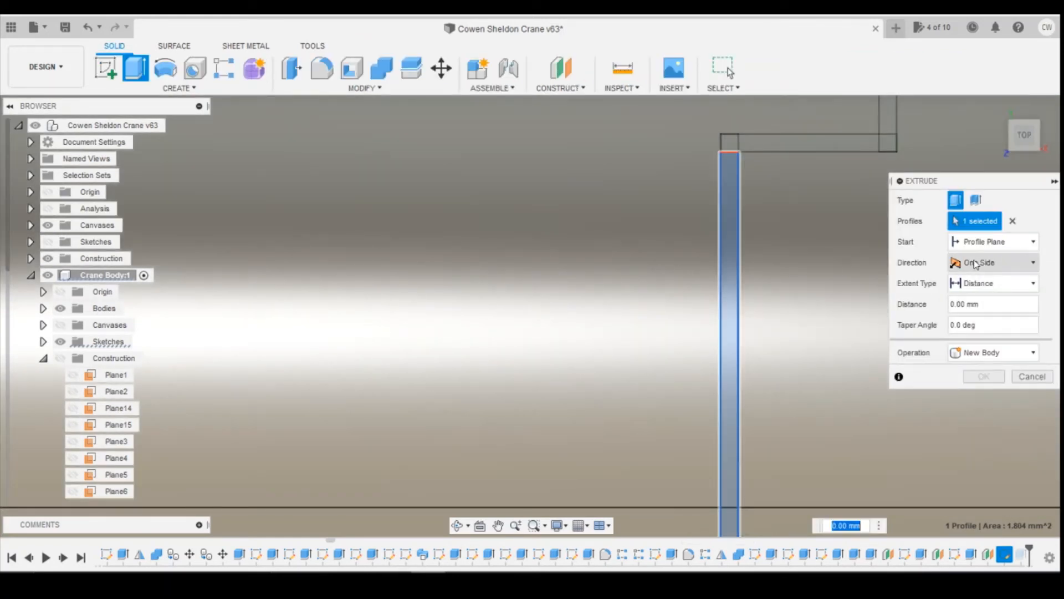
pyautogui.click(993, 241)
pyautogui.click(975, 278)
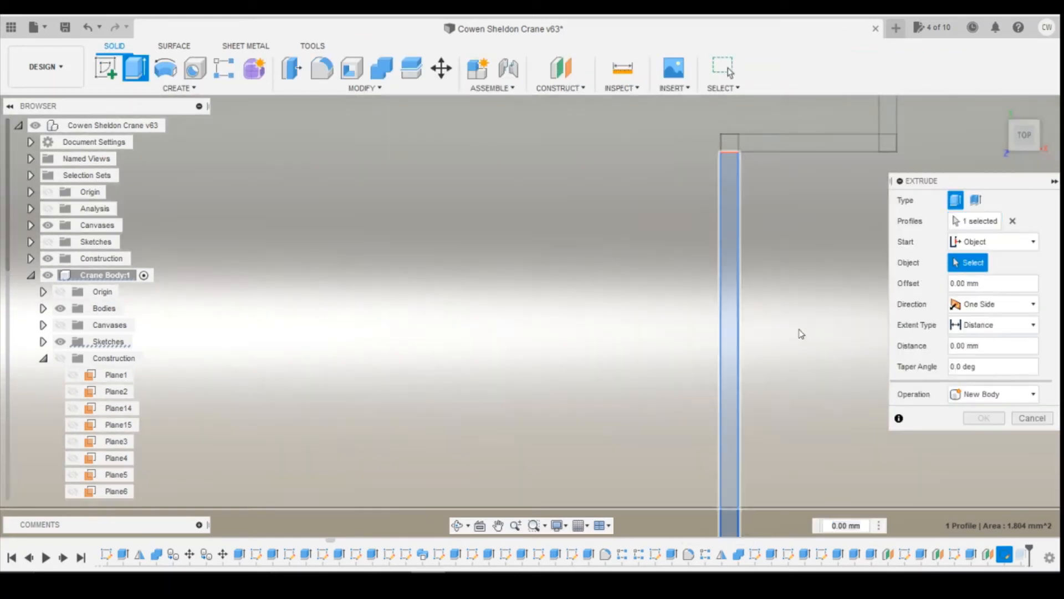
pyautogui.click(802, 333)
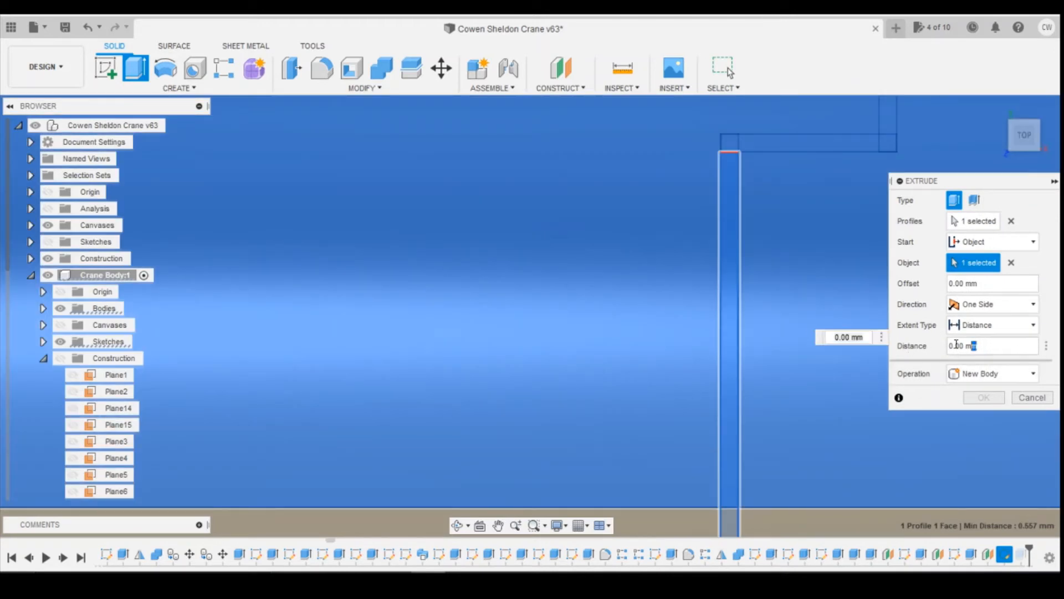
pyautogui.write('0.3')
pyautogui.press('Return')
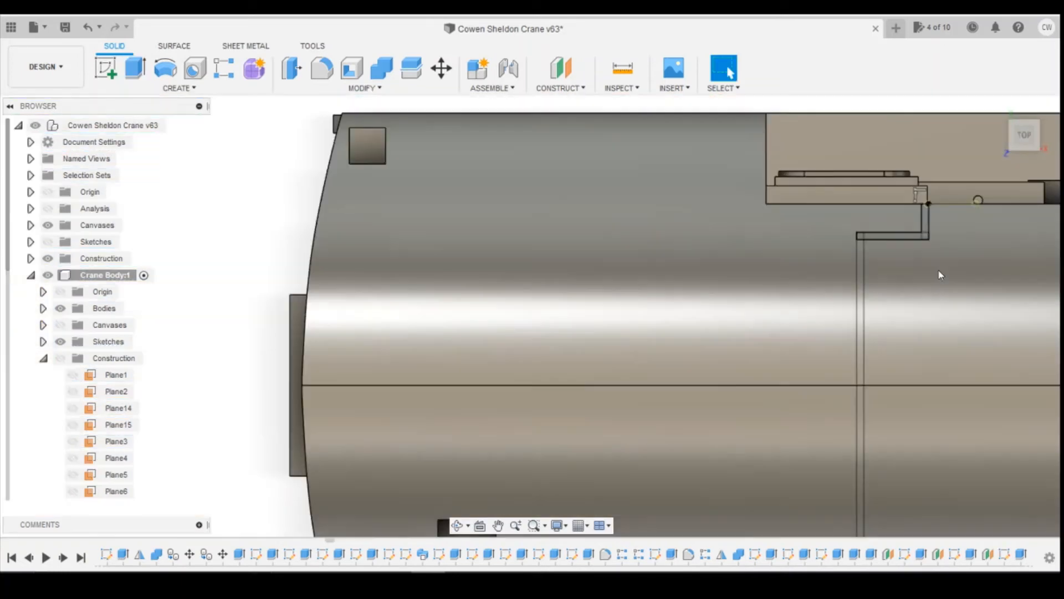
# - Try to replace the start object of the long strip's cut while keeping its distance at 0.3 mm
pyautogui.moveTo(1018, 139)
pyautogui.mouseDown()
pyautogui.moveTo(992, 108)
pyautogui.moveTo(978, 61)
pyautogui.mouseUp()
pyautogui.moveTo(999, 119); pyautogui.dragTo(996, 105)
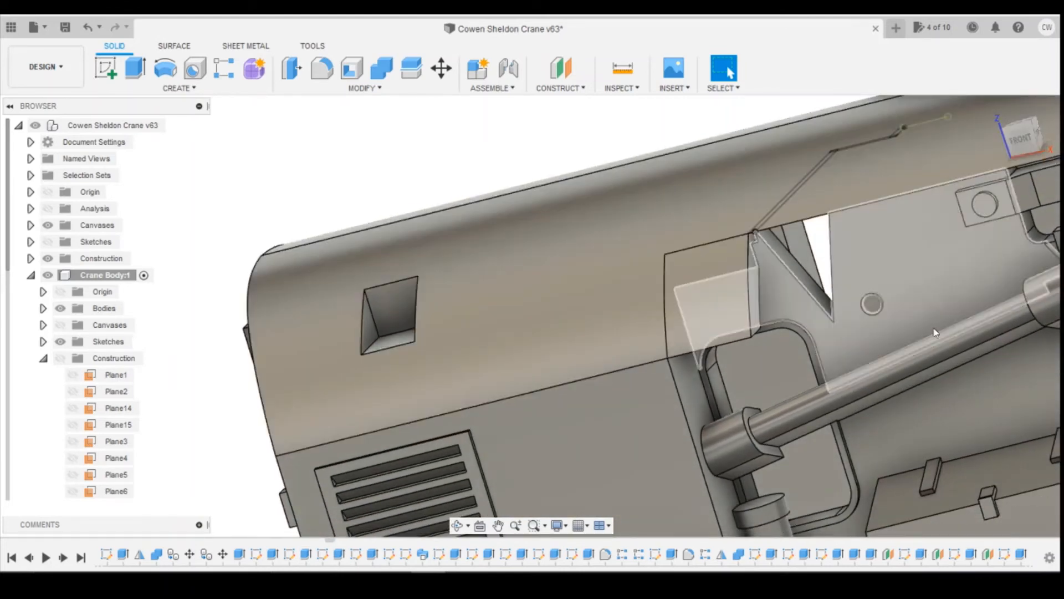
pyautogui.scroll(-5, 1009, 550)
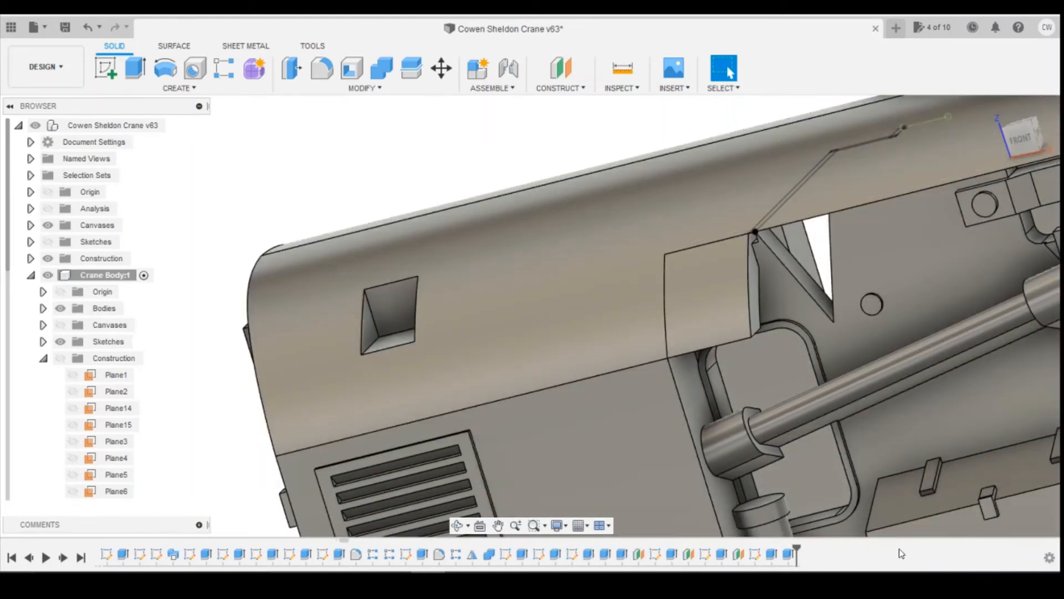
pyautogui.rightClick(771, 554)
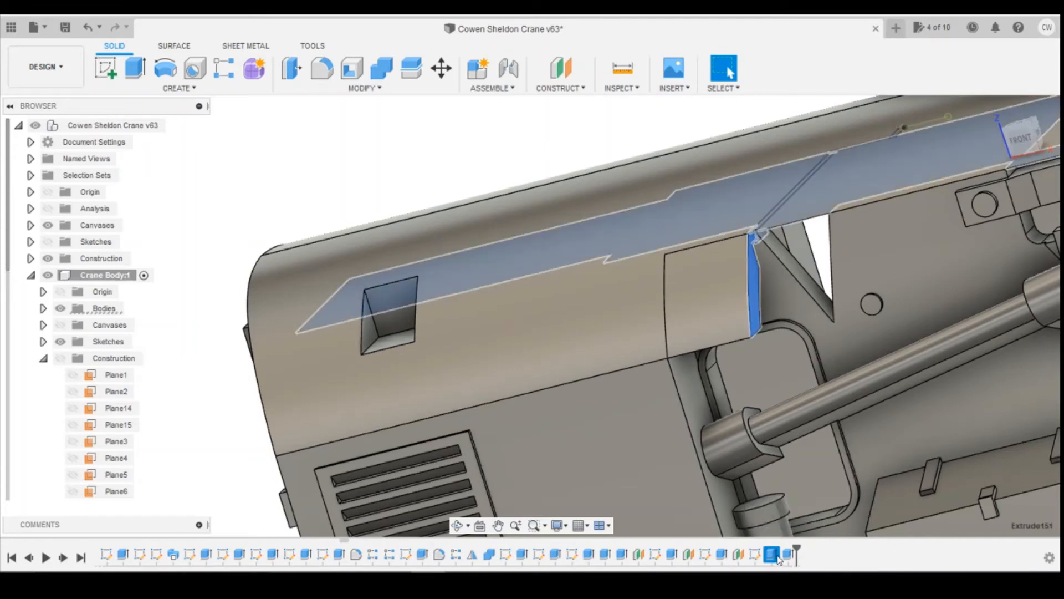
pyautogui.click(815, 415)
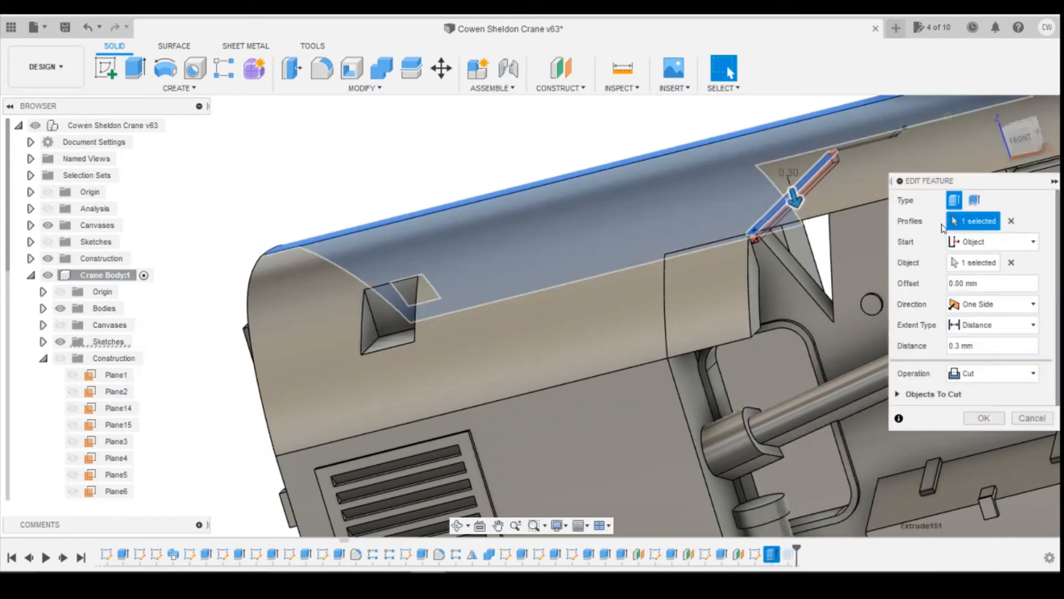
pyautogui.click(1027, 144)
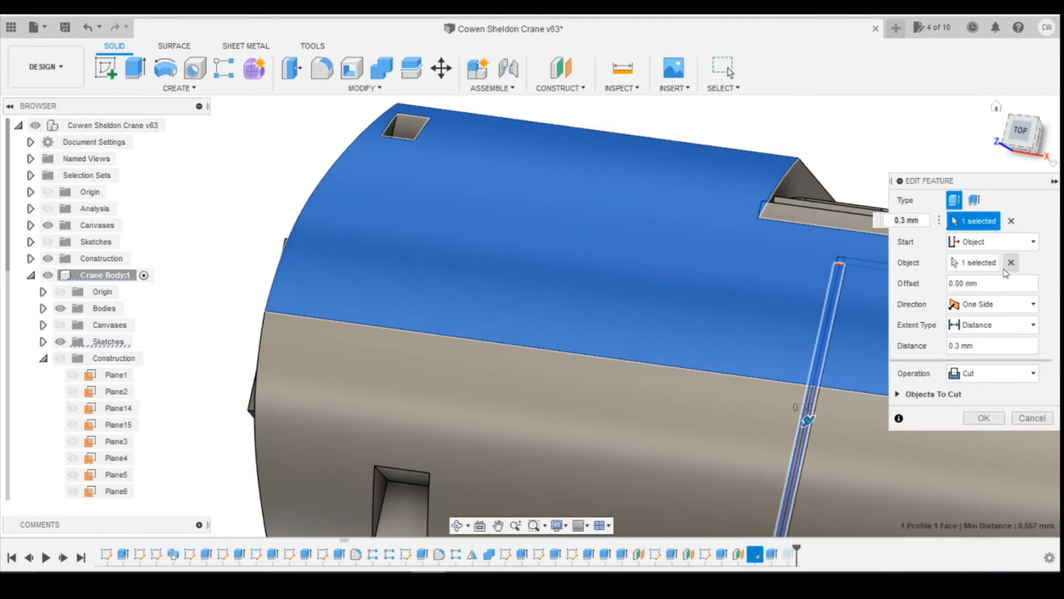
pyautogui.click(1011, 263)
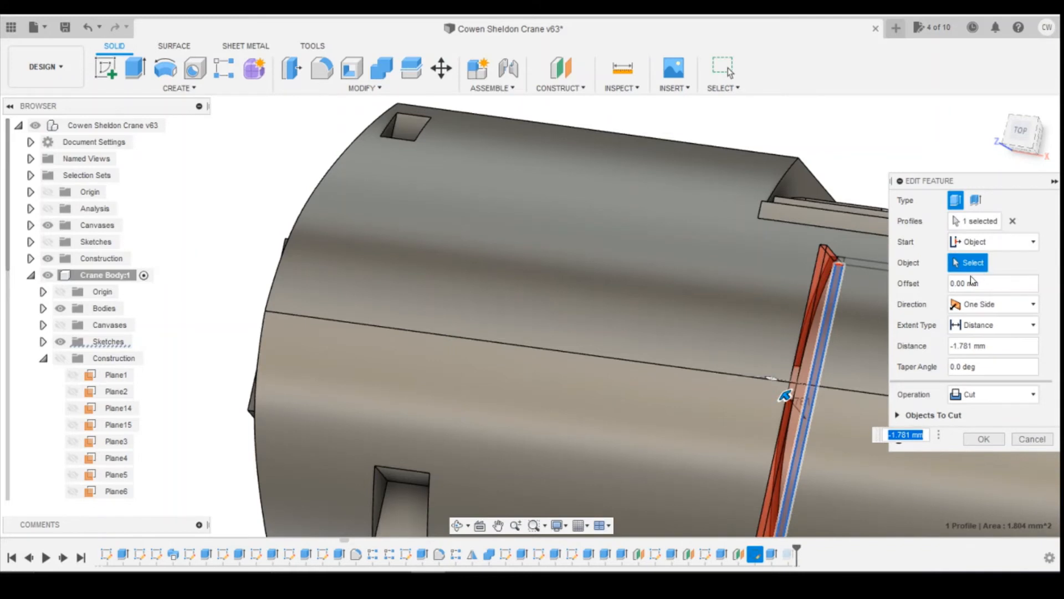
pyautogui.scroll(-3, 726, 255)
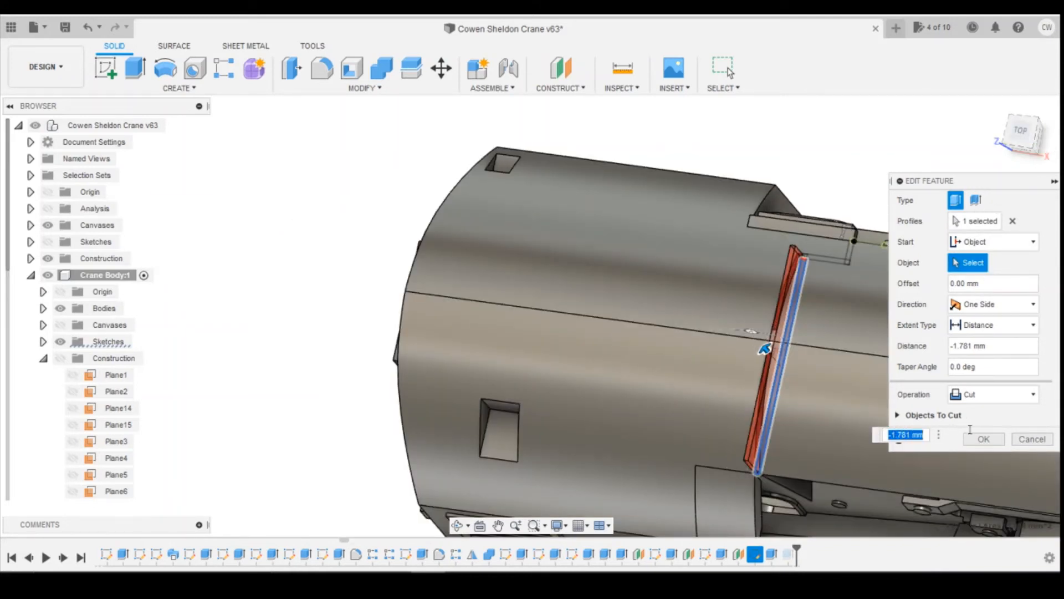
pyautogui.write('0.3')
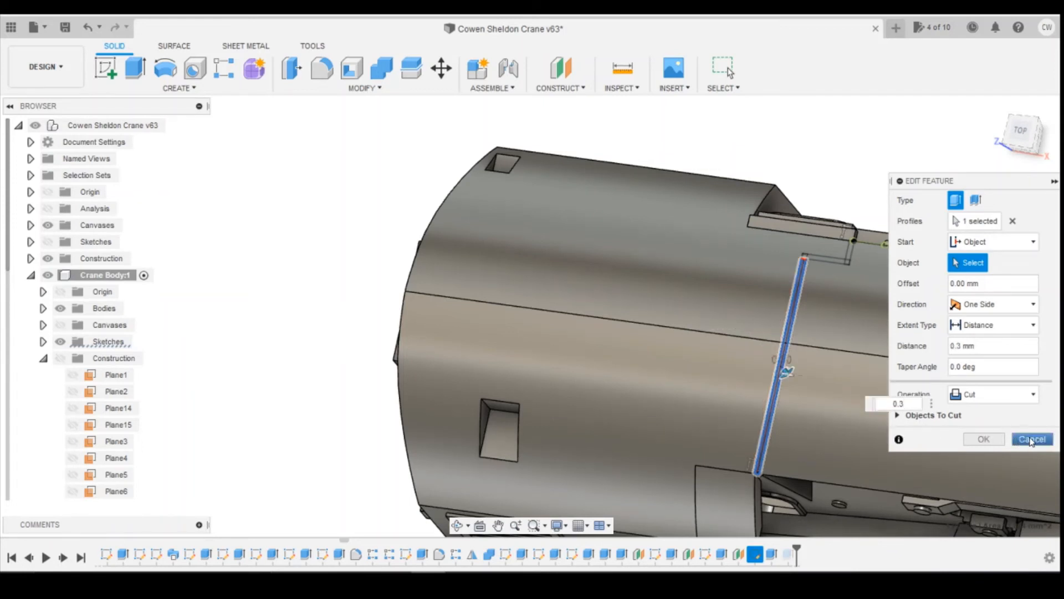
pyautogui.click(1033, 439)
# - Try to extrude the long strip section again as a 0.3 mm cut from the upper curved roof face
pyautogui.scroll(4, 795, 340)
pyautogui.scroll(1, 790, 333)
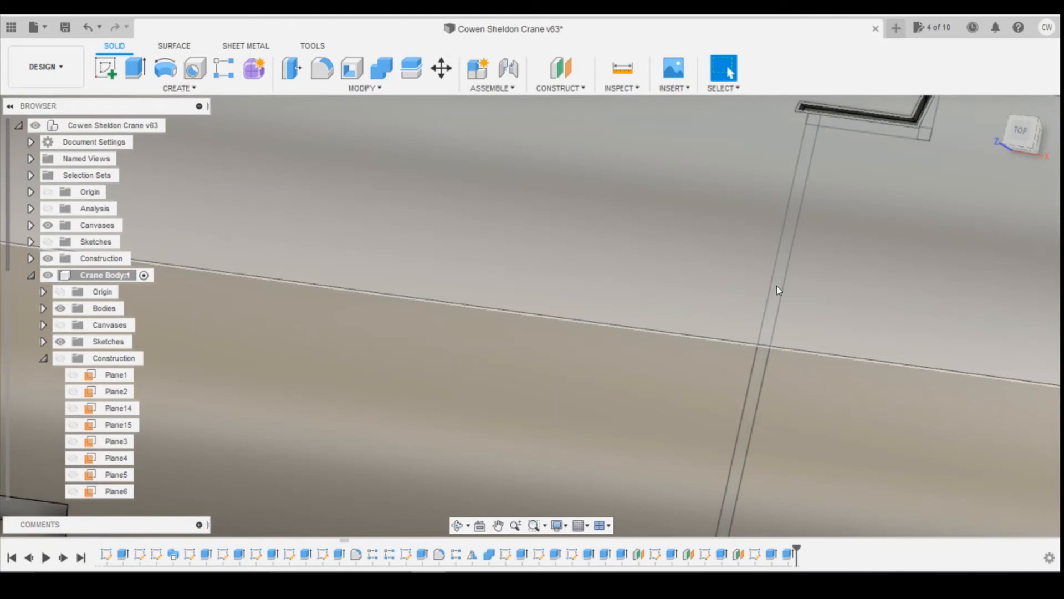
pyautogui.click(777, 285)
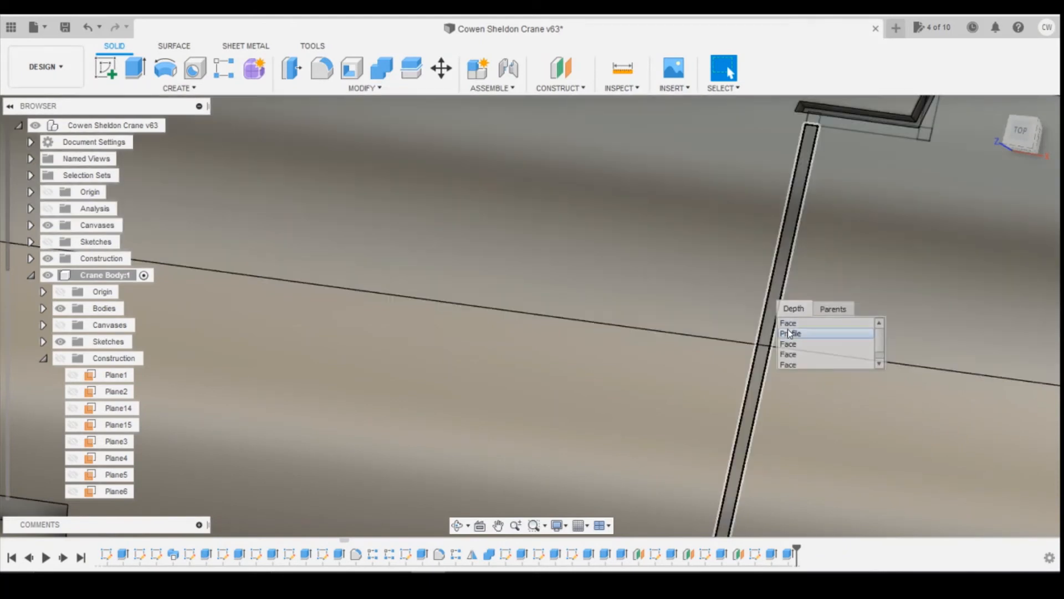
pyautogui.click(787, 332)
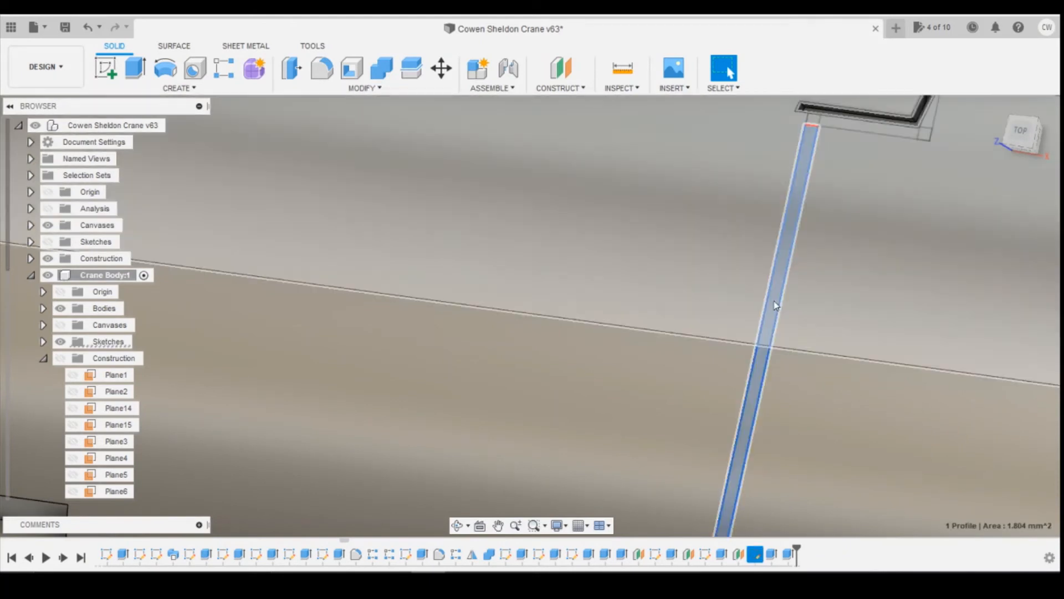
pyautogui.rightClick(774, 302)
pyautogui.click(767, 362)
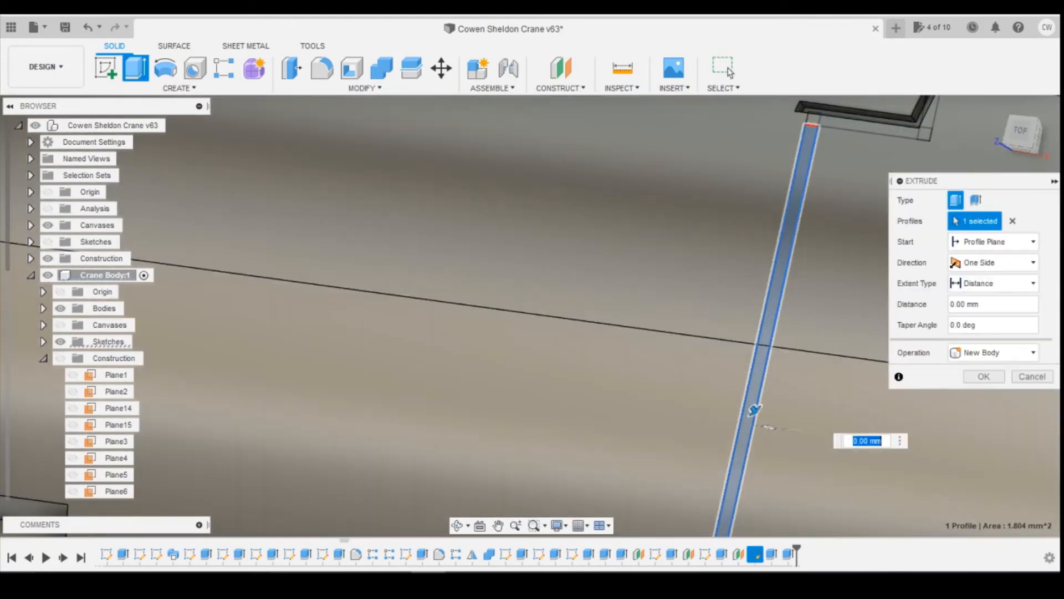
pyautogui.click(992, 242)
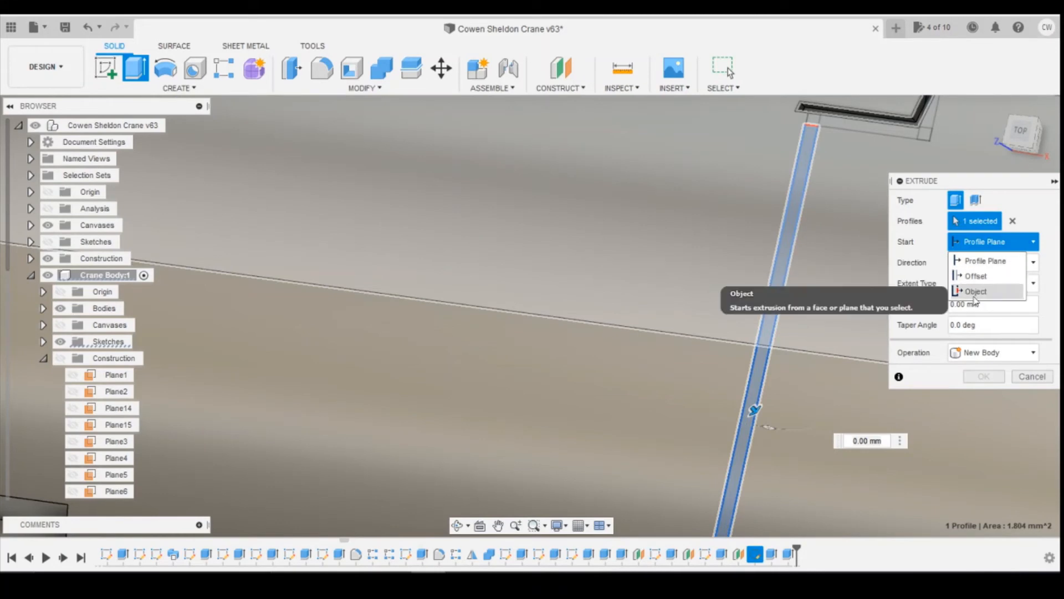
pyautogui.click(975, 294)
pyautogui.click(846, 259)
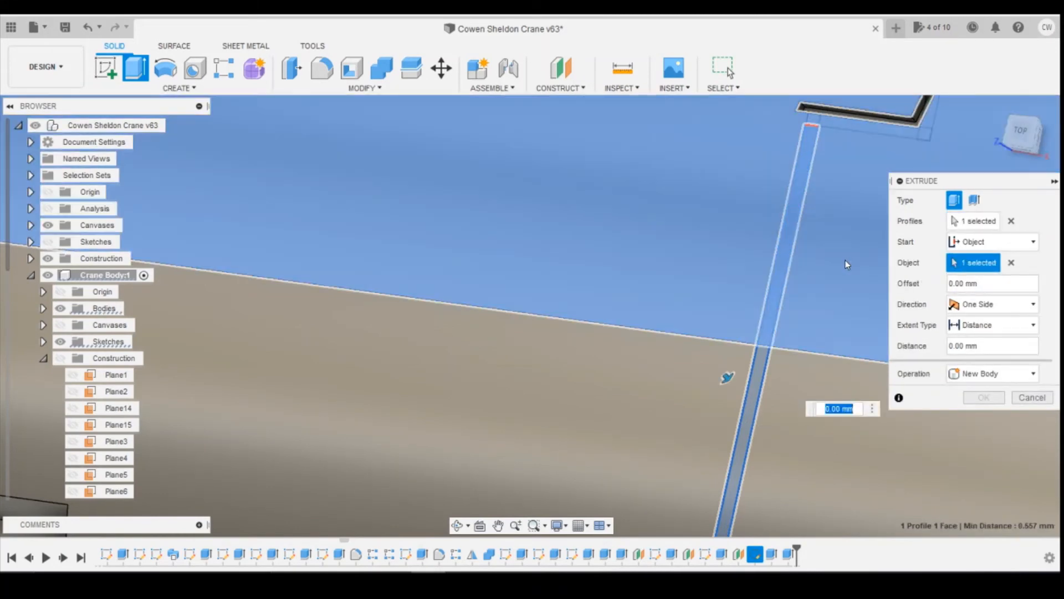
pyautogui.write('0.3')
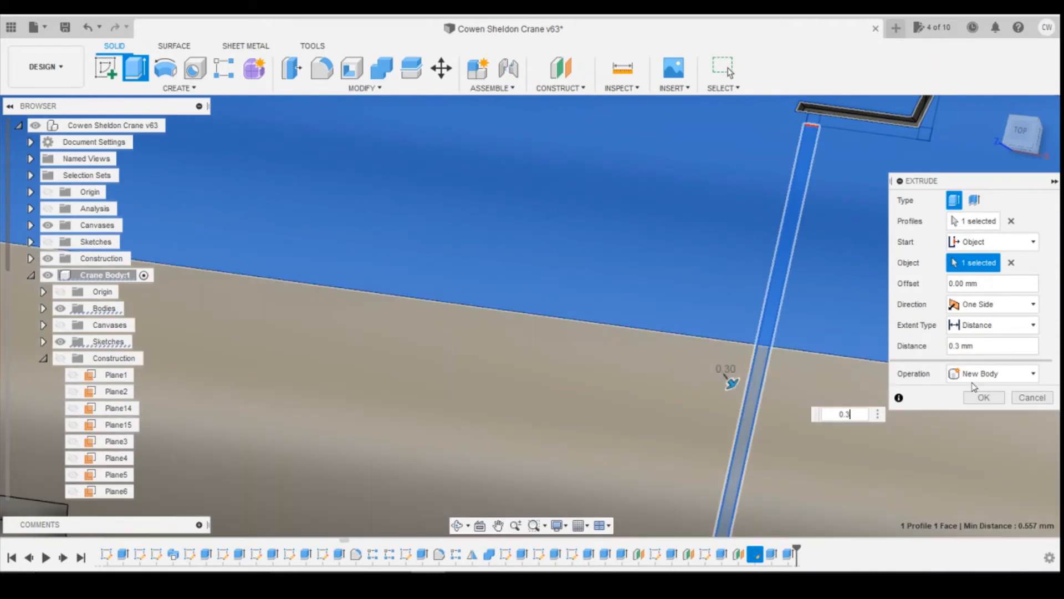
pyautogui.click(976, 374)
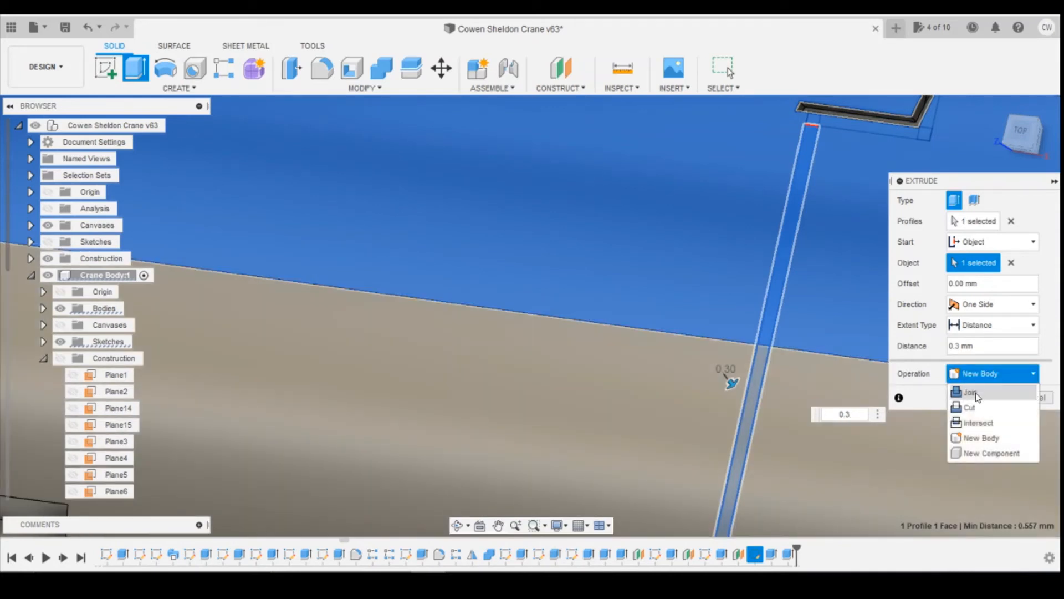
pyautogui.click(974, 407)
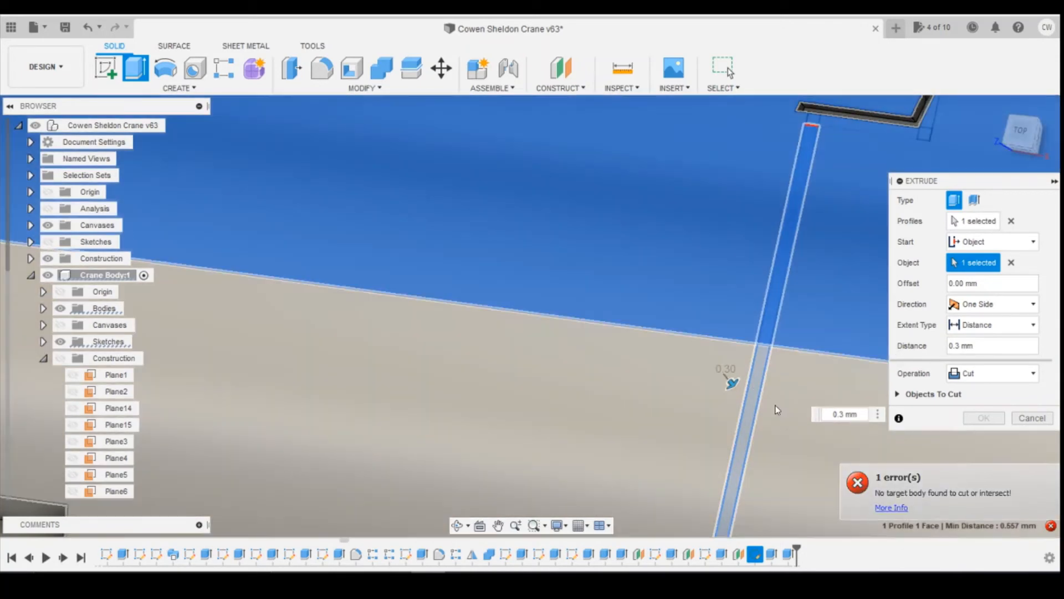
# - Try the lower curved roof face as the extrusion's start object and abandon the extrusion
pyautogui.click(779, 407)
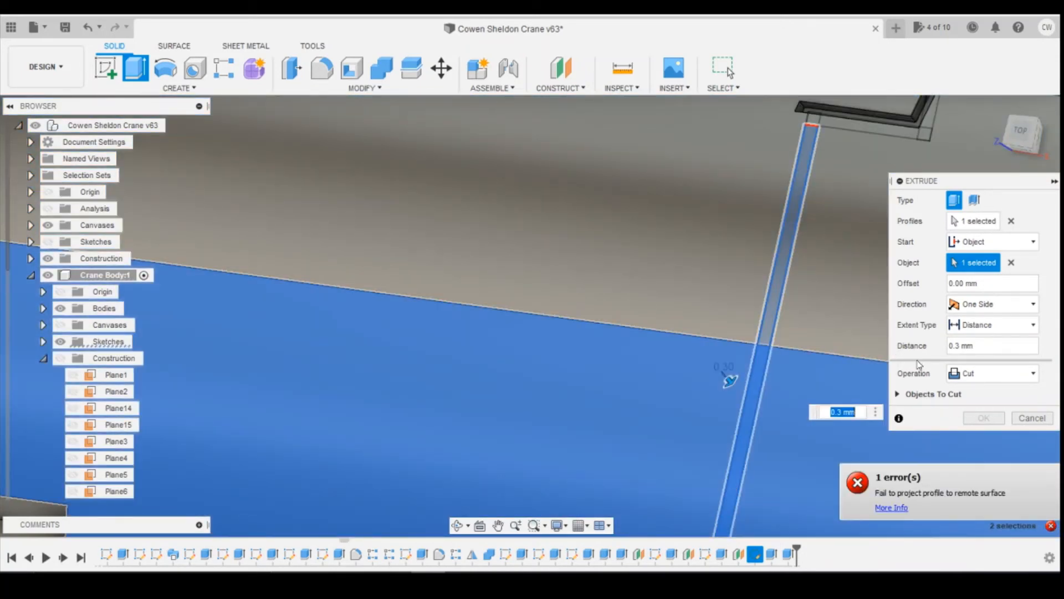
pyautogui.scroll(-5, 838, 302)
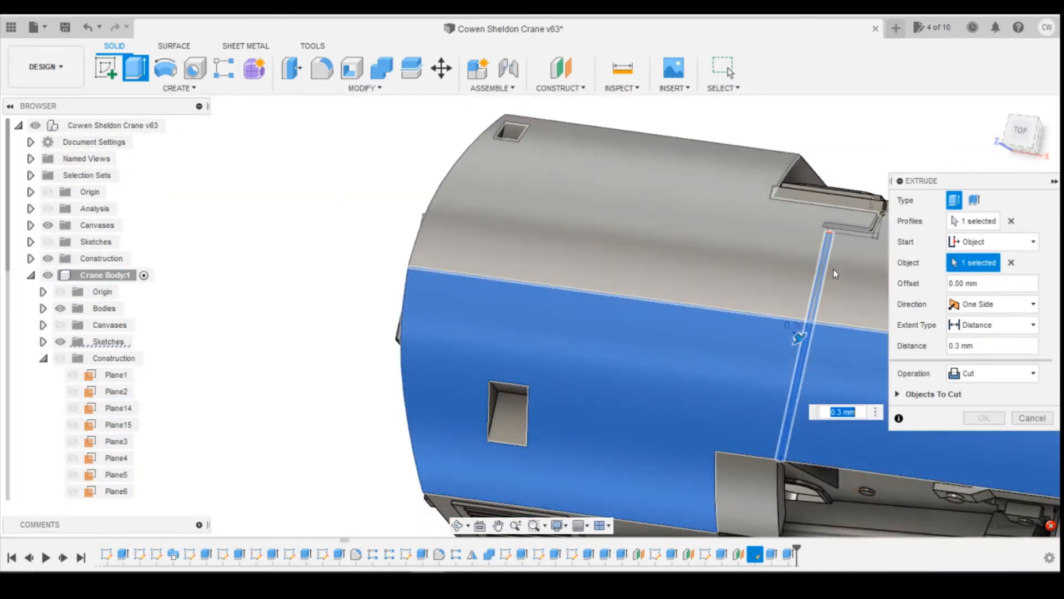
pyautogui.click(1033, 418)
# - Reopen Sketch146 and draw a line about 0.2 mm long across the long strip, close to the roof's central edge
pyautogui.scroll(8, 823, 325)
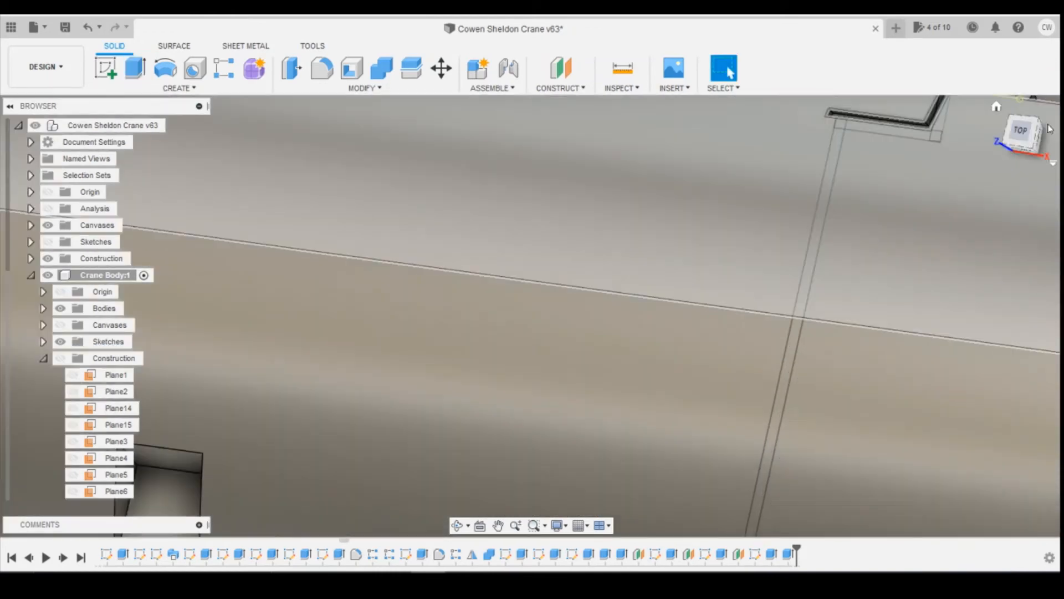
pyautogui.scroll(-8, 911, 235)
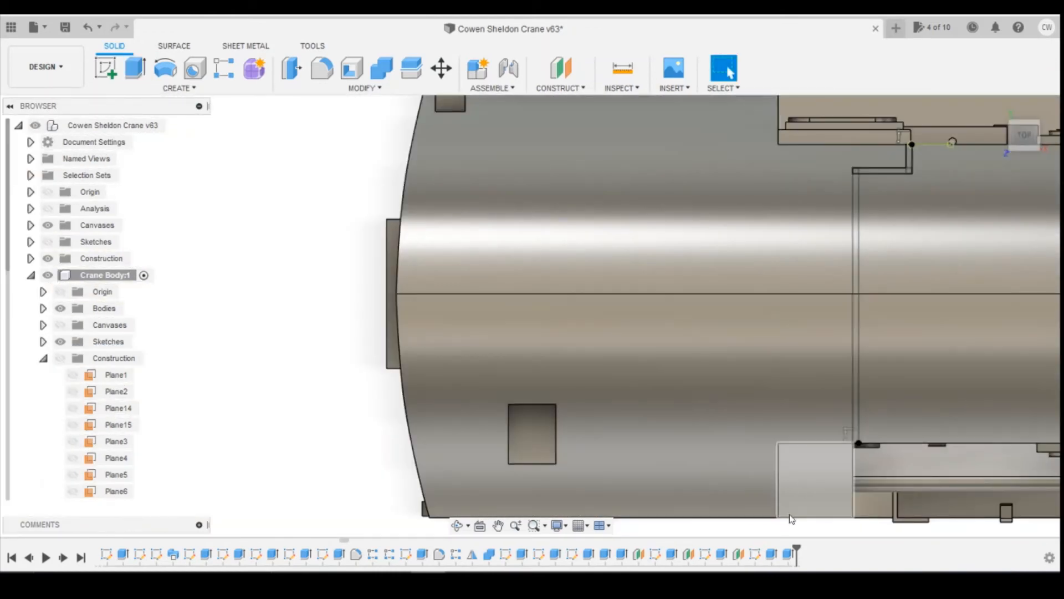
pyautogui.rightClick(754, 554)
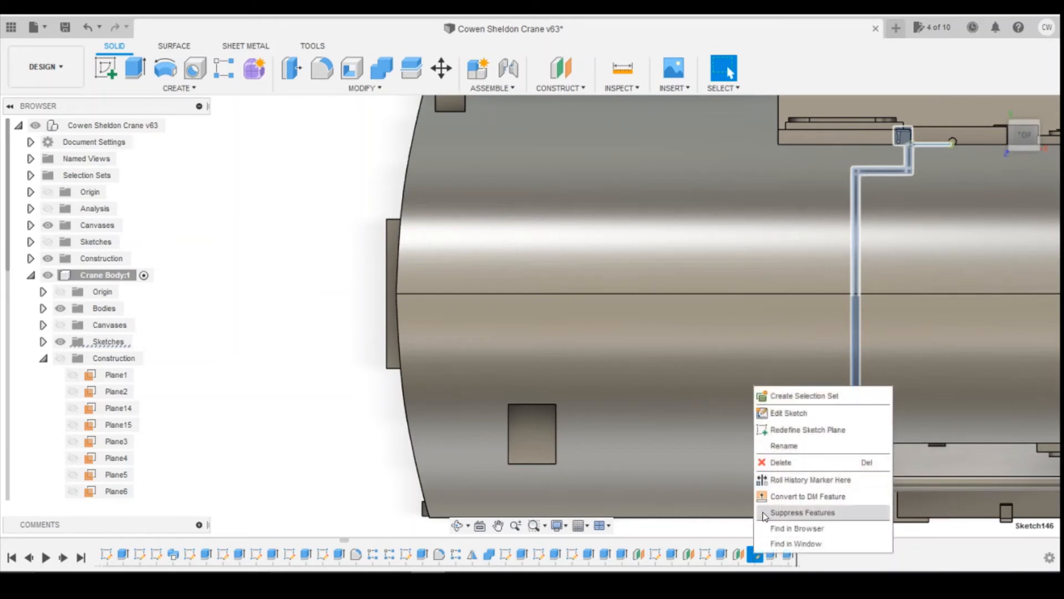
pyautogui.click(781, 415)
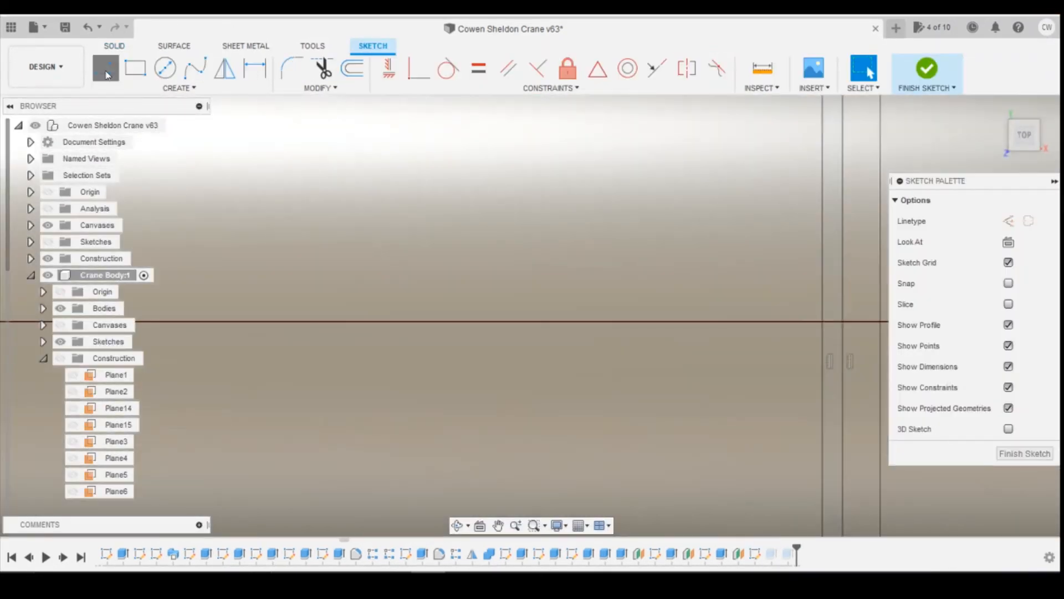
pyautogui.click(107, 71)
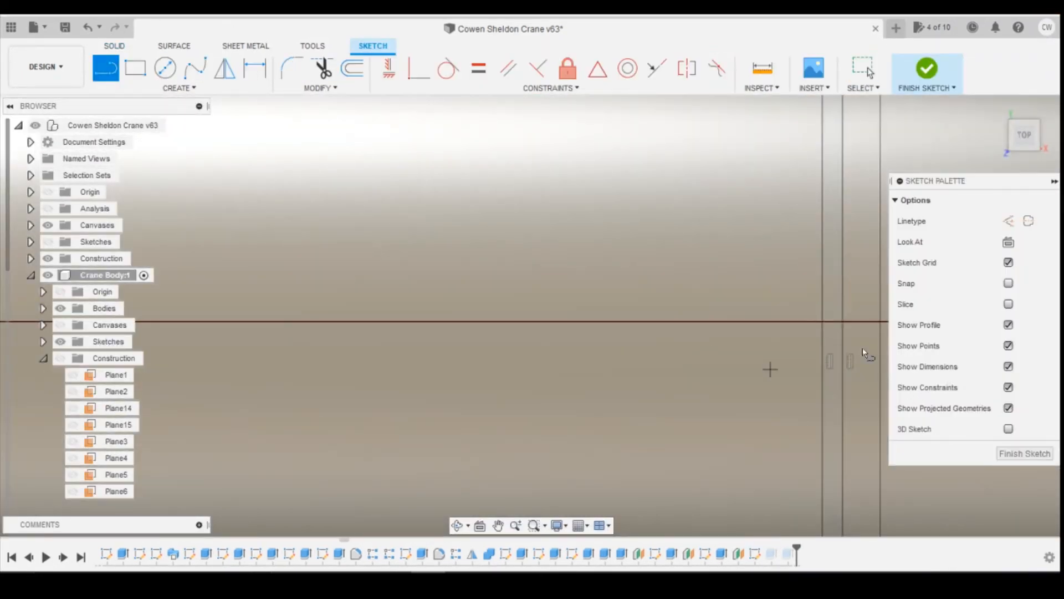
pyautogui.click(829, 318)
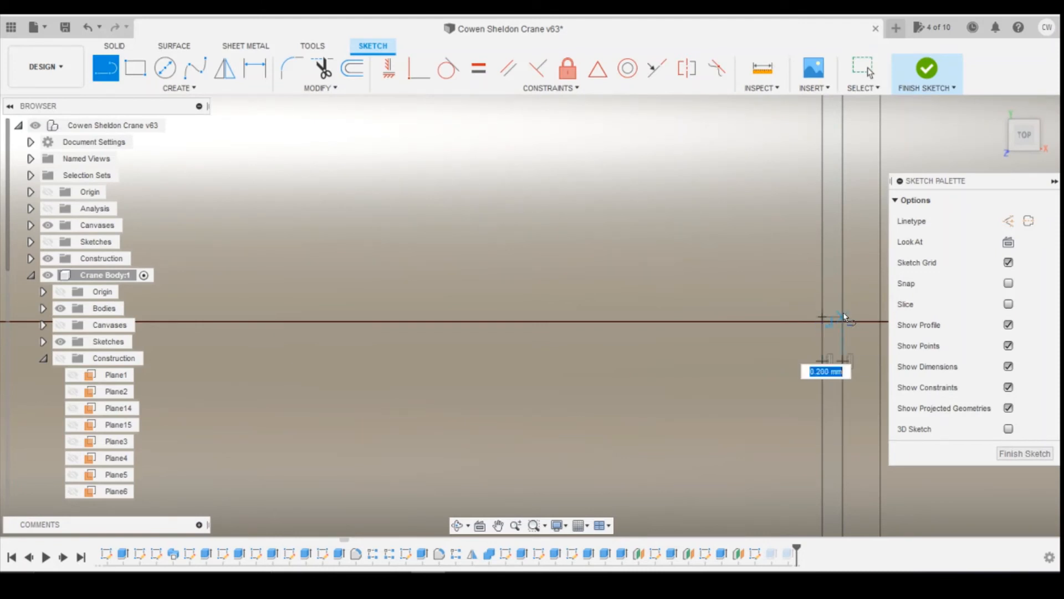
pyautogui.click(843, 314)
pyautogui.press('Escape')
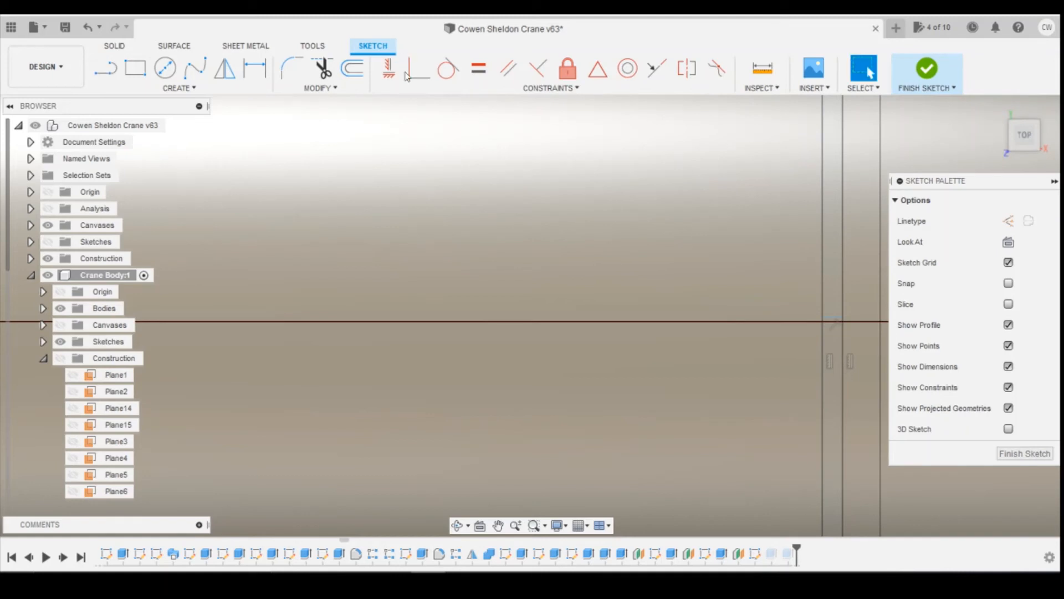
# - Make the short line's endpoint coincident with the roof's central edge and finish the sketch
pyautogui.click(411, 78)
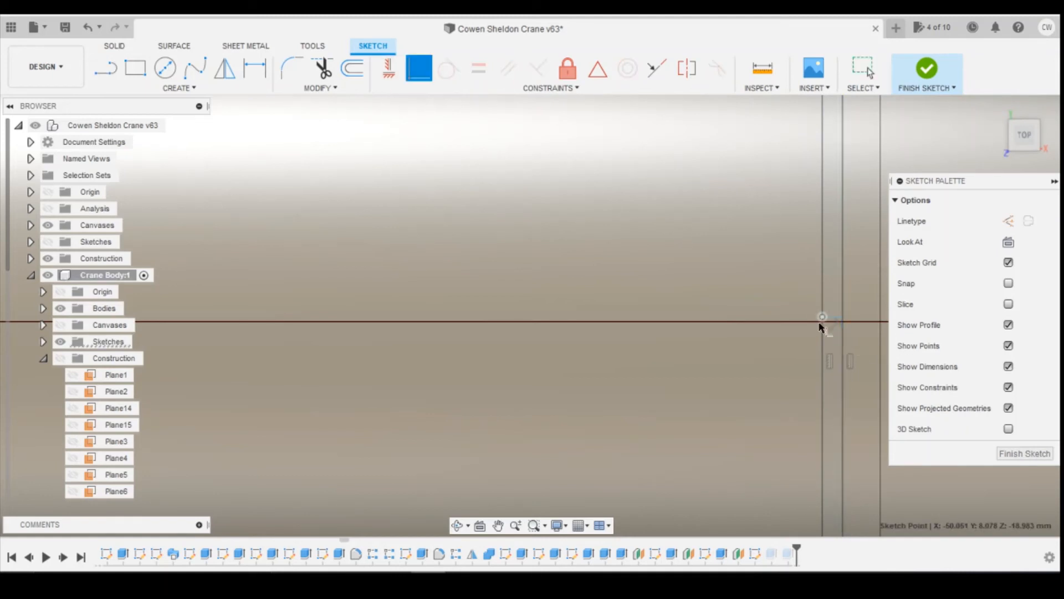
pyautogui.click(820, 321)
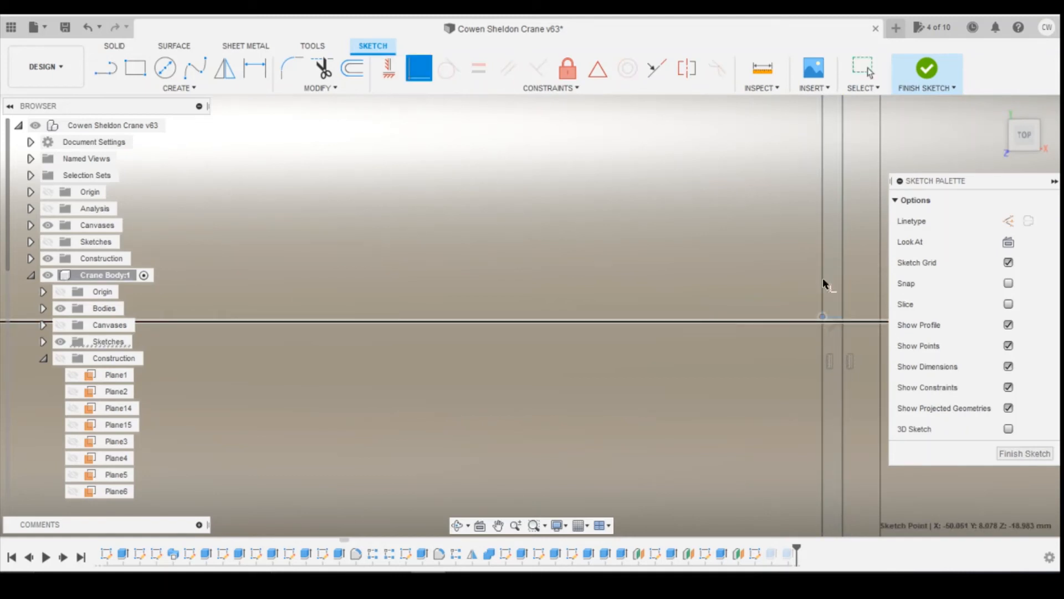
pyautogui.click(827, 322)
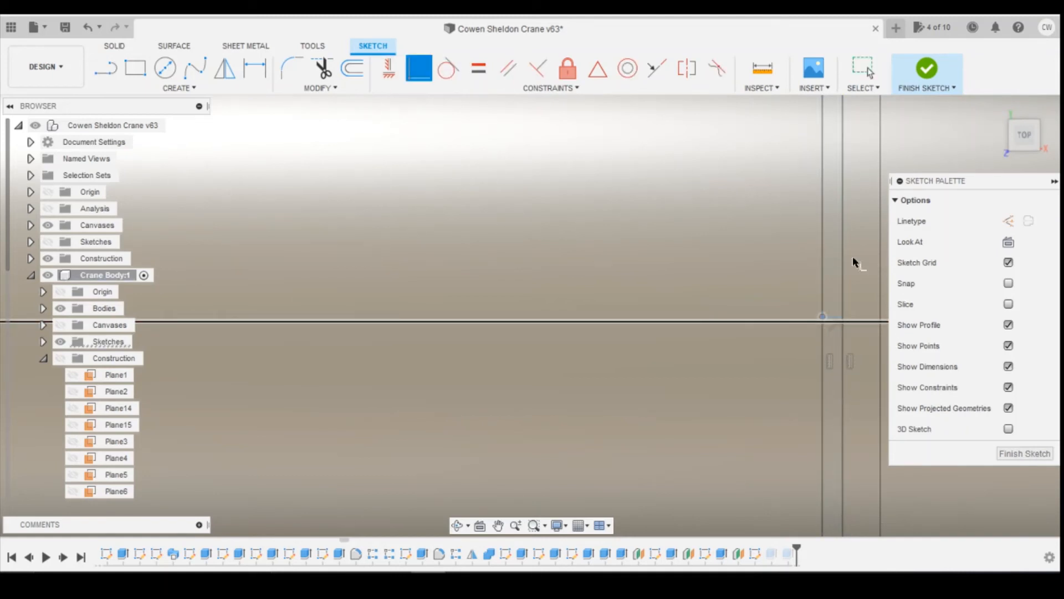
pyautogui.click(1021, 455)
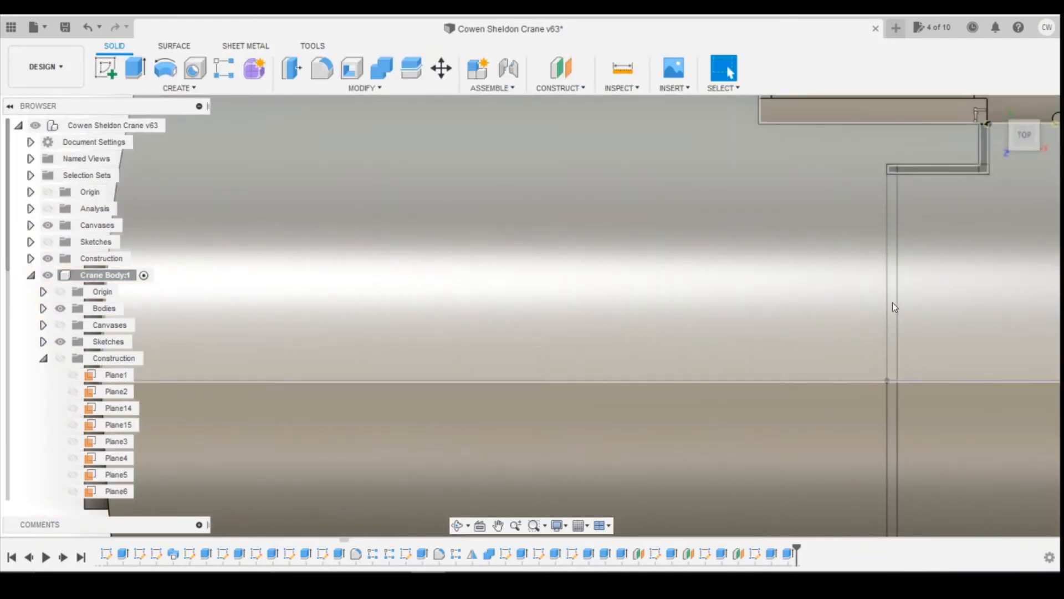
# - Extrude the long strip's upper section as a 0.3 mm cut, starting from the upper curved roof face
pyautogui.click(893, 303)
pyautogui.click(909, 350)
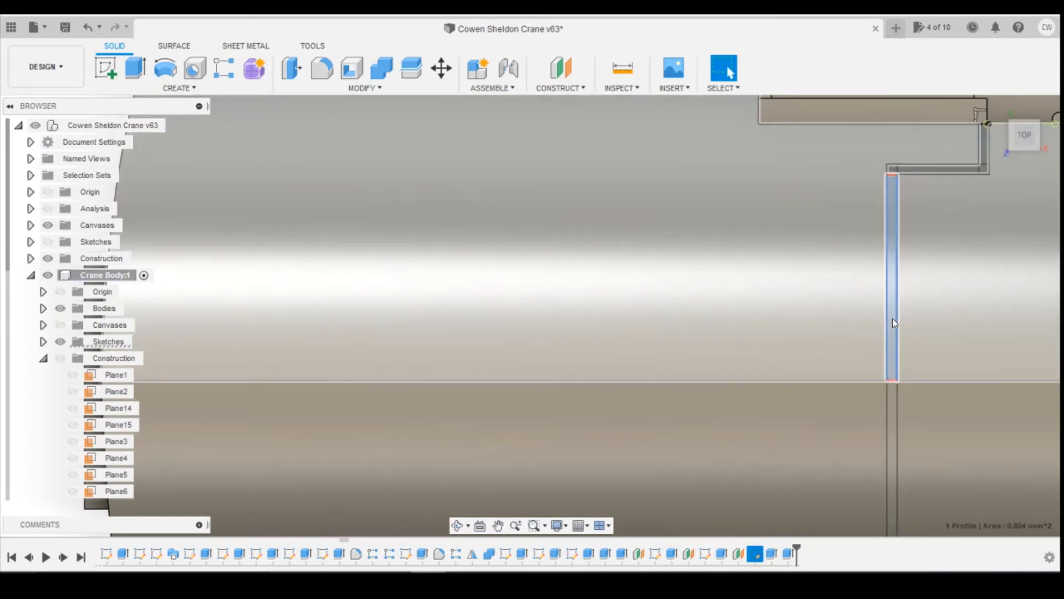
pyautogui.rightClick(894, 321)
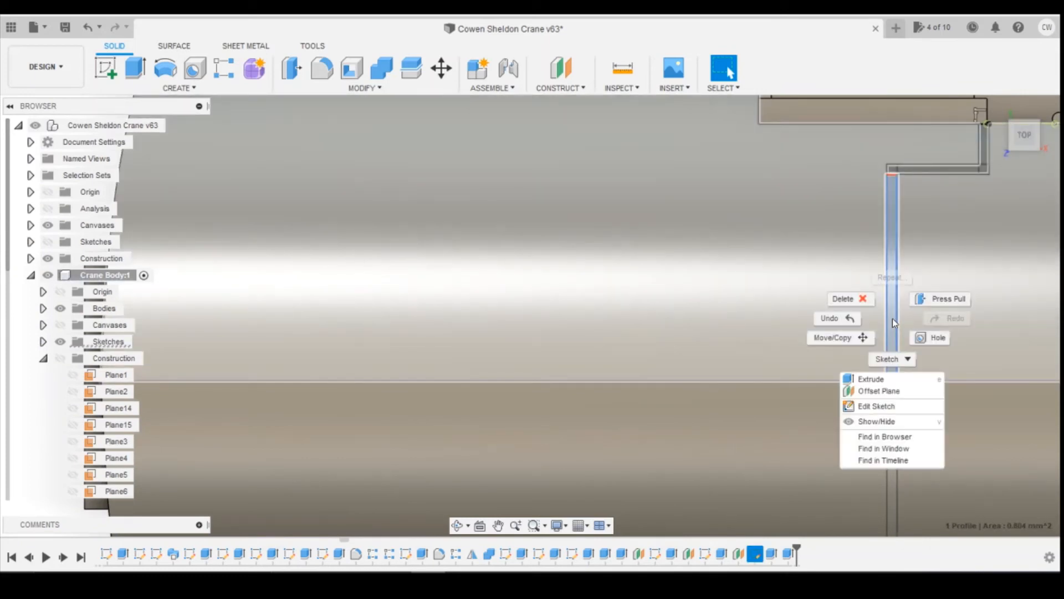
pyautogui.click(871, 376)
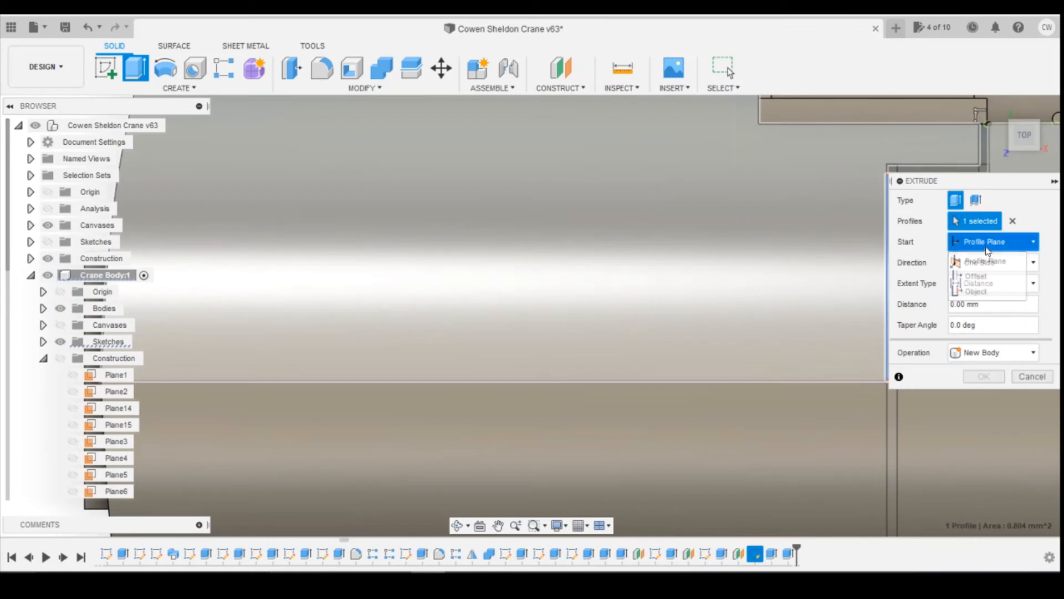
pyautogui.click(970, 291)
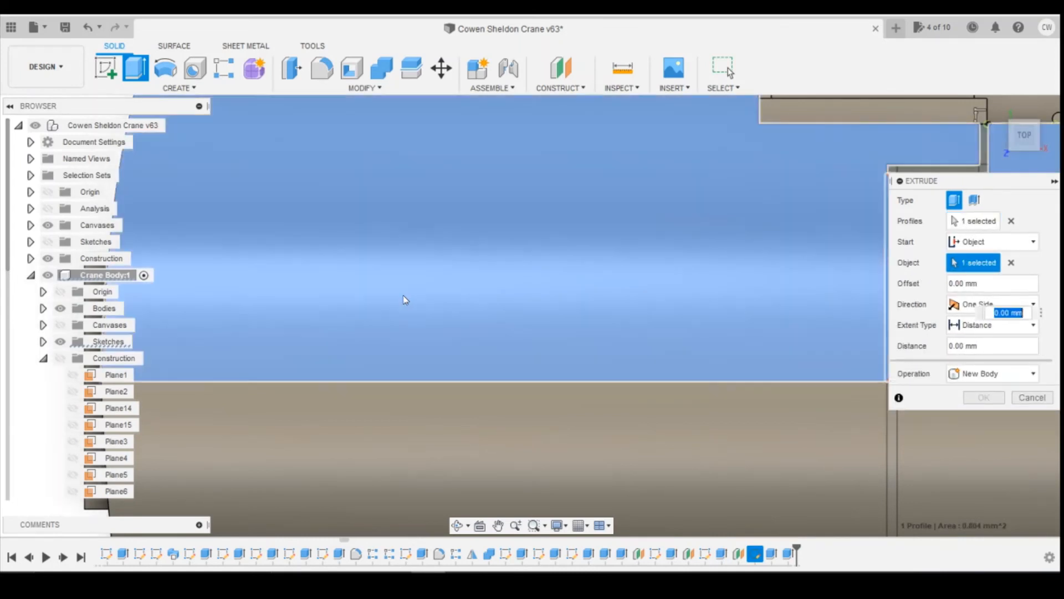
pyautogui.click(404, 297)
pyautogui.scroll(-3, 865, 278)
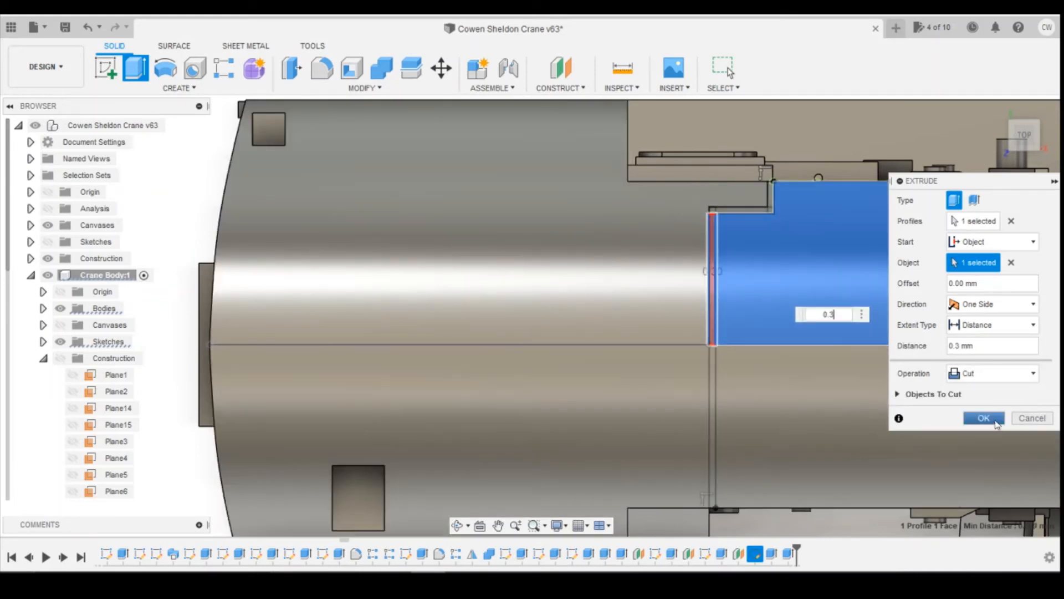
pyautogui.click(995, 421)
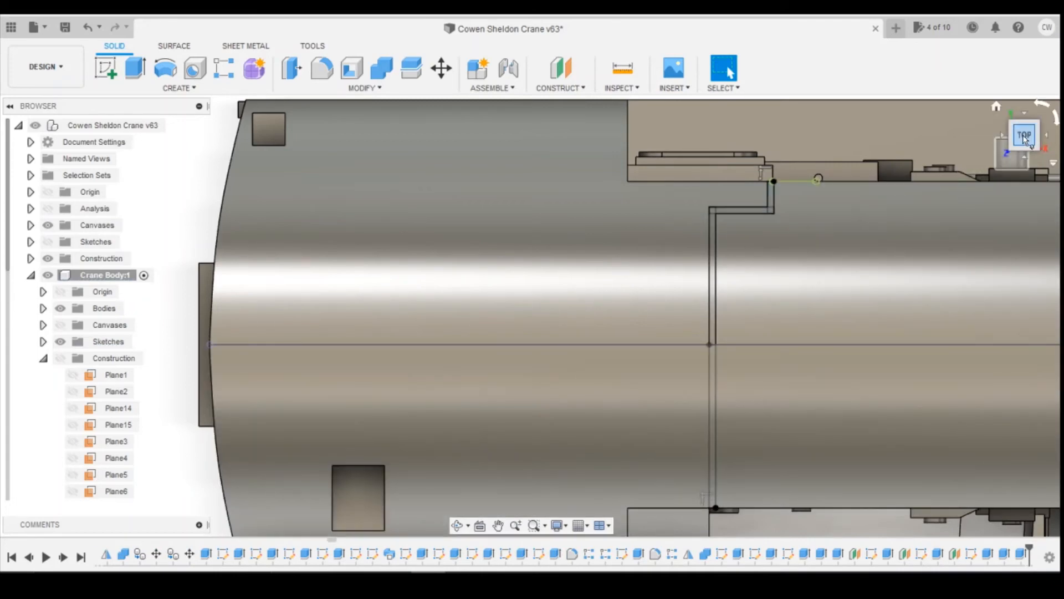
# - Extrude the long strip's remaining lower section as a 0.3 mm cut, starting from the lower curved roof face
pyautogui.moveTo(1026, 140)
pyautogui.mouseDown()
pyautogui.moveTo(1023, 121)
pyautogui.moveTo(990, 97)
pyautogui.moveTo(986, 106)
pyautogui.mouseUp()
pyautogui.keyDown('shift'); pyautogui.moveTo(693, 383); pyautogui.dragTo(733, 398, button='middle'); pyautogui.keyUp('shift')
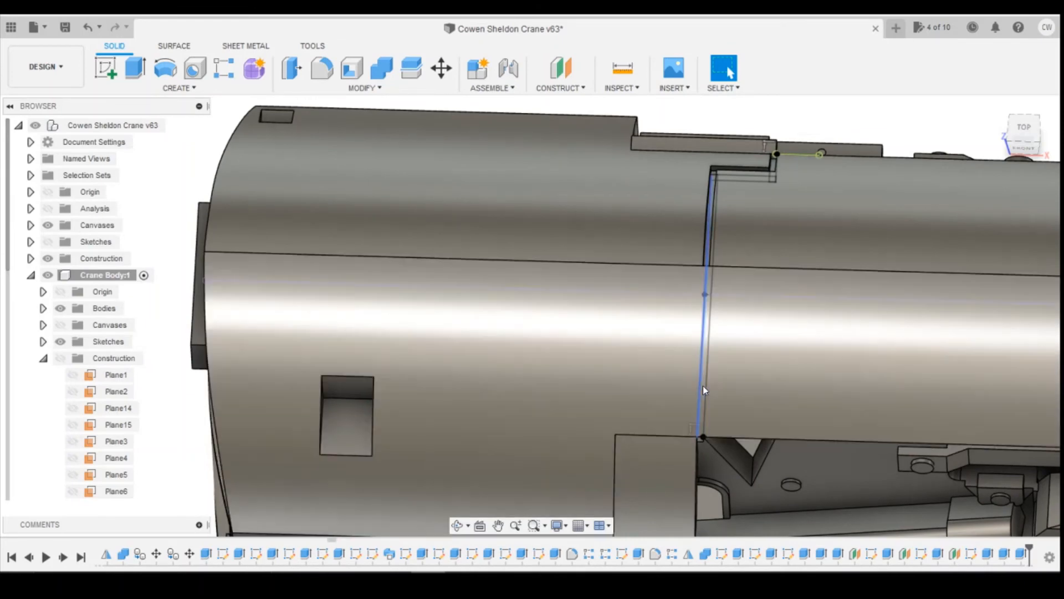
pyautogui.scroll(4, 703, 388)
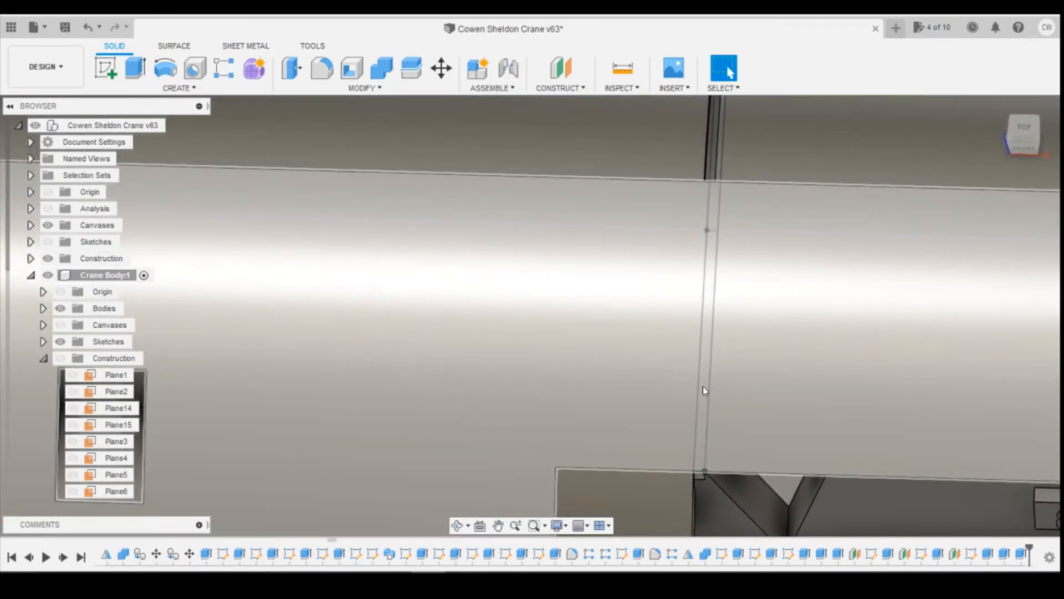
pyautogui.click(703, 386)
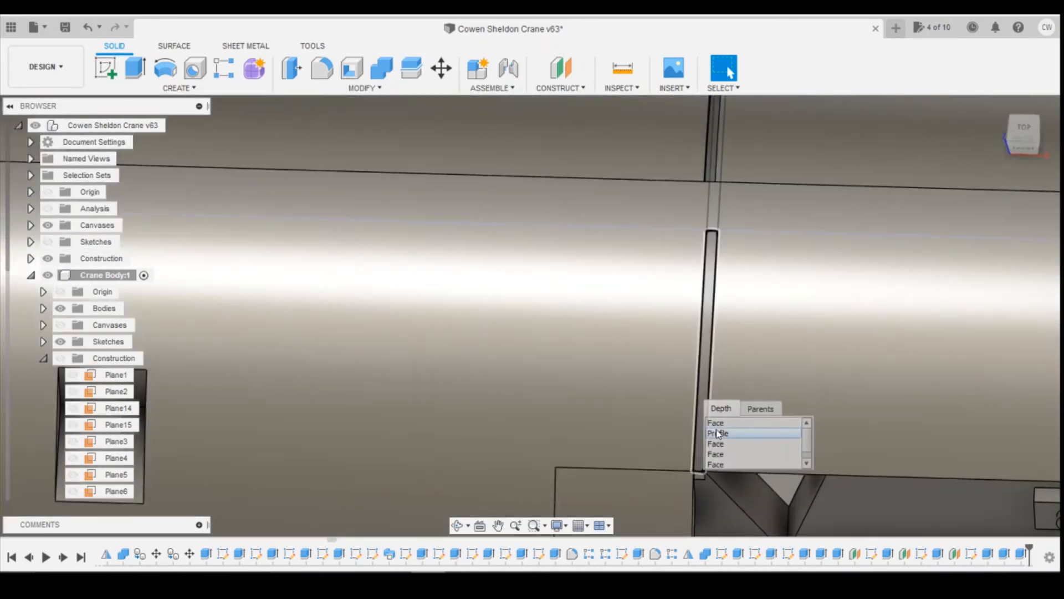
pyautogui.click(716, 423)
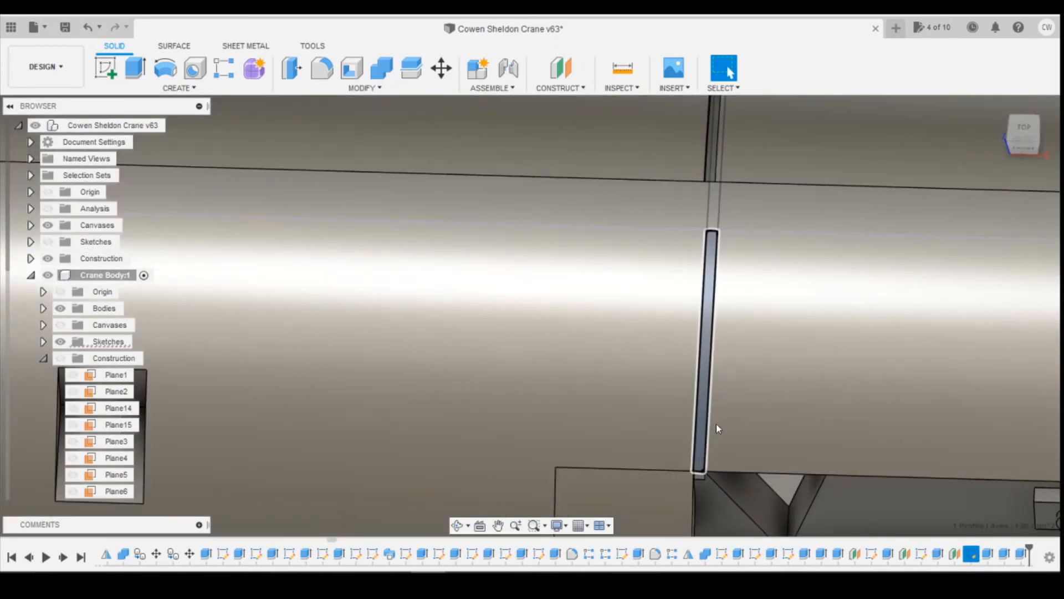
pyautogui.rightClick(703, 397)
pyautogui.click(793, 390)
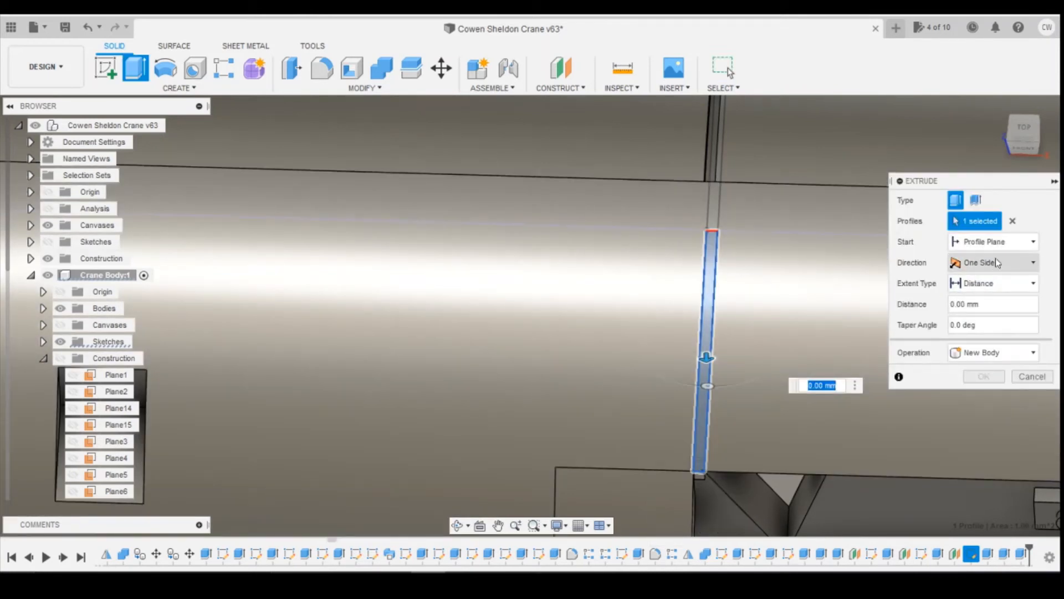
pyautogui.click(975, 291)
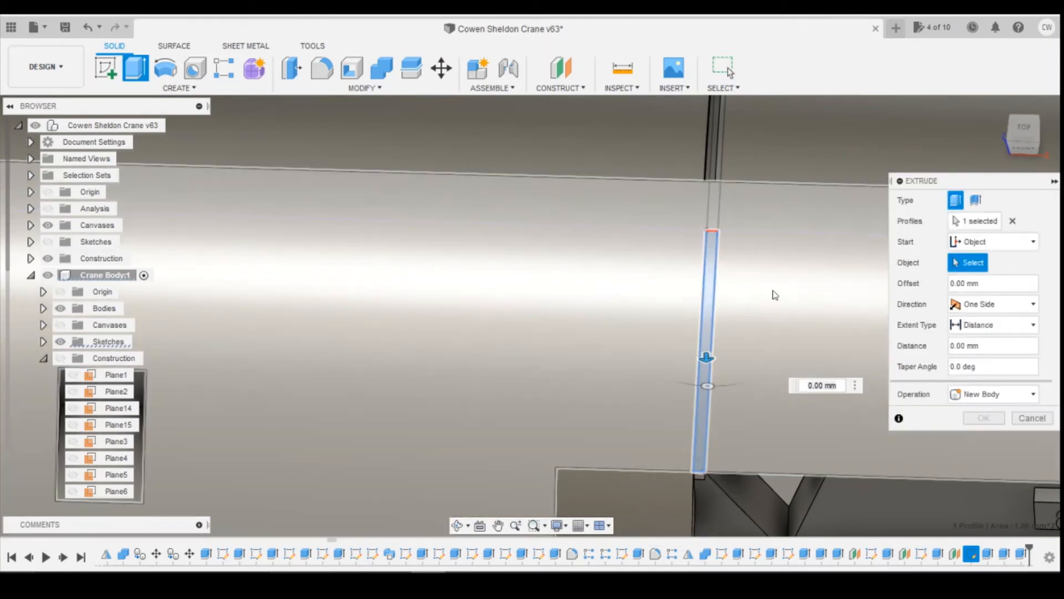
pyautogui.click(775, 294)
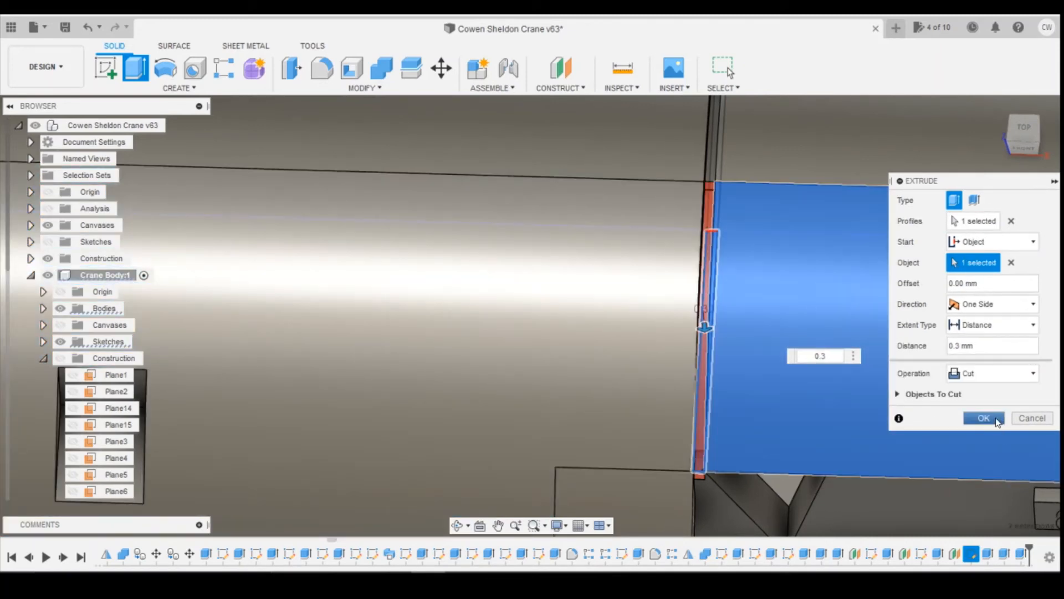
pyautogui.click(984, 418)
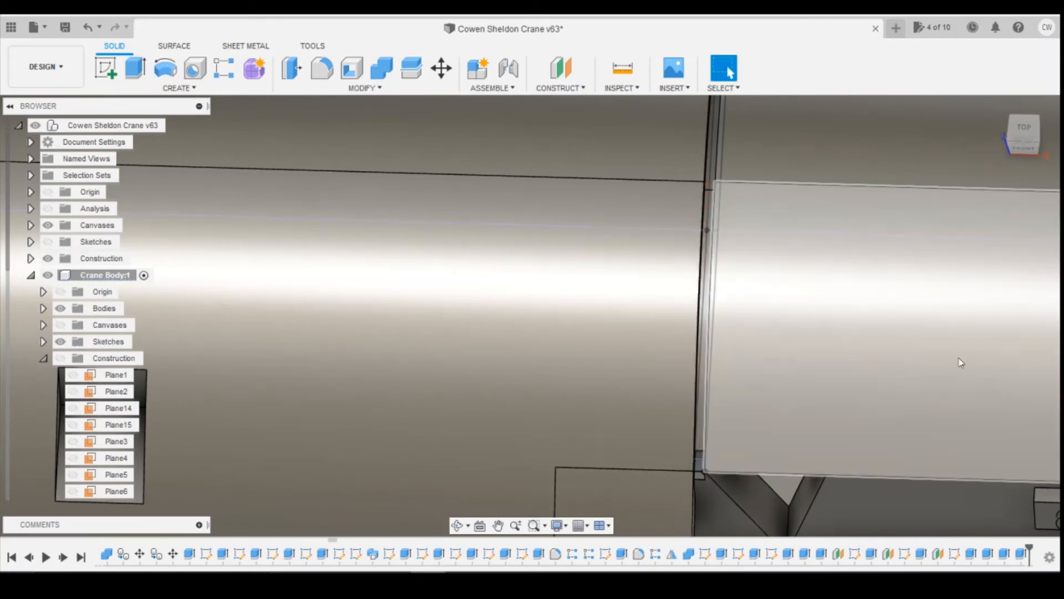
# - Extrude the small face at the strip cut's lower end to fill the notch just below the roof edge
pyautogui.click(1020, 140)
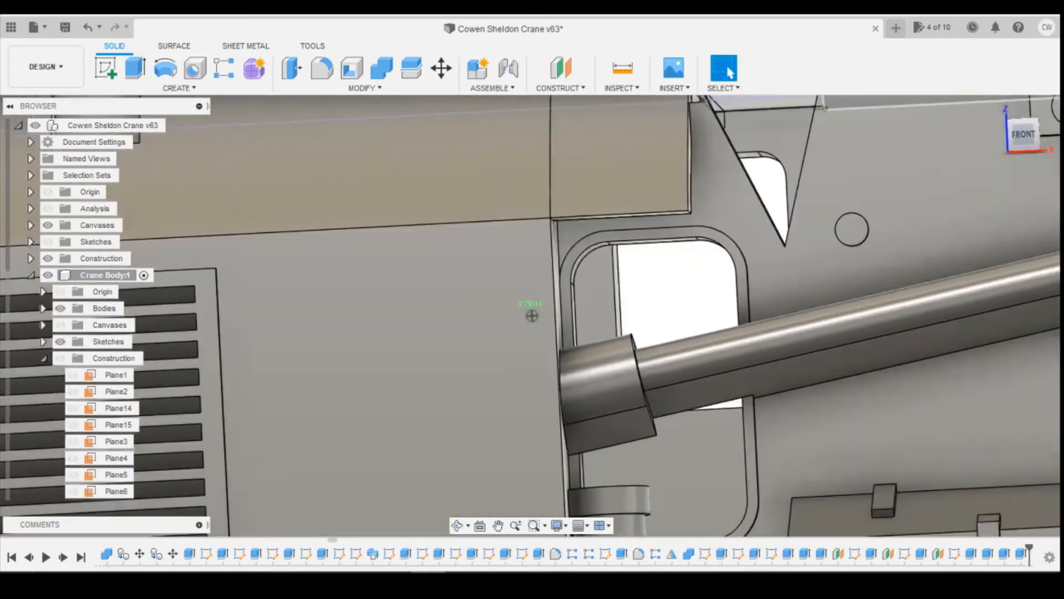
pyautogui.scroll(10, 717, 202)
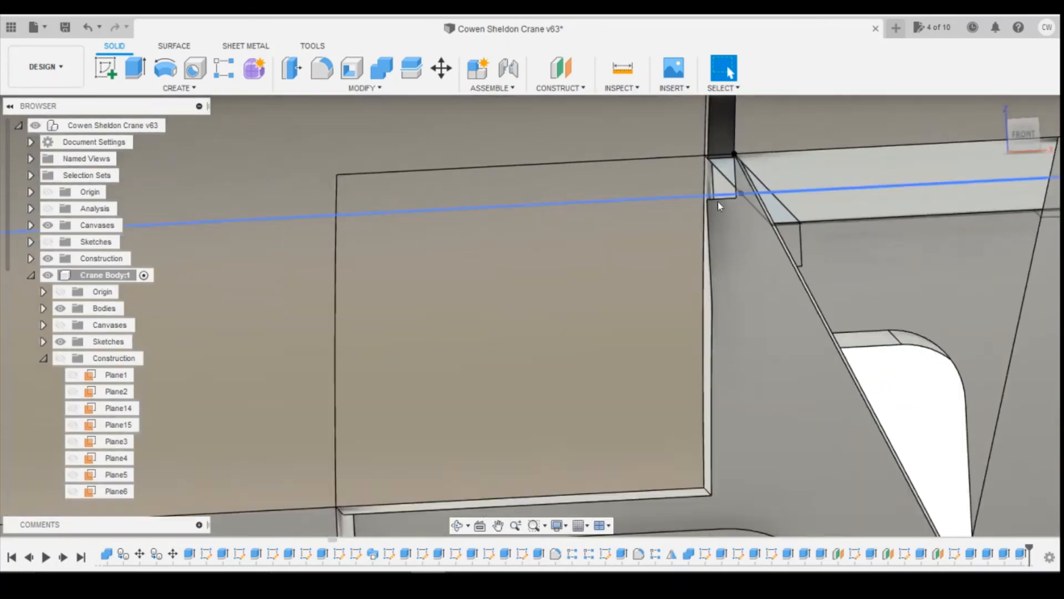
pyautogui.scroll(3, 717, 201)
pyautogui.scroll(-3, 761, 276)
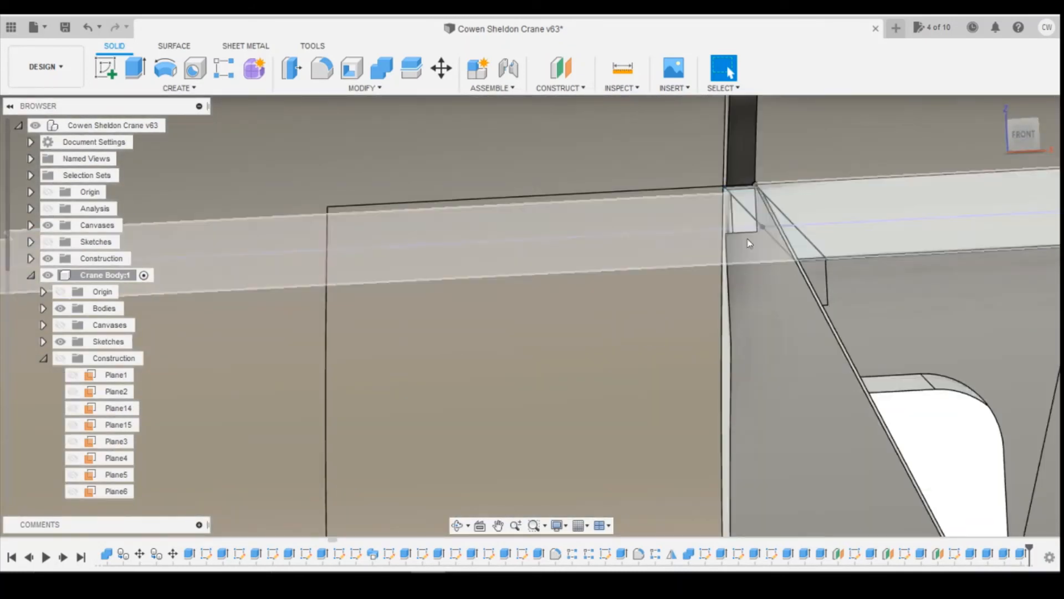
pyautogui.click(1022, 133)
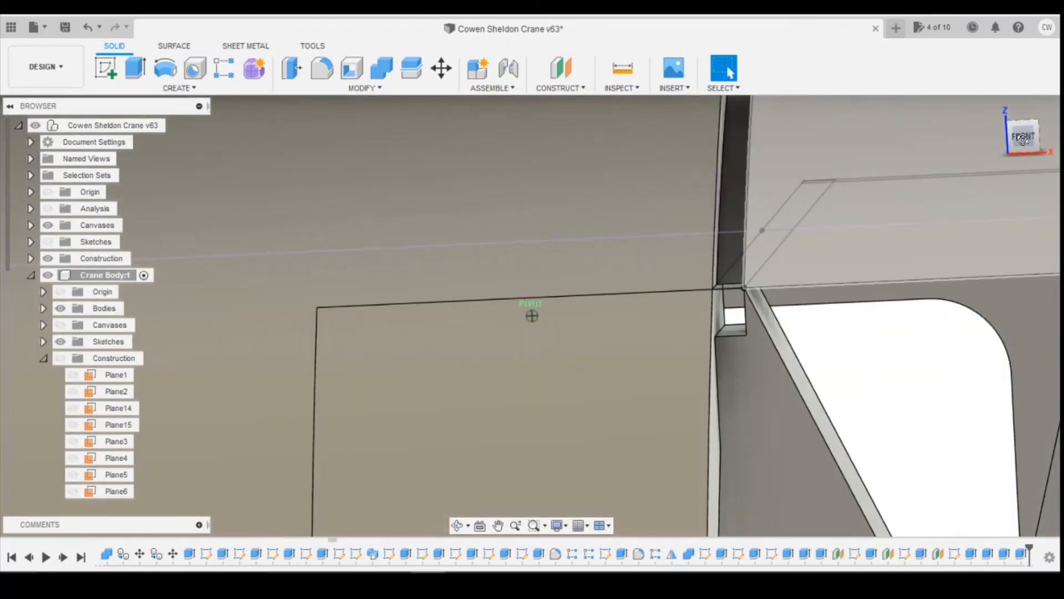
pyautogui.moveTo(1023, 139); pyautogui.dragTo(1029, 133)
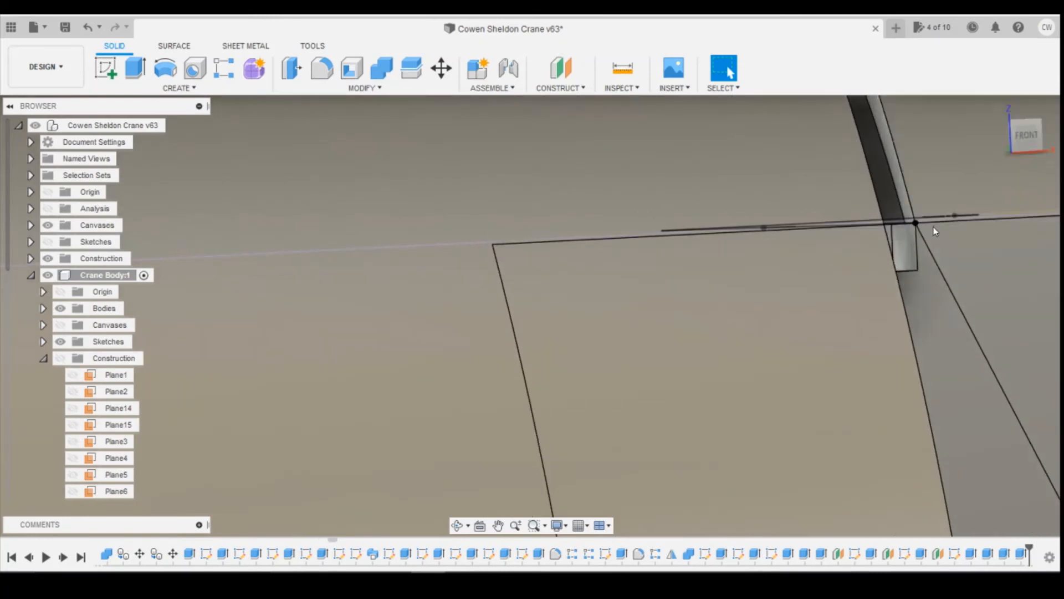
pyautogui.rightClick(911, 245)
pyautogui.click(897, 327)
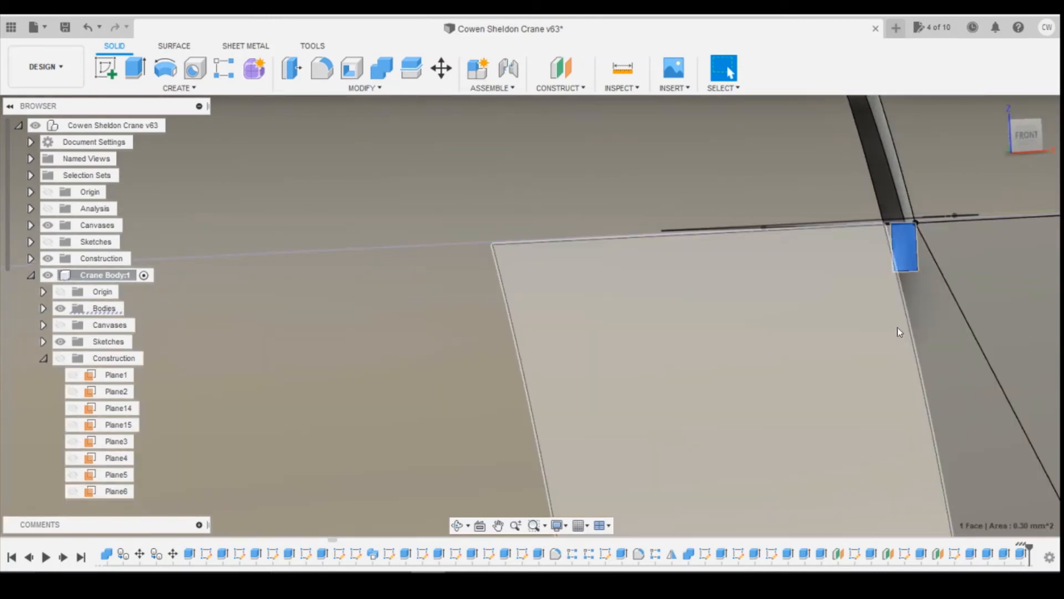
pyautogui.moveTo(1000, 131); pyautogui.dragTo(992, 132)
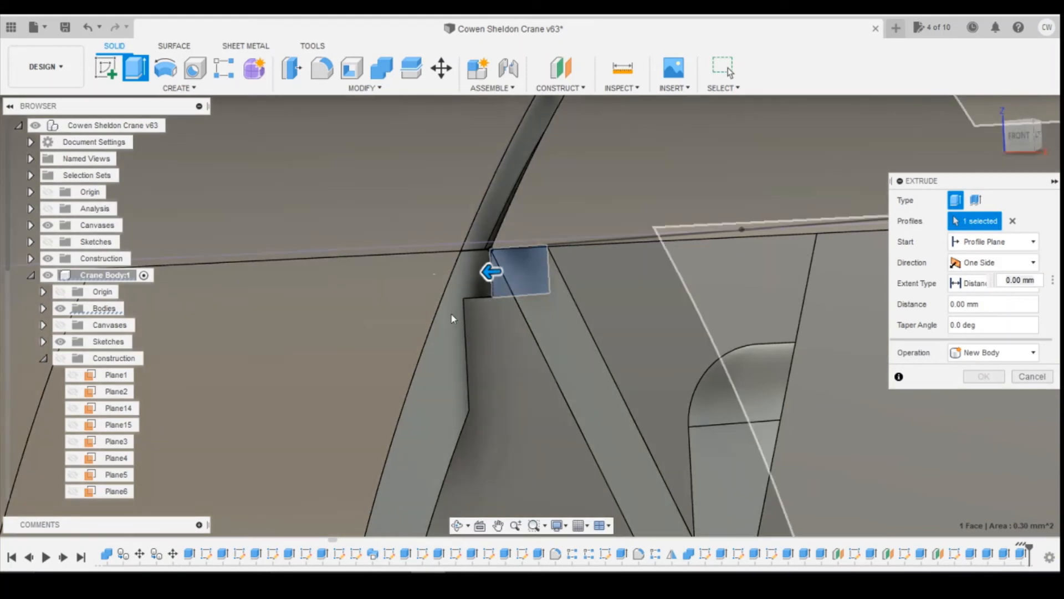
pyautogui.moveTo(490, 271); pyautogui.dragTo(915, 428)
pyautogui.click(984, 376)
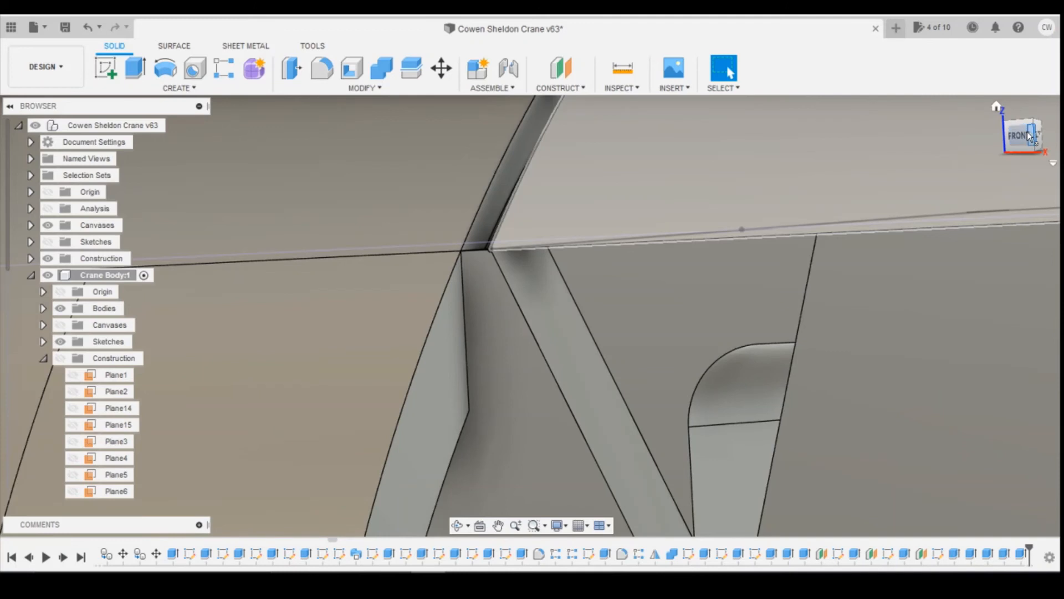
# - Examine the strip cut from both sides of the roof, including the corner where its short leg meets the side ledge
pyautogui.moveTo(1030, 137); pyautogui.dragTo(1060, 126)
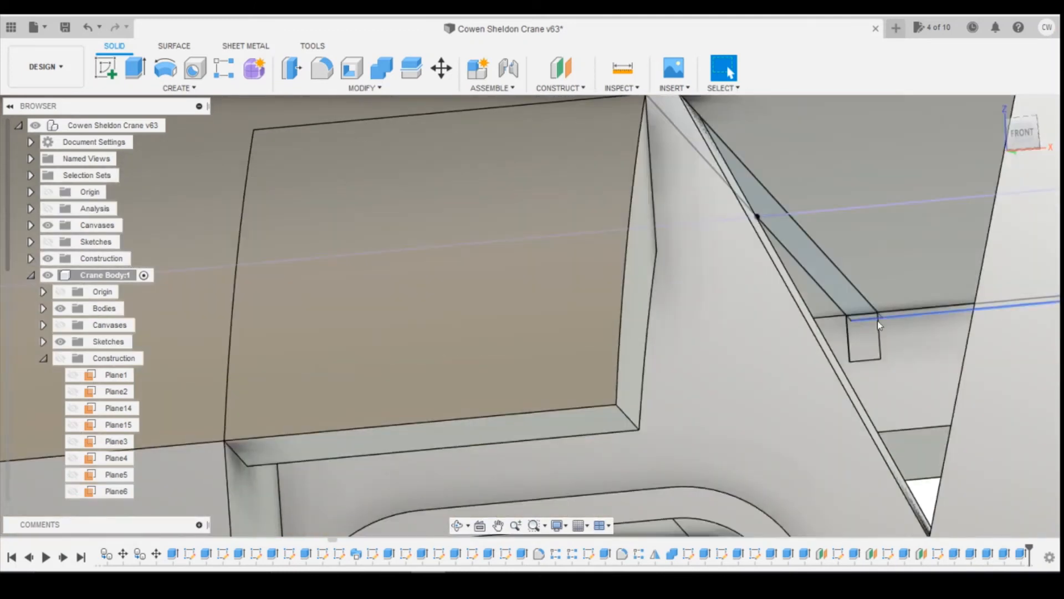
pyautogui.scroll(4, 858, 344)
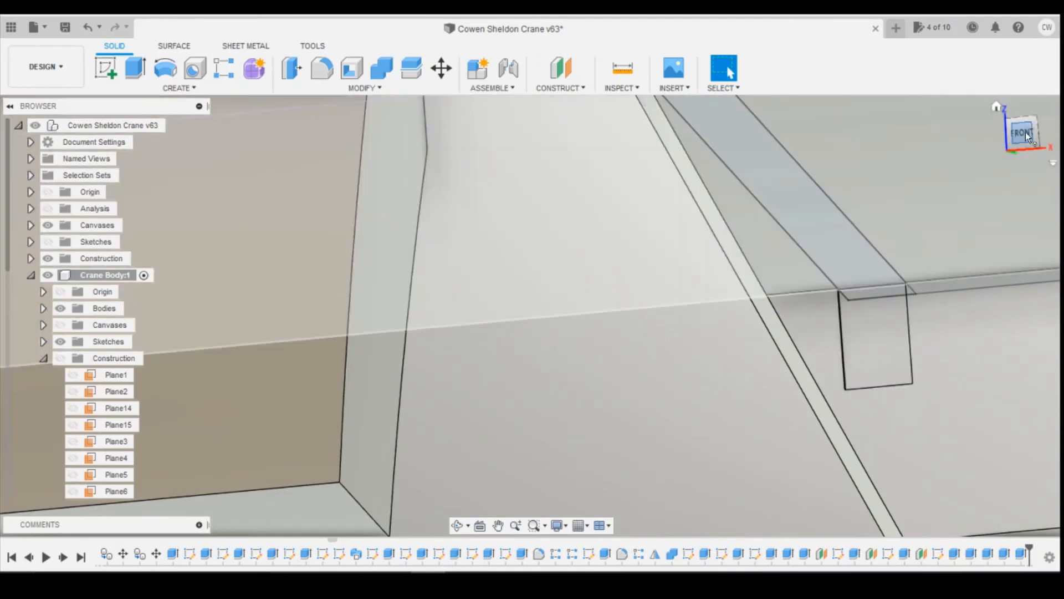
pyautogui.moveTo(1026, 132)
pyautogui.mouseDown()
pyautogui.moveTo(1007, 135)
pyautogui.moveTo(1019, 134)
pyautogui.moveTo(1023, 149)
pyautogui.moveTo(954, 156)
pyautogui.mouseUp()
pyautogui.scroll(-8, 960, 239)
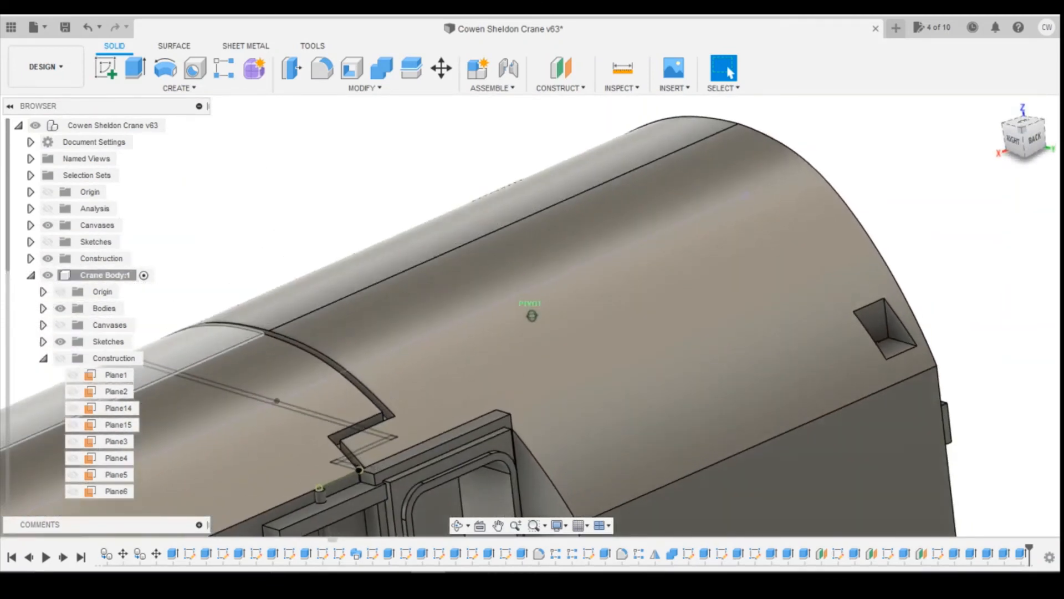
pyautogui.scroll(6, 395, 475)
pyautogui.scroll(6, 396, 491)
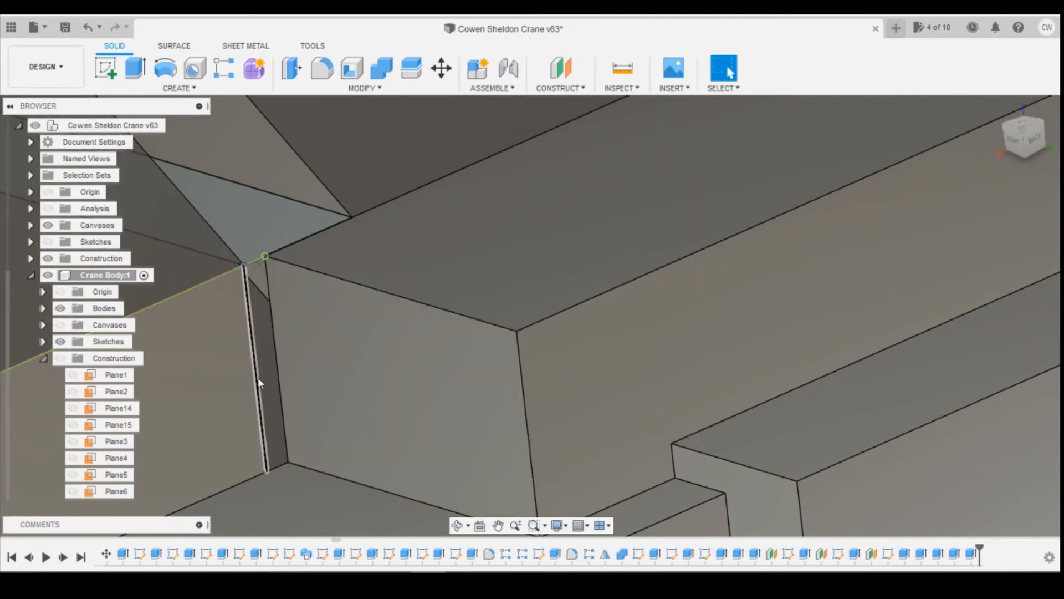
pyautogui.scroll(-3, 1026, 331)
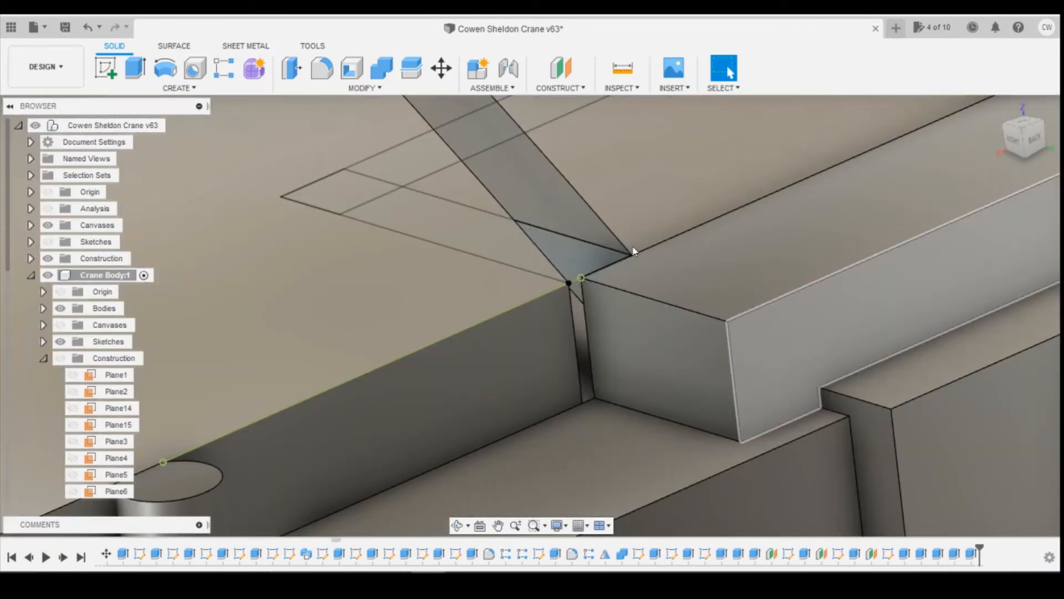
pyautogui.scroll(3, 615, 266)
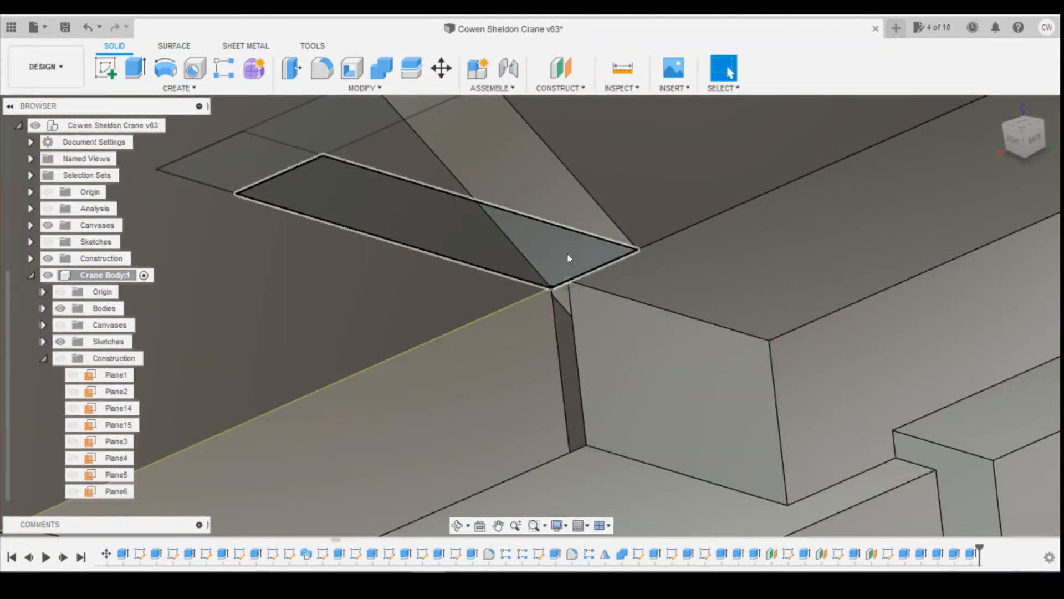
pyautogui.click(566, 253)
pyautogui.rightClick(565, 253)
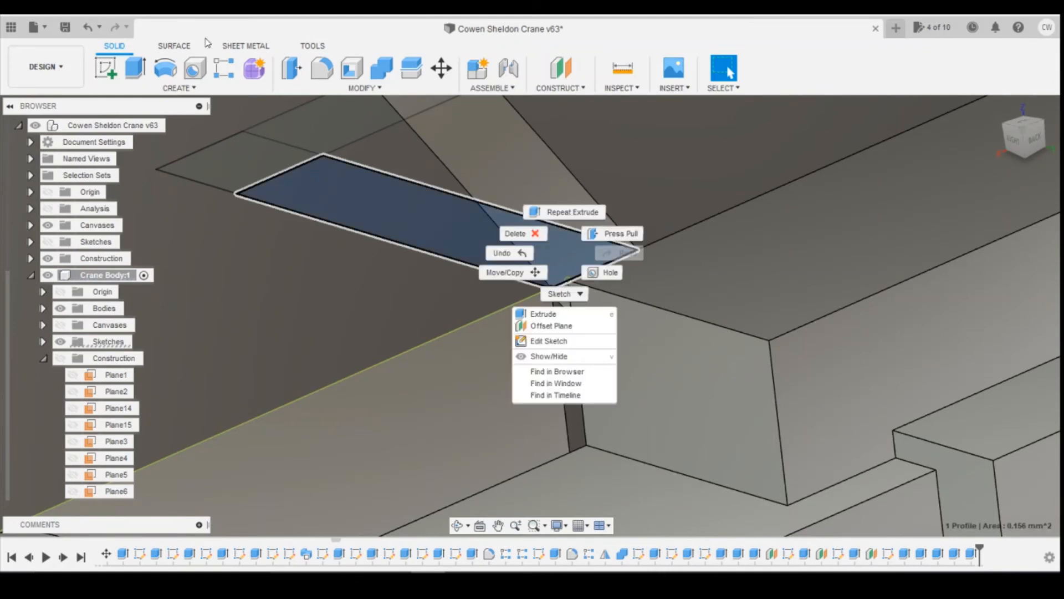
pyautogui.click(143, 89)
pyautogui.press('Escape')
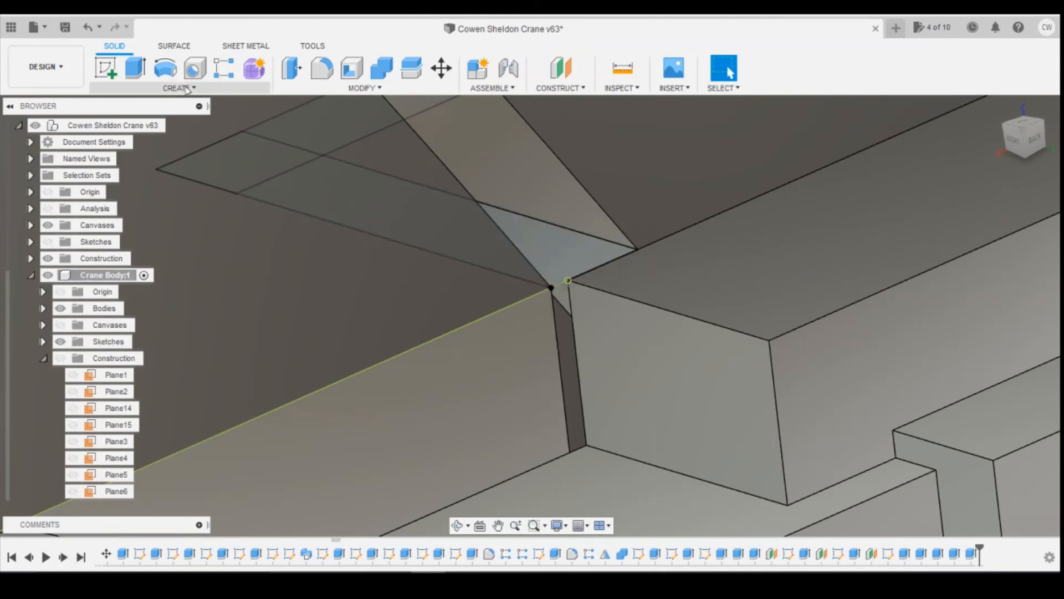
pyautogui.click(193, 89)
pyautogui.click(216, 210)
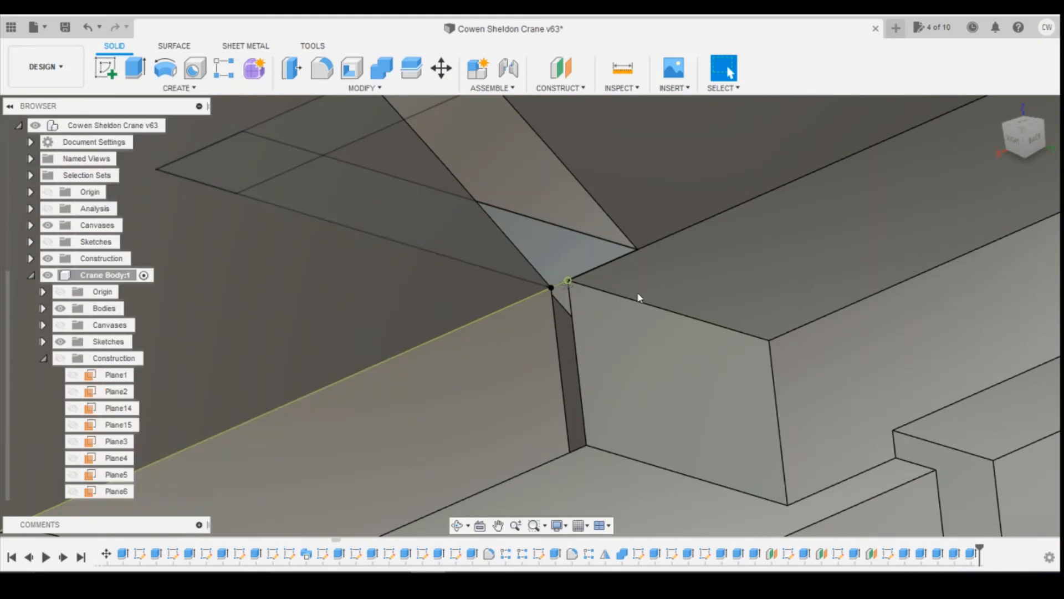
pyautogui.click(551, 304)
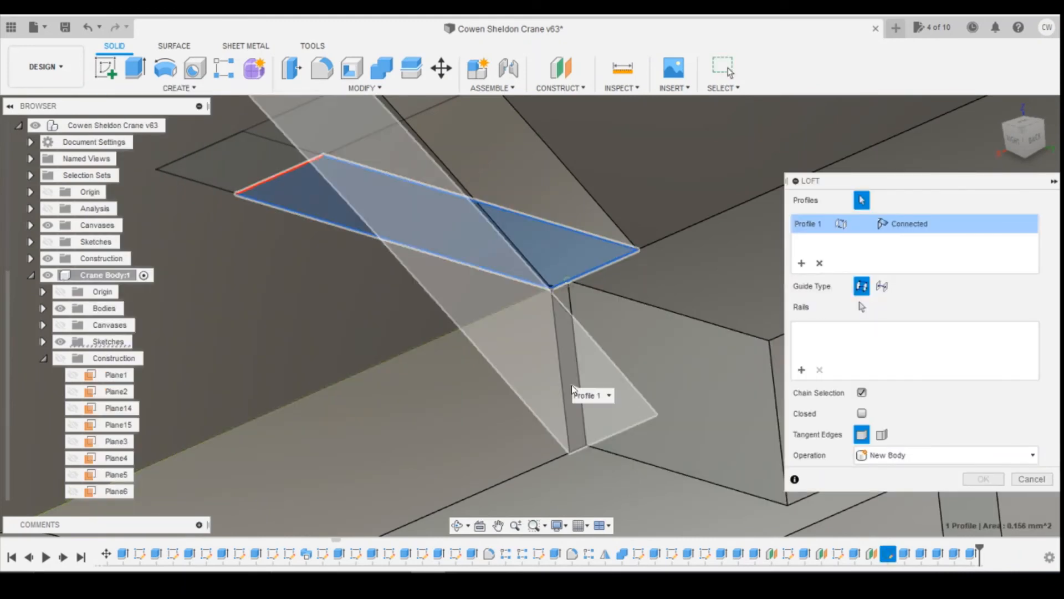
pyautogui.click(574, 389)
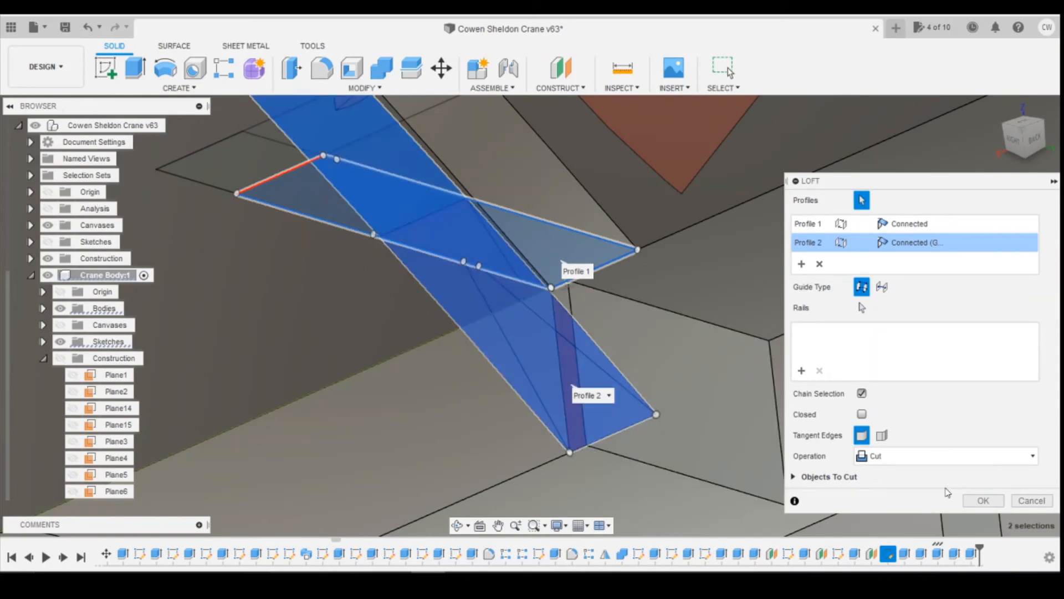
pyautogui.click(922, 463)
pyautogui.click(890, 475)
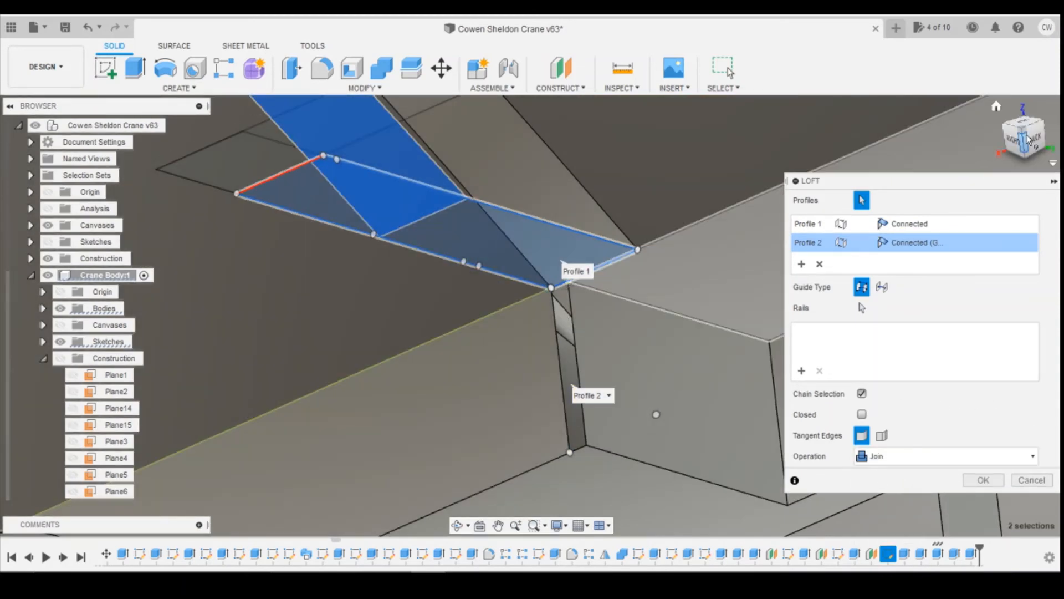
pyautogui.moveTo(1027, 135); pyautogui.dragTo(1014, 136)
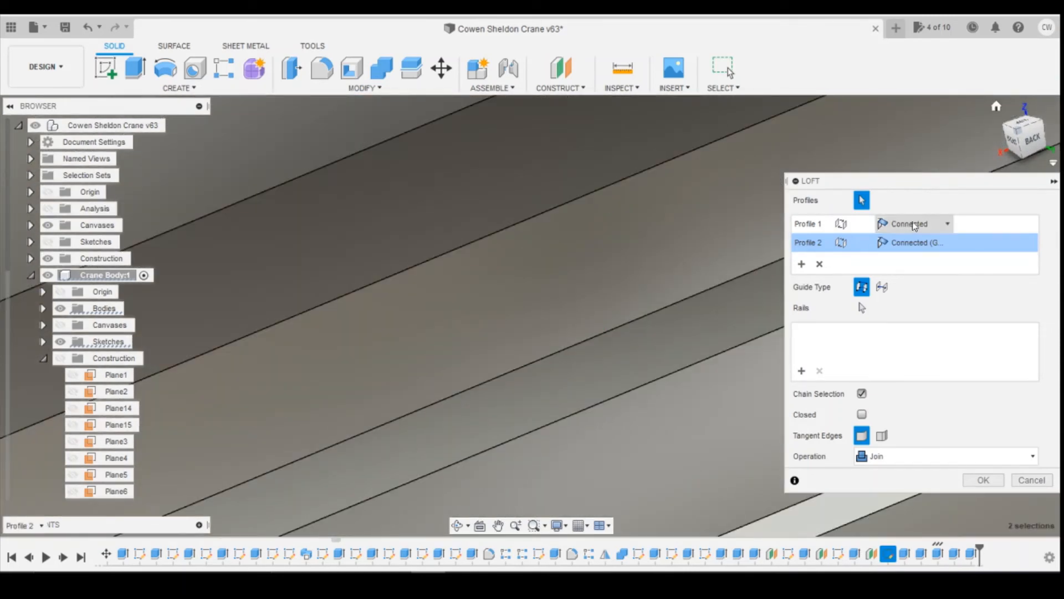
pyautogui.scroll(-10, 589, 214)
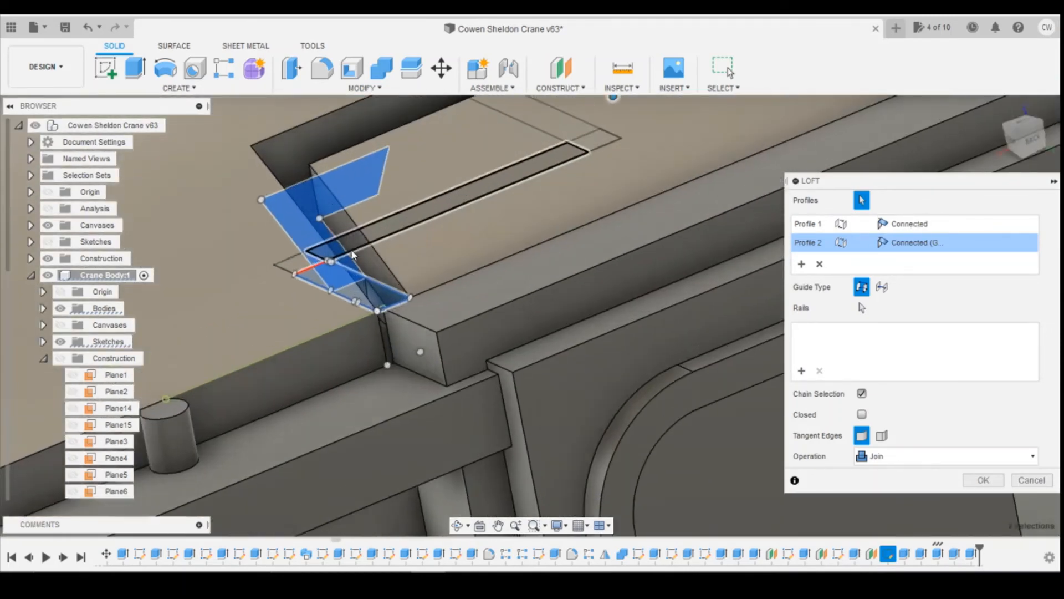
pyautogui.scroll(5, 353, 255)
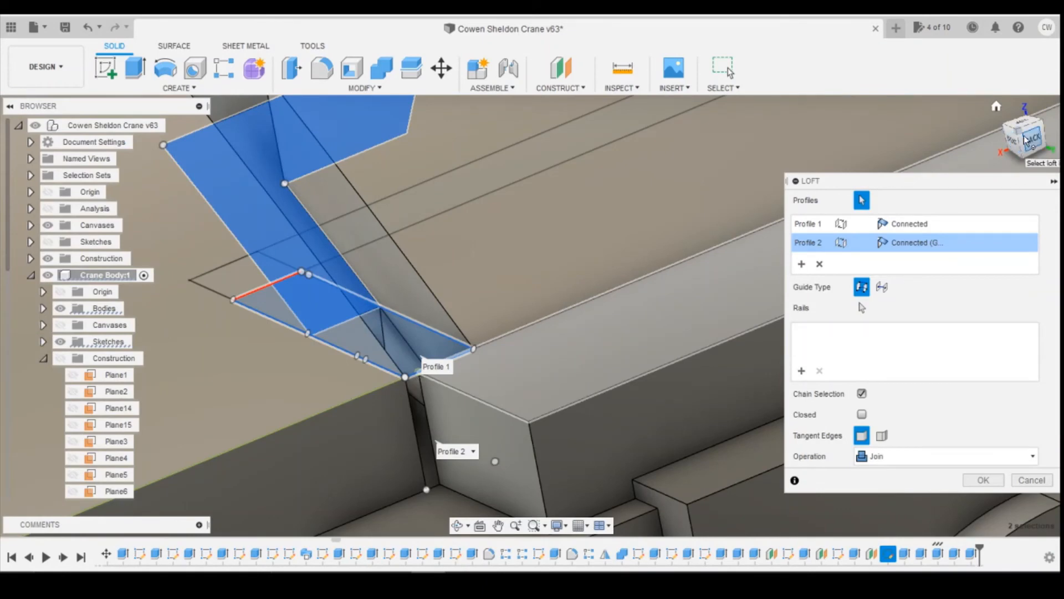
pyautogui.moveTo(1028, 139); pyautogui.dragTo(1025, 132)
pyautogui.scroll(-2, 543, 228)
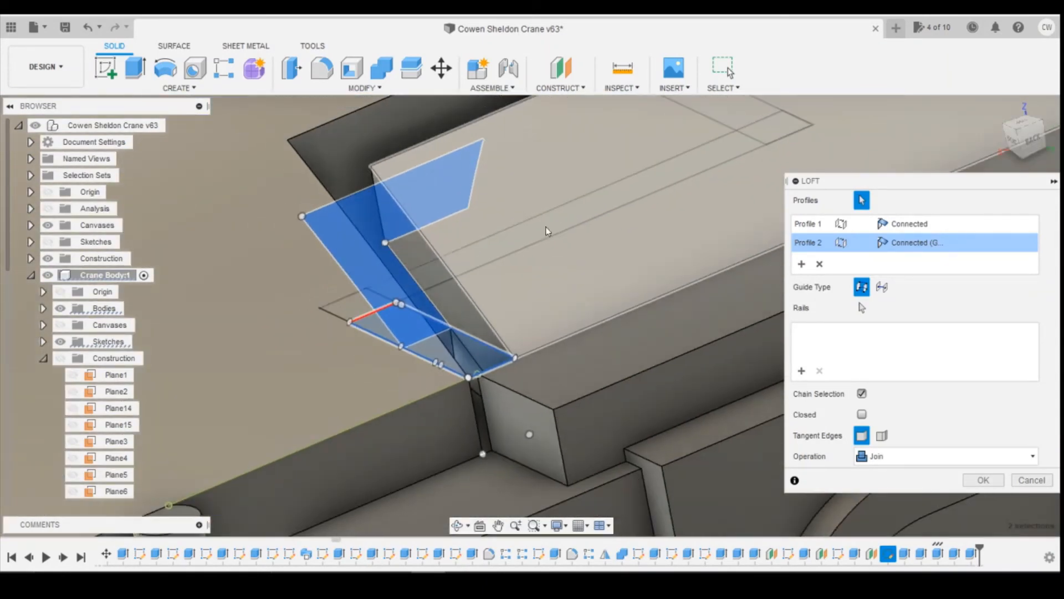
pyautogui.scroll(8, 1021, 138)
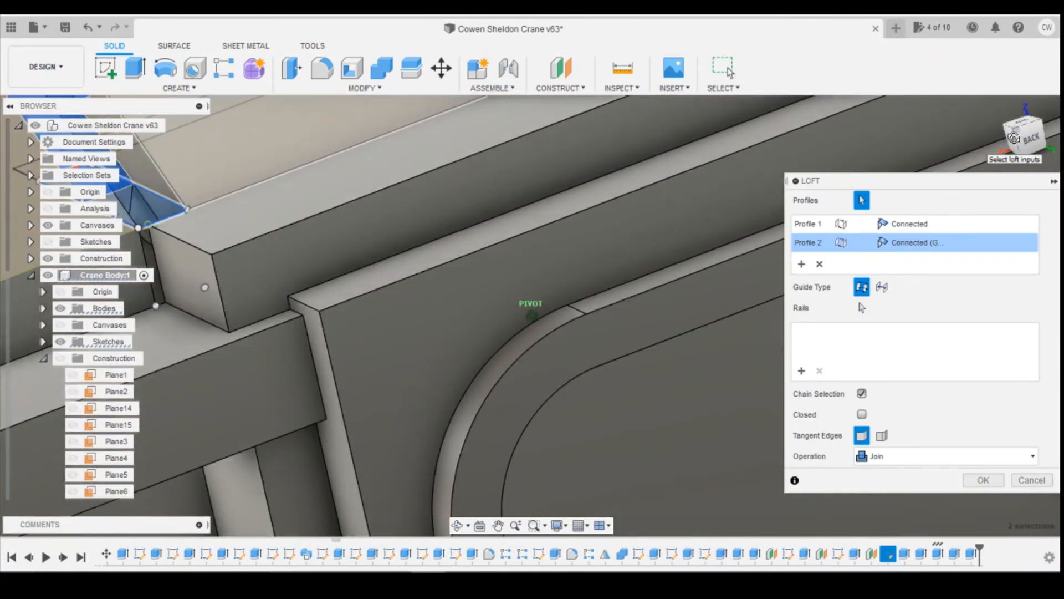
pyautogui.moveTo(1014, 138); pyautogui.dragTo(1019, 145)
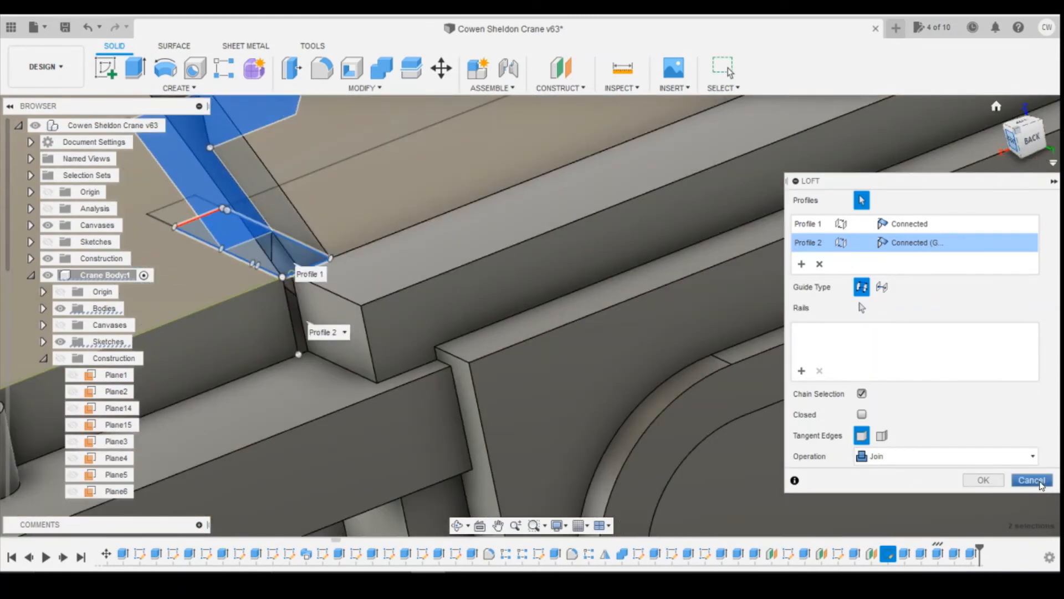
pyautogui.click(1031, 480)
# - Hide the visible strip detail sketch in the Crane Body's sketches so only the cut geometry shows at the roof edge
pyautogui.scroll(3, 359, 271)
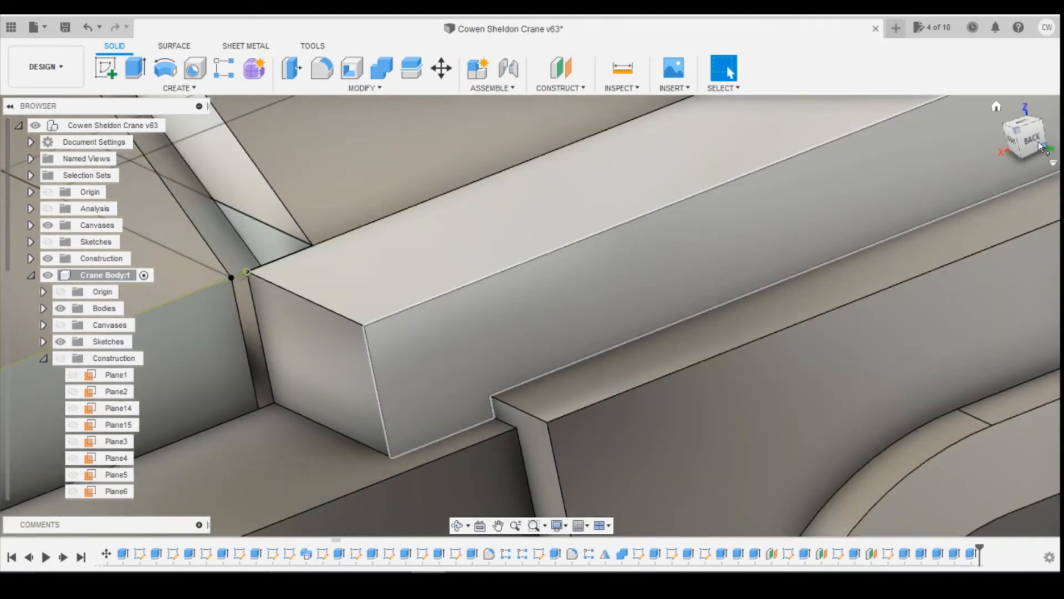
pyautogui.moveTo(1042, 140); pyautogui.dragTo(1045, 141)
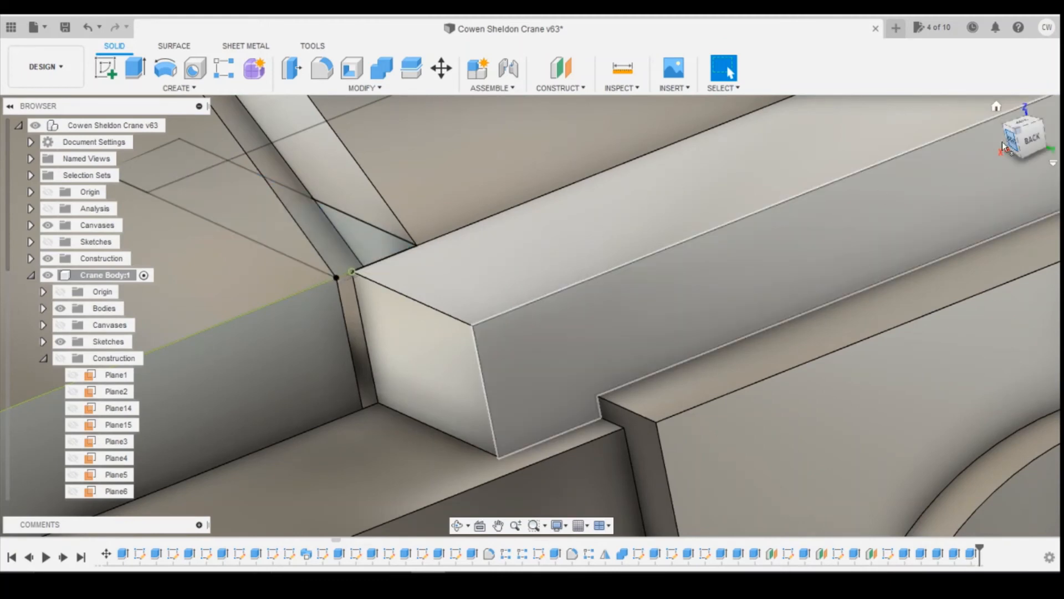
pyautogui.scroll(-4, 751, 251)
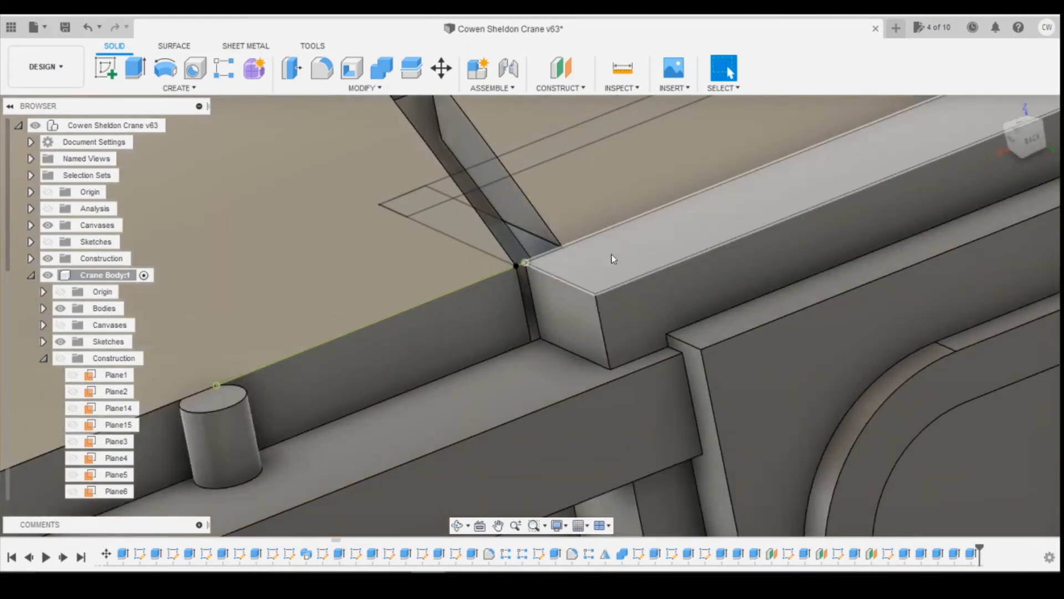
pyautogui.scroll(3, 554, 277)
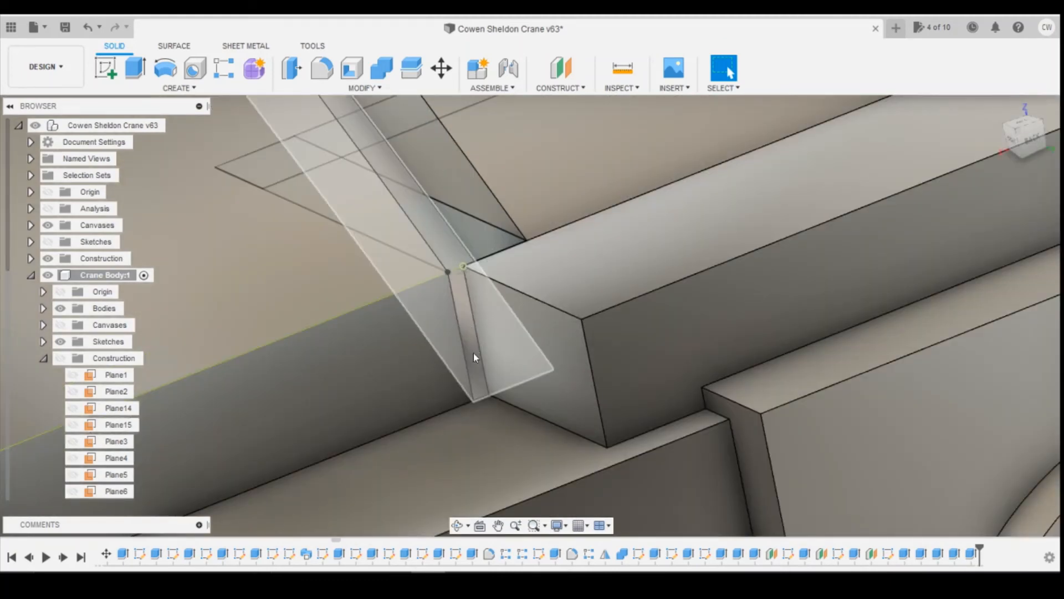
pyautogui.scroll(-3, 482, 382)
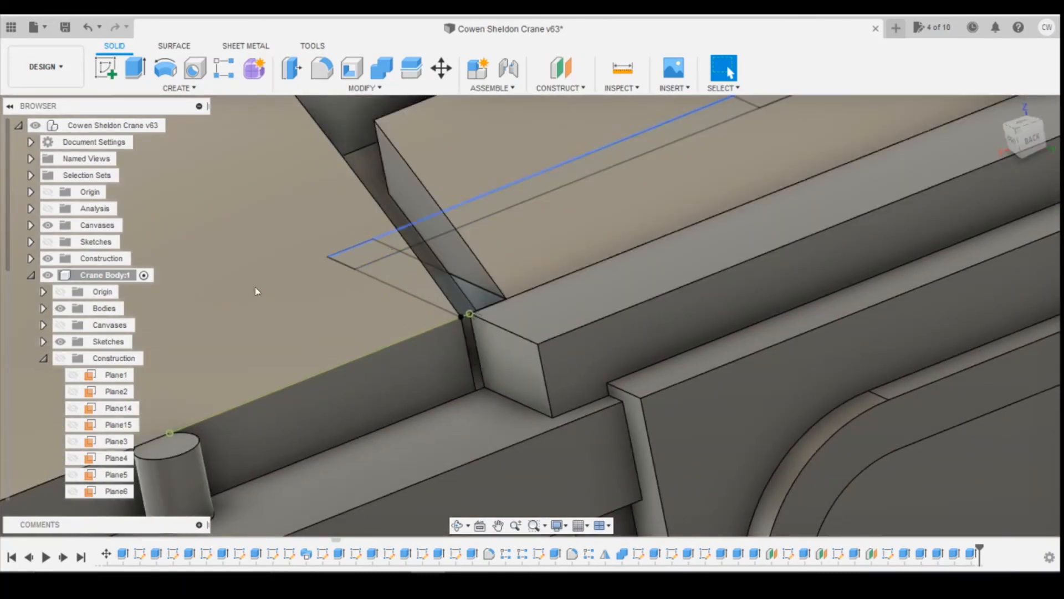
pyautogui.click(43, 342)
pyautogui.scroll(-4, 111, 390)
pyautogui.scroll(-4, 111, 390)
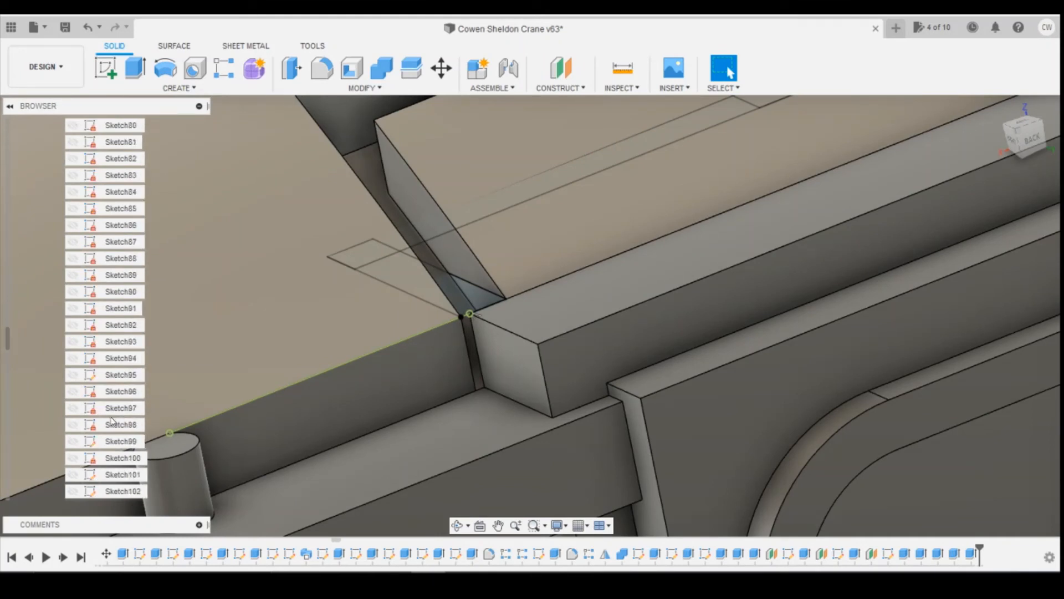
pyautogui.scroll(-5, 111, 421)
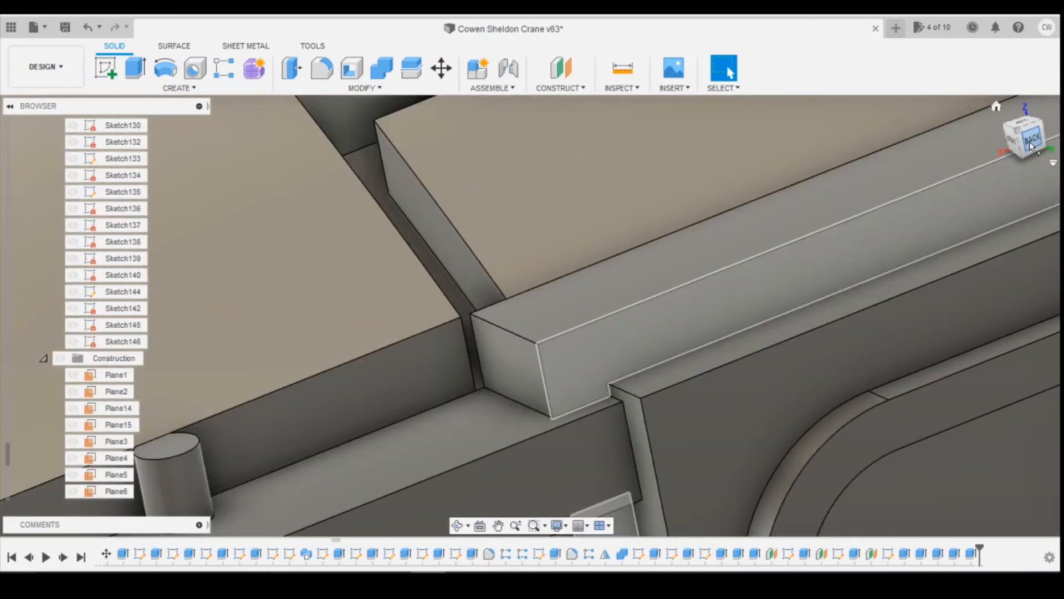
# - Inspect the strip cut along the whole roof curve and where its short leg runs into the side ledge's end
pyautogui.moveTo(1037, 141); pyautogui.dragTo(1046, 143)
pyautogui.scroll(-10, 663, 301)
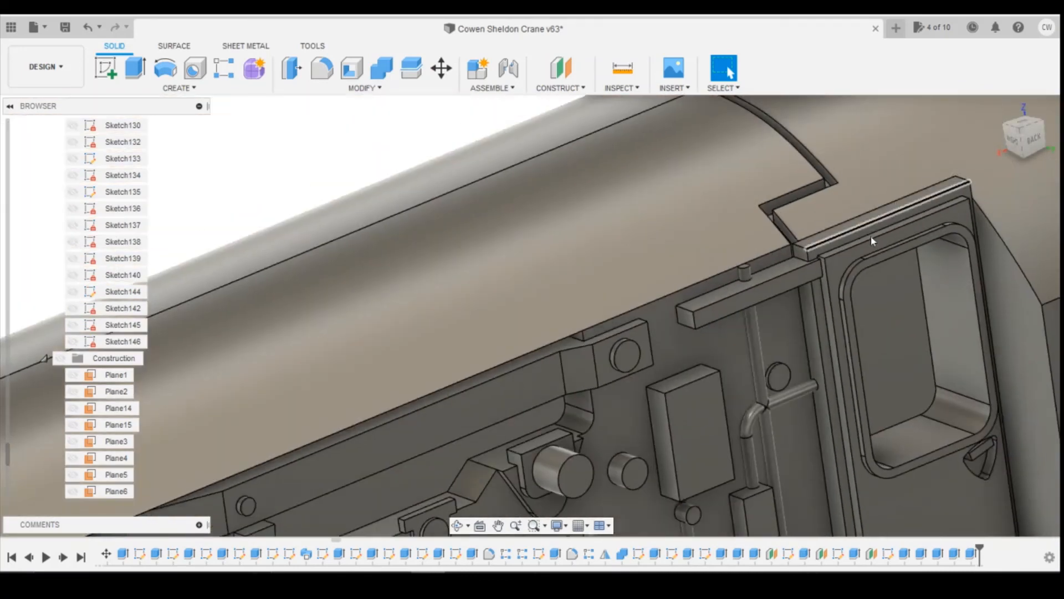
pyautogui.moveTo(1033, 137)
pyautogui.mouseDown()
pyautogui.moveTo(1025, 146)
pyautogui.moveTo(1029, 119)
pyautogui.mouseUp()
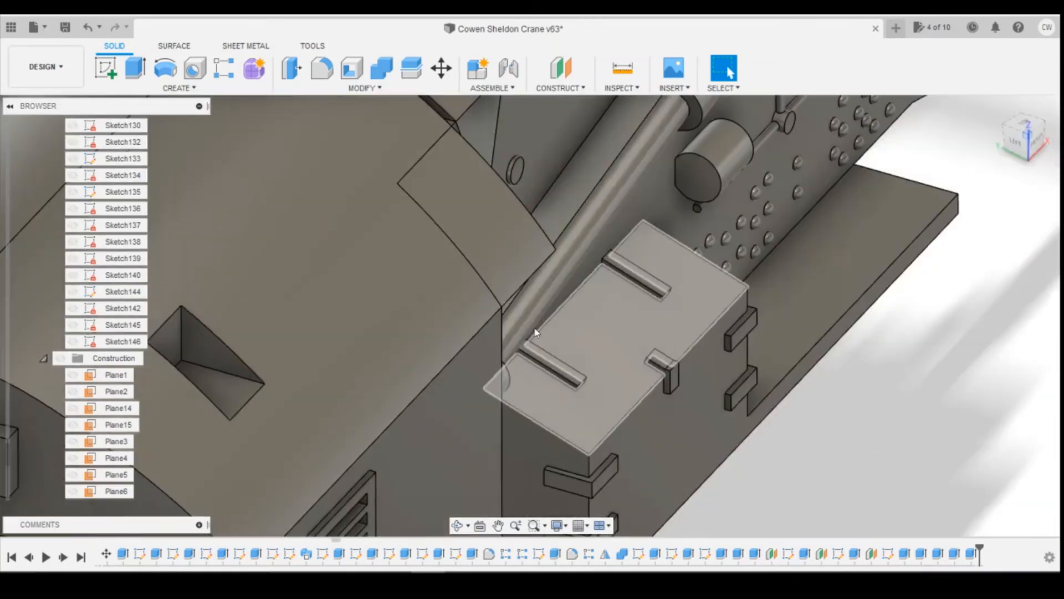
pyautogui.scroll(-6, 491, 238)
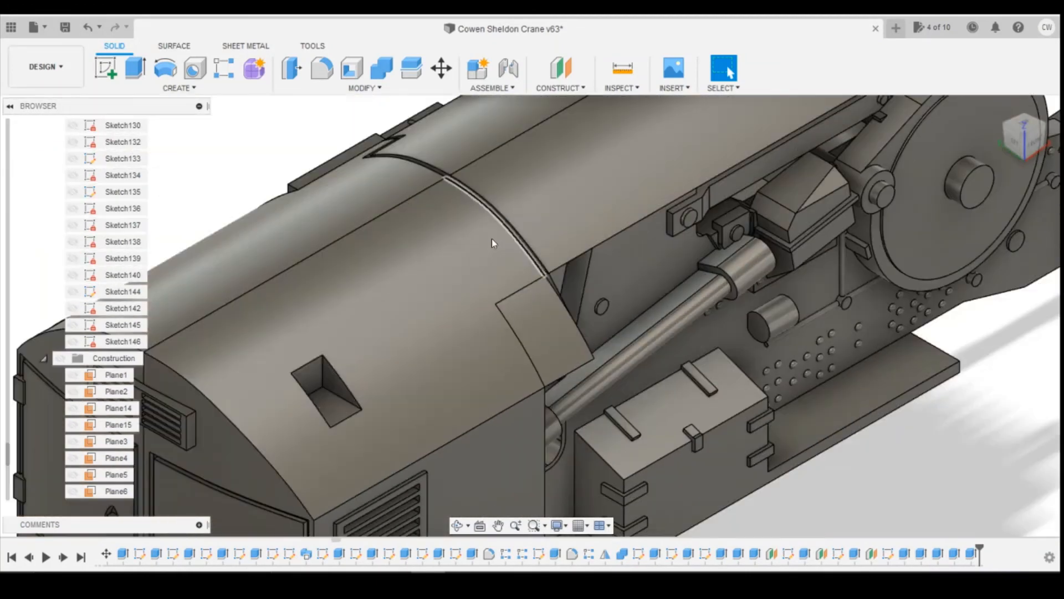
pyautogui.scroll(4, 491, 239)
pyautogui.moveTo(1037, 143)
pyautogui.mouseDown()
pyautogui.moveTo(1023, 159)
pyautogui.moveTo(1025, 139)
pyautogui.moveTo(918, 374)
pyautogui.moveTo(771, 204)
pyautogui.moveTo(734, 205)
pyautogui.mouseUp()
pyautogui.scroll(5, 734, 205)
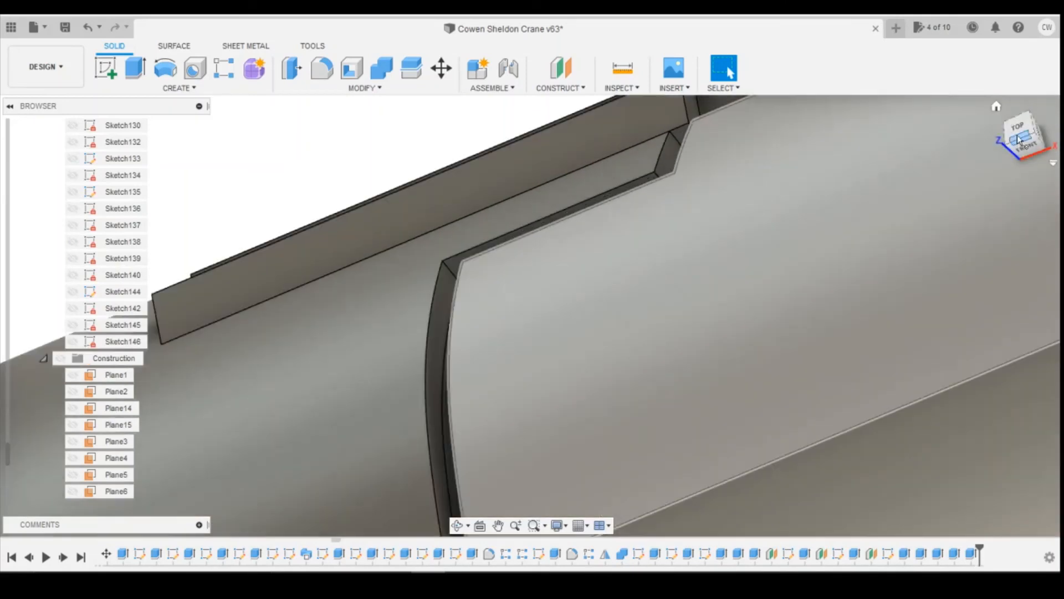
pyautogui.moveTo(1027, 139); pyautogui.dragTo(1040, 151)
pyautogui.scroll(-3, 704, 388)
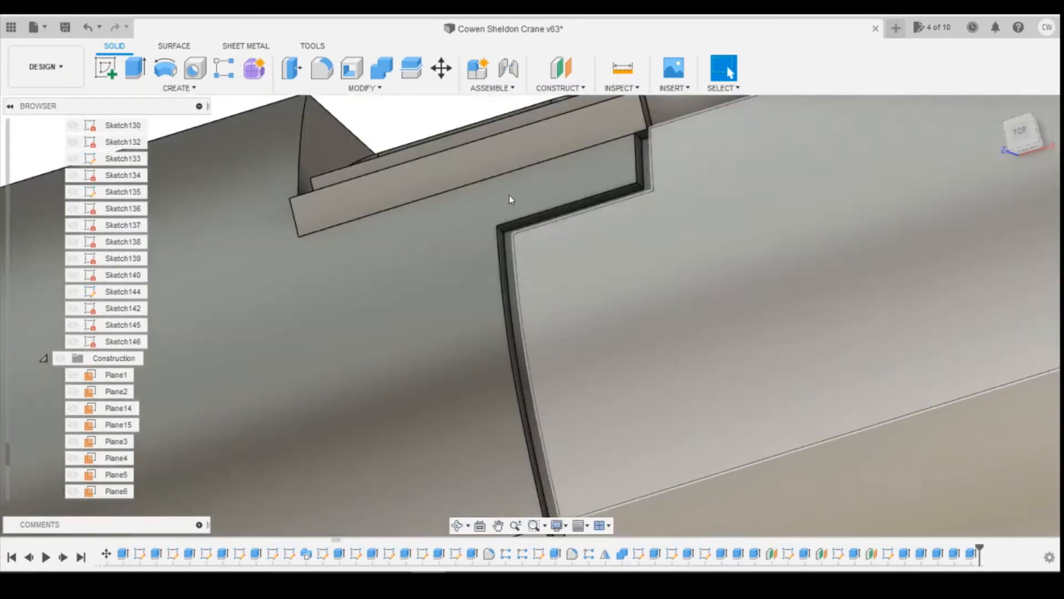
pyautogui.scroll(5, 648, 139)
pyautogui.scroll(-4, 652, 256)
pyautogui.scroll(4, 629, 166)
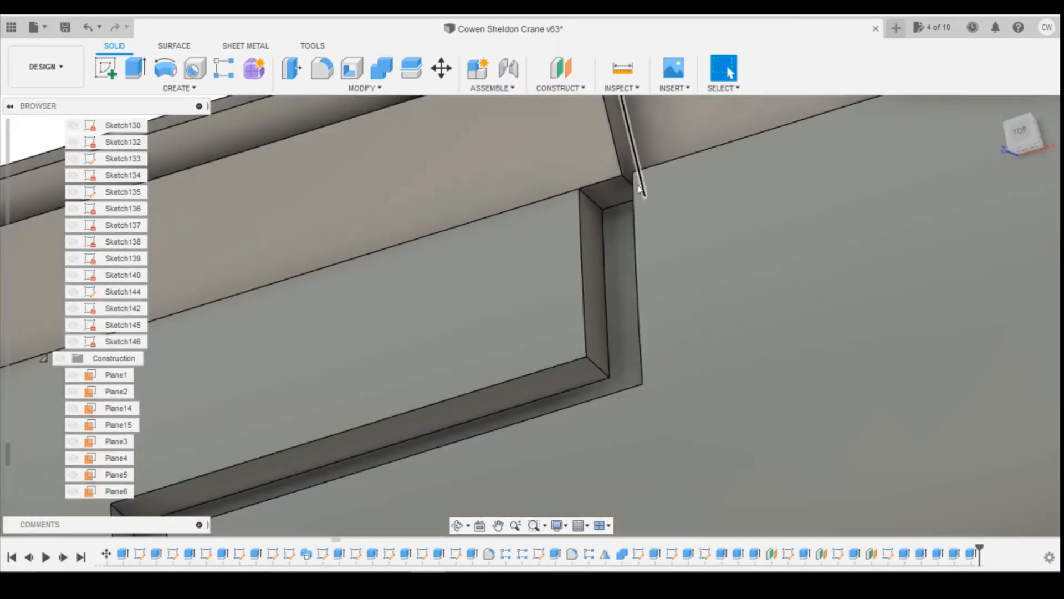
pyautogui.scroll(-5, 576, 215)
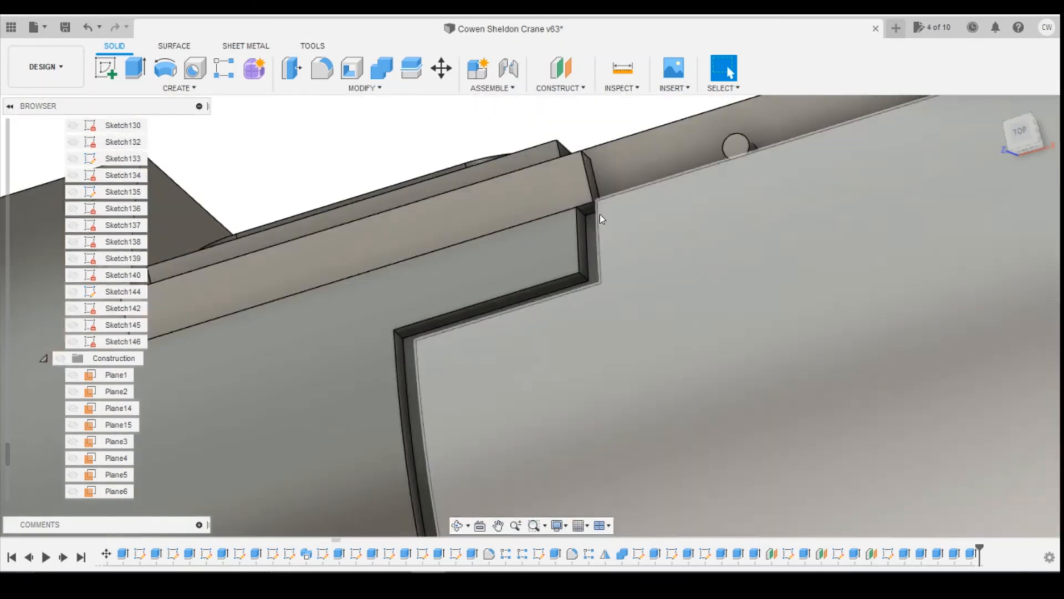
pyautogui.scroll(3, 601, 214)
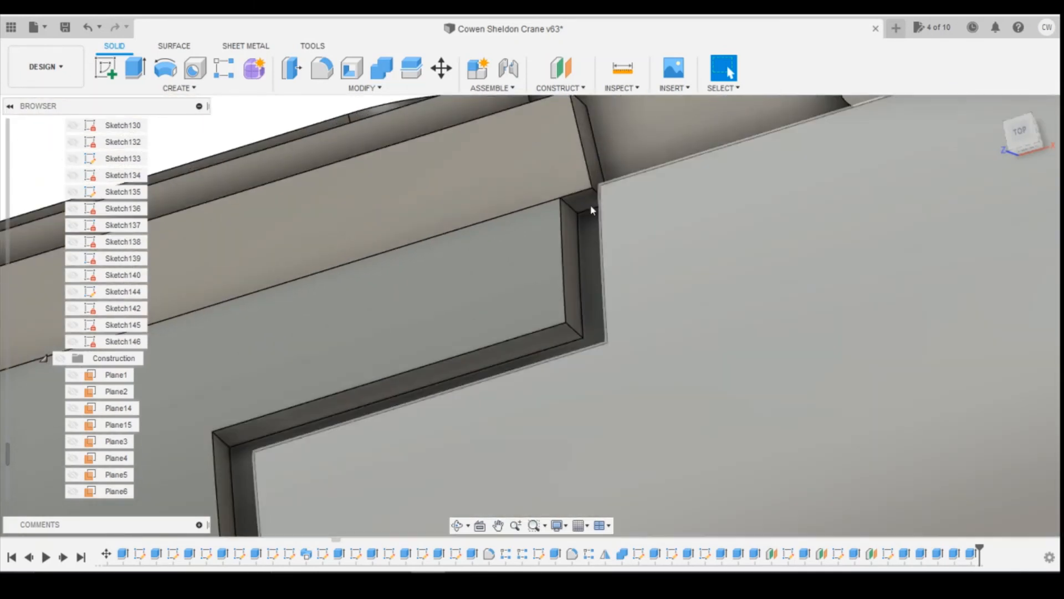
pyautogui.scroll(3, 590, 207)
pyautogui.scroll(-6, 620, 181)
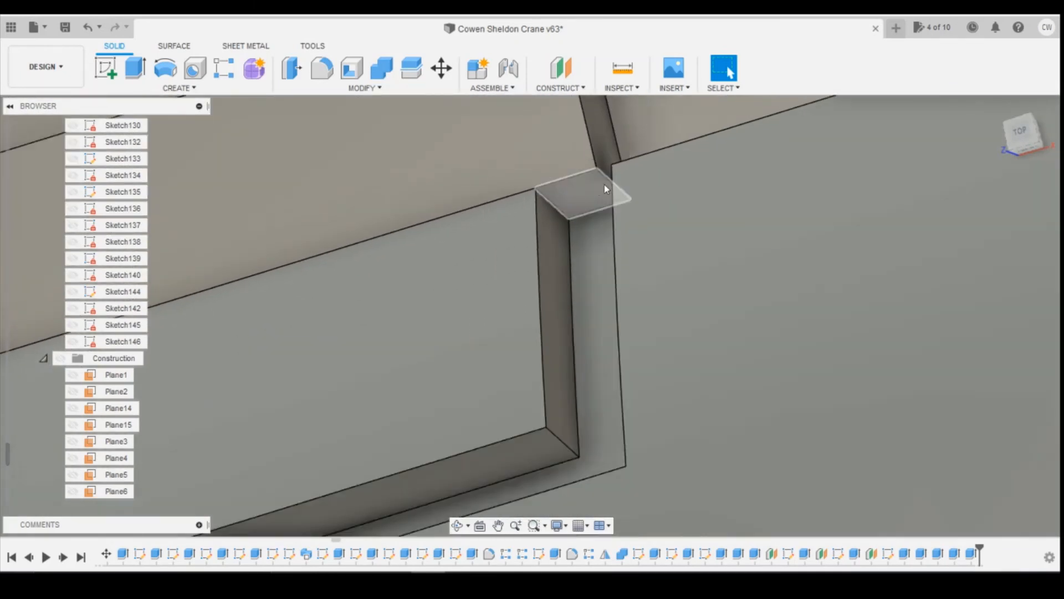
pyautogui.scroll(-2, 601, 179)
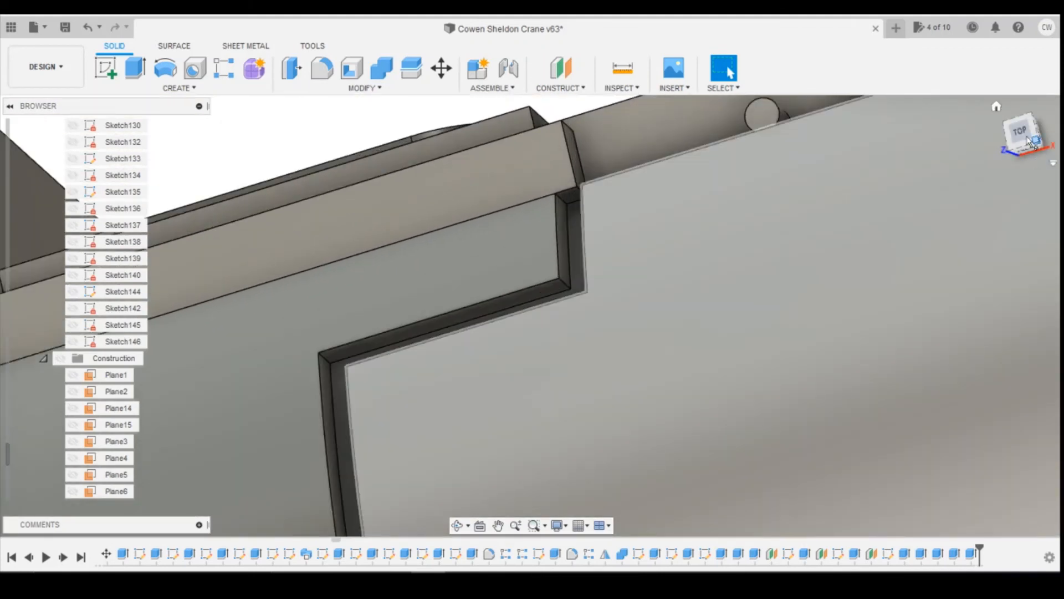
pyautogui.scroll(4, 558, 191)
pyautogui.click(1031, 118)
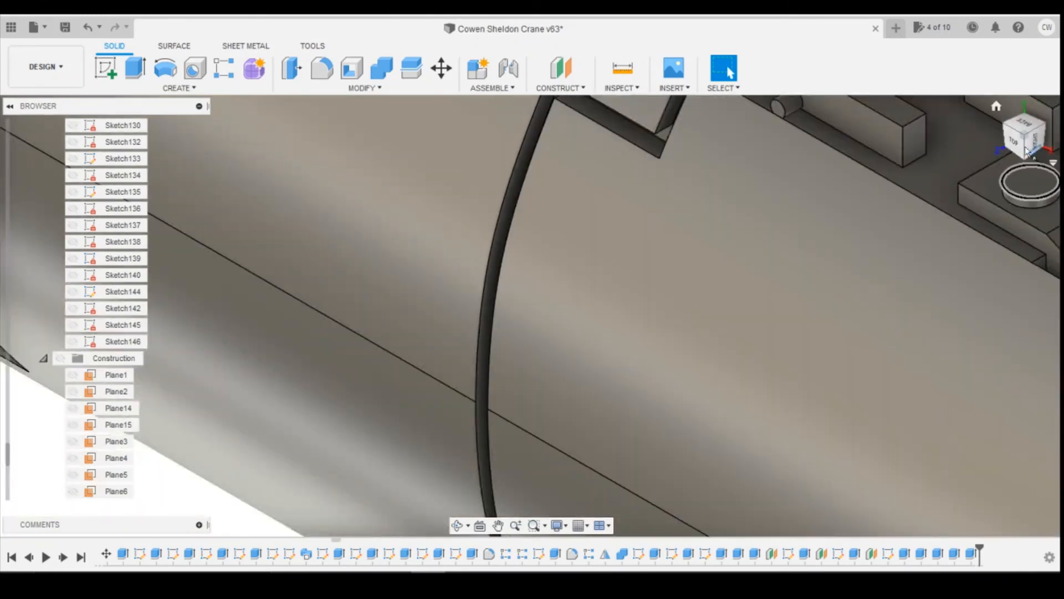
# - Extrude the side ledge's end face next to the strip cut by 0.05 mm, joined to the body
pyautogui.click(1000, 106)
pyautogui.click(1047, 126)
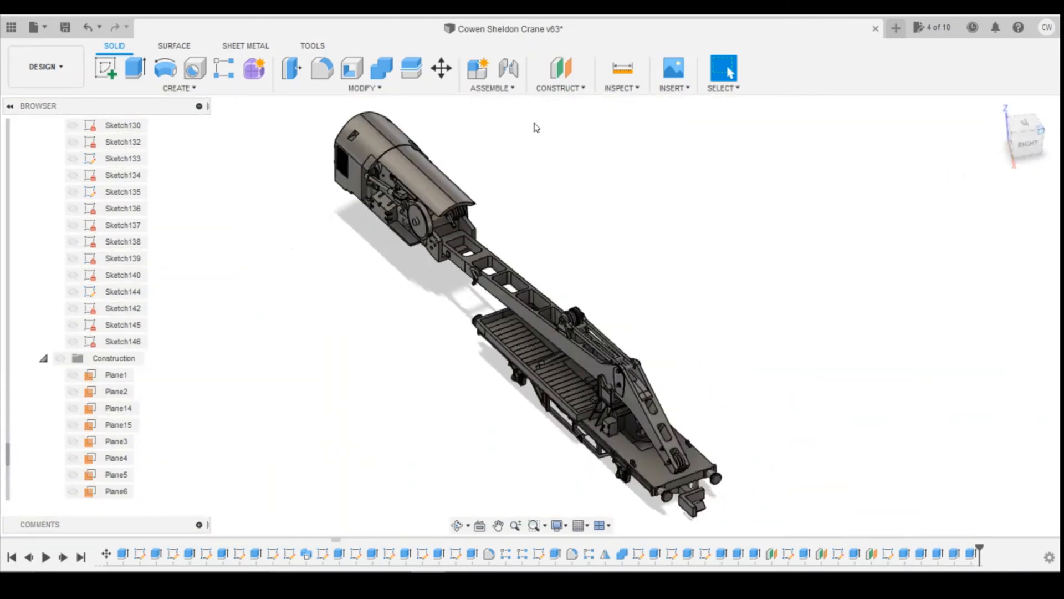
pyautogui.scroll(10, 733, 211)
pyautogui.scroll(10, 758, 168)
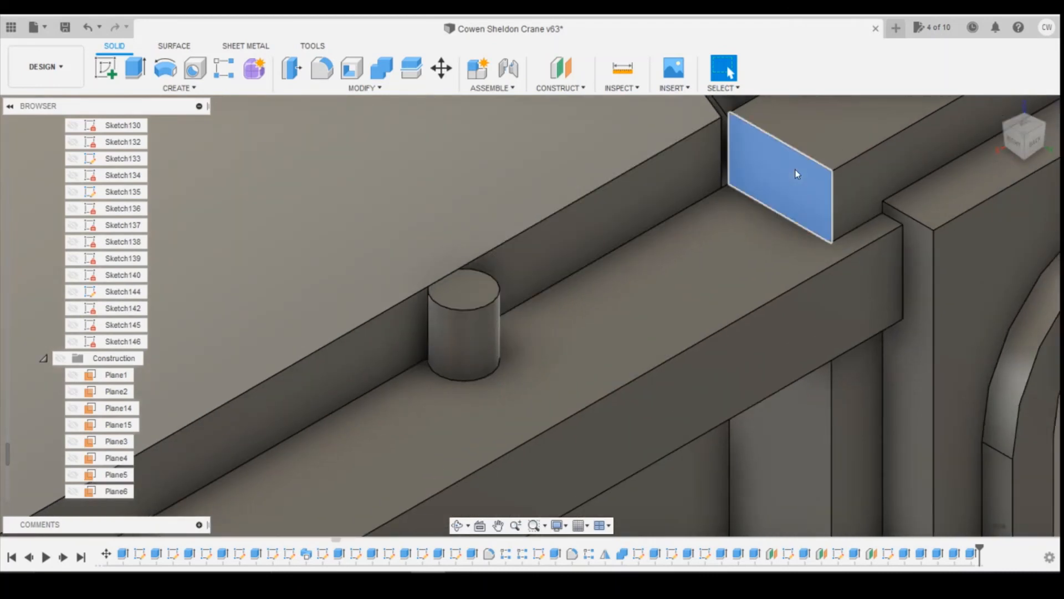
pyautogui.rightClick(795, 174)
pyautogui.click(782, 262)
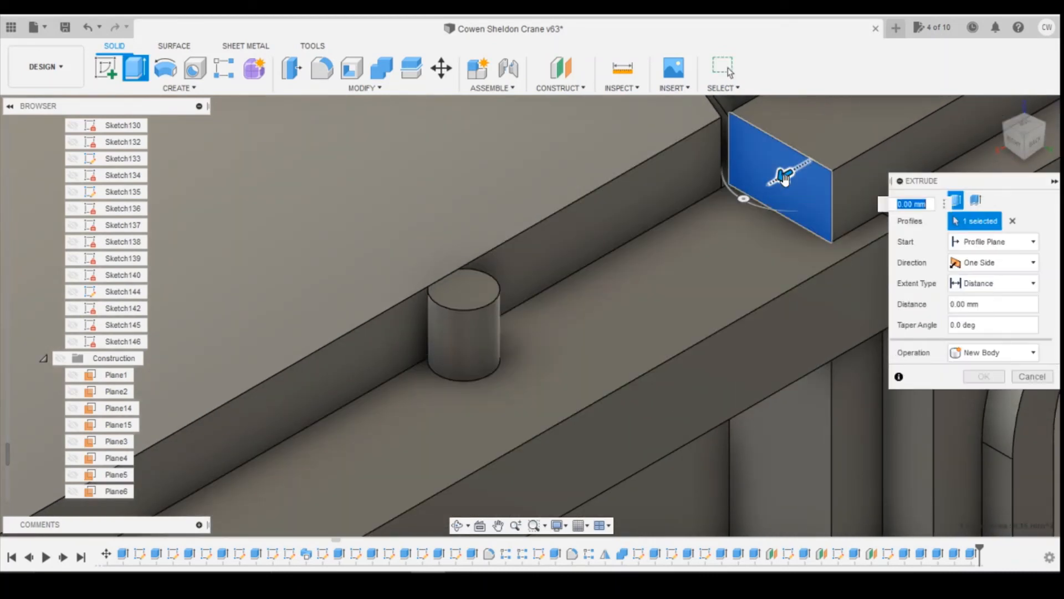
pyautogui.moveTo(782, 182); pyautogui.dragTo(782, 195)
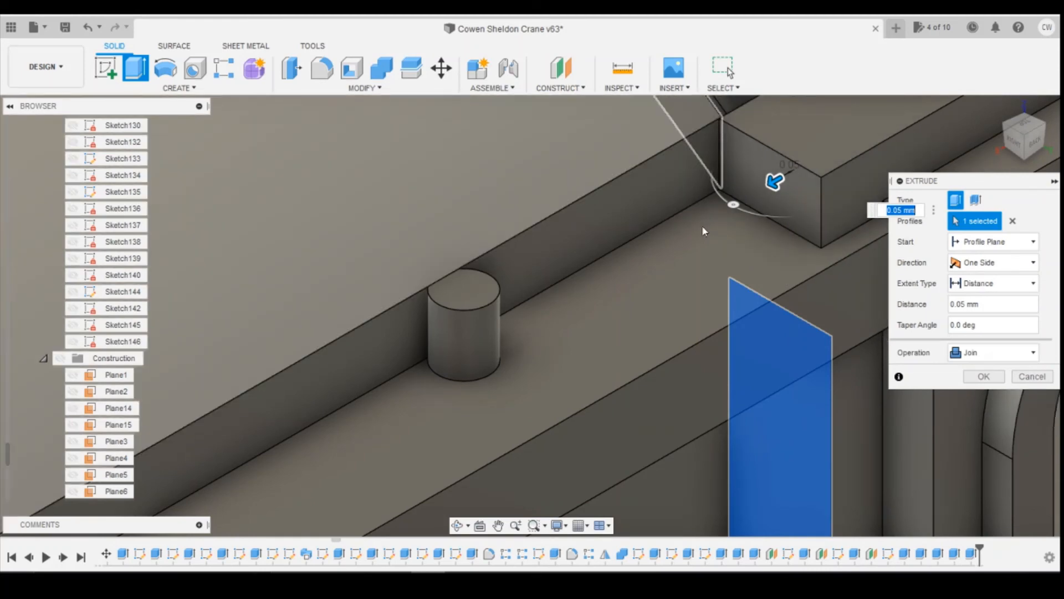
pyautogui.scroll(-3, 721, 216)
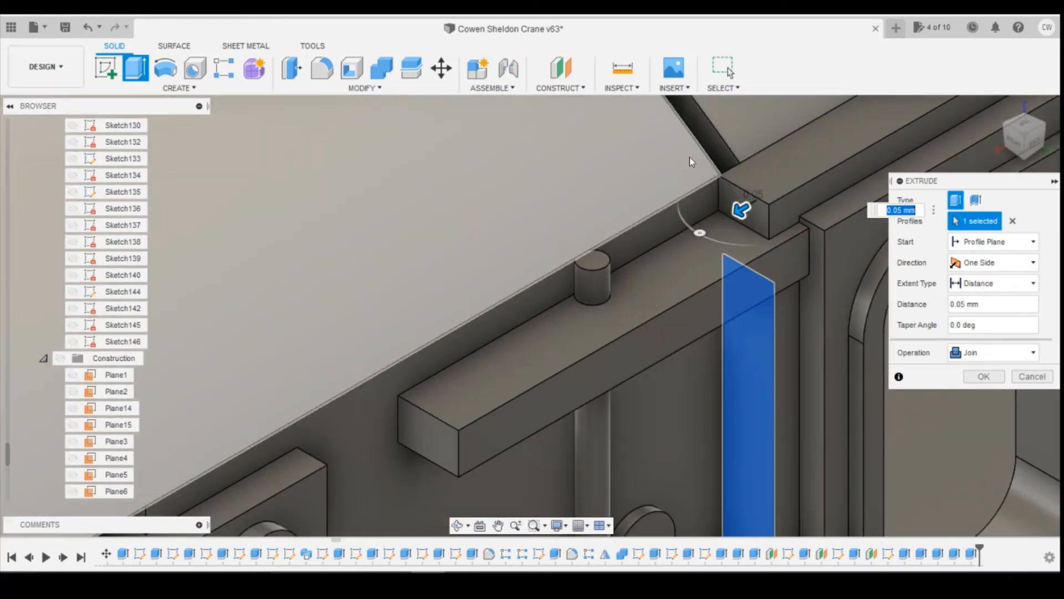
pyautogui.click(984, 377)
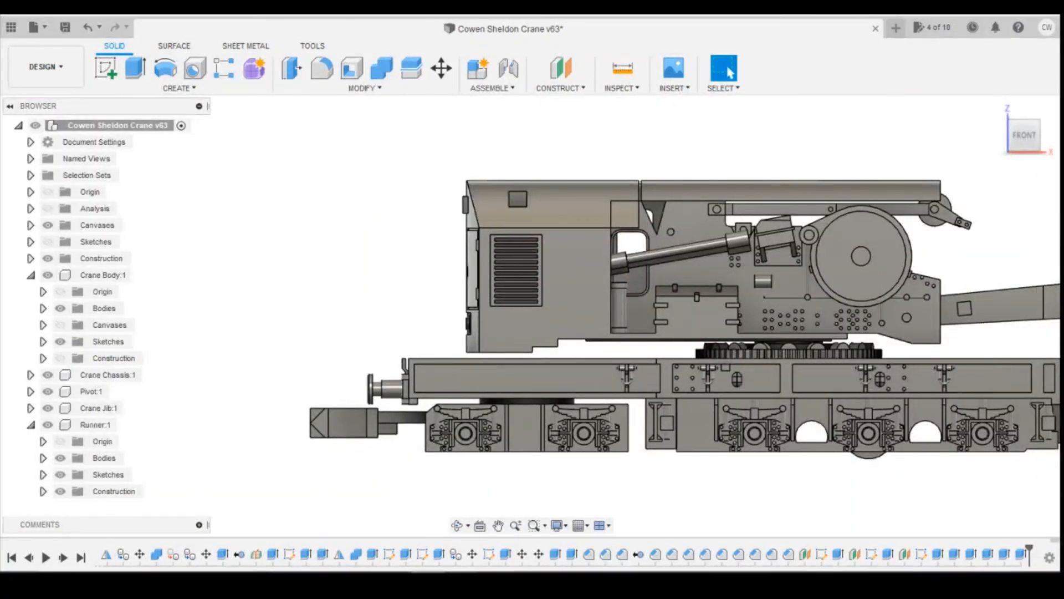
# - Activate the Crane Body component for further editing
pyautogui.click(399, 535)
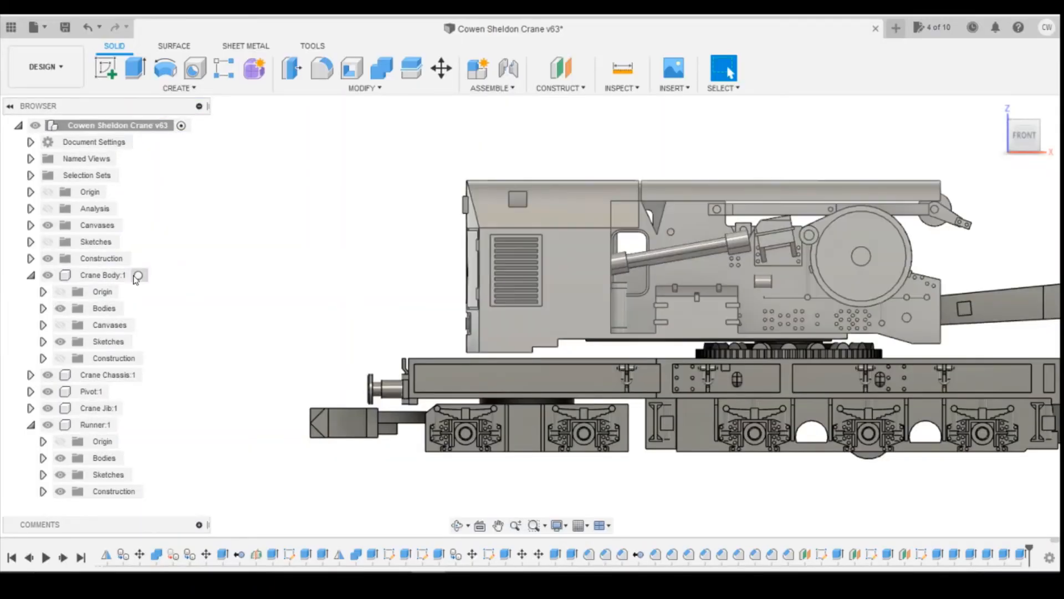
pyautogui.click(140, 275)
pyautogui.scroll(-5, 864, 287)
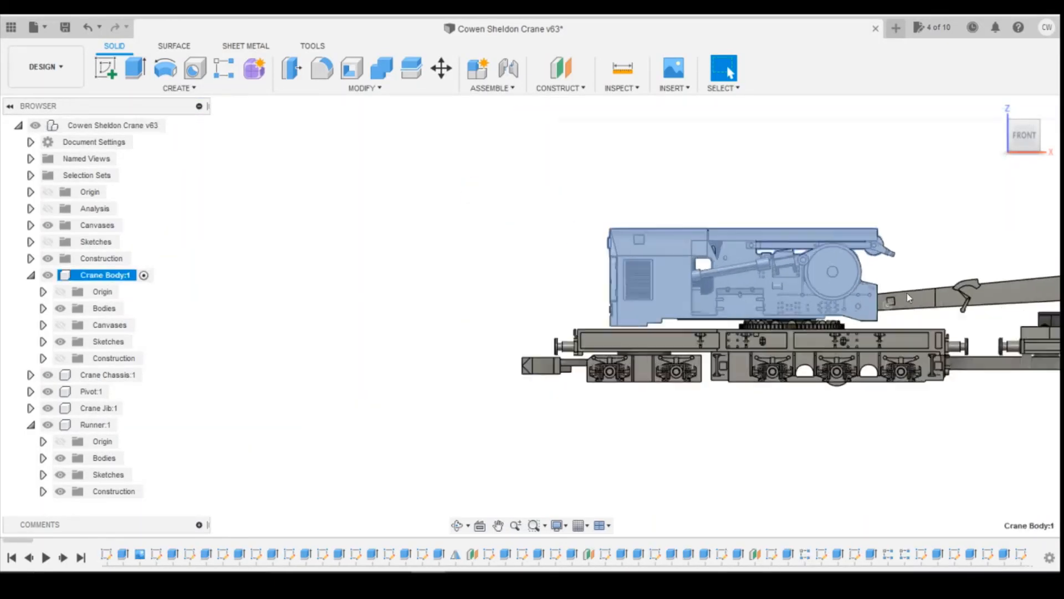
# - Create a sketch on the crane body's side plate face around the large round boss near its lower end, and finish it
pyautogui.scroll(5, 869, 308)
pyautogui.scroll(10, 869, 311)
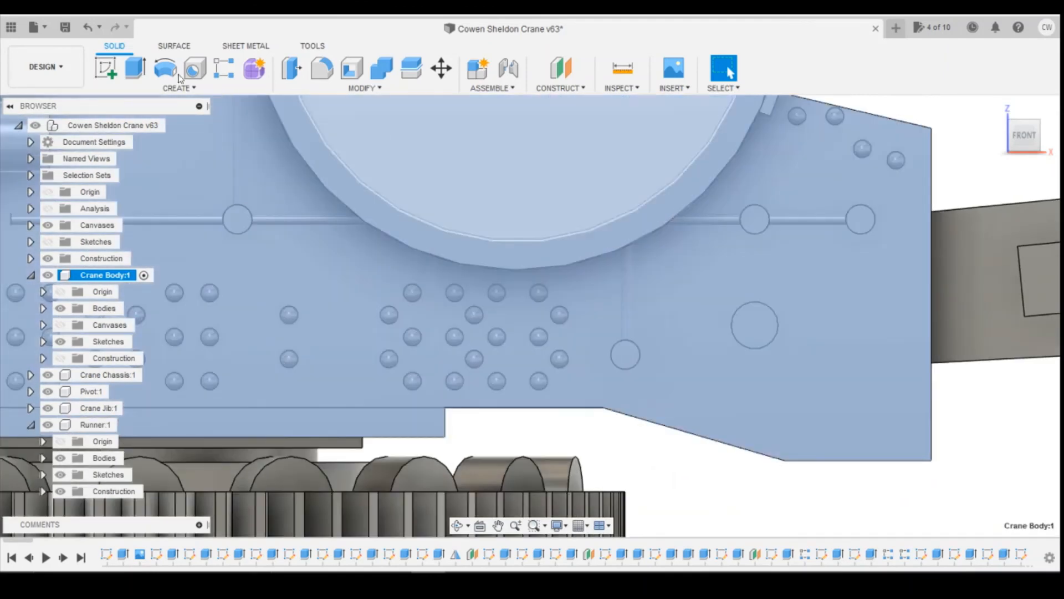
pyautogui.click(105, 69)
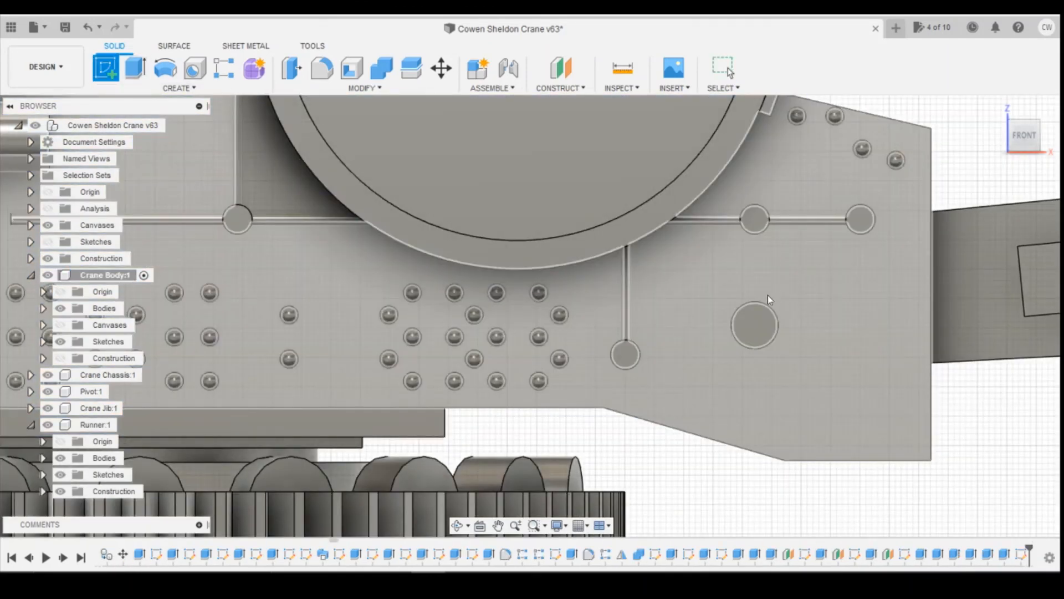
pyautogui.click(784, 298)
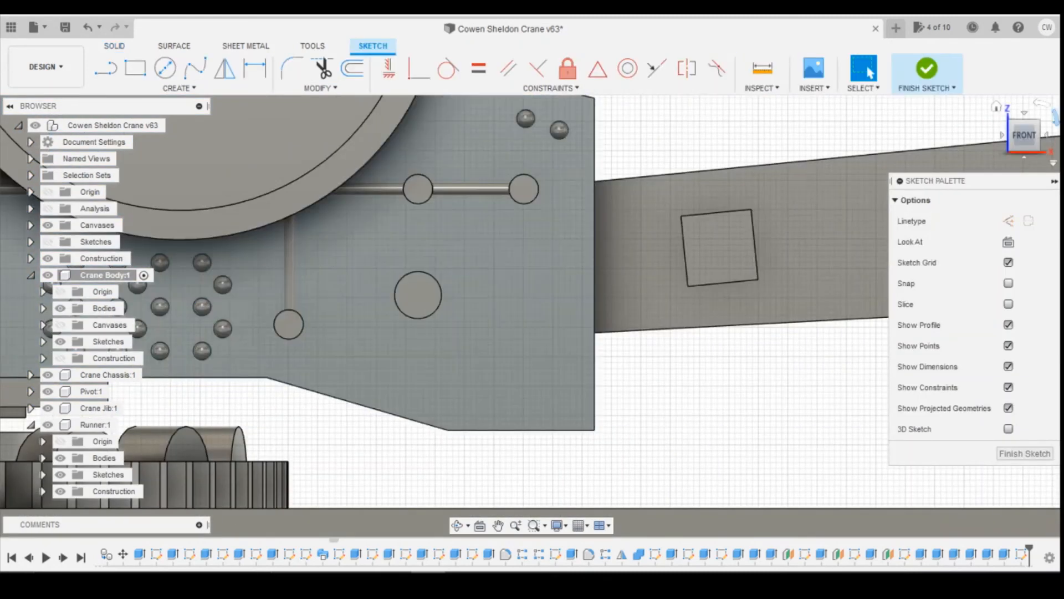
pyautogui.keyDown('shift'); pyautogui.moveTo(532, 308); pyautogui.dragTo(449, 298, button='middle'); pyautogui.keyUp('shift')
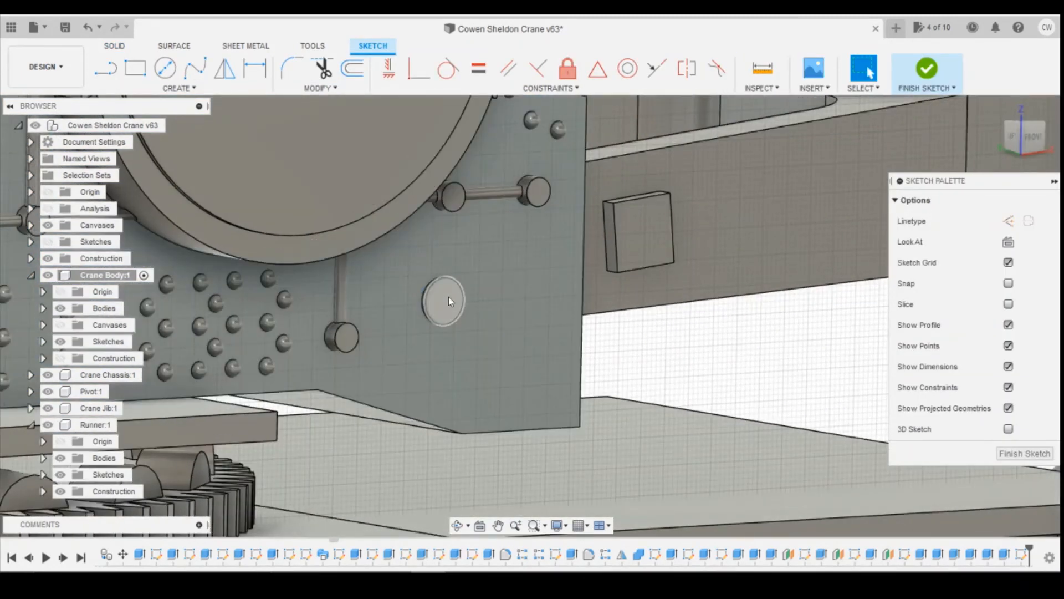
pyautogui.click(1002, 454)
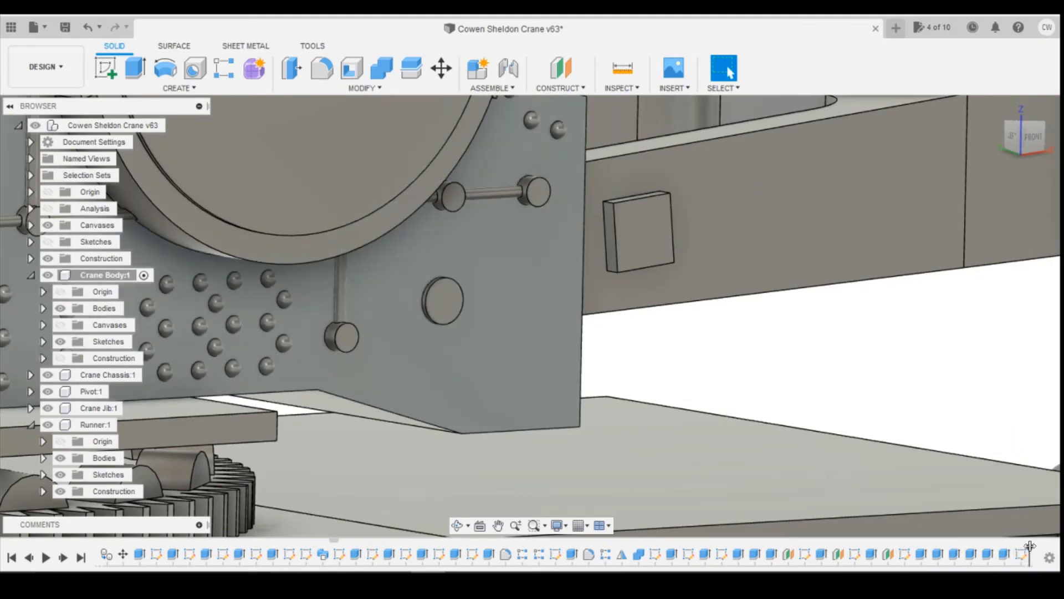
# - Roll the timeline back to before the new side plate sketch and extrude the large round boss's end face outward
pyautogui.moveTo(1031, 549); pyautogui.dragTo(1013, 546)
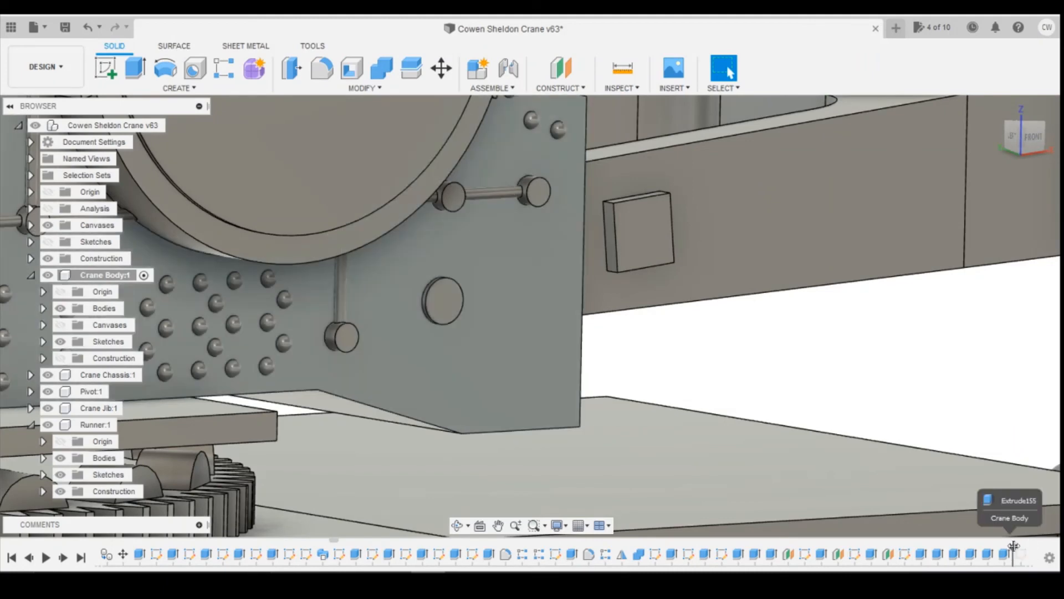
pyautogui.click(443, 304)
pyautogui.rightClick(444, 304)
pyautogui.click(434, 382)
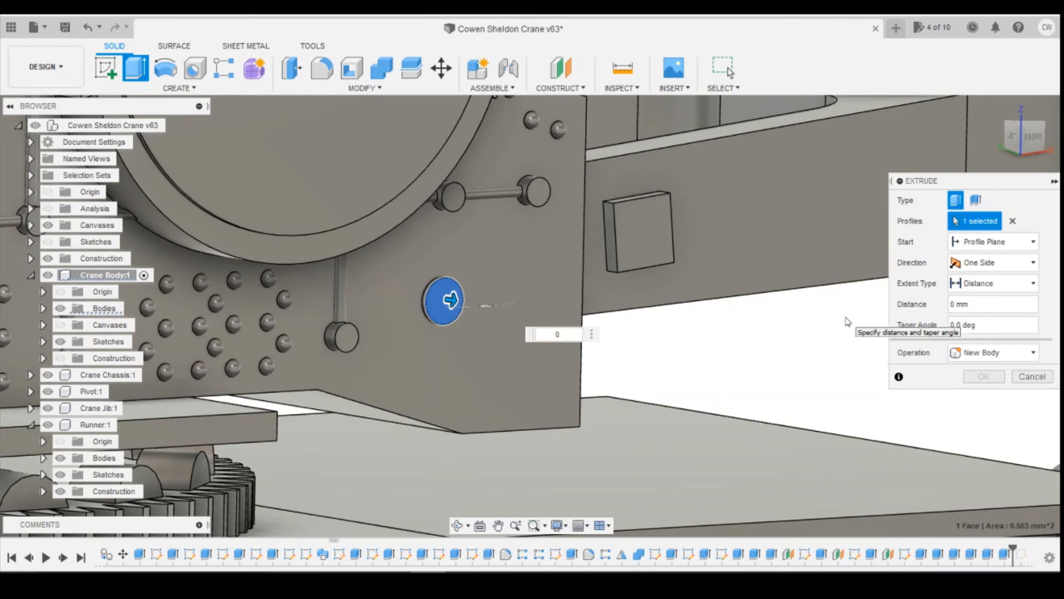
pyautogui.press('Return')
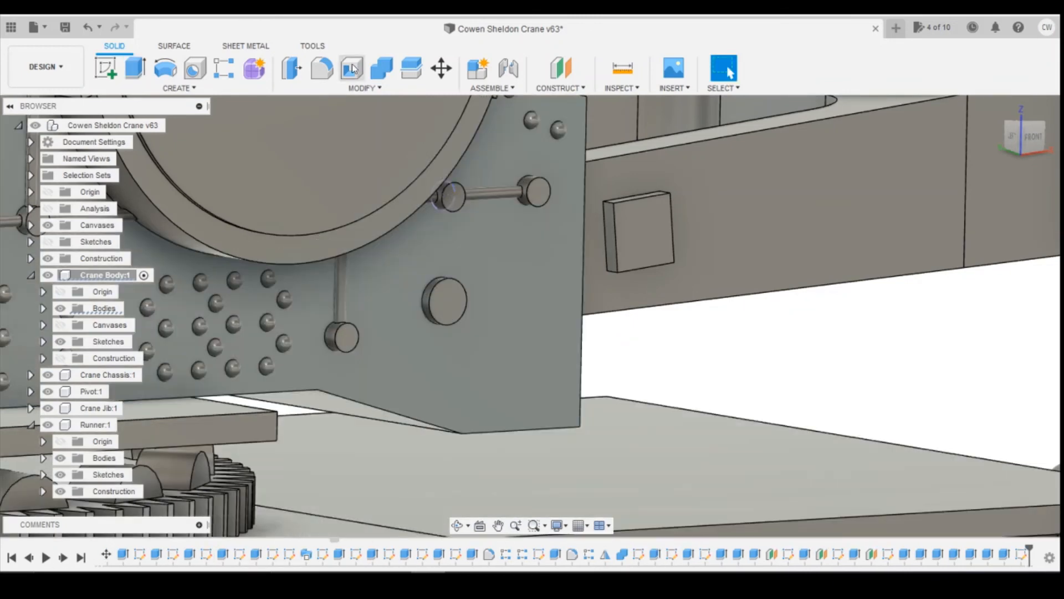
# - In the side plate sketch, draw a 1.7 mm square centred on the large round boss, consulting the reference photo
pyautogui.rightClick(1025, 557)
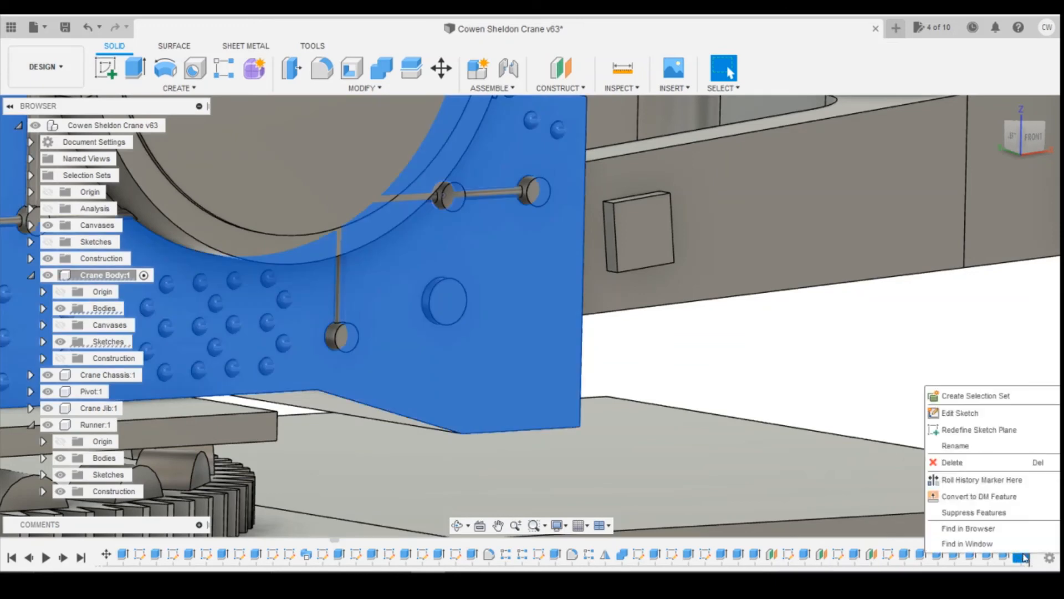
pyautogui.click(933, 415)
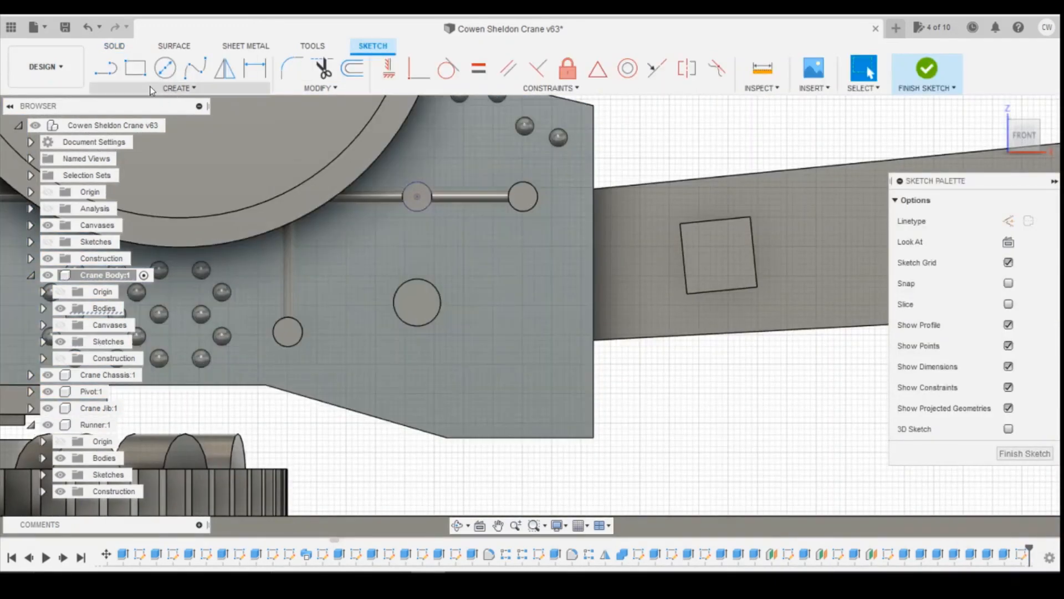
pyautogui.click(152, 89)
pyautogui.moveTo(183, 119)
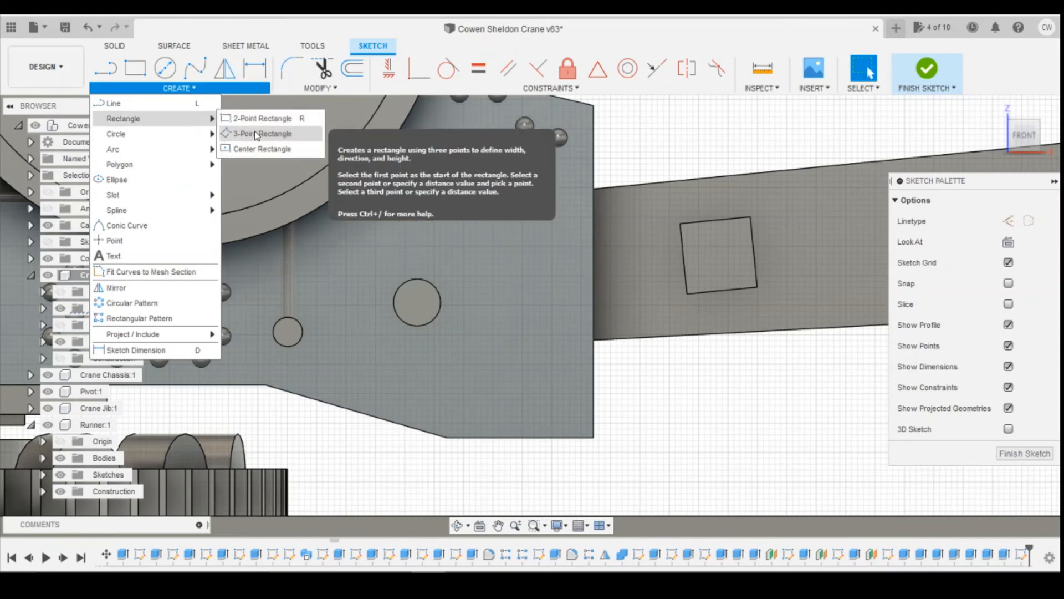
pyautogui.click(263, 148)
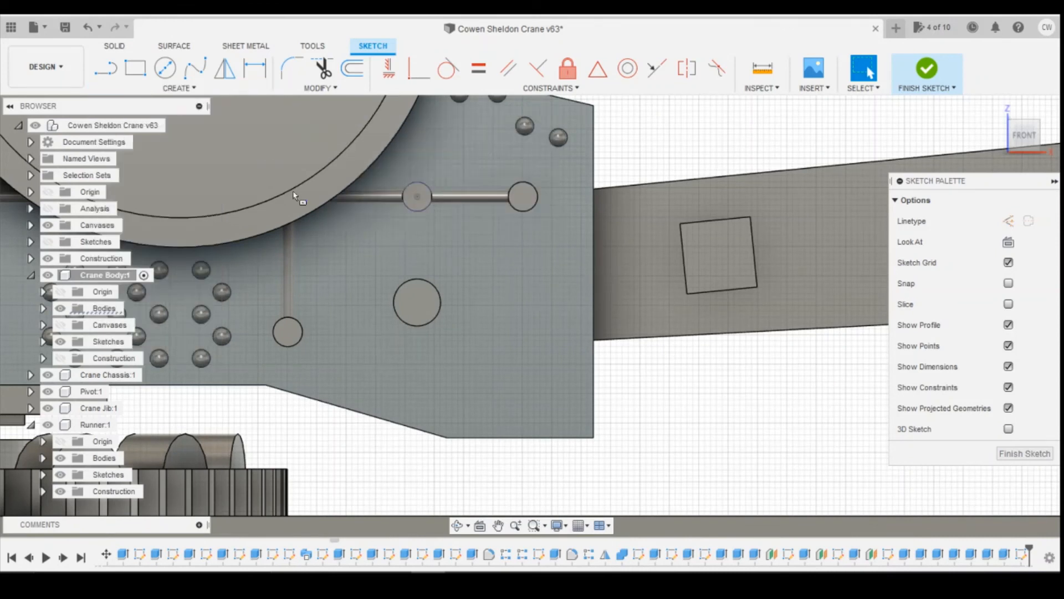
pyautogui.click(418, 303)
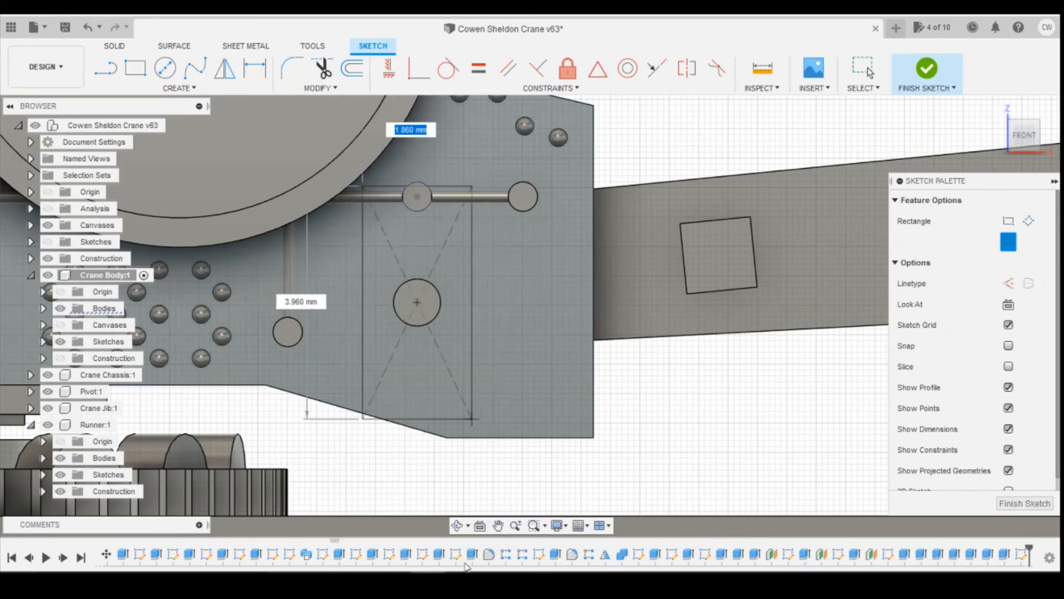
pyautogui.moveTo(467, 567)
pyautogui.click(438, 551)
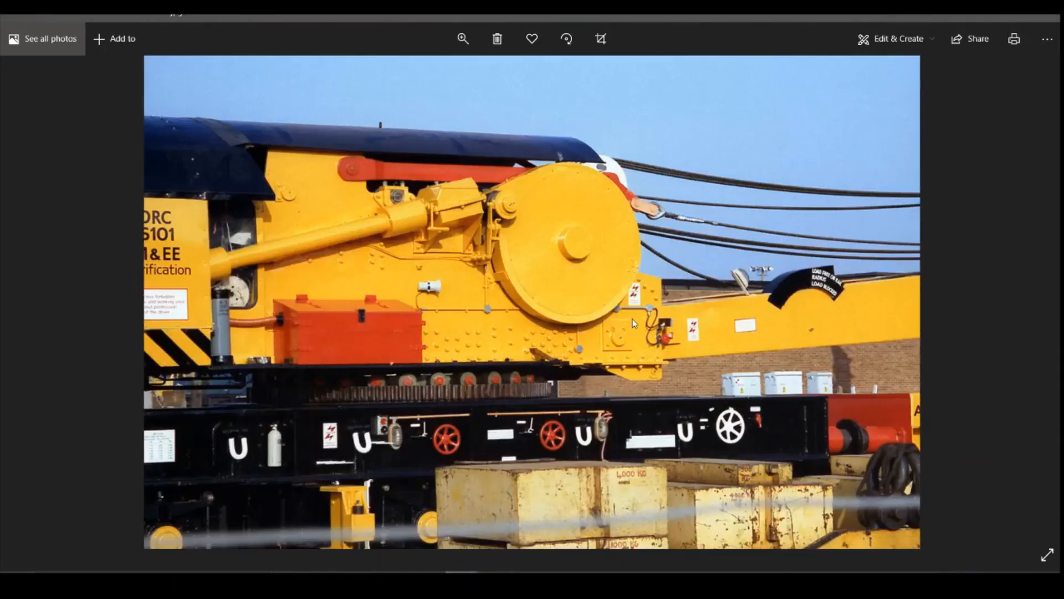
pyautogui.hotkey('alt', 'Tab')
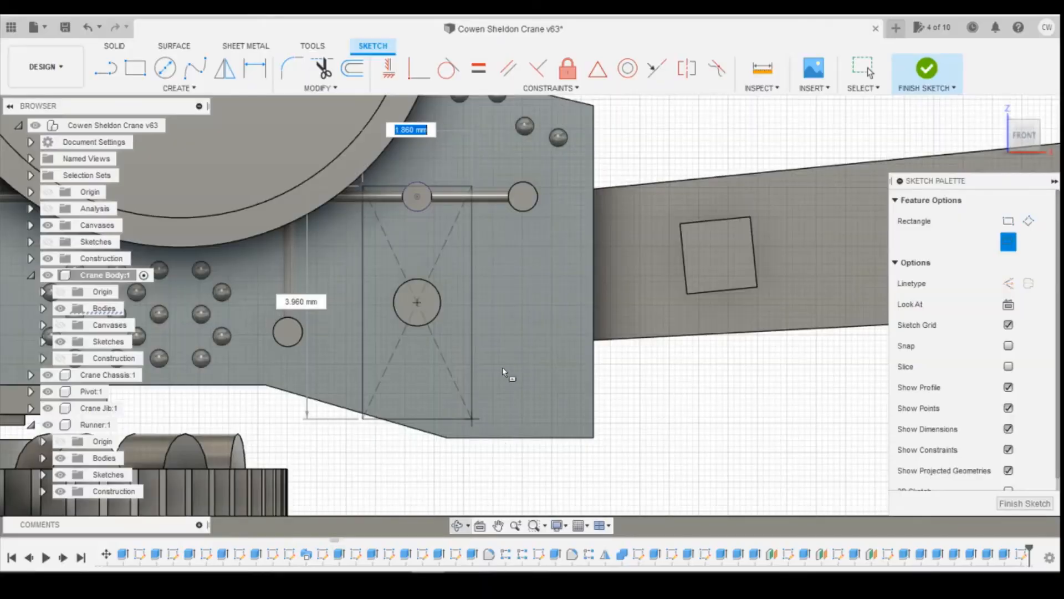
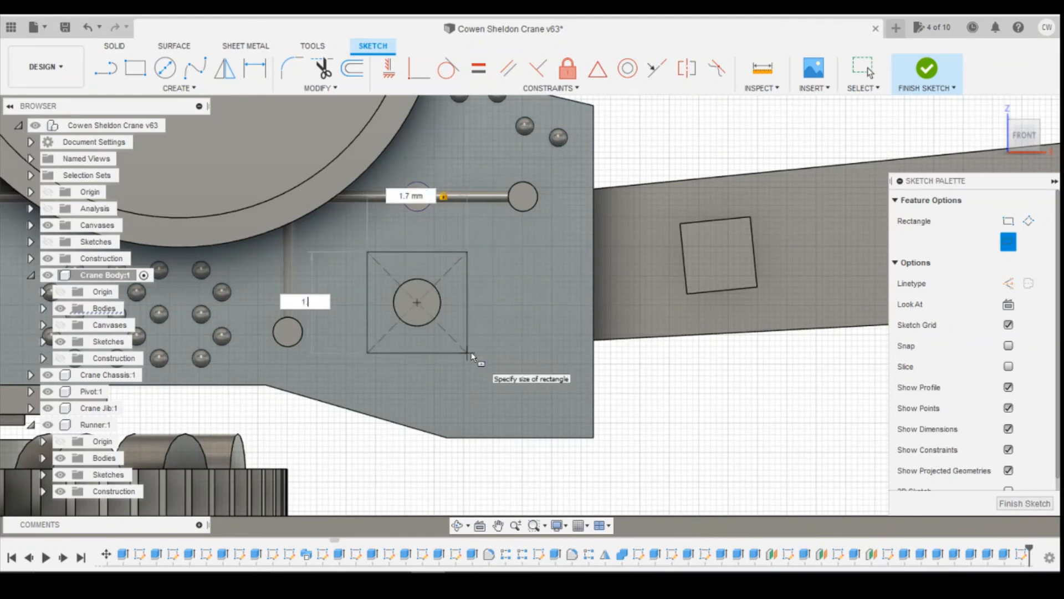
pyautogui.press('Return')
# - Extrude the square profile around the large round boss by 0.1 mm
pyautogui.scroll(3, 438, 260)
pyautogui.click(435, 262)
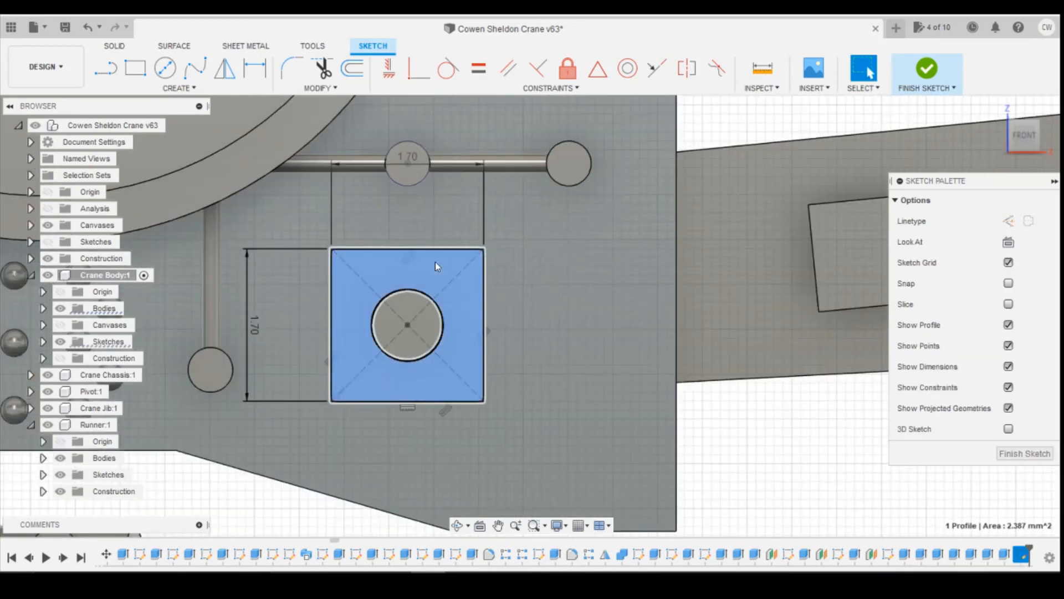
pyautogui.rightClick(434, 262)
pyautogui.click(416, 317)
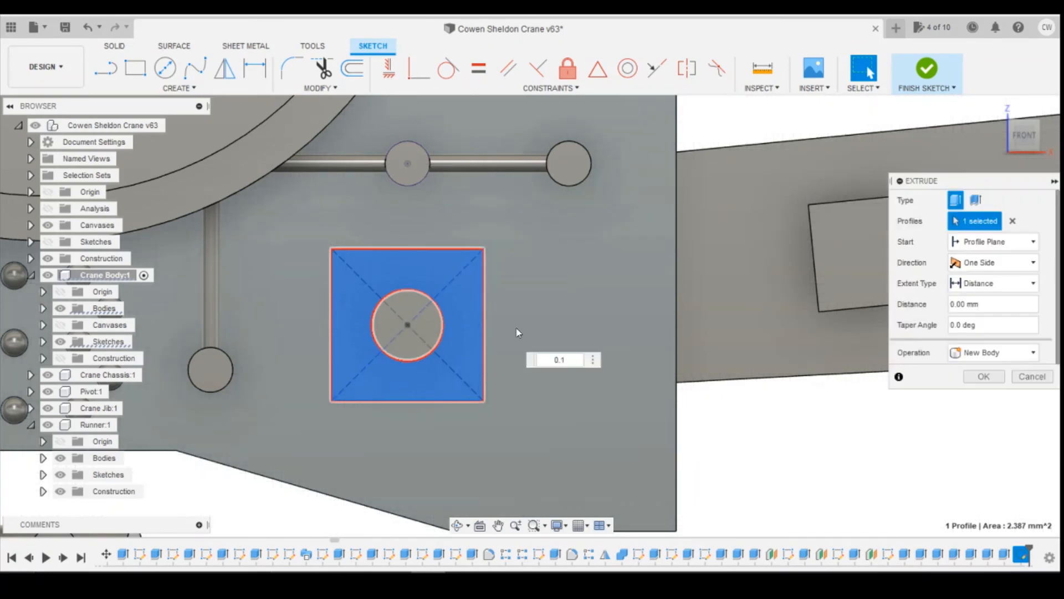
pyautogui.write('0.1')
pyautogui.press('Return')
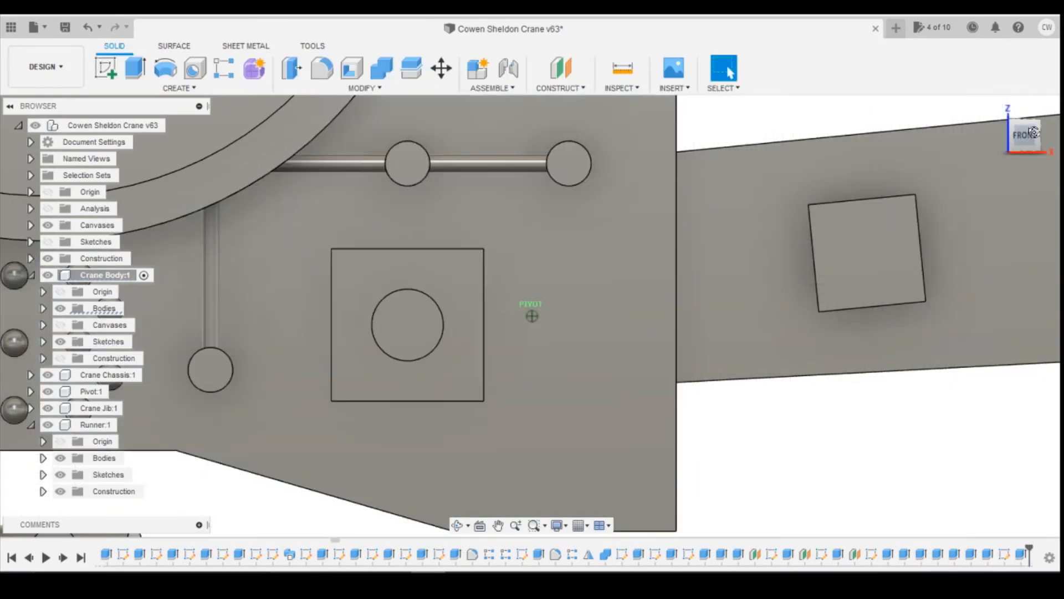
# - Start a sketch on the end face of the horizontal cylinder above the side box, with Slice enabled
pyautogui.keyDown('shift'); pyautogui.moveTo(530, 308); pyautogui.dragTo(413, 318, button='middle'); pyautogui.keyUp('shift')
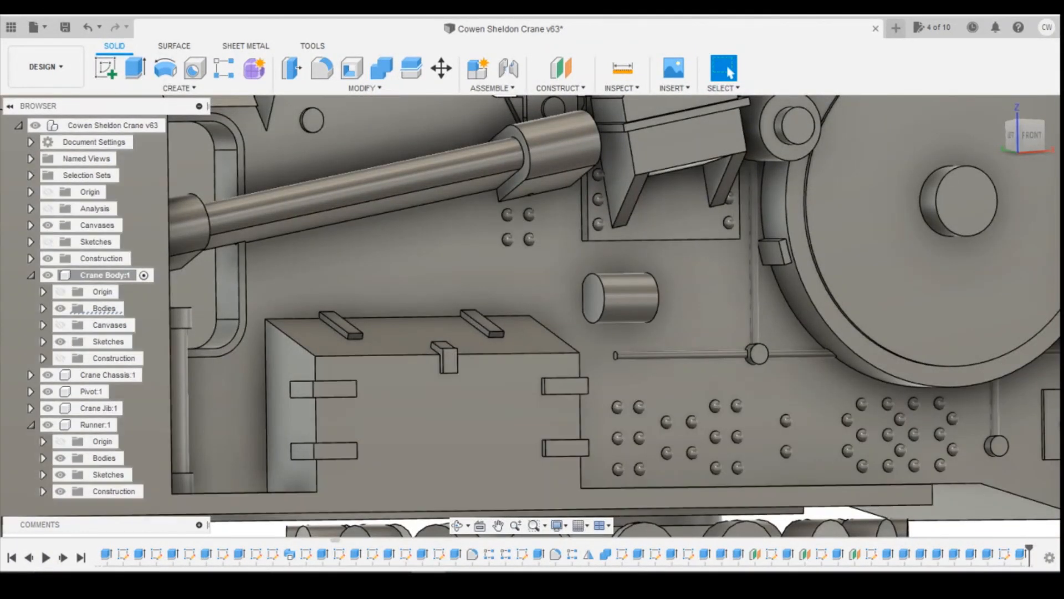
pyautogui.moveTo(491, 572)
pyautogui.click(452, 497)
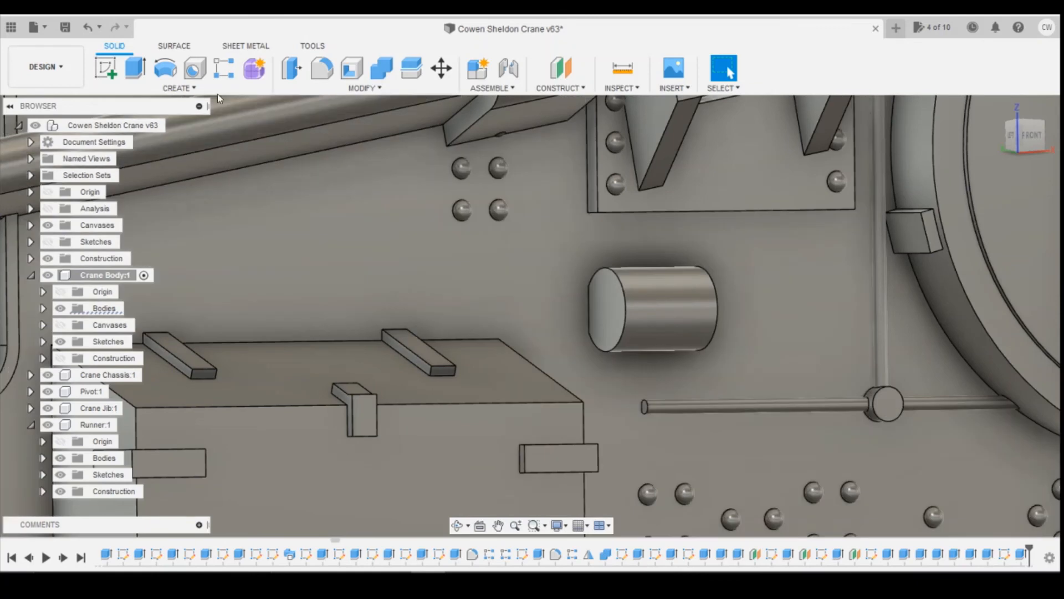
pyautogui.click(106, 67)
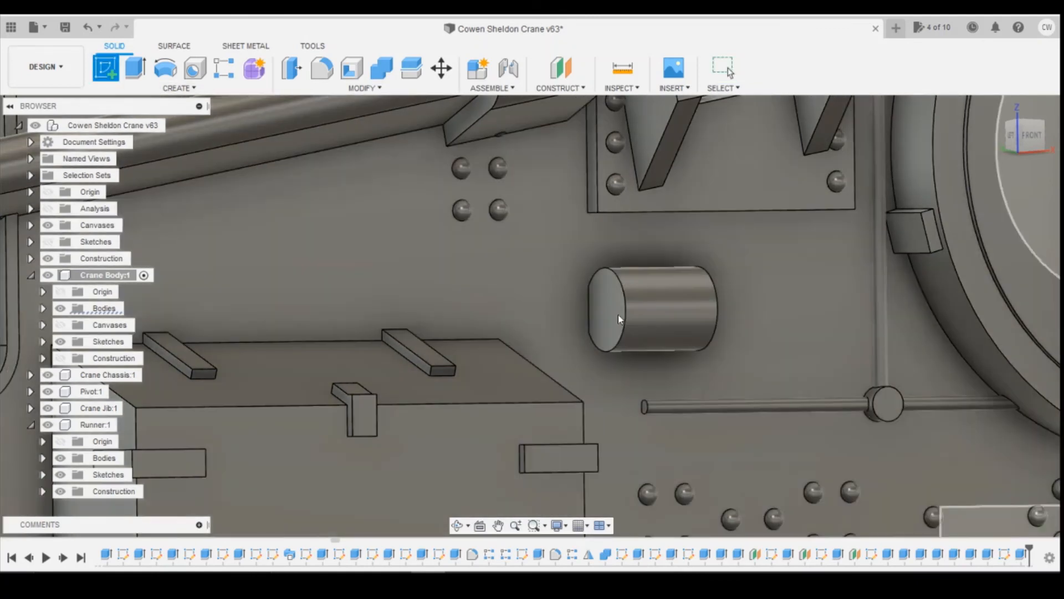
pyautogui.click(606, 315)
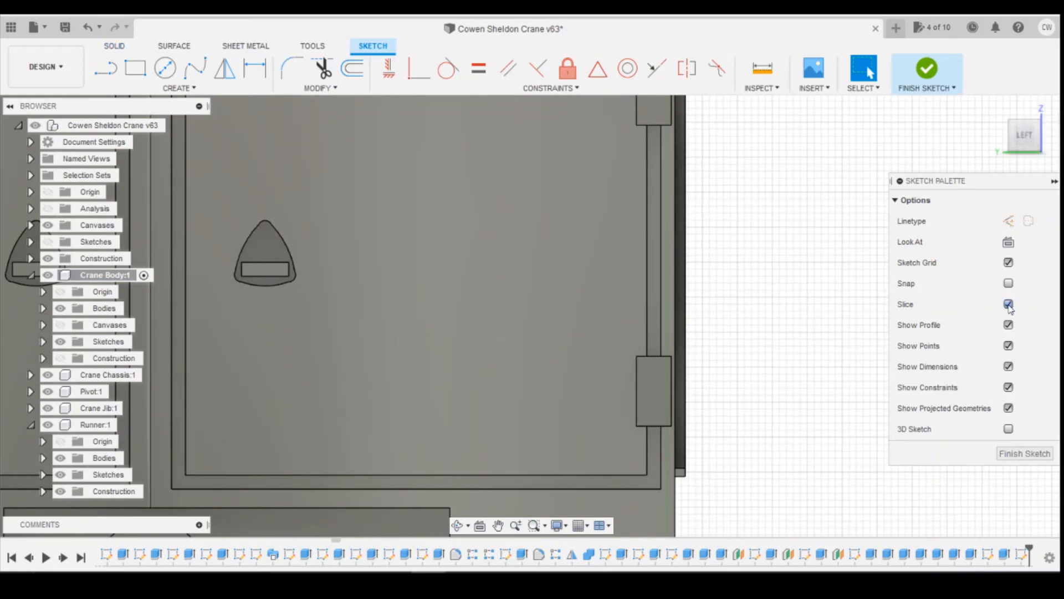
pyautogui.click(1008, 304)
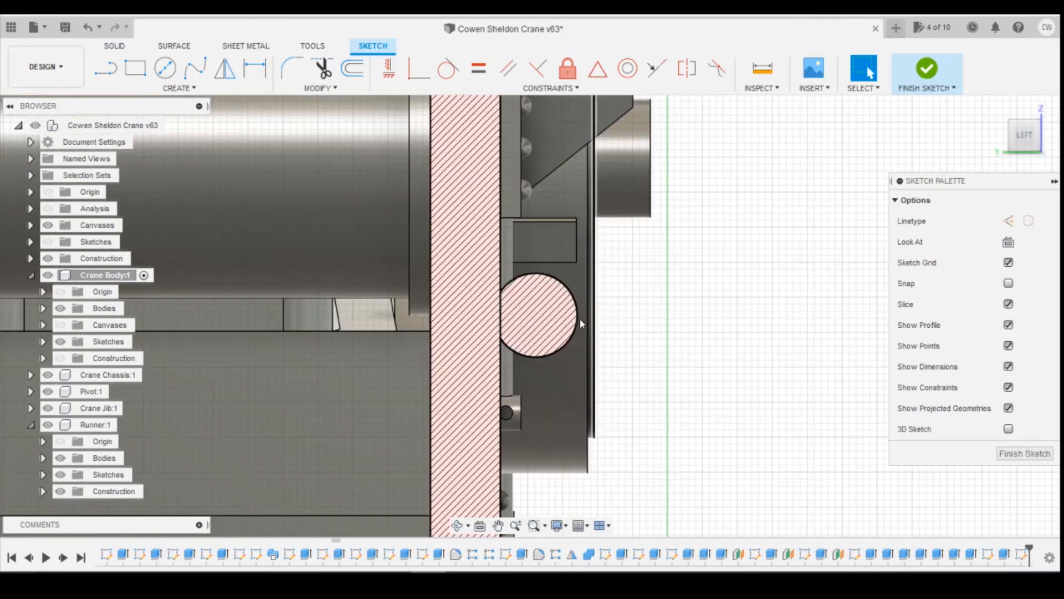
# - Sketch a 0.8 mm diameter circle concentric with the horizontal cylinder's end face
pyautogui.press('c')
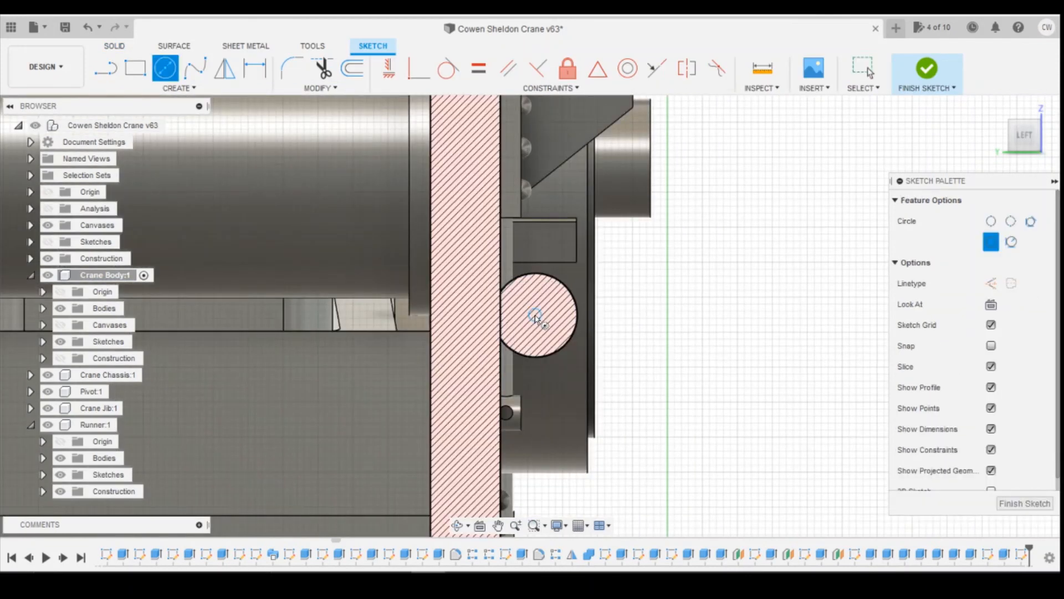
pyautogui.click(535, 317)
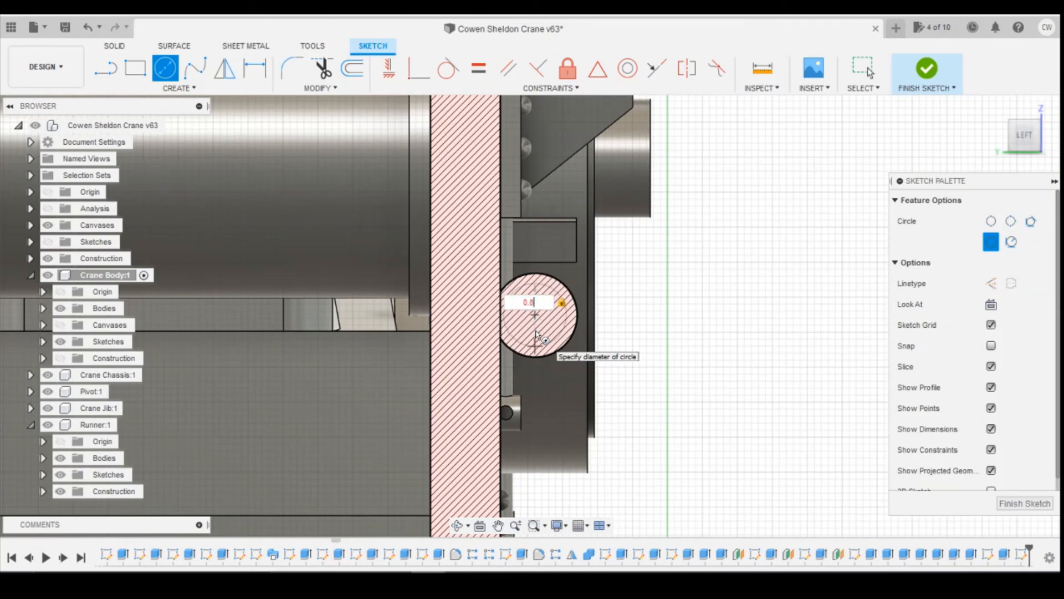
pyautogui.press('Return')
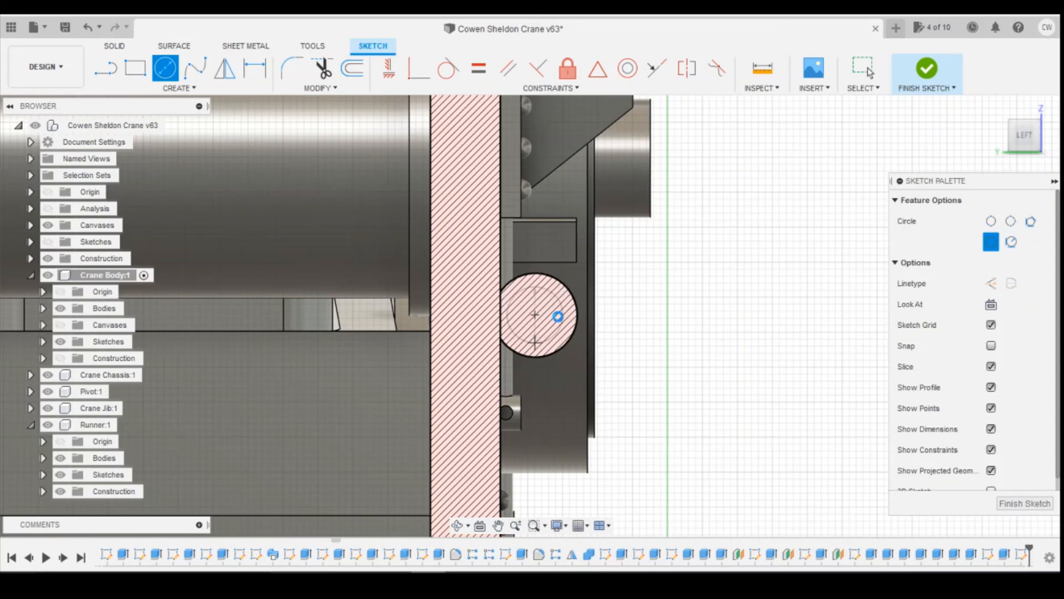
pyautogui.press('Escape')
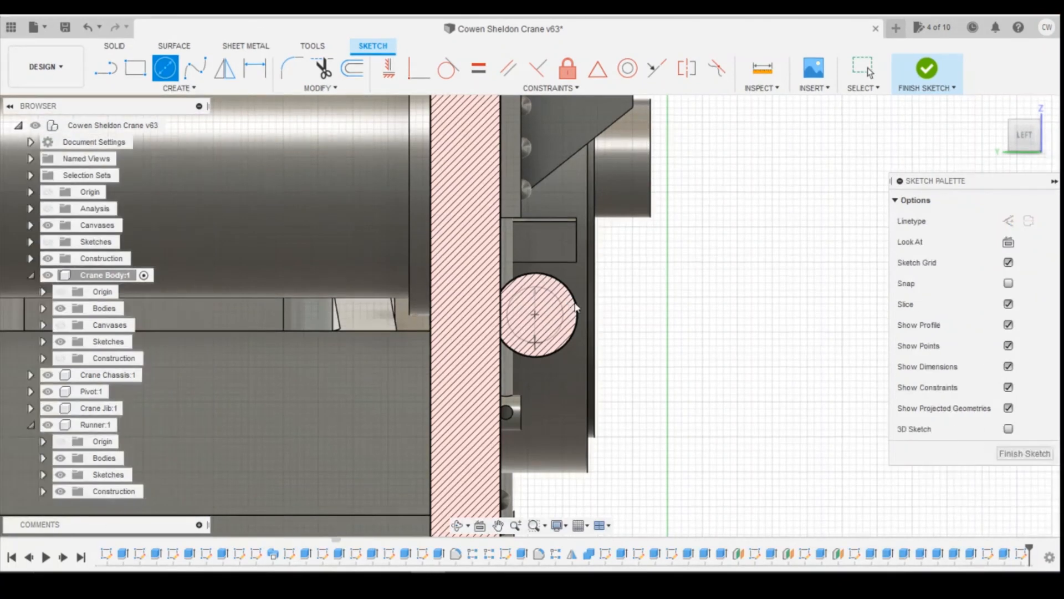
# - Extrude the ring outside the small circle -0.9 mm as a cut, leaving a narrower stub on the cylinder's end
pyautogui.scroll(1, 565, 309)
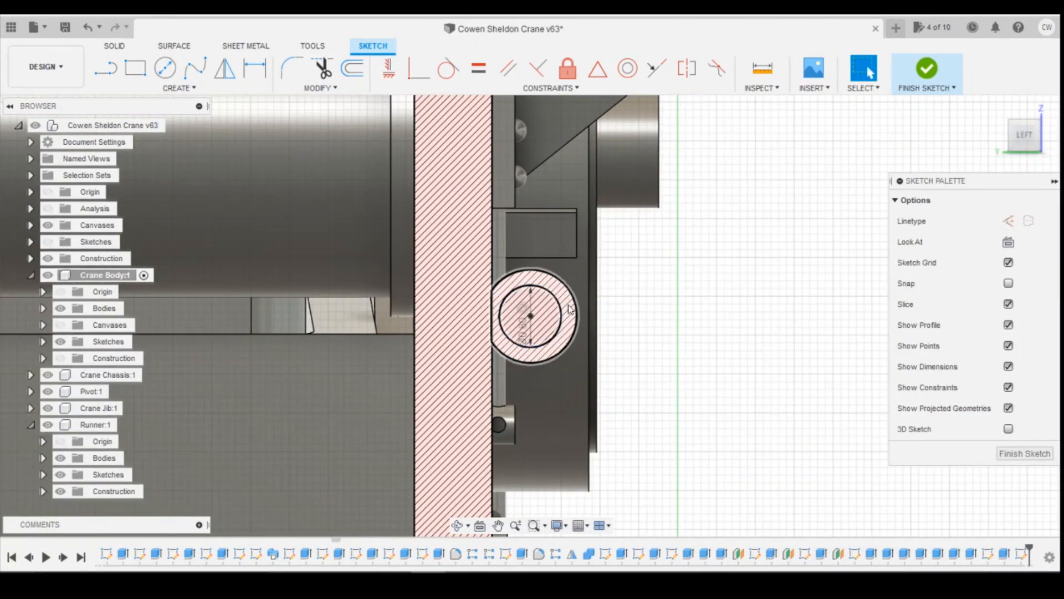
pyautogui.click(568, 309)
pyautogui.rightClick(570, 309)
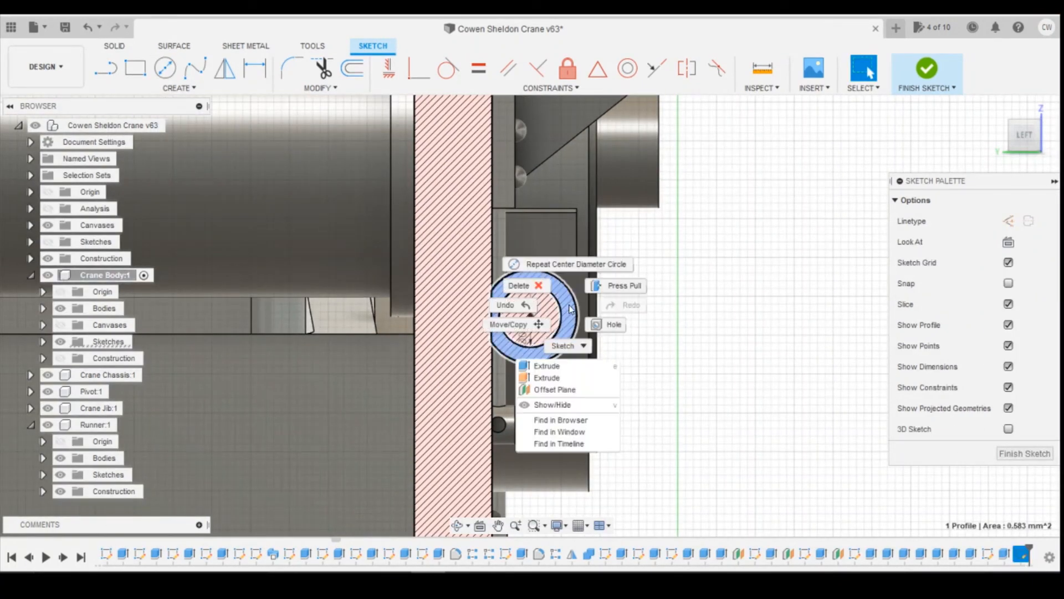
pyautogui.click(554, 361)
pyautogui.rightClick(554, 297)
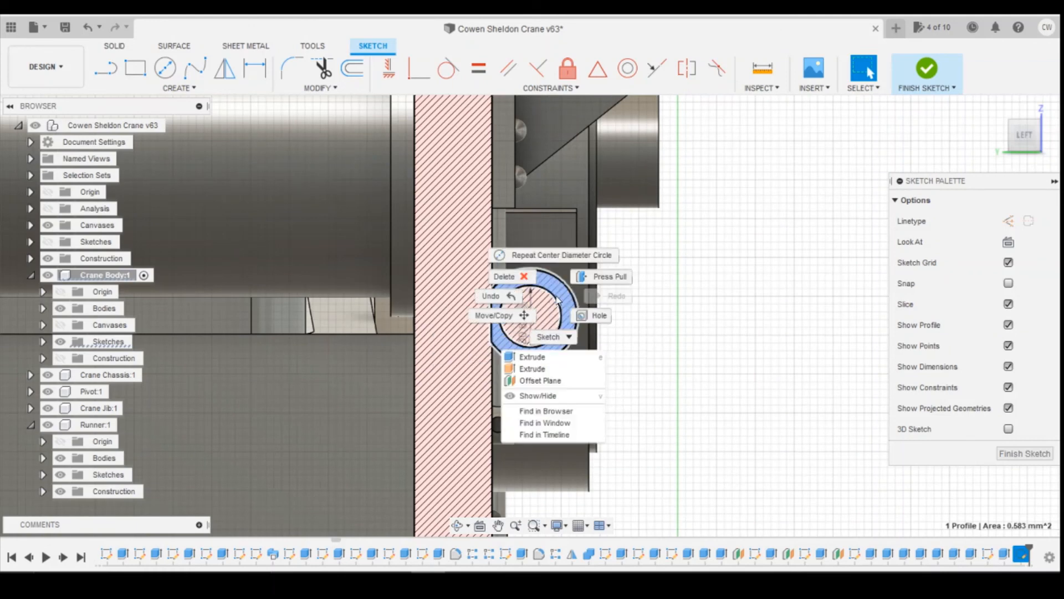
pyautogui.click(550, 367)
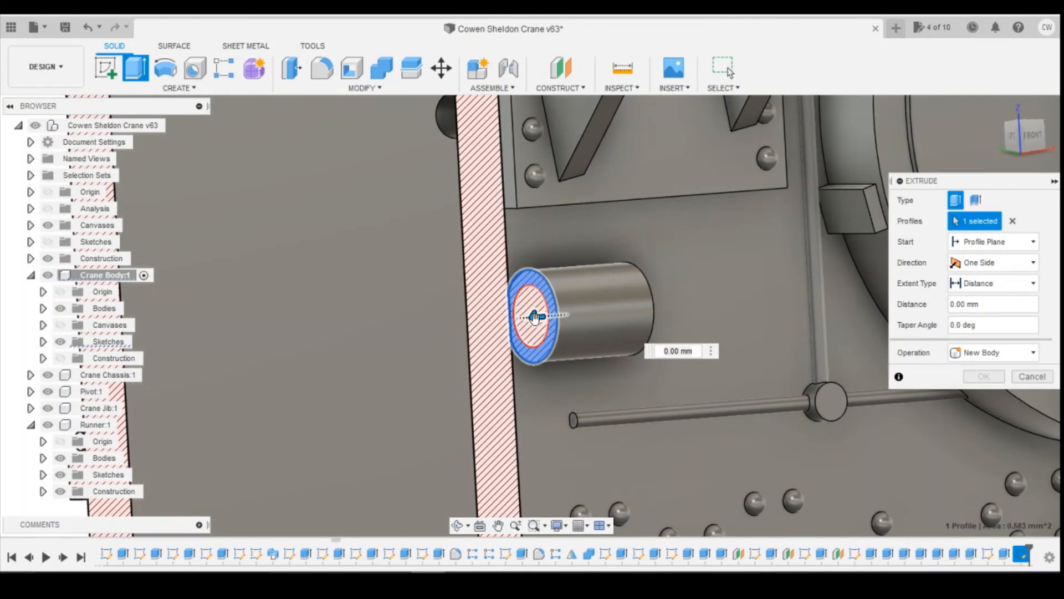
pyautogui.moveTo(534, 317); pyautogui.dragTo(591, 296)
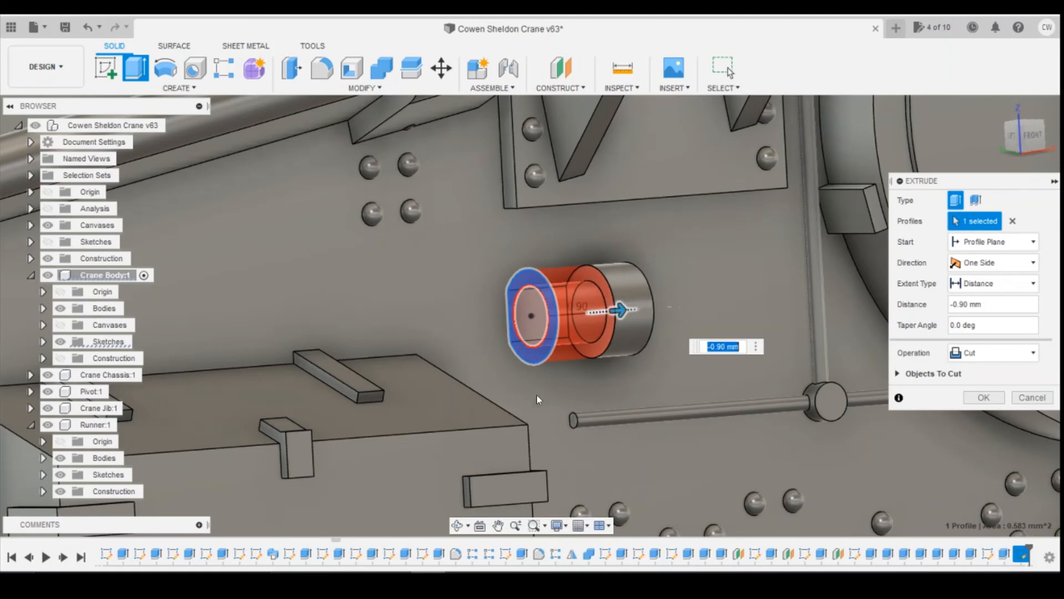
pyautogui.moveTo(1011, 153)
pyautogui.mouseDown()
pyautogui.moveTo(1001, 172)
pyautogui.moveTo(1054, 151)
pyautogui.moveTo(1017, 168)
pyautogui.moveTo(1027, 148)
pyautogui.mouseUp()
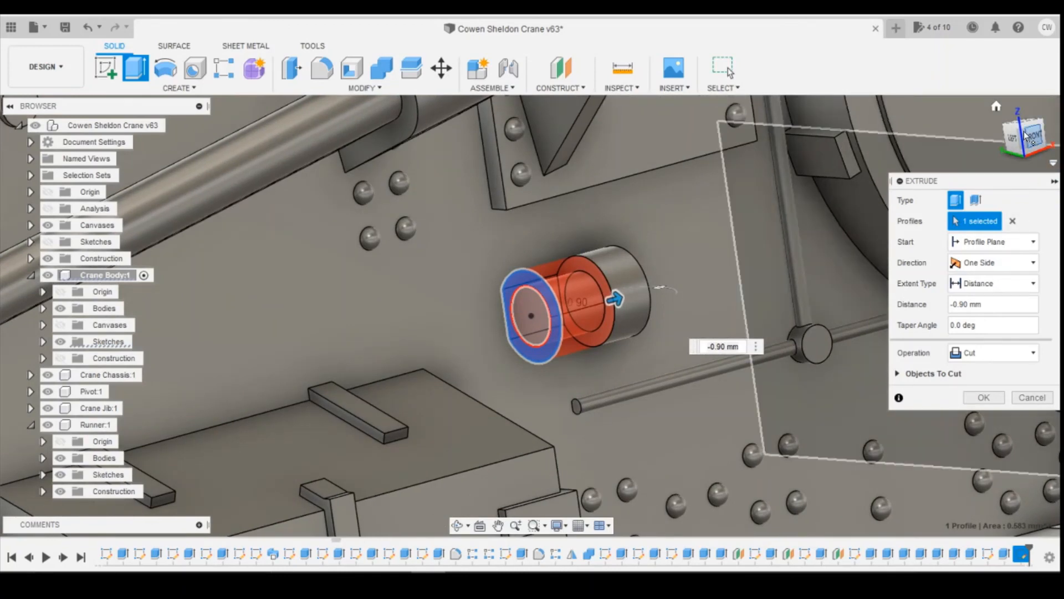
pyautogui.moveTo(1025, 146)
pyautogui.mouseDown()
pyautogui.moveTo(1012, 147)
pyautogui.moveTo(1035, 142)
pyautogui.mouseUp()
pyautogui.click(983, 396)
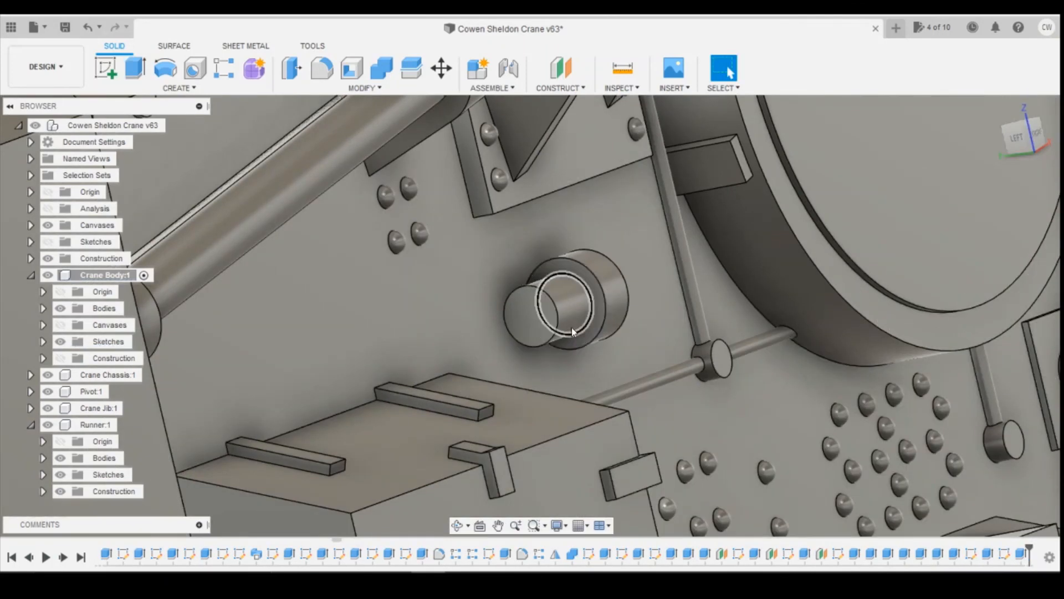
# - Start a sketch on the end face of the narrowed stub on the horizontal cylinder, with Slice enabled
pyautogui.moveTo(1016, 140)
pyautogui.mouseDown()
pyautogui.moveTo(1032, 141)
pyautogui.moveTo(1020, 139)
pyautogui.mouseUp()
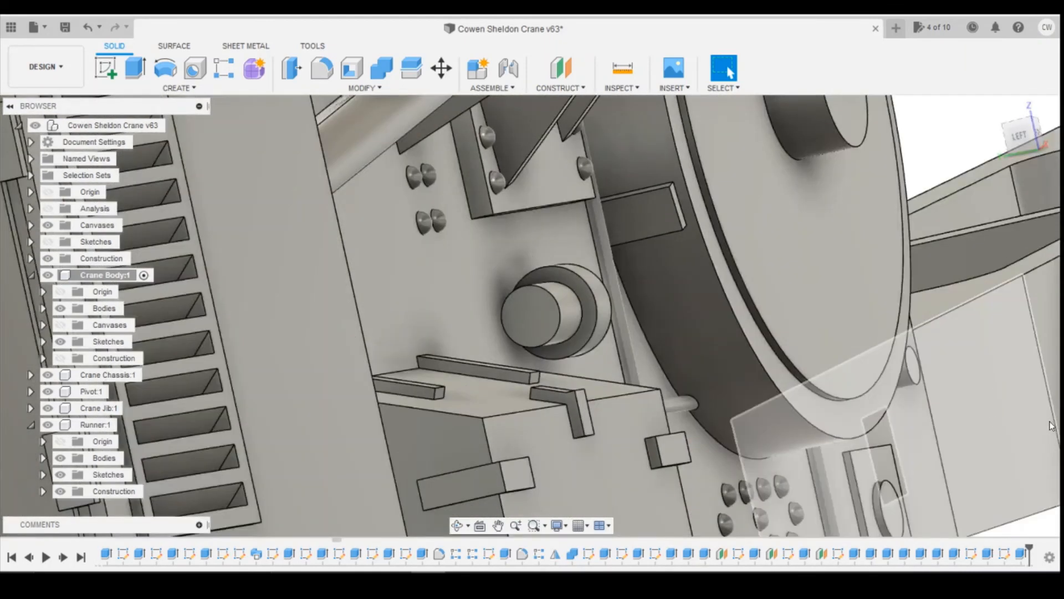
pyautogui.click(106, 68)
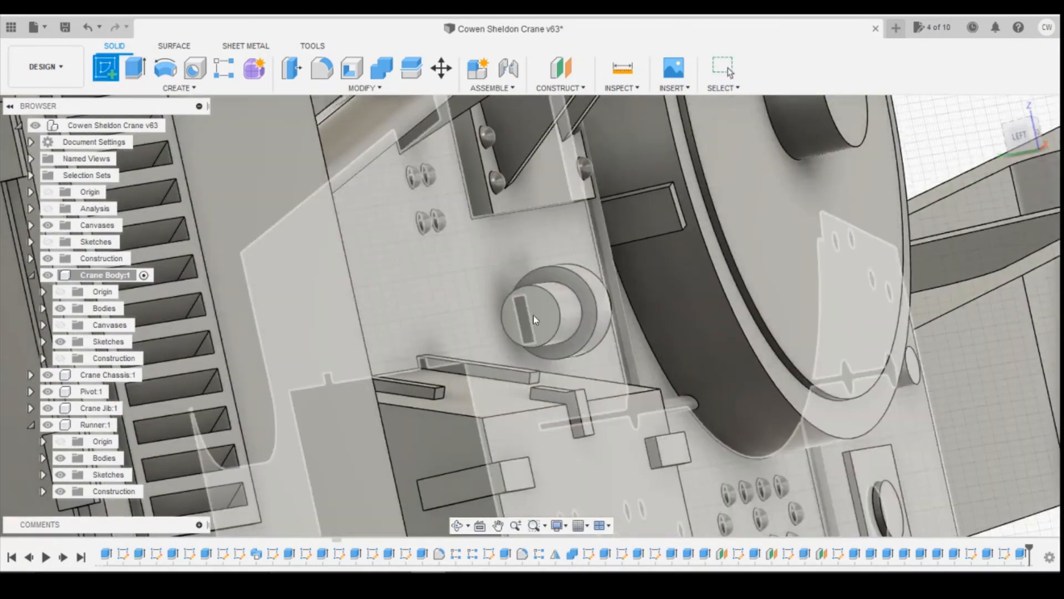
pyautogui.click(533, 315)
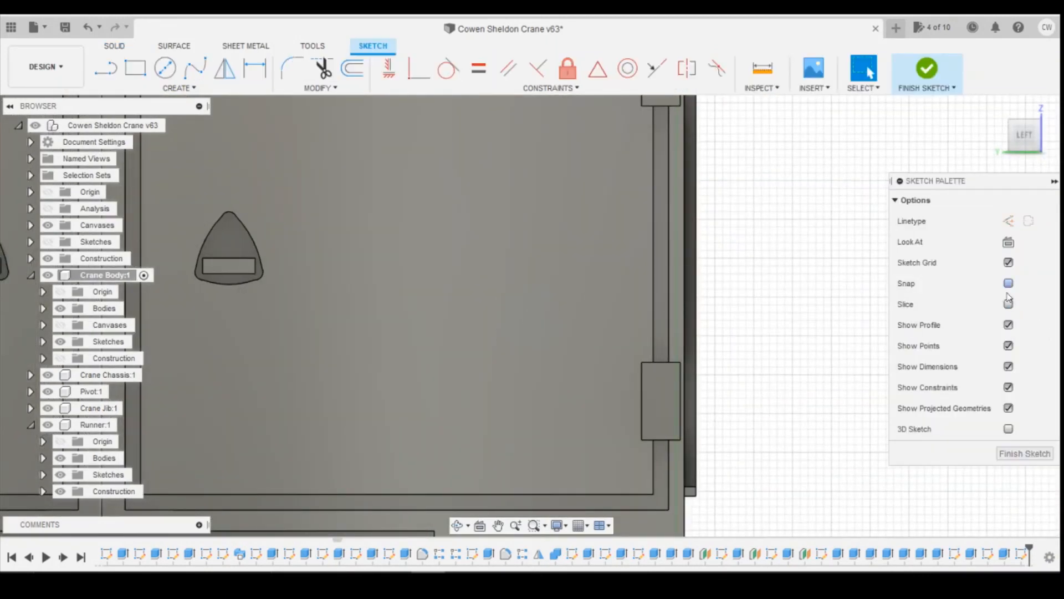
pyautogui.click(1008, 304)
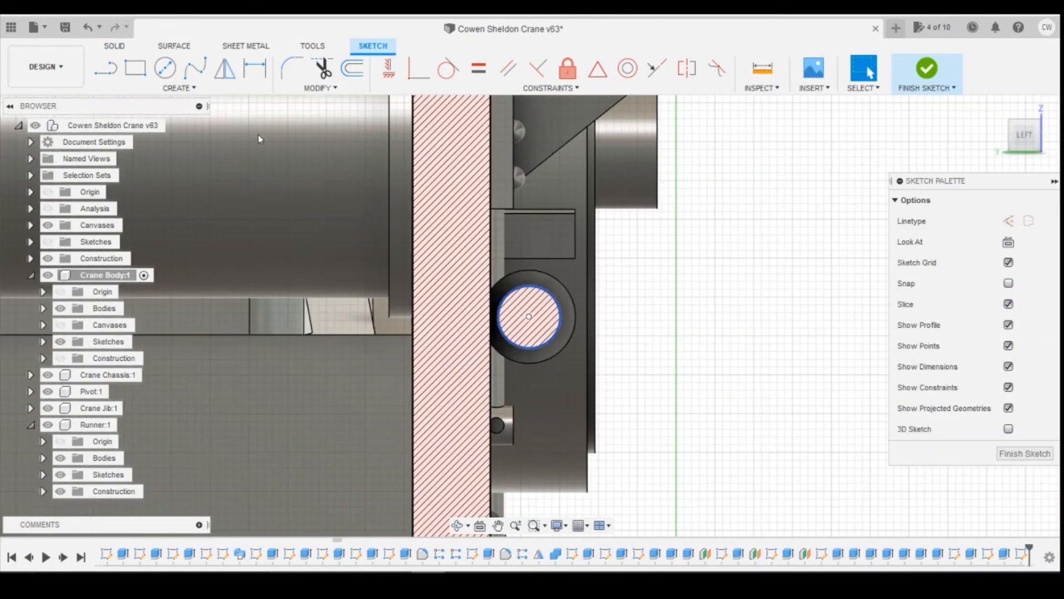
# - Sketch a small rectangle from inside the stub's circle across into the crane body's side wall
pyautogui.click(136, 69)
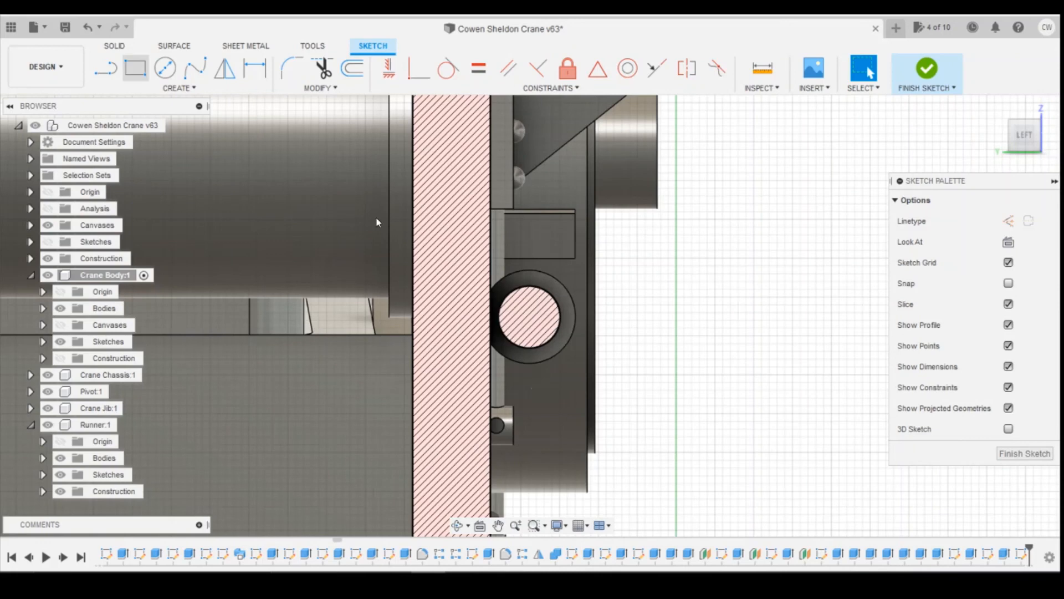
pyautogui.click(523, 300)
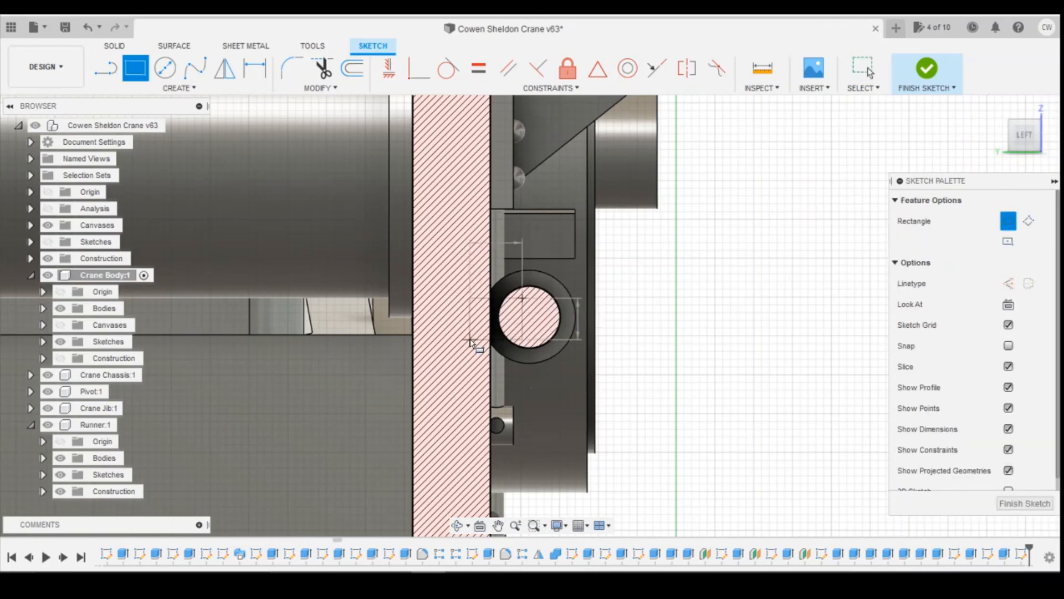
pyautogui.click(470, 342)
pyautogui.press('Escape')
pyautogui.scroll(5, 496, 333)
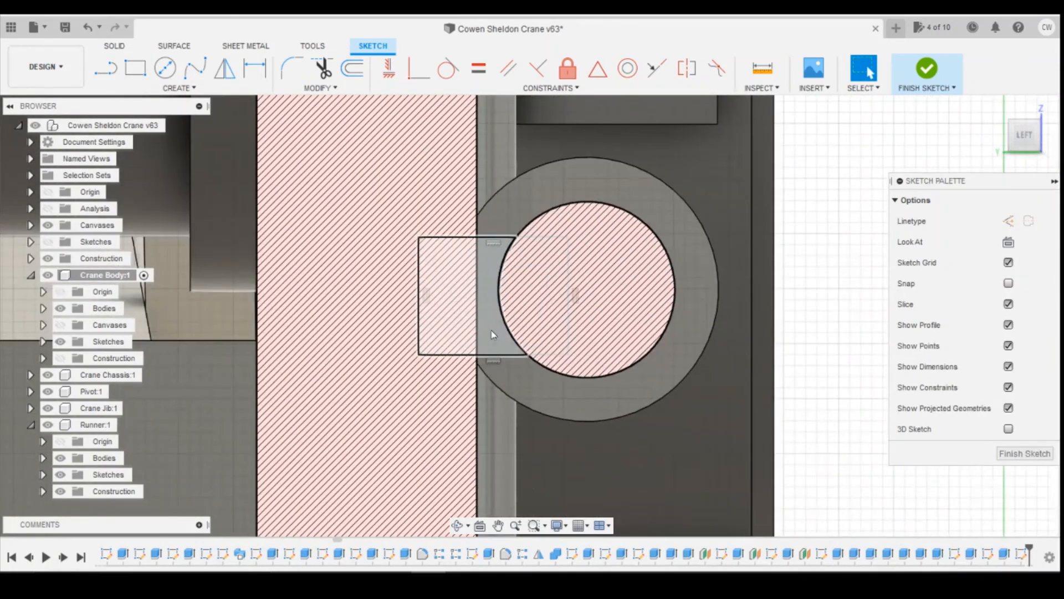
# - Extrude the rectangle's part outside the circle -0.9 mm with Join, connecting the stub to the body wall
pyautogui.click(493, 333)
pyautogui.rightClick(492, 331)
pyautogui.click(480, 392)
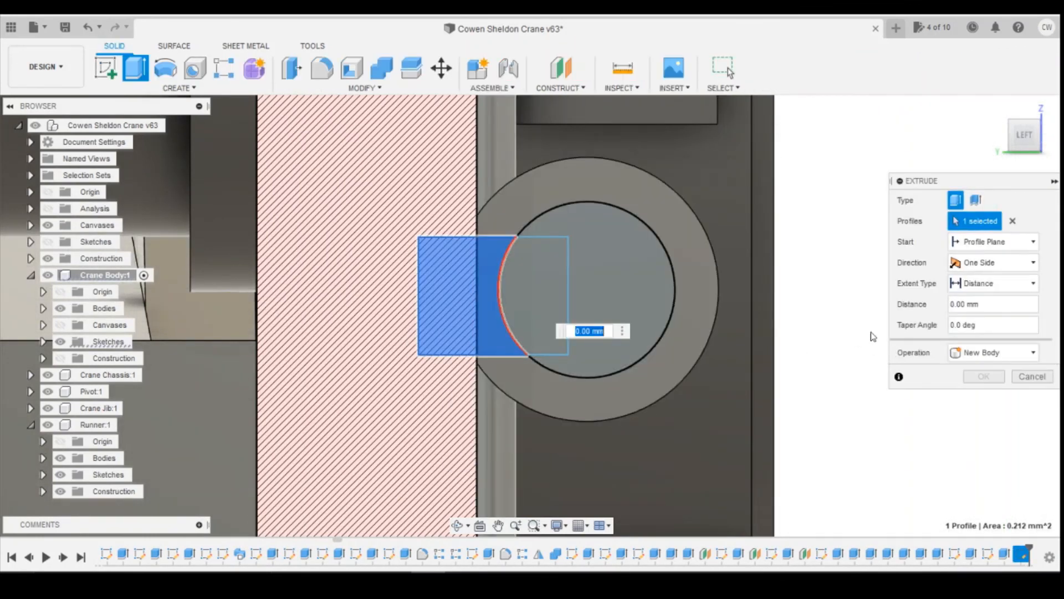
pyautogui.click(974, 355)
pyautogui.click(971, 373)
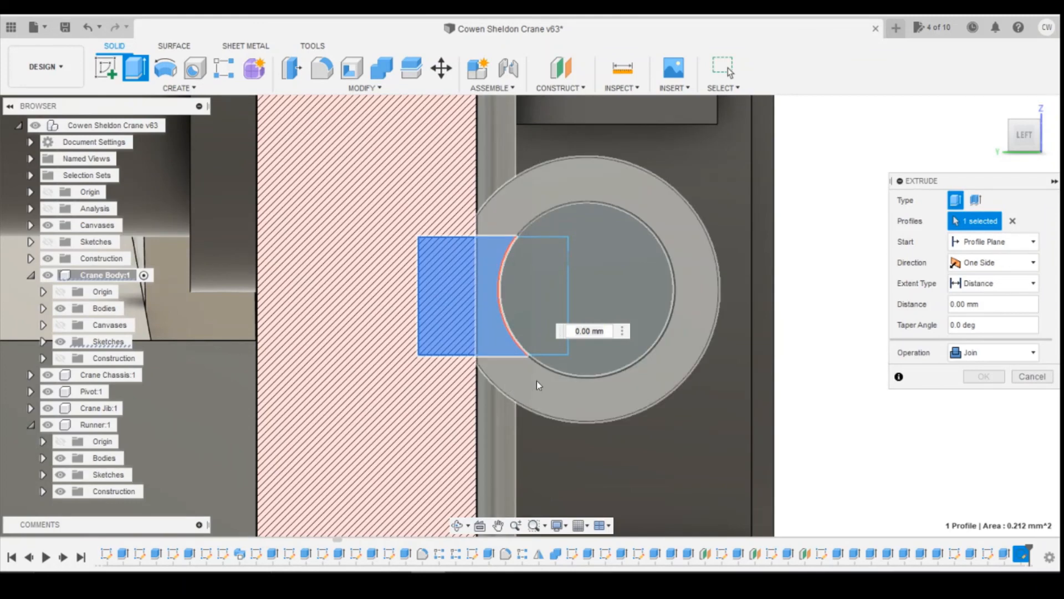
pyautogui.write('-0.9')
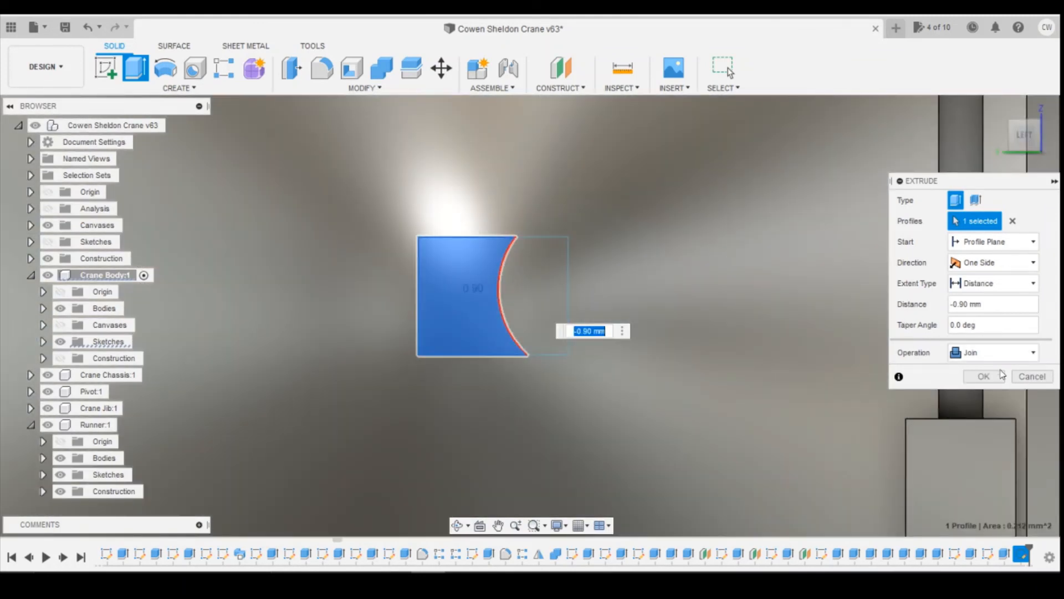
pyautogui.click(998, 373)
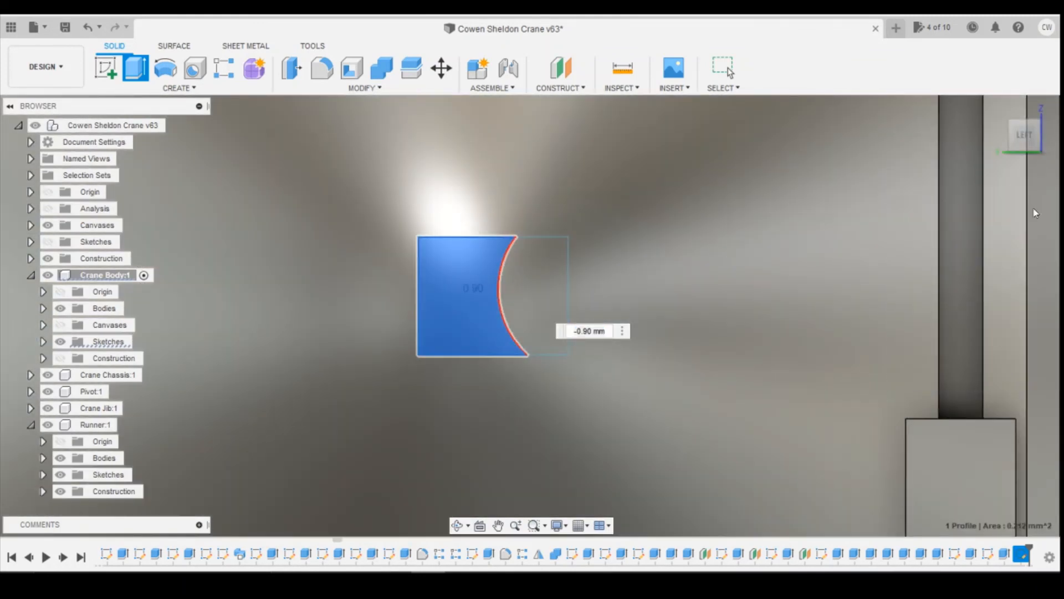
# - Chamfer the outer front edge of the wider collar behind the stub by an equal distance of 0.2 mm
pyautogui.click(1027, 138)
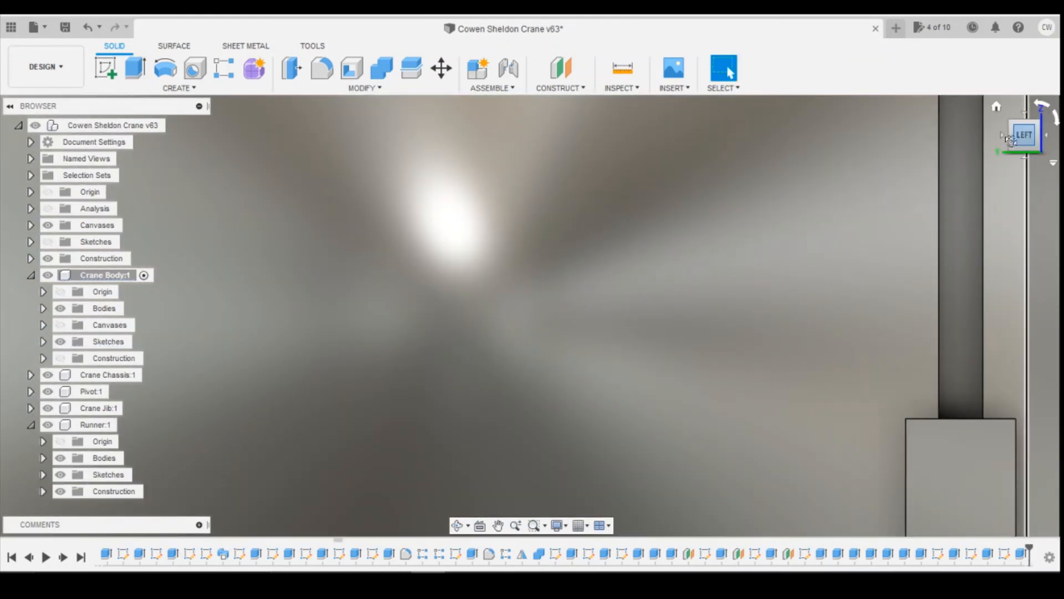
pyautogui.keyDown('shift'); pyautogui.moveTo(626, 344); pyautogui.dragTo(575, 368, button='middle'); pyautogui.keyUp('shift')
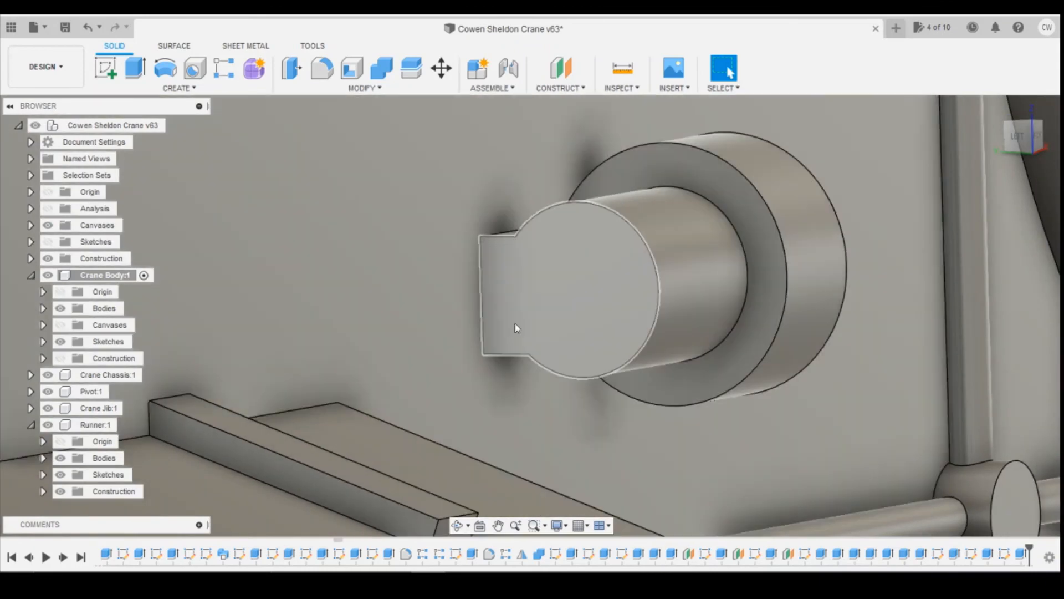
pyautogui.scroll(3, 518, 324)
pyautogui.scroll(-3, 649, 255)
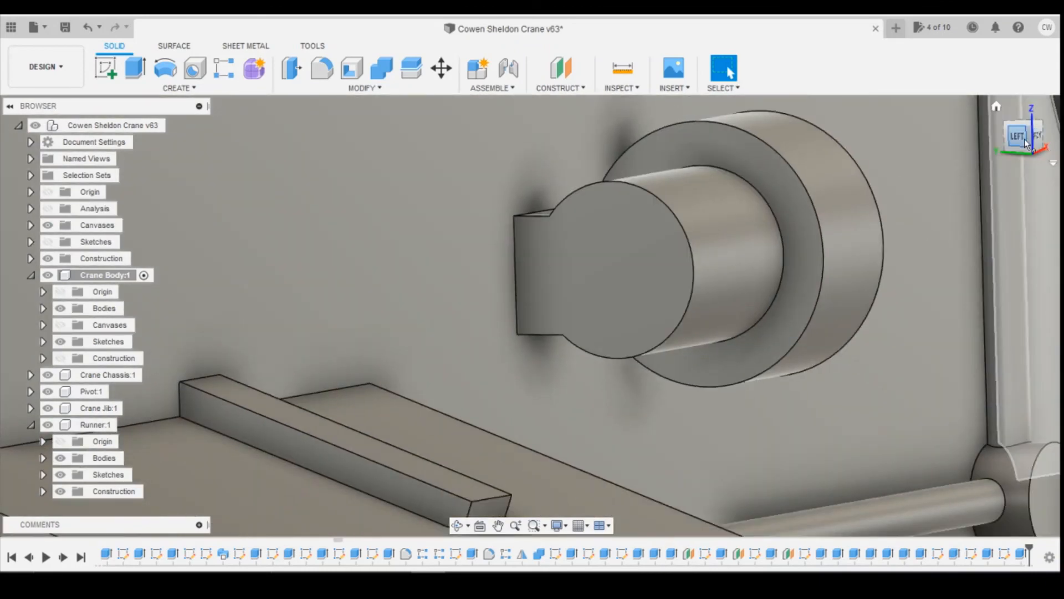
pyautogui.moveTo(1022, 146); pyautogui.dragTo(991, 153)
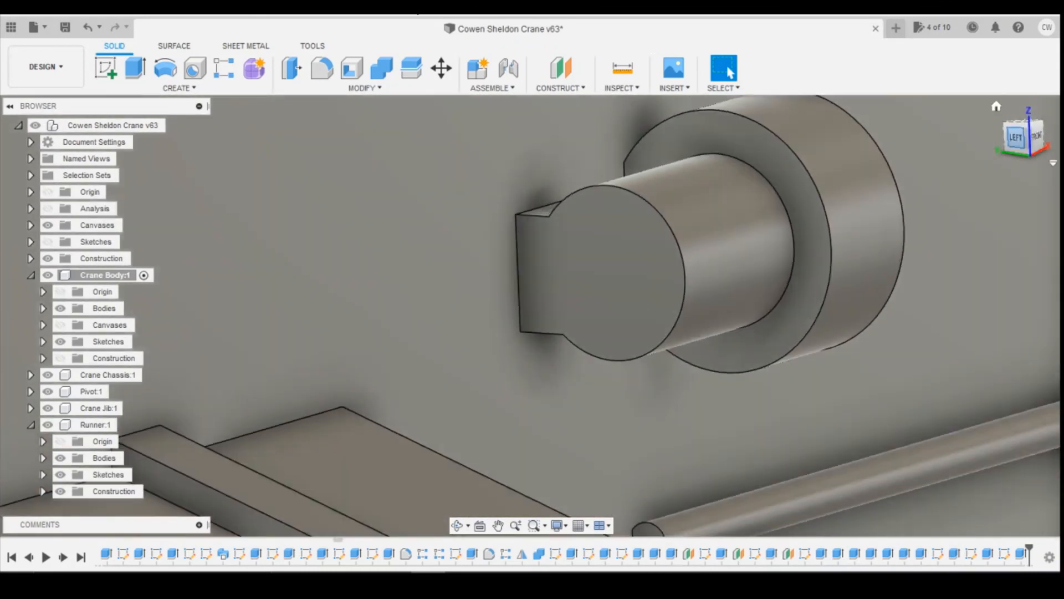
pyautogui.click(363, 88)
pyautogui.click(344, 135)
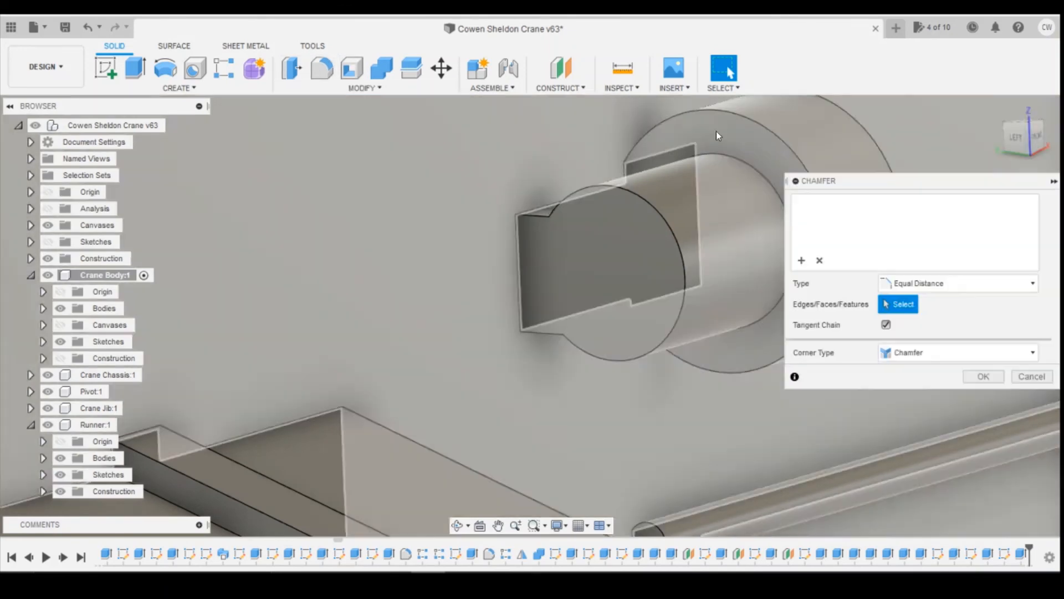
pyautogui.click(792, 150)
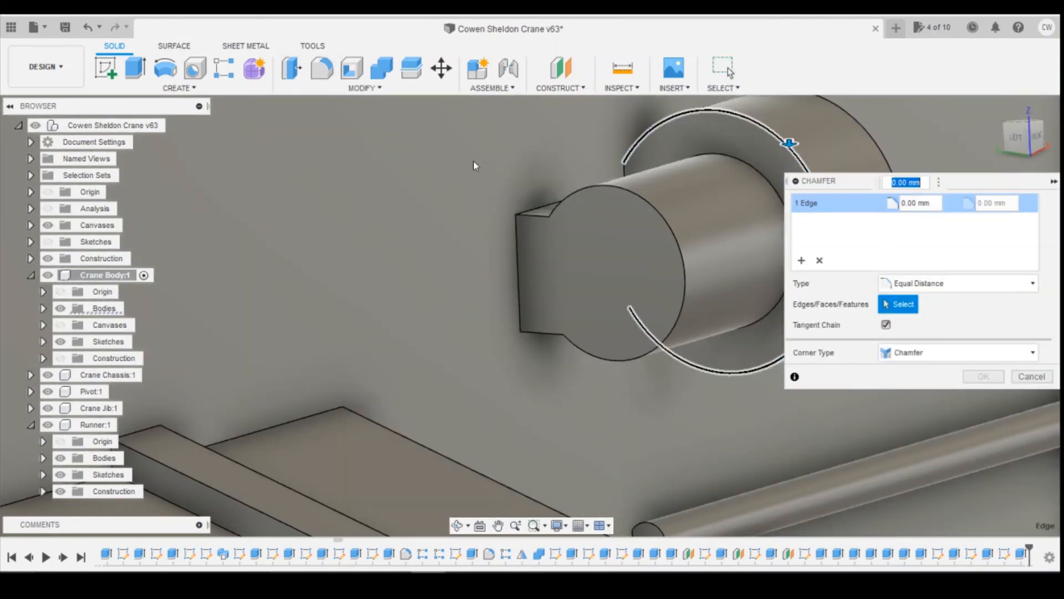
pyautogui.scroll(-2, 731, 133)
pyautogui.moveTo(1025, 141); pyautogui.dragTo(1003, 132)
pyautogui.moveTo(771, 147); pyautogui.dragTo(781, 160)
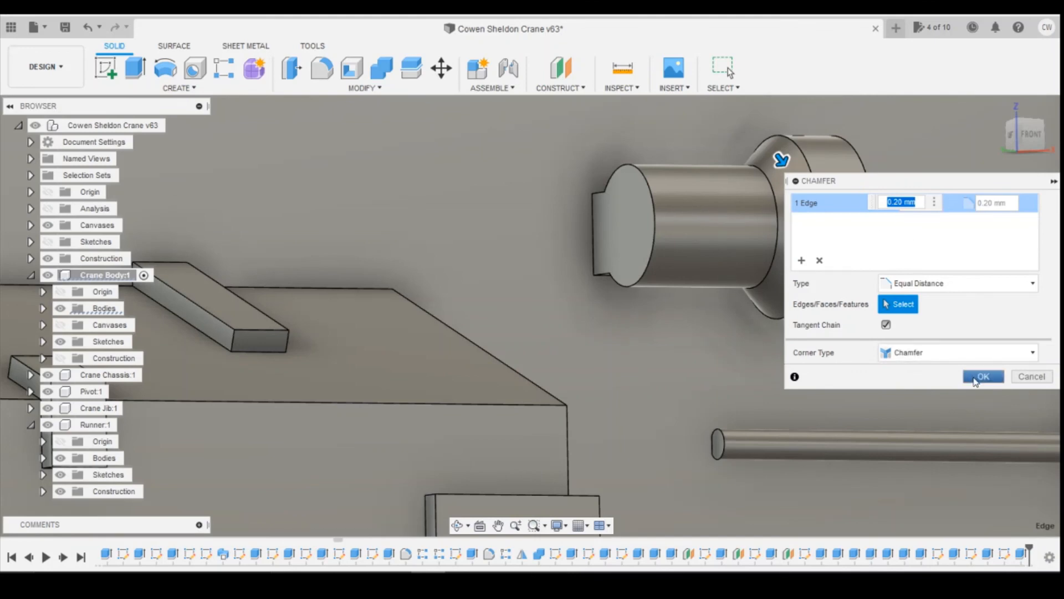
pyautogui.click(976, 378)
# - Examine the chamfered cylinder and the surrounding rivets, rods and wheel on the crane body's side from several angles
pyautogui.scroll(-2, 806, 243)
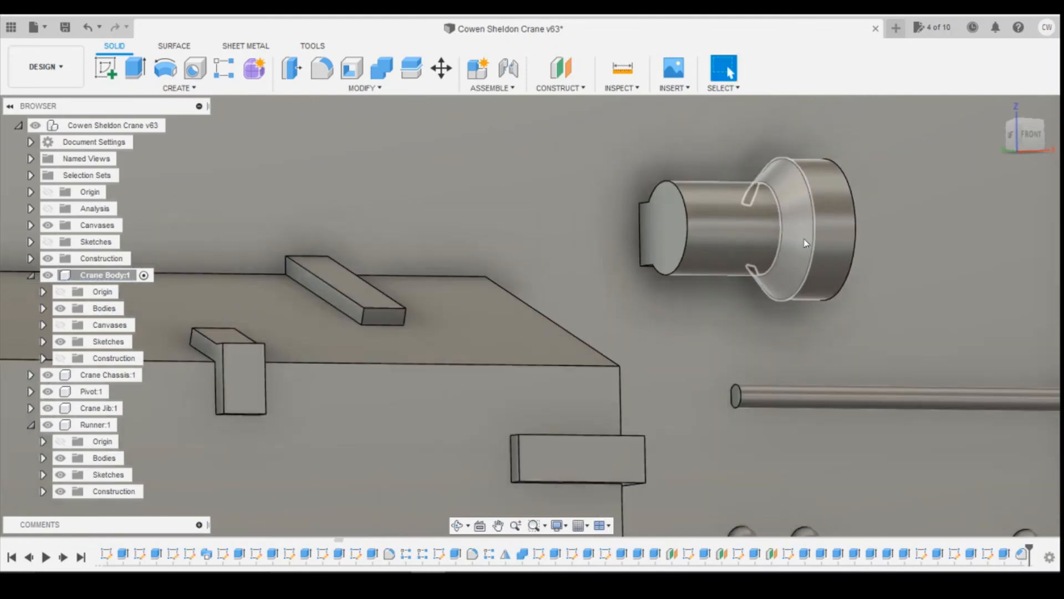
pyautogui.scroll(-3, 806, 243)
pyautogui.moveTo(1028, 137)
pyautogui.mouseDown()
pyautogui.moveTo(1052, 157)
pyautogui.moveTo(1023, 127)
pyautogui.moveTo(1033, 138)
pyautogui.moveTo(1019, 183)
pyautogui.mouseUp()
pyautogui.scroll(-6, 670, 141)
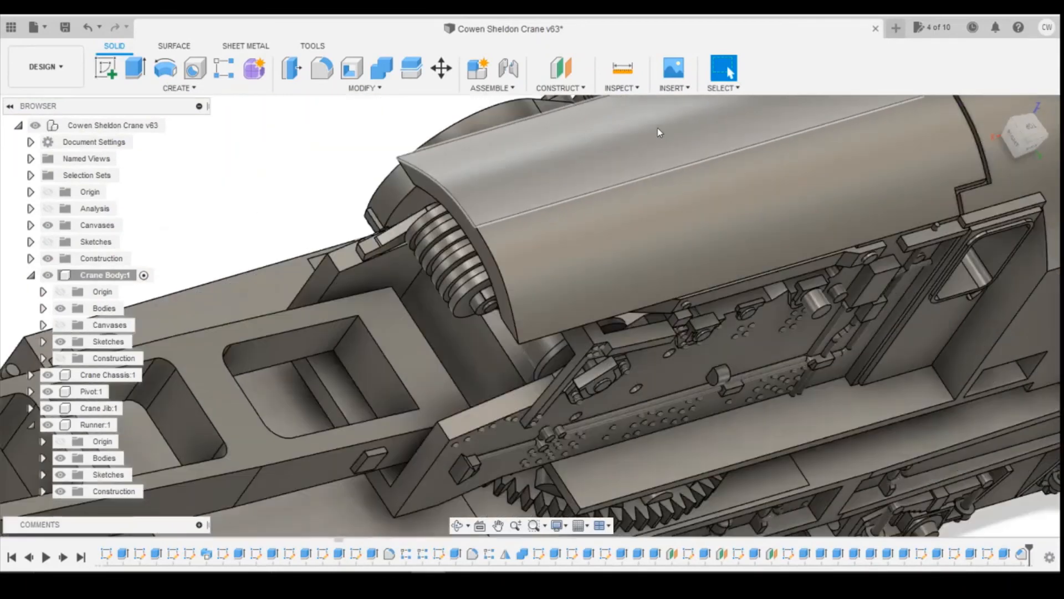
pyautogui.scroll(-2, 658, 132)
pyautogui.click(1012, 119)
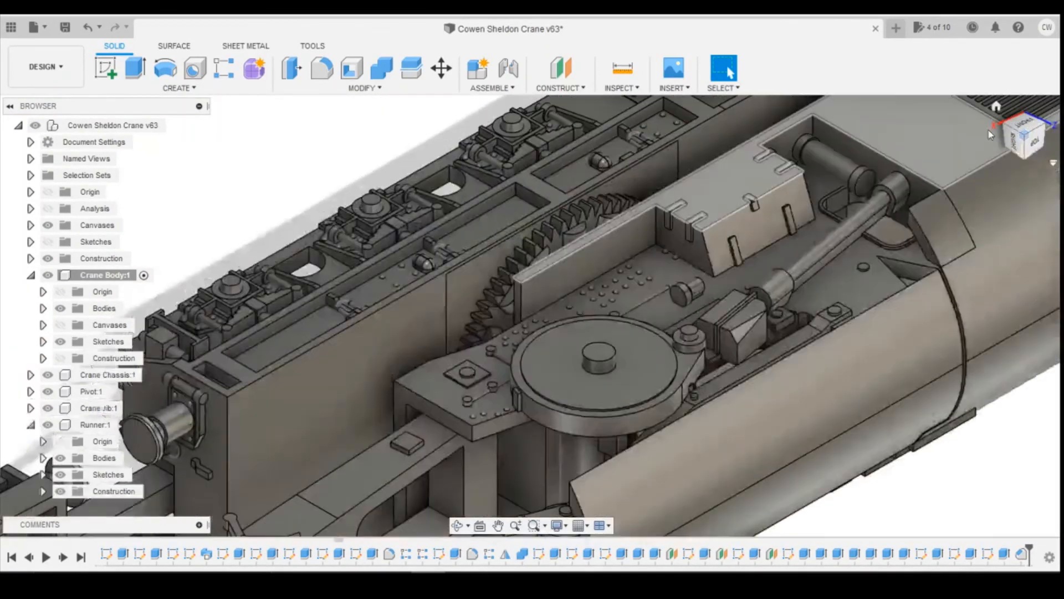
pyautogui.click(1000, 107)
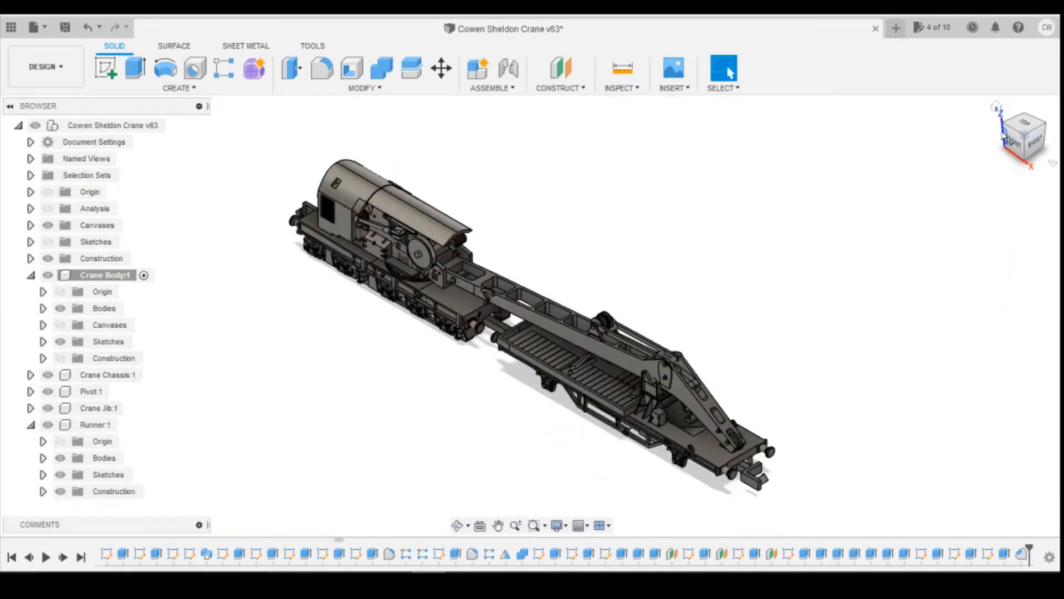
pyautogui.moveTo(1015, 133); pyautogui.dragTo(1030, 134)
pyautogui.scroll(10, 389, 291)
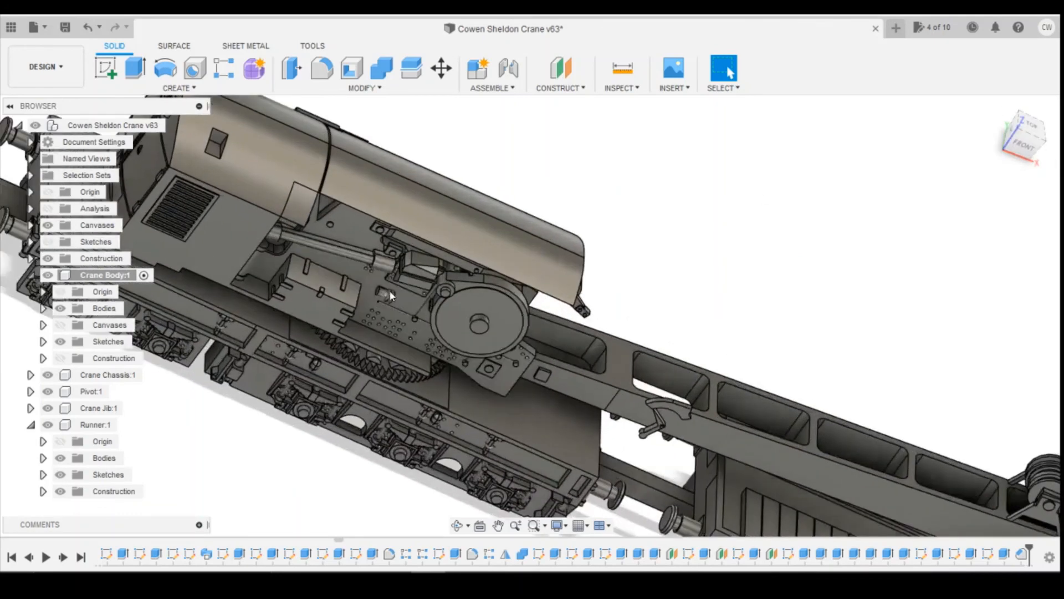
pyautogui.scroll(3, 384, 301)
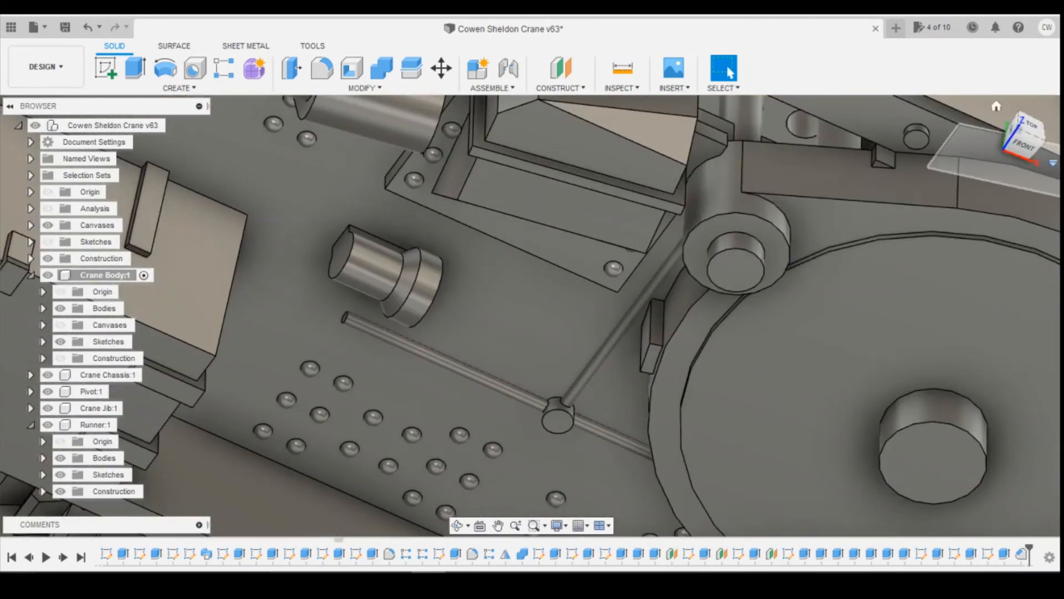
pyautogui.scroll(-10, 847, 309)
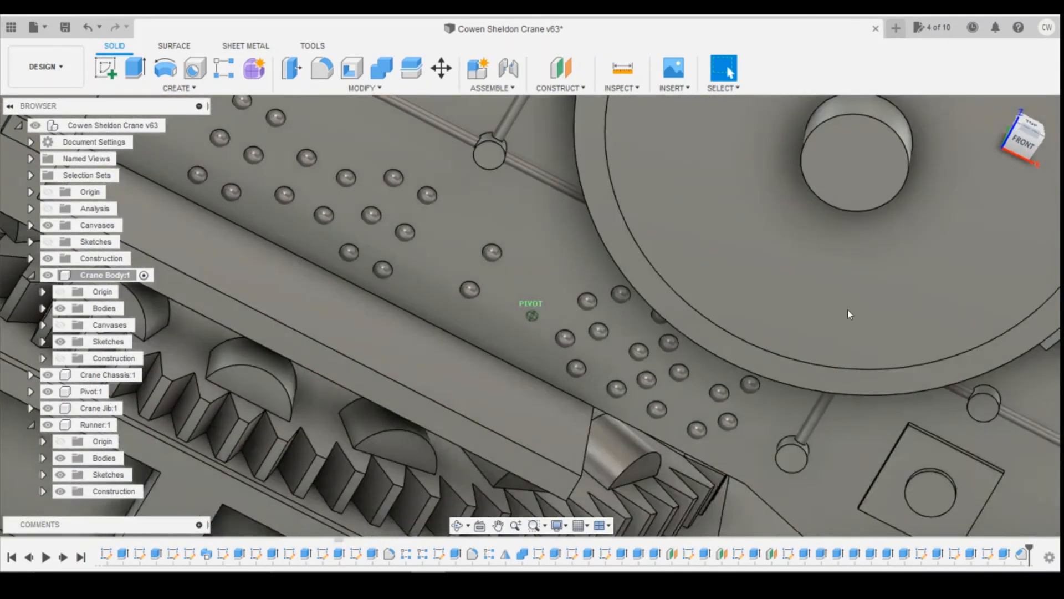
pyautogui.scroll(-4, 587, 199)
pyautogui.scroll(2, 604, 215)
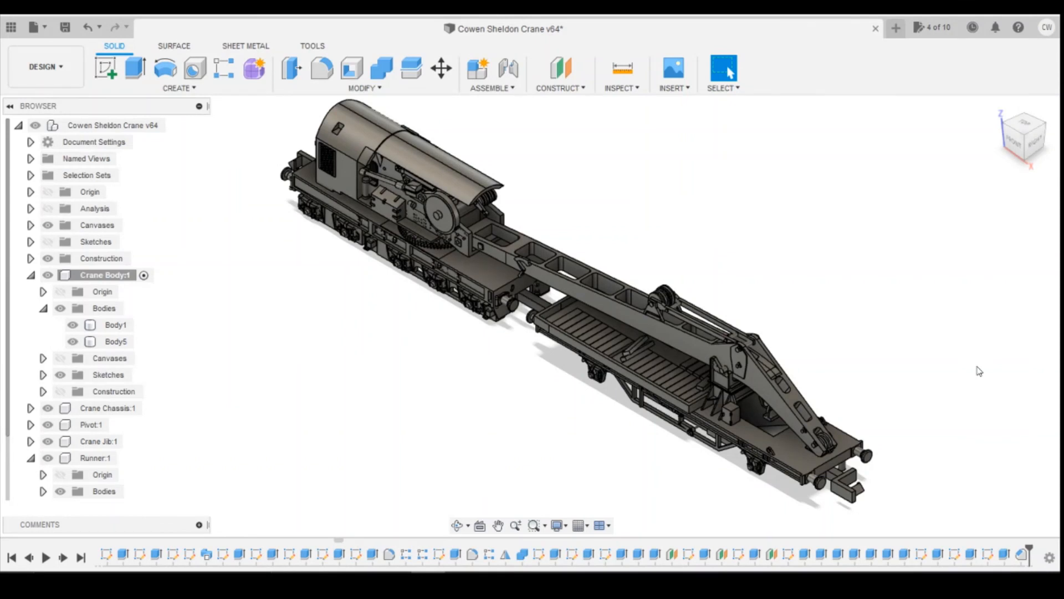
# - Review the complete crane and its runner wagon from below and from the front side
pyautogui.click(1022, 149)
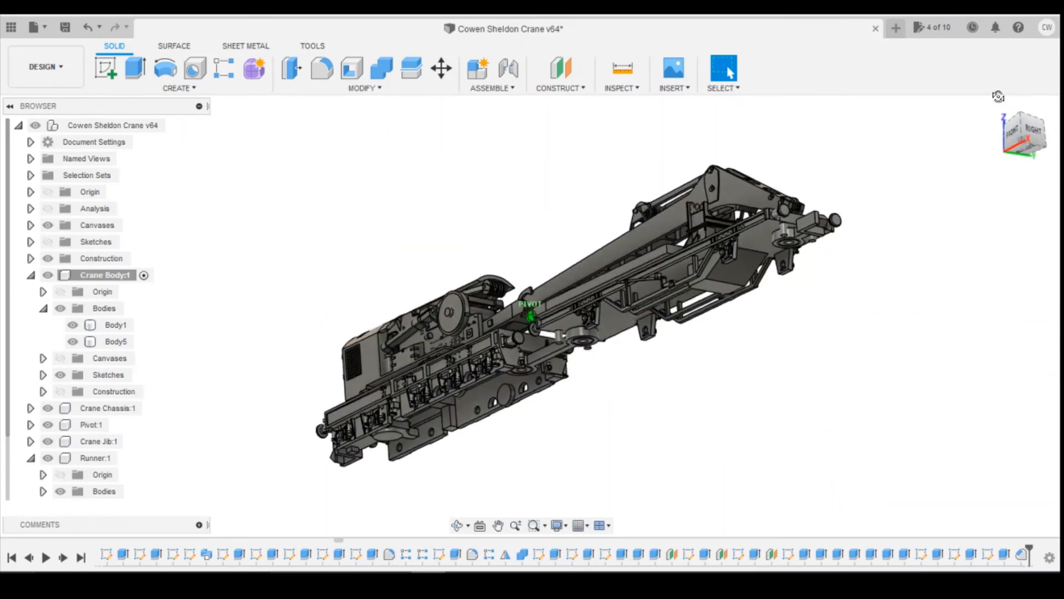
pyautogui.moveTo(1021, 149)
pyautogui.mouseDown()
pyautogui.moveTo(1063, 168)
pyautogui.moveTo(1040, 147)
pyautogui.mouseUp()
pyautogui.scroll(4, 677, 280)
pyautogui.scroll(-3, 756, 303)
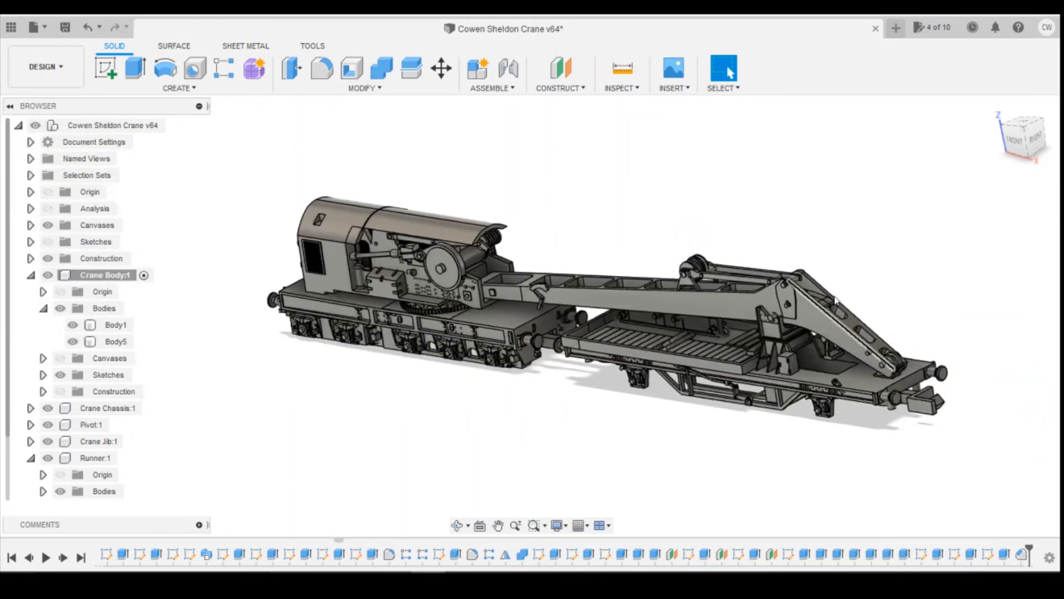